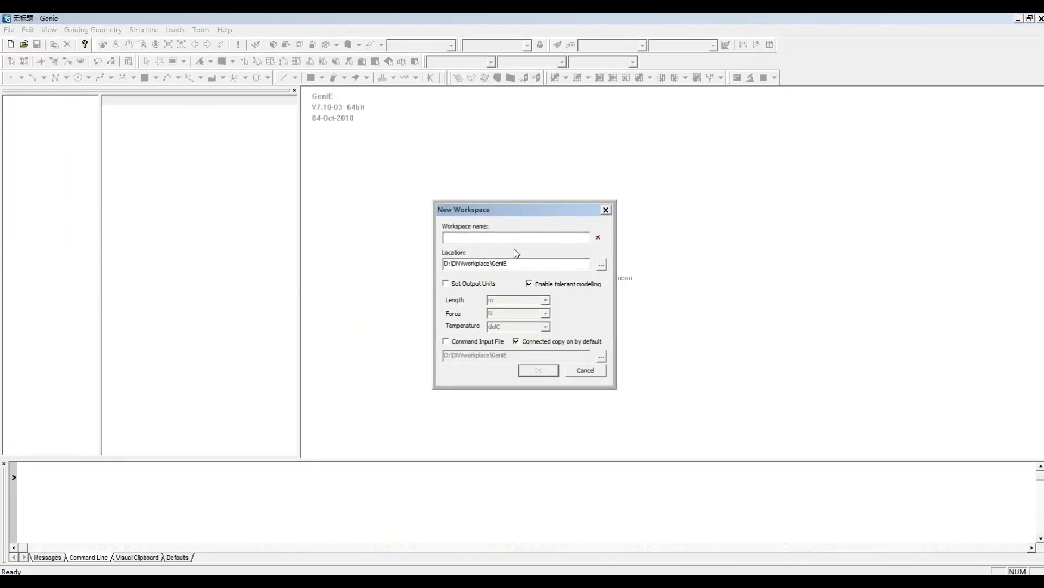
Step: Create a new workspace named kk3 in the default location with the default options
{"action": "type", "text": "kk3"}
{"action": "left_click", "coordinate": [538, 371]}
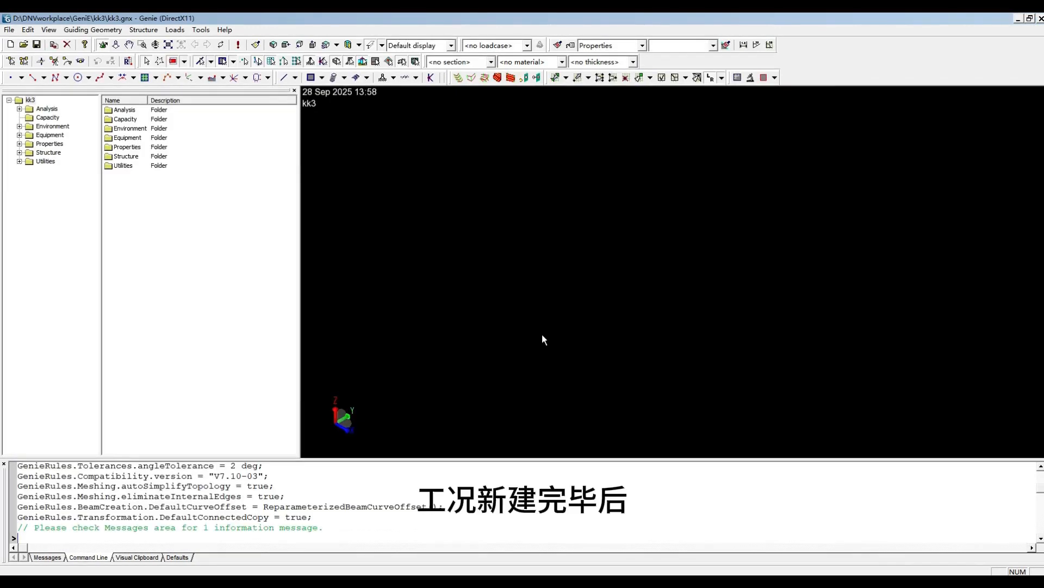
Step: Import the XML concept model 模型船2.xml from the kk1 folder into the workspace
{"action": "left_click", "coordinate": [8, 29]}
{"action": "mouse_move", "coordinate": [61, 200]}
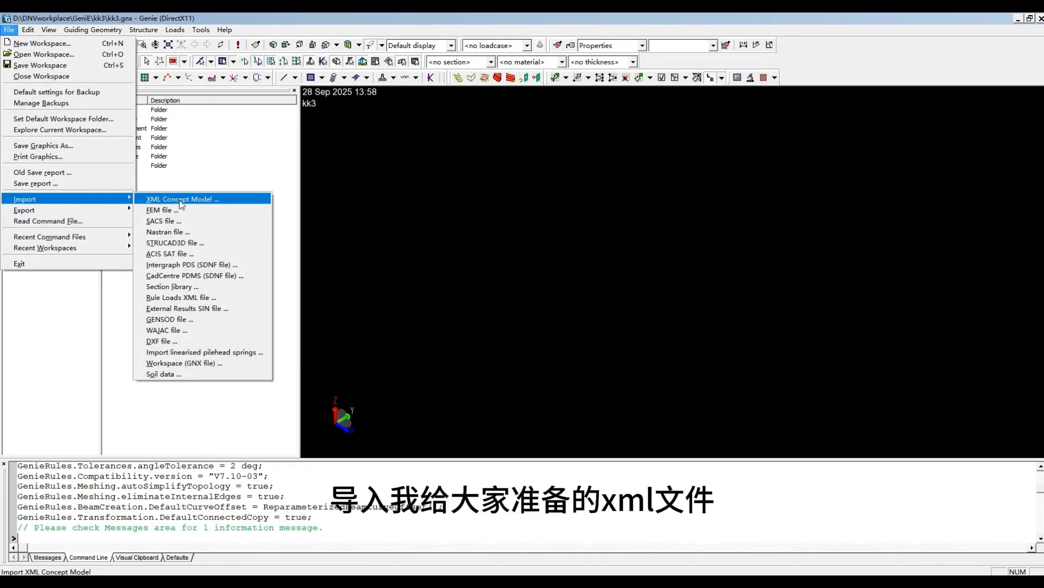
{"action": "left_click", "coordinate": [181, 200]}
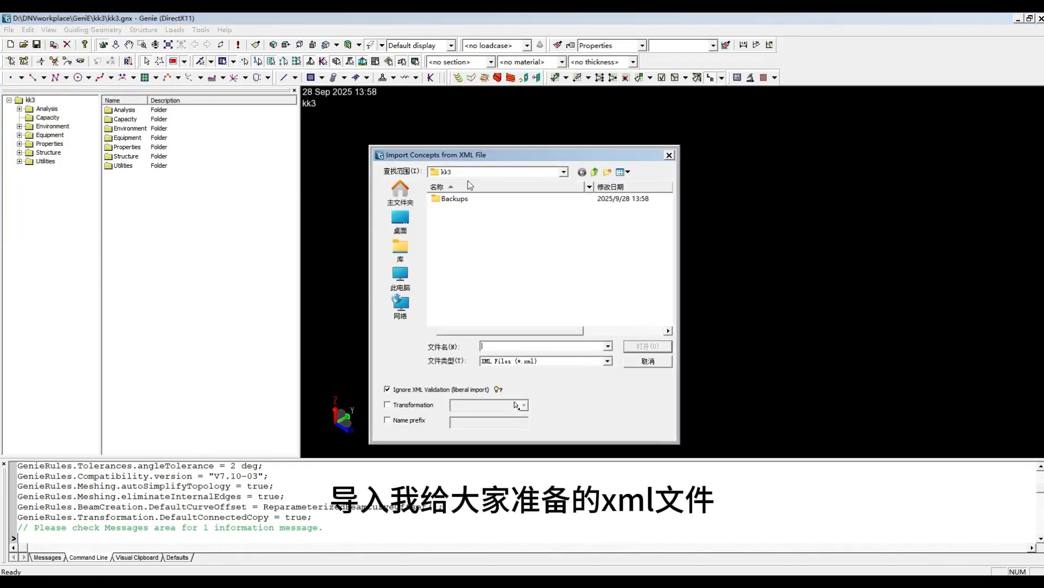
{"action": "left_click", "coordinate": [594, 172]}
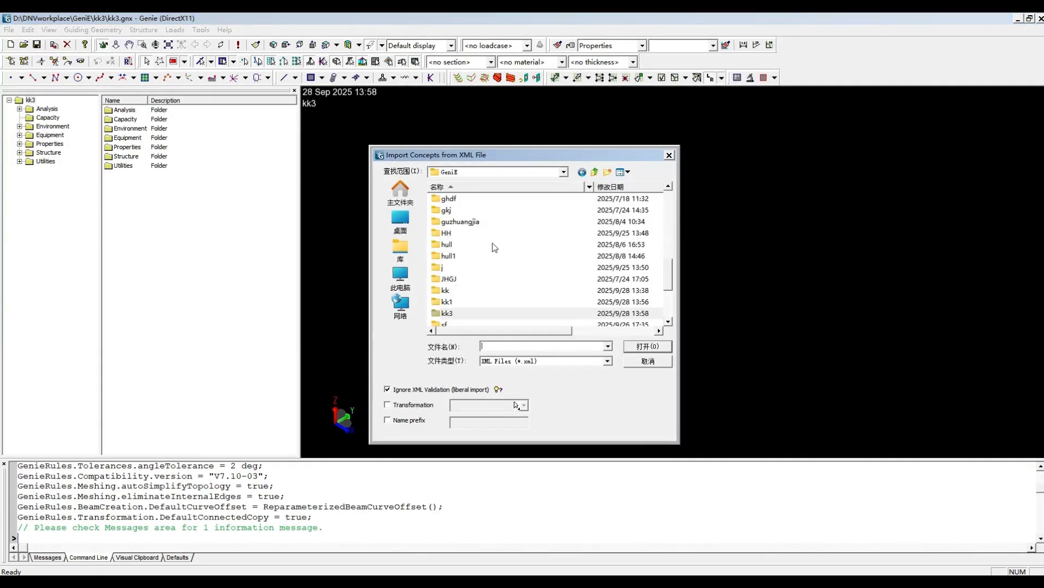
{"action": "double_click", "coordinate": [447, 301]}
{"action": "left_click", "coordinate": [467, 210]}
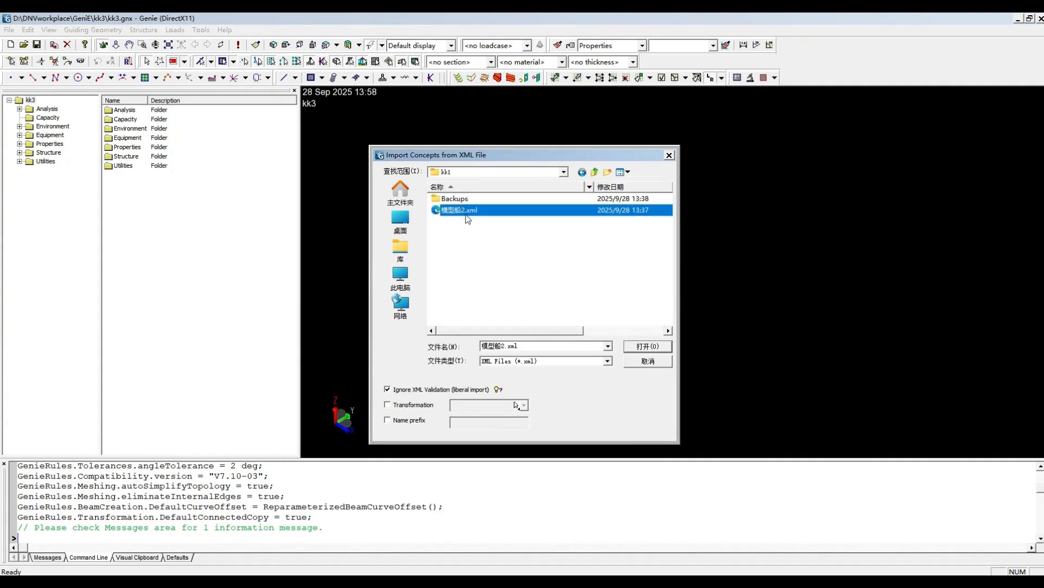
{"action": "left_click", "coordinate": [657, 344]}
{"action": "middle_click_drag", "start_coordinate": [636, 314], "coordinate": [685, 253]}
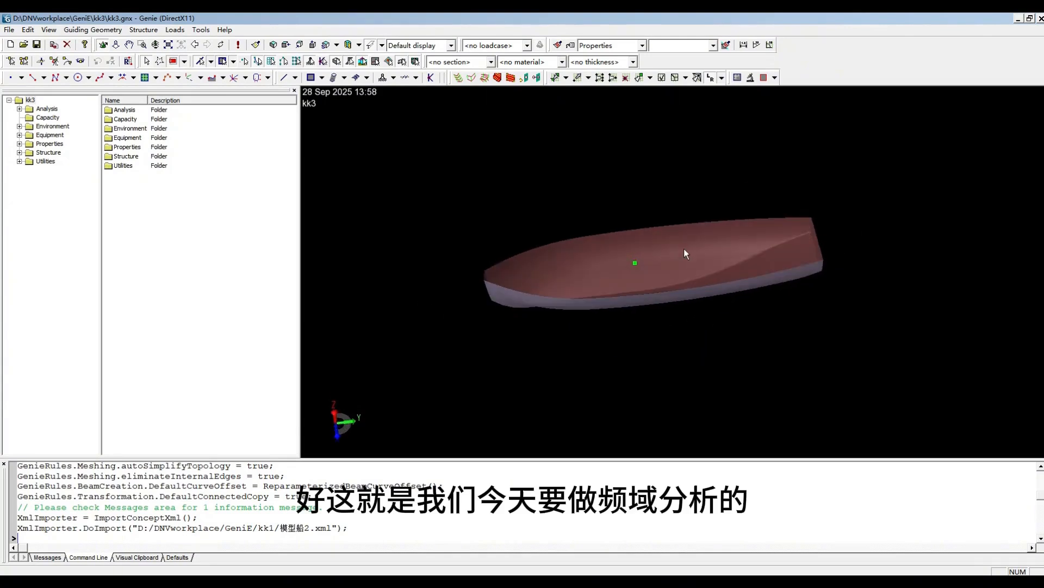
{"action": "scroll", "coordinate": [684, 249], "scroll_direction": "up", "scroll_amount": 3}
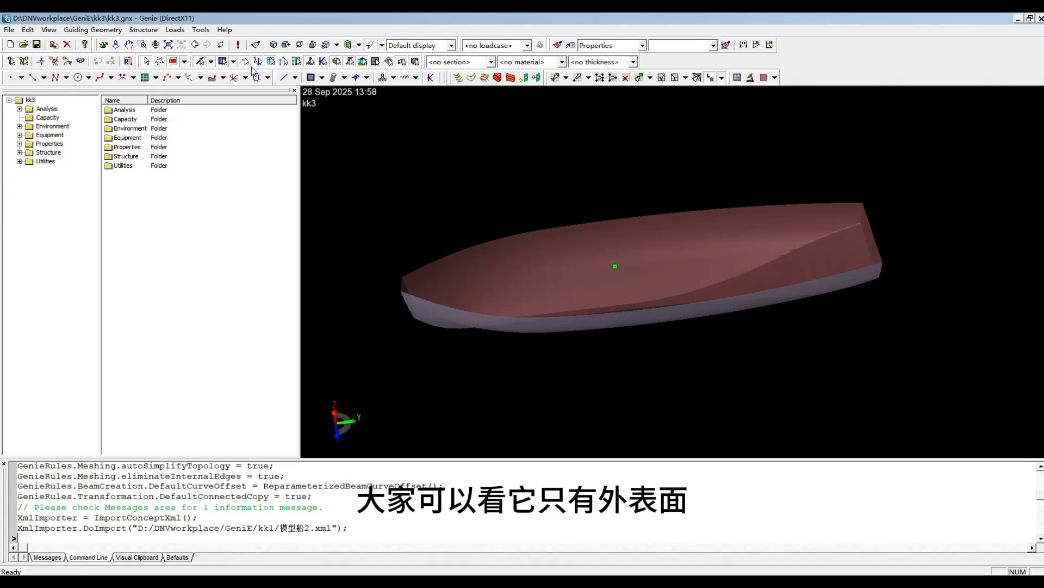
Step: Label the reference point inside the hull with its coordinates
{"action": "right_click", "coordinate": [615, 267]}
{"action": "mouse_move", "coordinate": [665, 349]}
{"action": "left_click", "coordinate": [759, 349]}
{"action": "middle_click_drag", "start_coordinate": [740, 326], "coordinate": [676, 262]}
{"action": "middle_click_drag", "start_coordinate": [609, 374], "coordinate": [629, 391]}
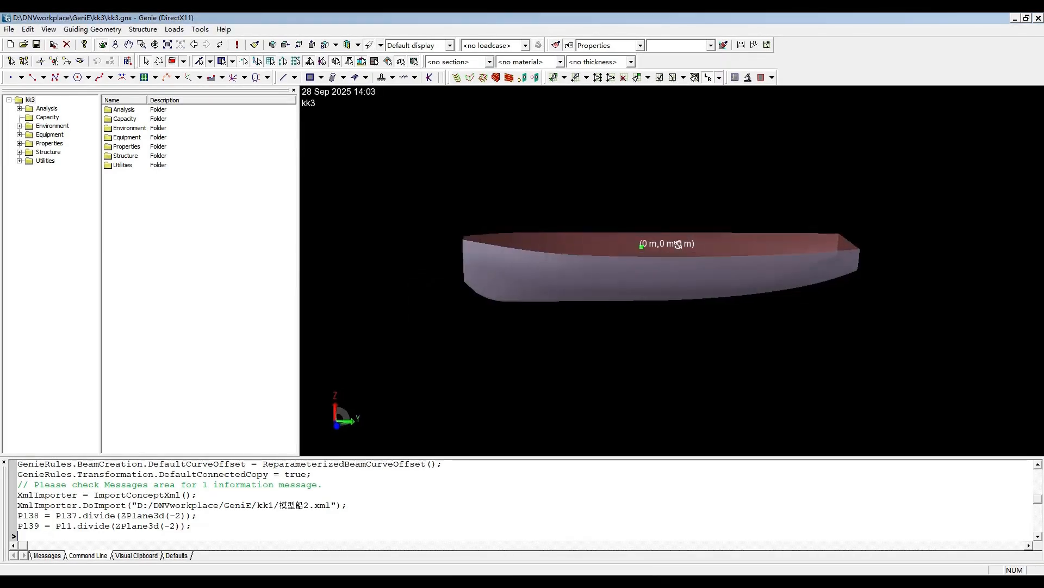
Step: Try to divide all the hull plates with a Z plane at -2 m
{"action": "middle_click_drag", "start_coordinate": [679, 275], "coordinate": [665, 237]}
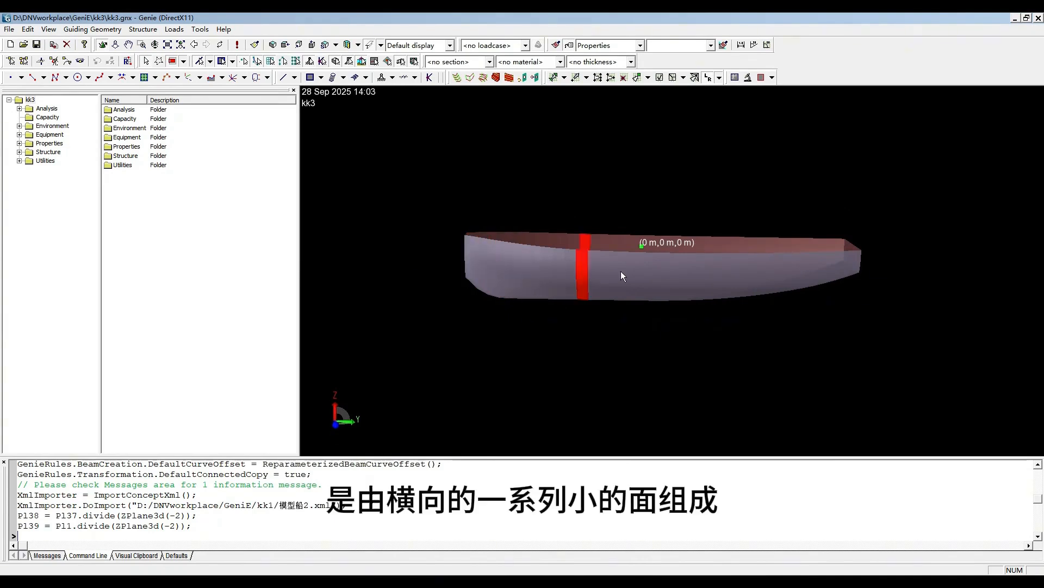
{"action": "mouse_move", "coordinate": [823, 270]}
{"action": "middle_mouse_down"}
{"action": "mouse_move", "coordinate": [632, 259]}
{"action": "mouse_move", "coordinate": [805, 278]}
{"action": "mouse_move", "coordinate": [844, 259]}
{"action": "mouse_move", "coordinate": [841, 272]}
{"action": "middle_mouse_up"}
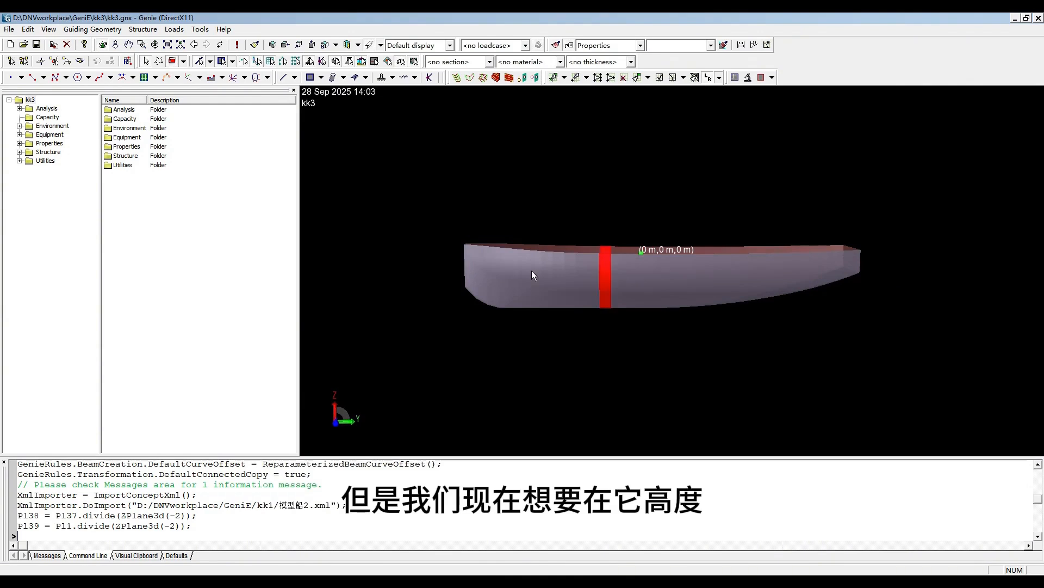
{"action": "left_click_drag", "start_coordinate": [956, 388], "coordinate": [422, 174]}
{"action": "right_click", "coordinate": [521, 257]}
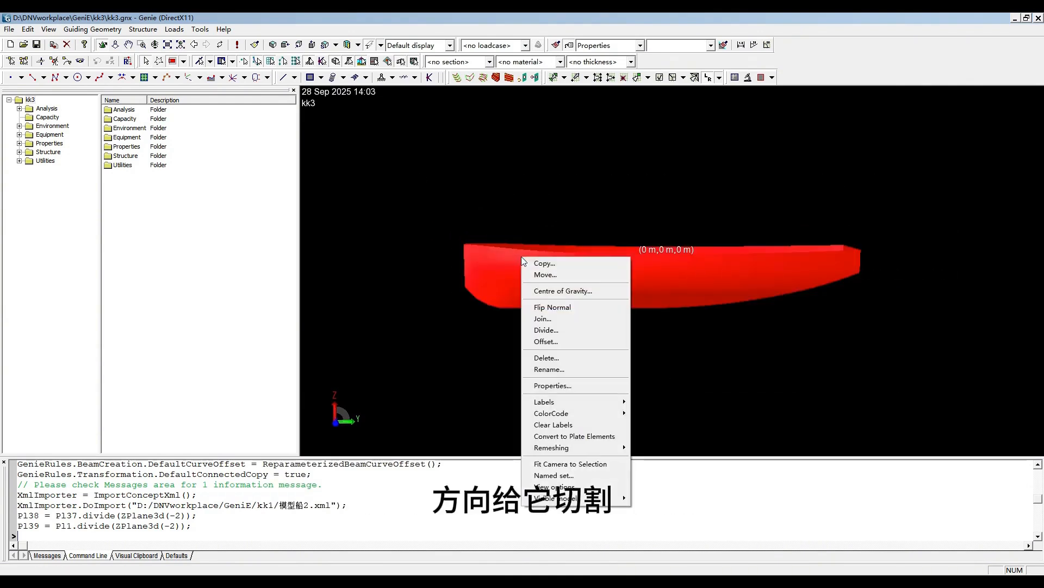
{"action": "left_click", "coordinate": [566, 327]}
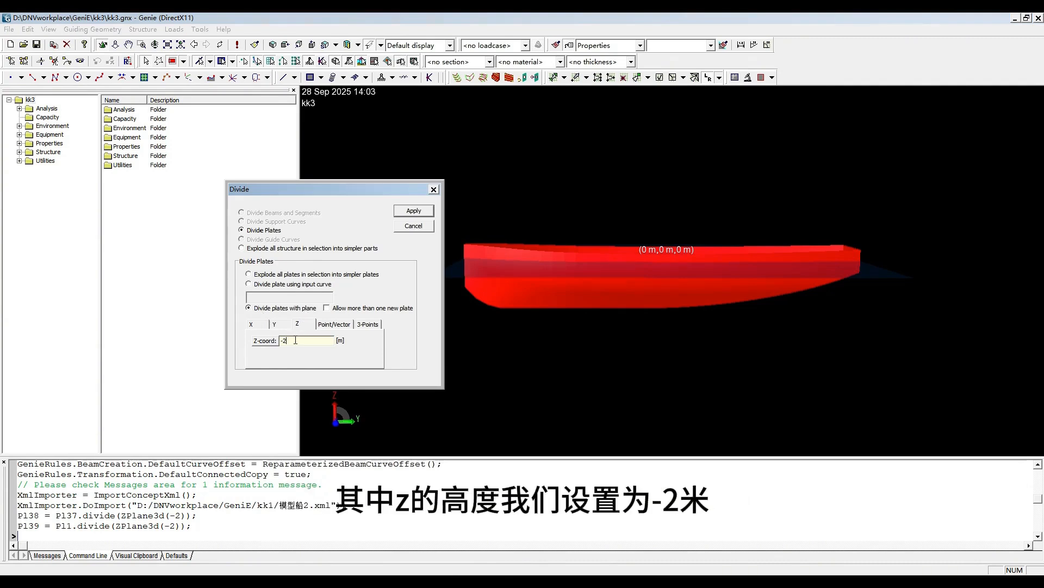
{"action": "right_click_drag", "start_coordinate": [729, 261], "coordinate": [794, 284]}
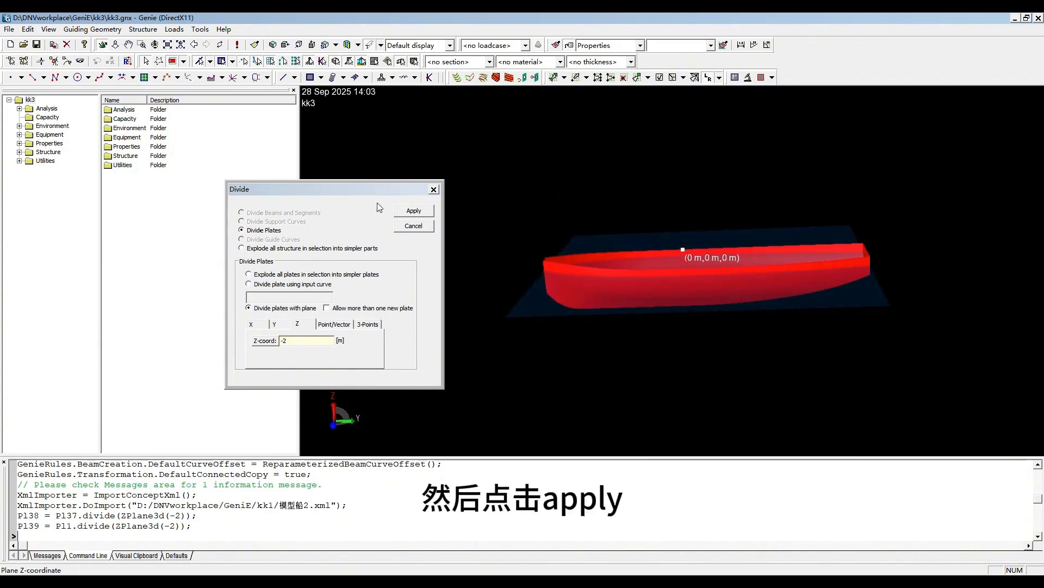
{"action": "left_click", "coordinate": [426, 213]}
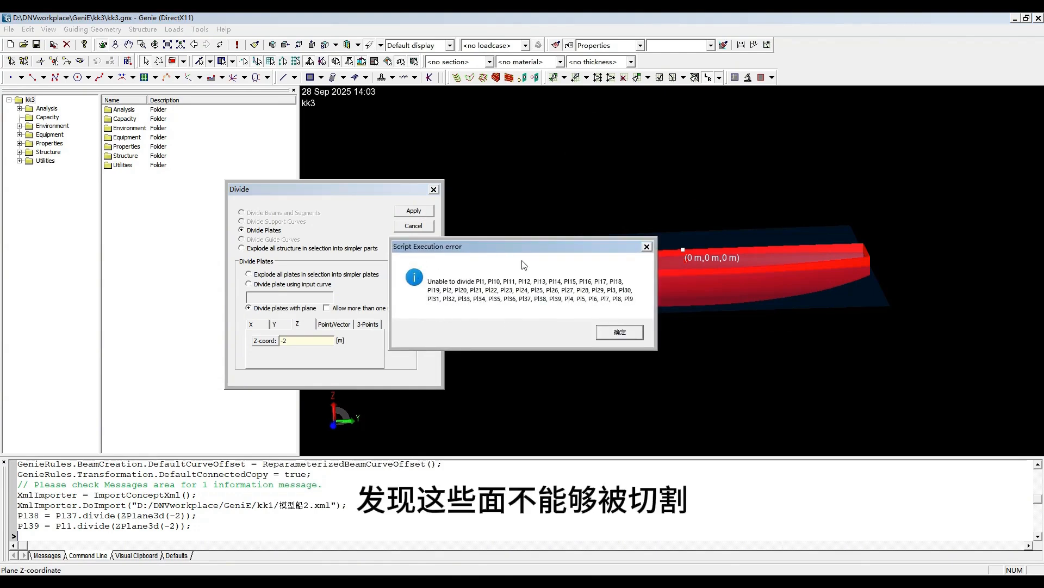
{"action": "left_click", "coordinate": [620, 332]}
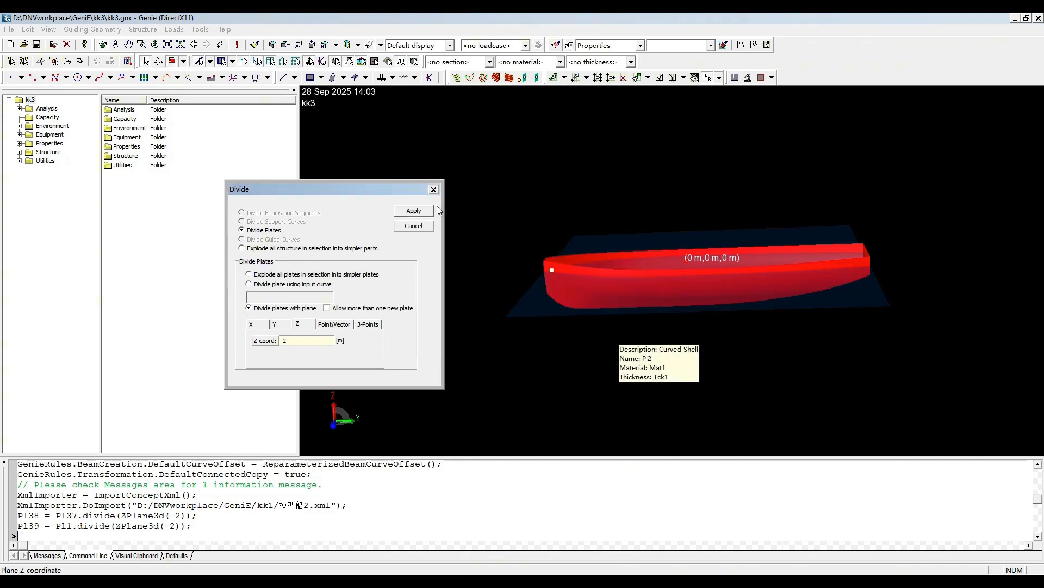
{"action": "left_click", "coordinate": [620, 333]}
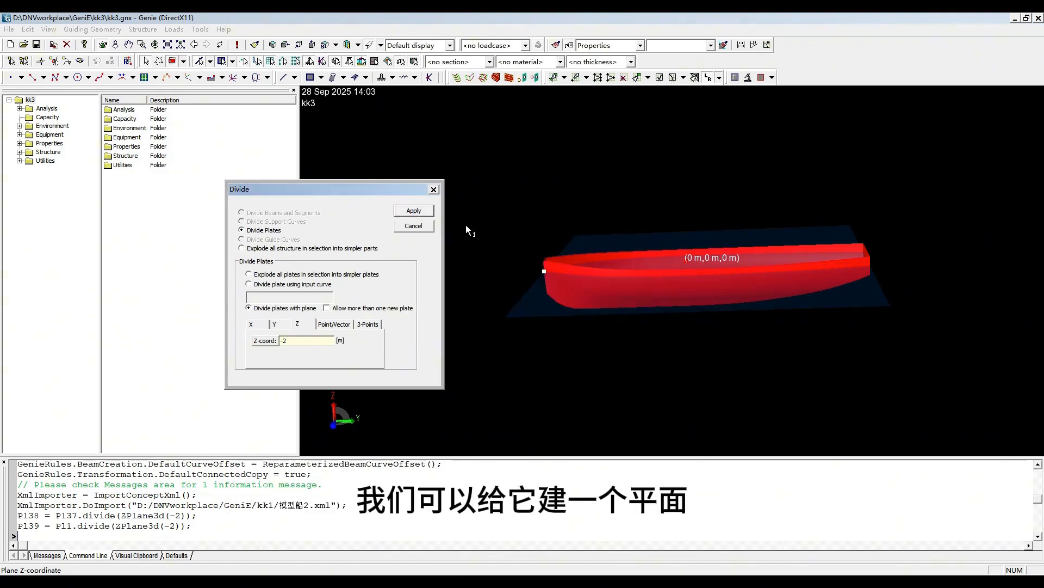
{"action": "left_click", "coordinate": [434, 190]}
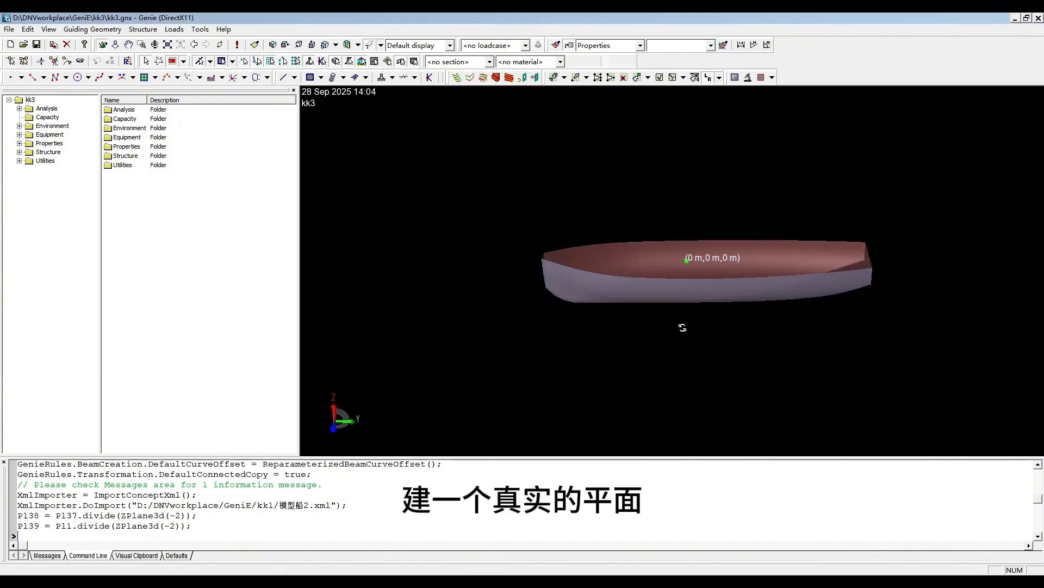
Step: Copy the origin point once by the translation vector 0 0 -2
{"action": "right_click", "coordinate": [687, 260]}
{"action": "left_click", "coordinate": [710, 267]}
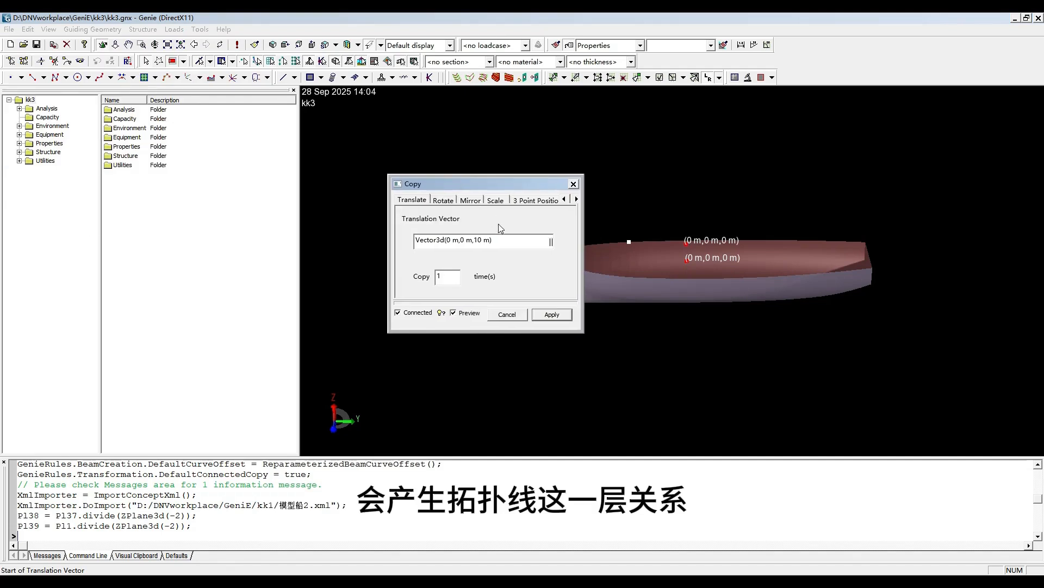
{"action": "type", "text": "0 0"}
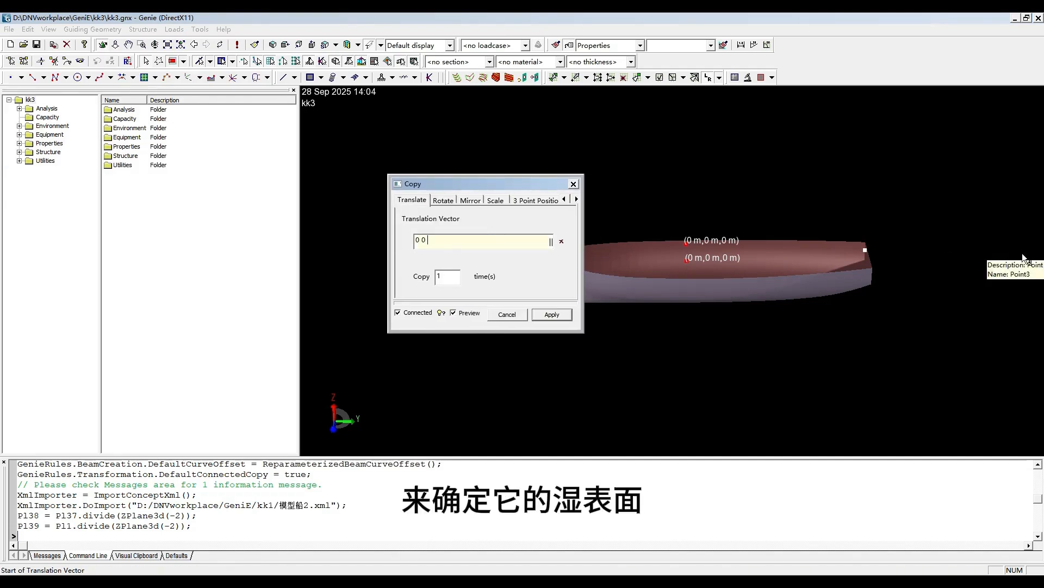
{"action": "type", "text": " -2"}
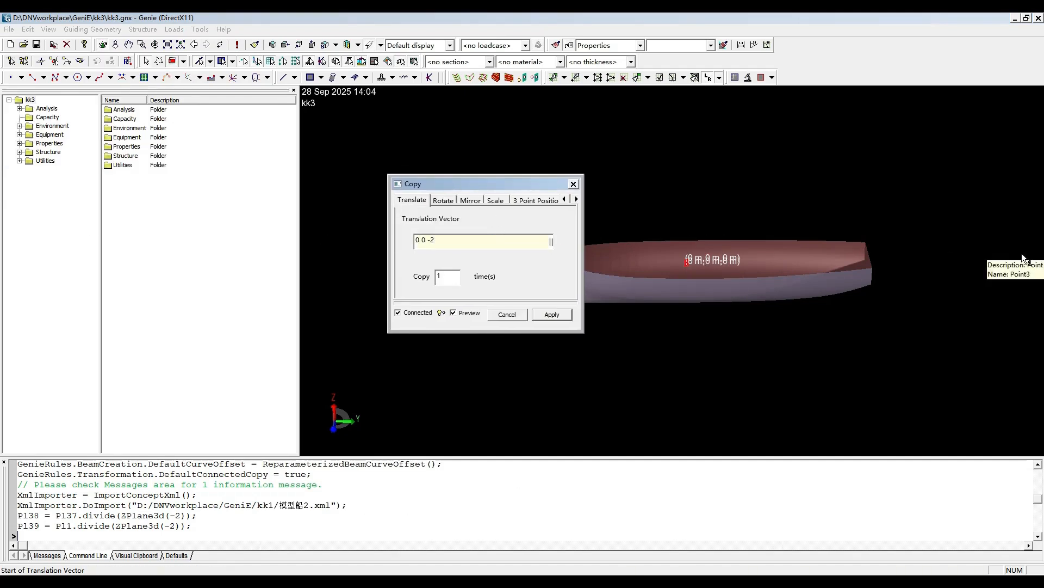
{"action": "left_click", "coordinate": [553, 316]}
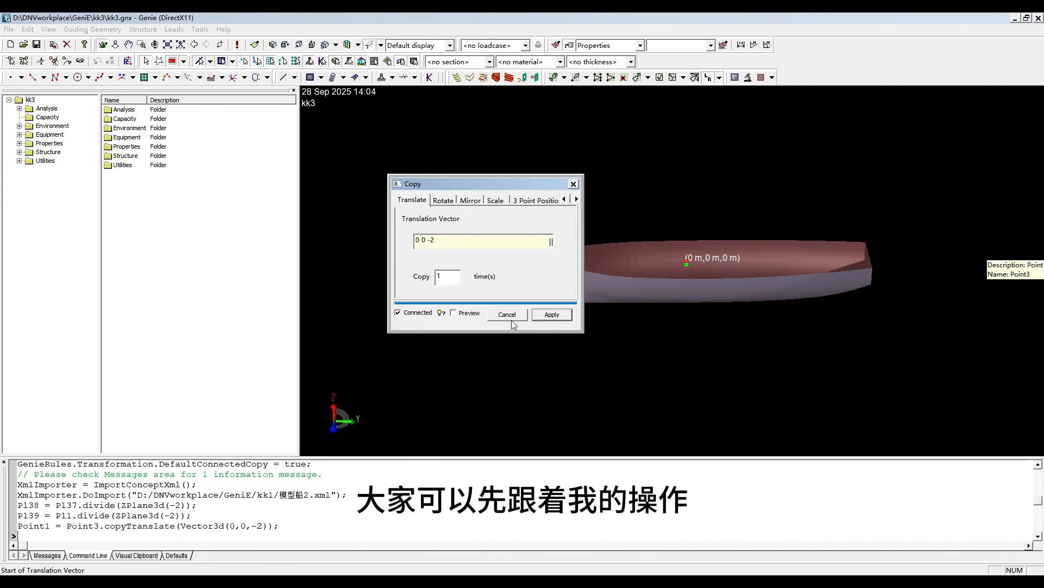
{"action": "left_click", "coordinate": [512, 315]}
Step: Copy the point 2 m below the origin by the translation vector 0 -90 0, placing a point beyond the pointed end of the hull
{"action": "scroll", "coordinate": [684, 266], "scroll_direction": "up", "scroll_amount": 3}
{"action": "right_click", "coordinate": [685, 266]}
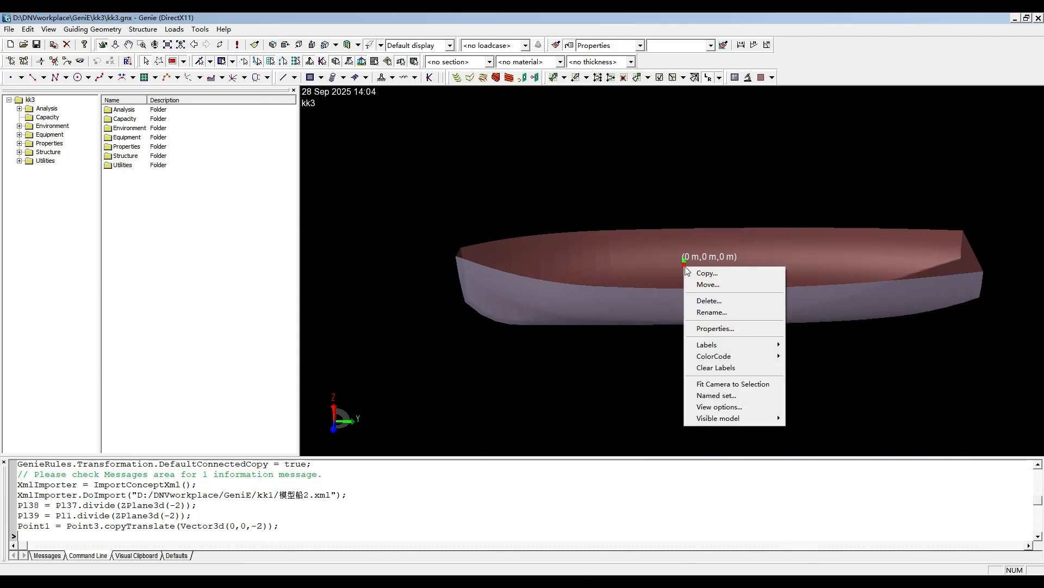
{"action": "left_click", "coordinate": [702, 272]}
{"action": "left_click_drag", "start_coordinate": [123, 53], "coordinate": [388, 99]}
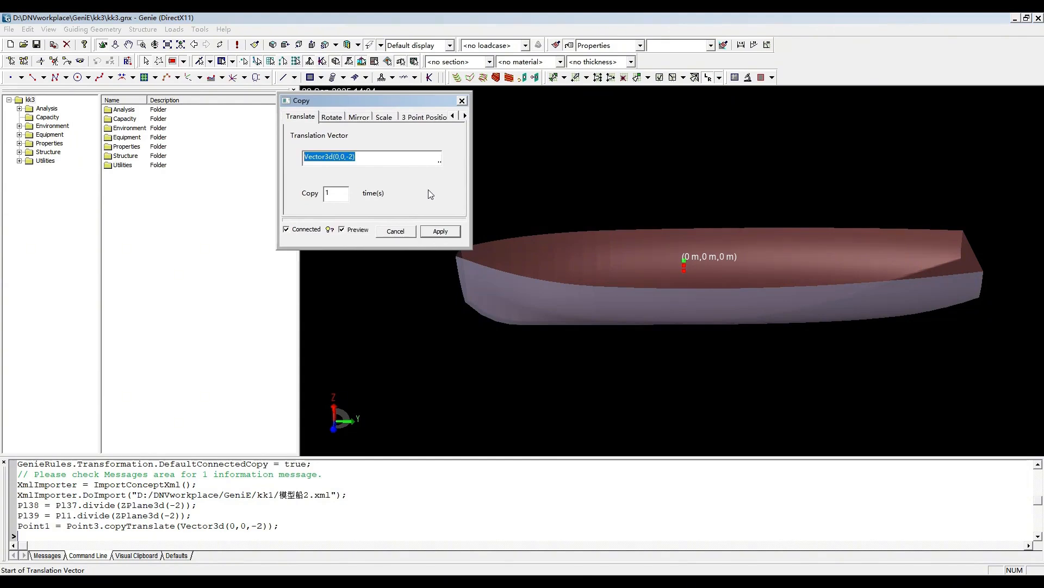
{"action": "type", "text": "0 -90 0"}
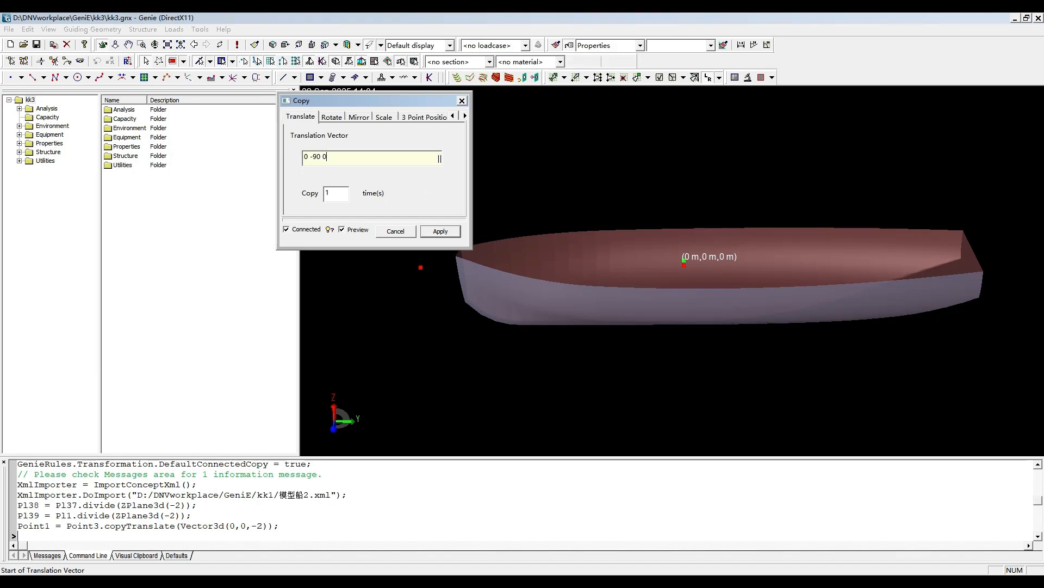
{"action": "left_click", "coordinate": [441, 231]}
Step: Try copying the point 2 m below the origin by the vector 0 90 0, and undo that copy
{"action": "key", "text": "BackSpace"}
{"action": "left_click", "coordinate": [440, 231]}
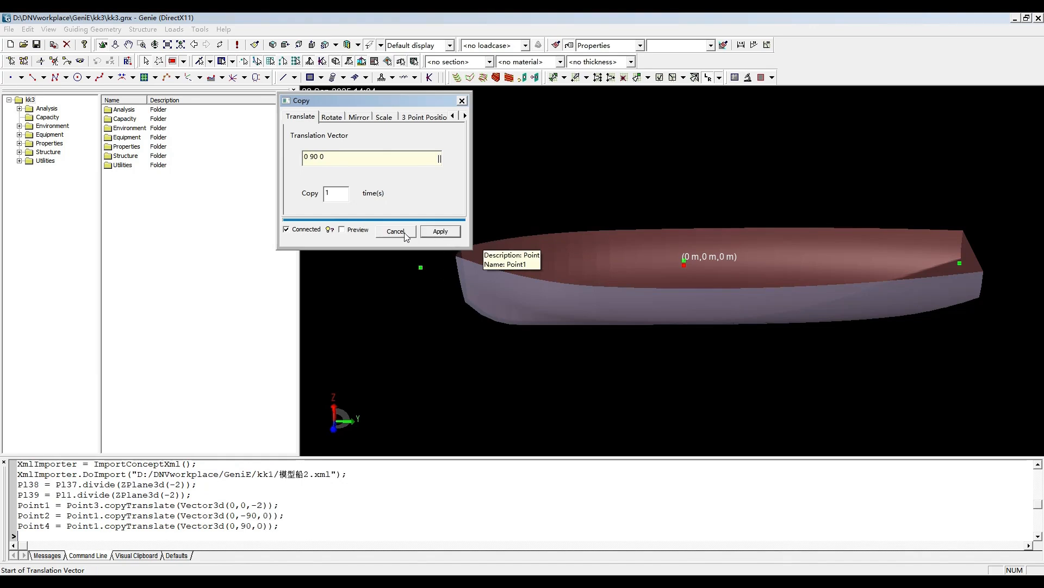
{"action": "middle_click_drag", "start_coordinate": [765, 257], "coordinate": [707, 290]}
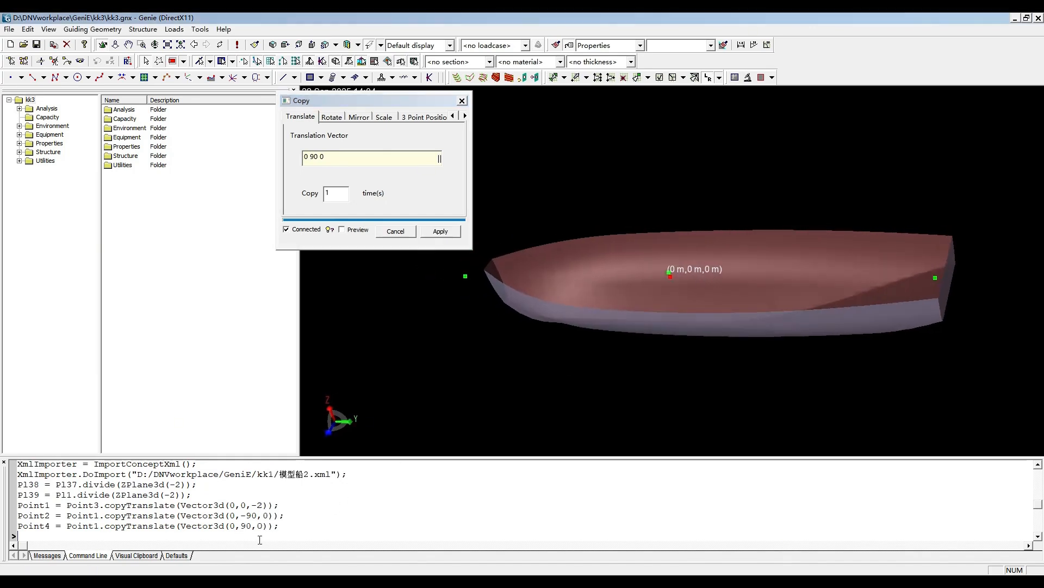
{"action": "key", "text": "ctrl+z"}
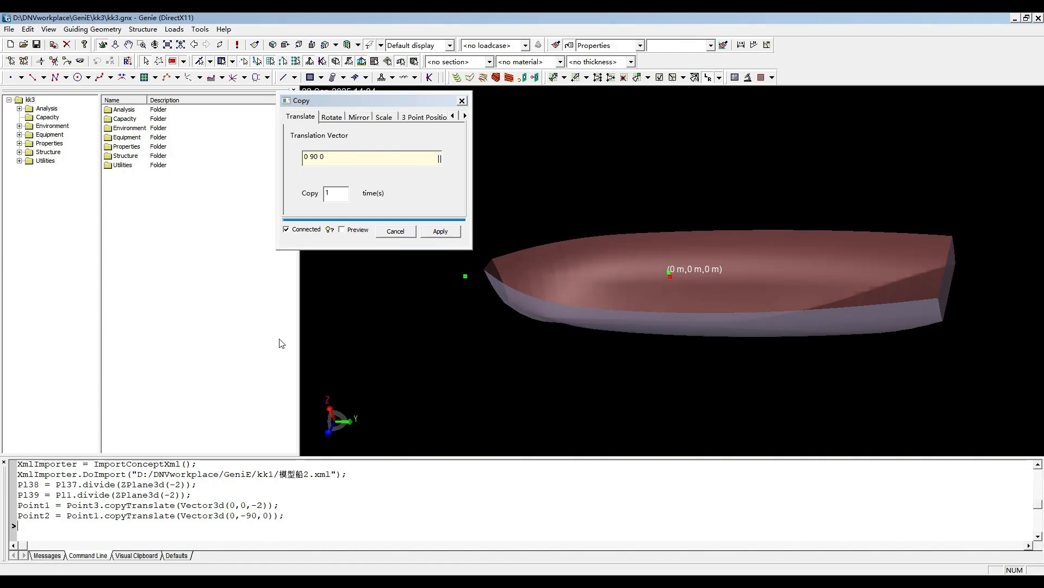
Step: Copy the point 2 m below the origin by the vector 0 100 0, placing a point beyond the hull's blunt end
{"action": "double_click", "coordinate": [313, 157]}
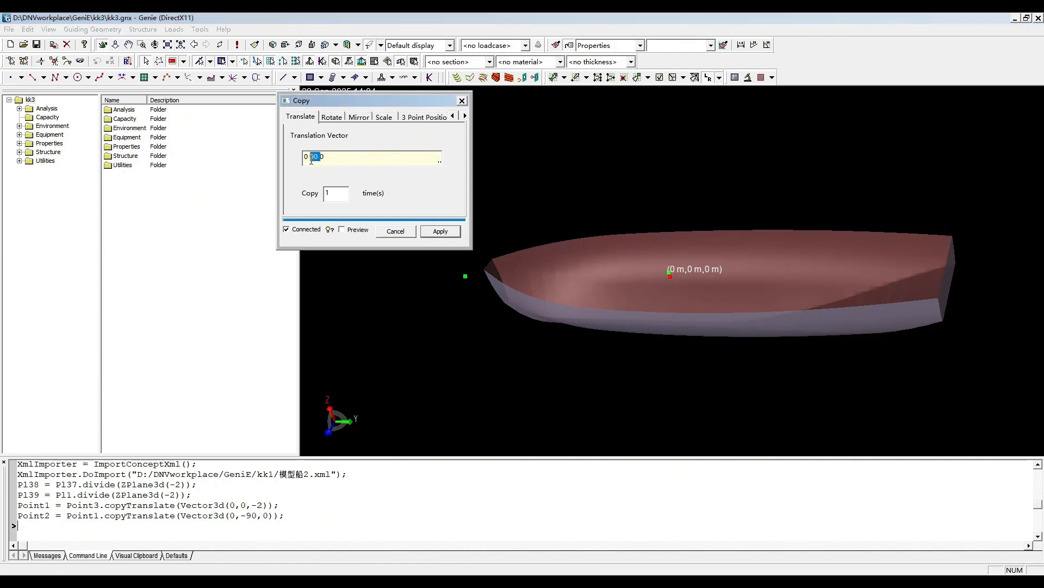
{"action": "type", "text": "-100"}
{"action": "left_click", "coordinate": [446, 233]}
{"action": "left_click", "coordinate": [403, 233]}
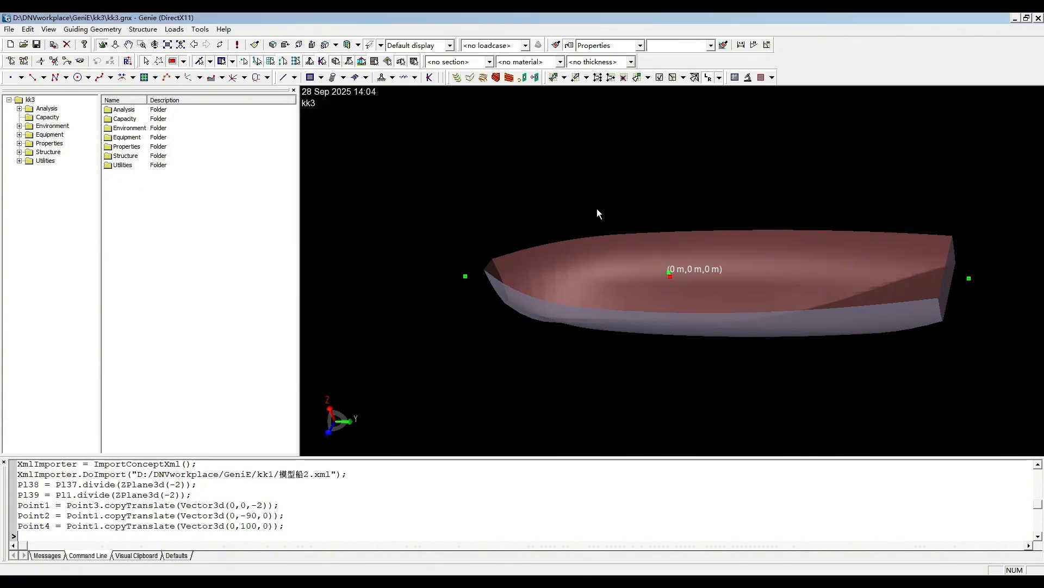
Step: Draw a straight guide line between the two end points, from (0, -90, -2) to (0, 100, -2) m
{"action": "middle_click_drag", "start_coordinate": [596, 208], "coordinate": [561, 209]}
{"action": "left_click", "coordinate": [33, 77]}
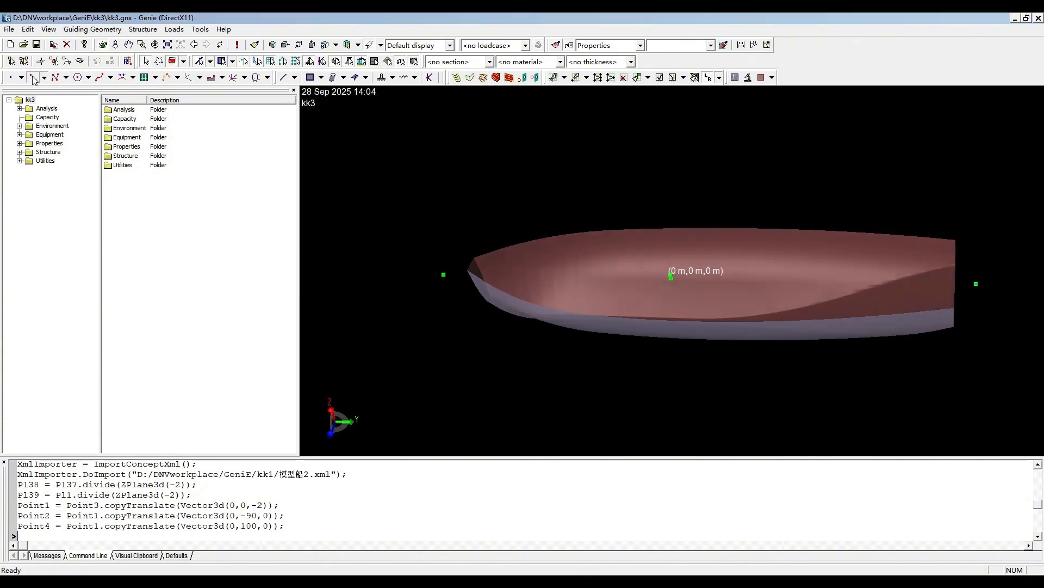
{"action": "left_click", "coordinate": [443, 278]}
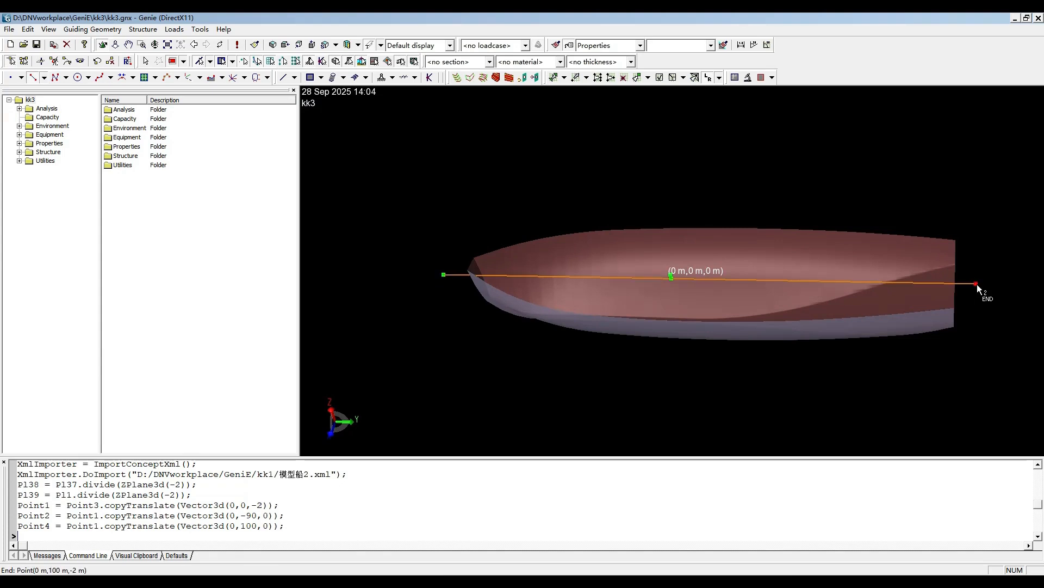
{"action": "left_click", "coordinate": [976, 285]}
Step: Copy the guide line by the translation vectors -50 0 0 and 50 0 0, placing one line on each side of the hull
{"action": "middle_click_drag", "start_coordinate": [994, 307], "coordinate": [1004, 255]}
{"action": "right_click", "coordinate": [439, 280]}
{"action": "left_click", "coordinate": [479, 298]}
{"action": "middle_click_drag", "start_coordinate": [591, 285], "coordinate": [594, 307]}
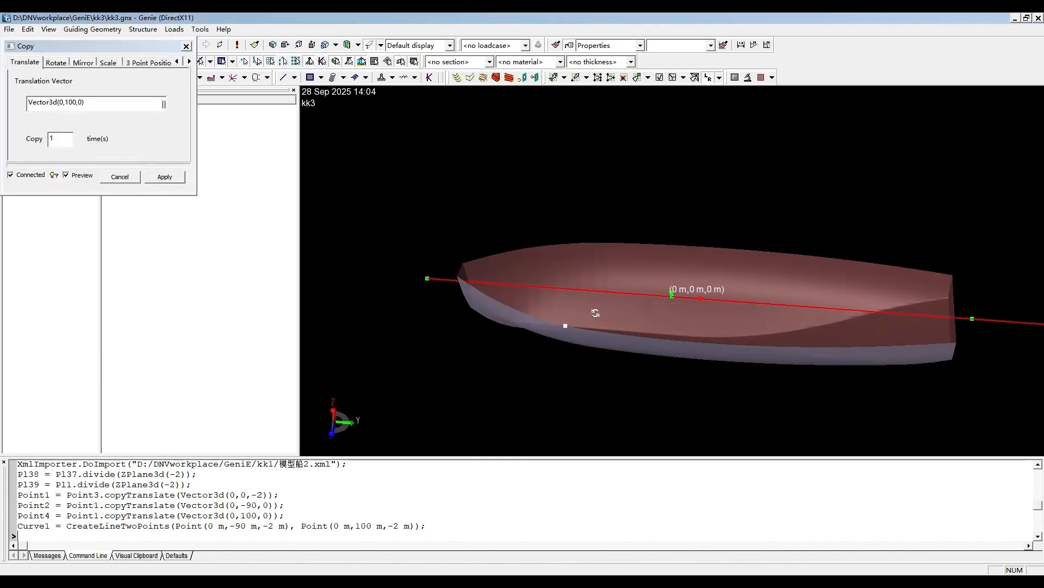
{"action": "left_click", "coordinate": [67, 120]}
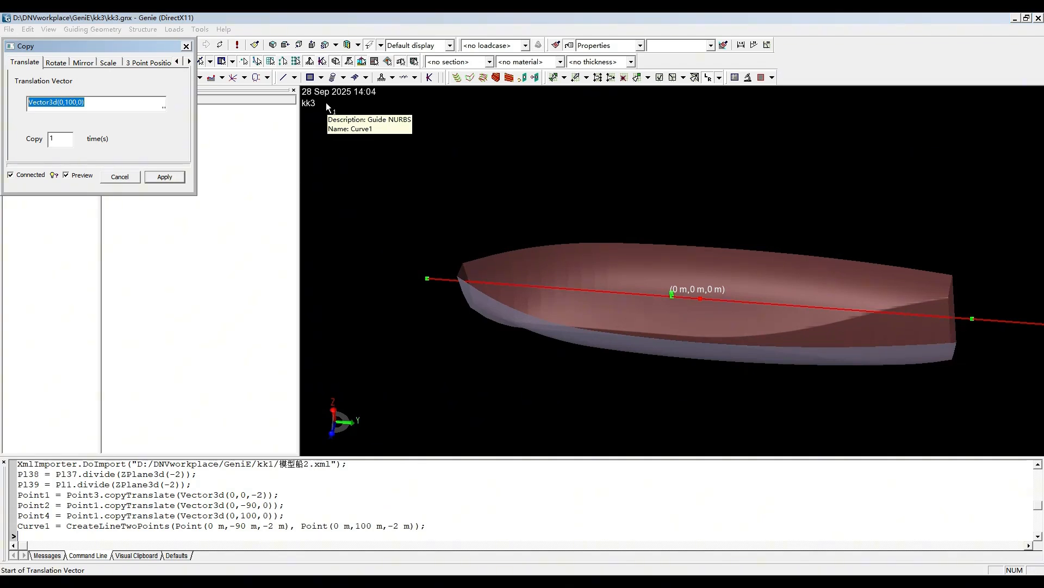
{"action": "type", "text": "-"}
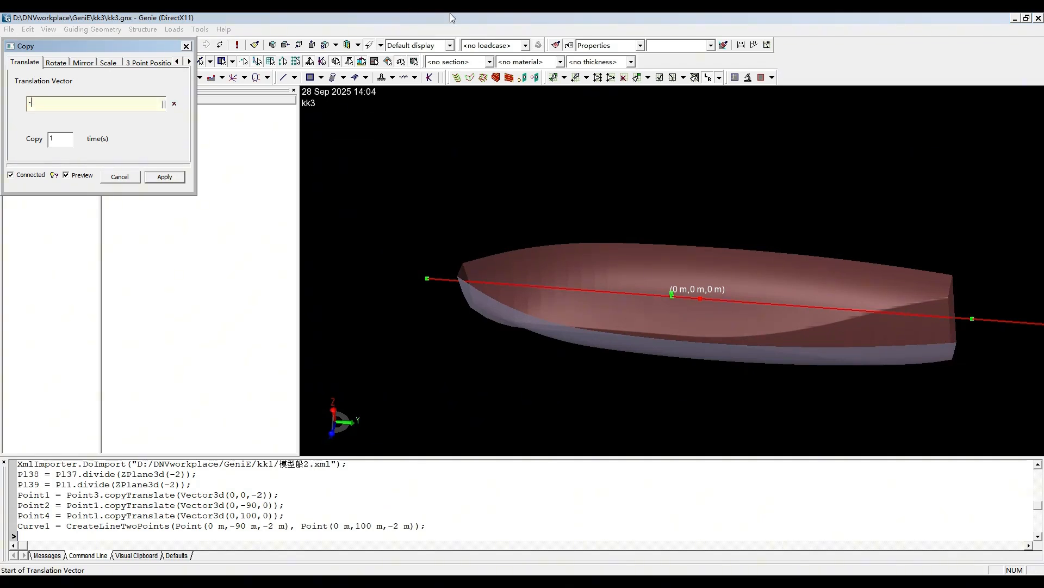
{"action": "type", "text": "50 0 0"}
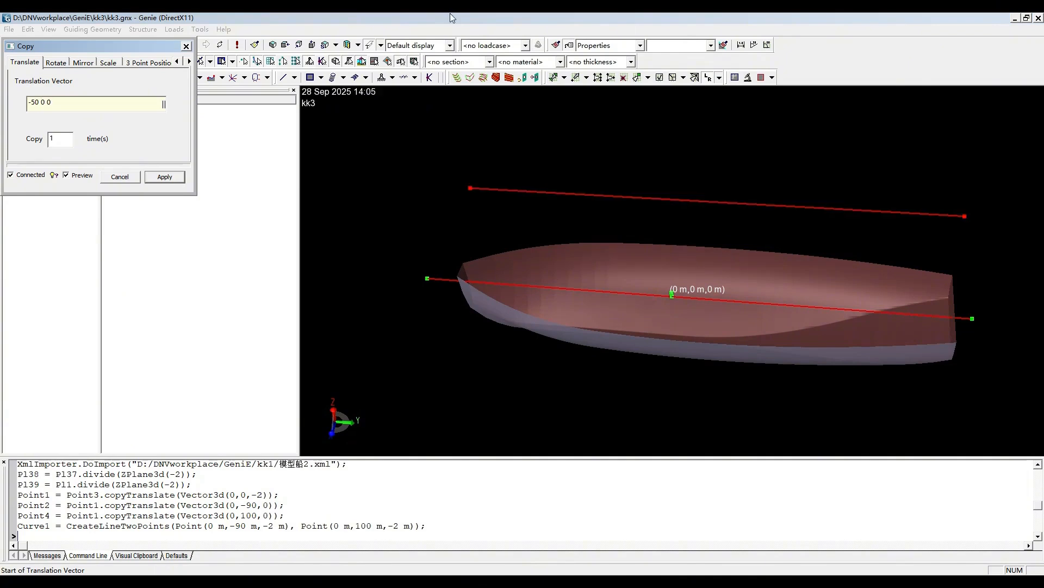
{"action": "left_click", "coordinate": [169, 179]}
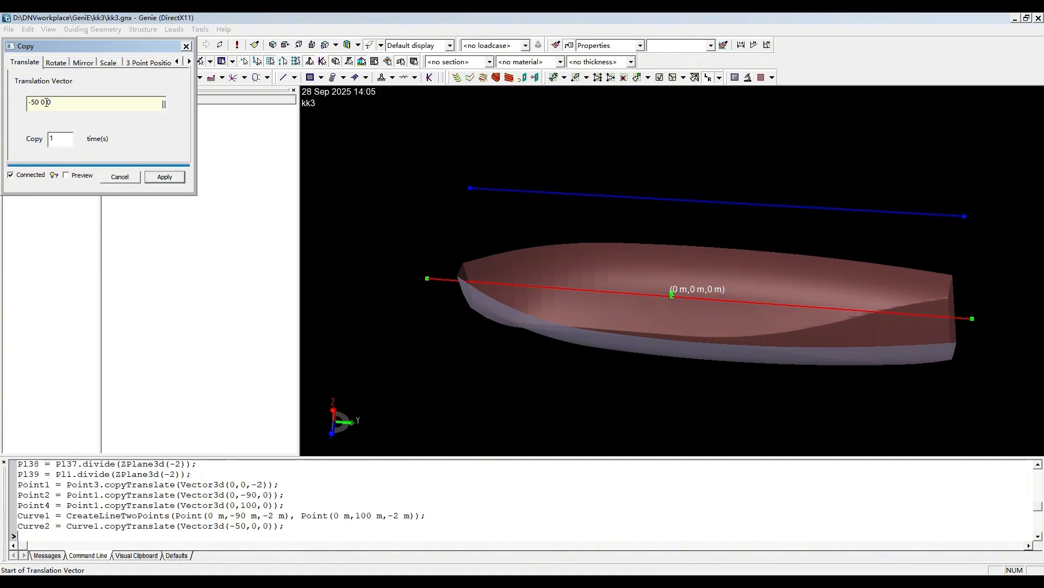
{"action": "left_click", "coordinate": [164, 176]}
{"action": "left_click", "coordinate": [120, 177]}
Step: Cover the two outer guide lines with a flat plate that cuts through the hull at the waterline
{"action": "middle_click_drag", "start_coordinate": [764, 334], "coordinate": [629, 297]}
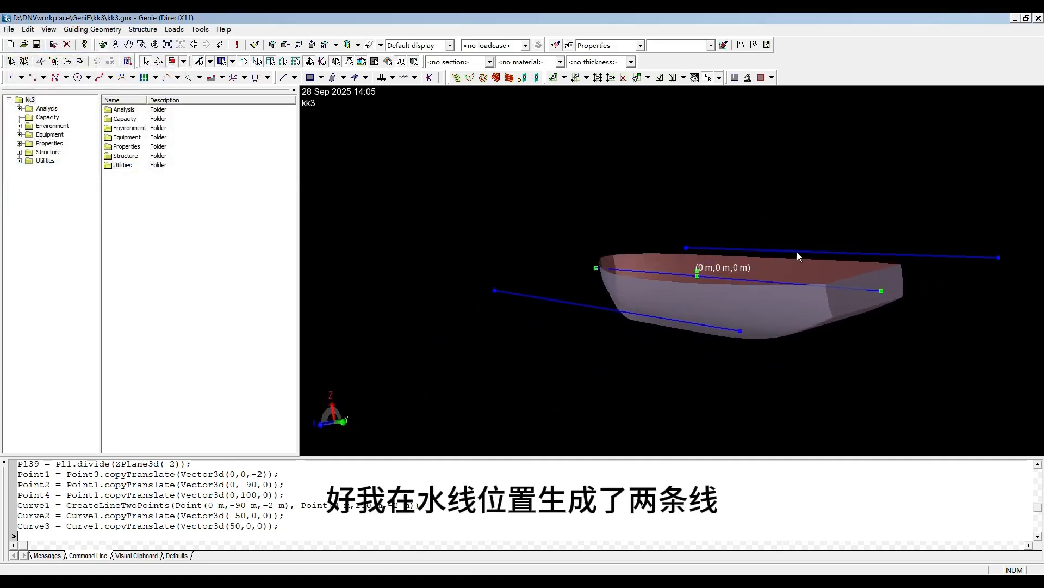
{"action": "left_click", "coordinate": [752, 250]}
{"action": "left_click", "coordinate": [598, 307], "text": "ctrl"}
{"action": "right_click", "coordinate": [595, 306]}
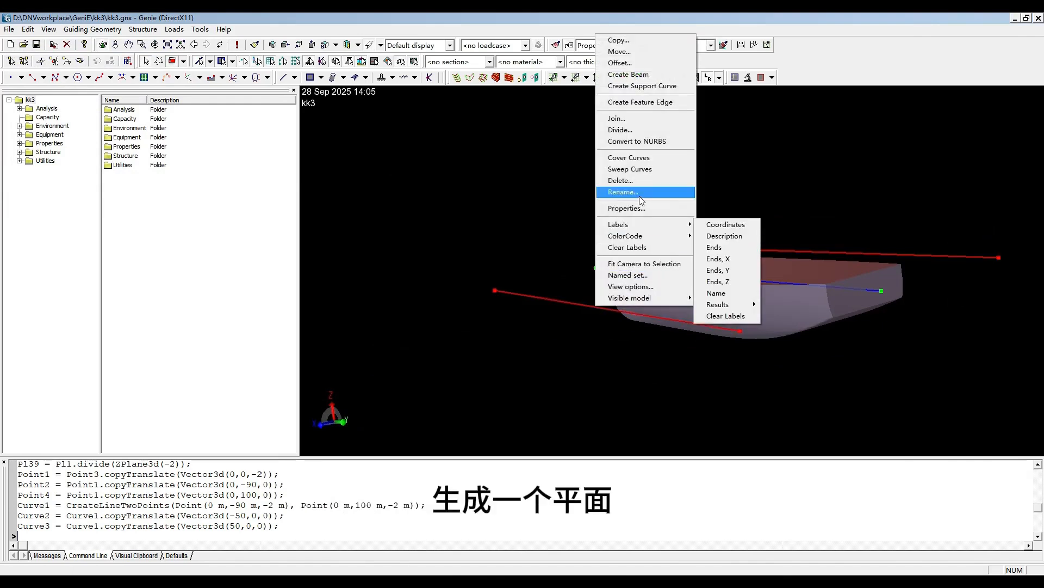
{"action": "left_click", "coordinate": [629, 157]}
Step: Delete the flat waterline plate that spans the two outer guide lines
{"action": "middle_click_drag", "start_coordinate": [689, 280], "coordinate": [501, 282]}
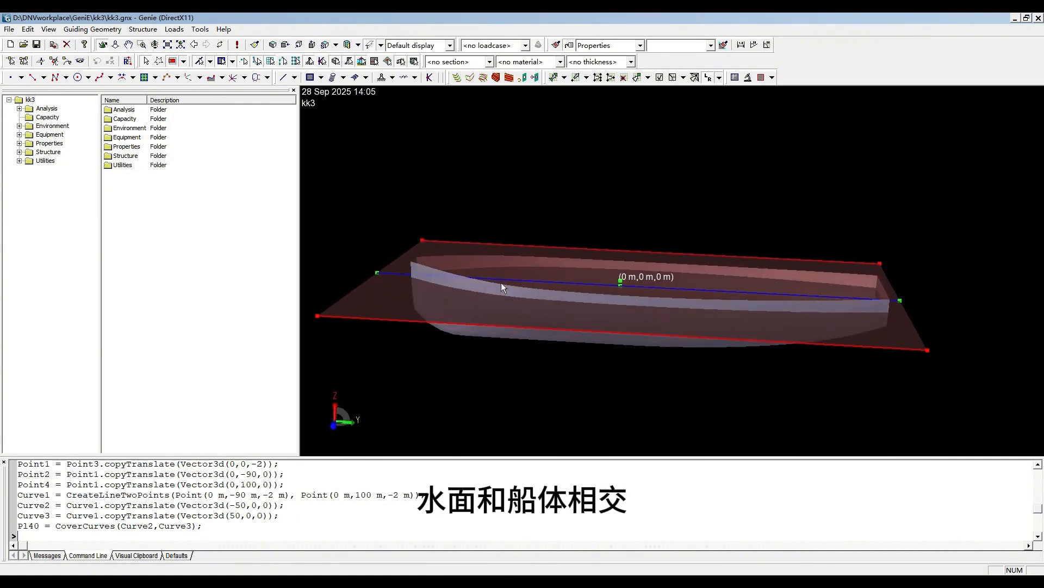
{"action": "left_click", "coordinate": [809, 163]}
{"action": "middle_click_drag", "start_coordinate": [587, 393], "coordinate": [514, 374]}
{"action": "left_click", "coordinate": [383, 322]}
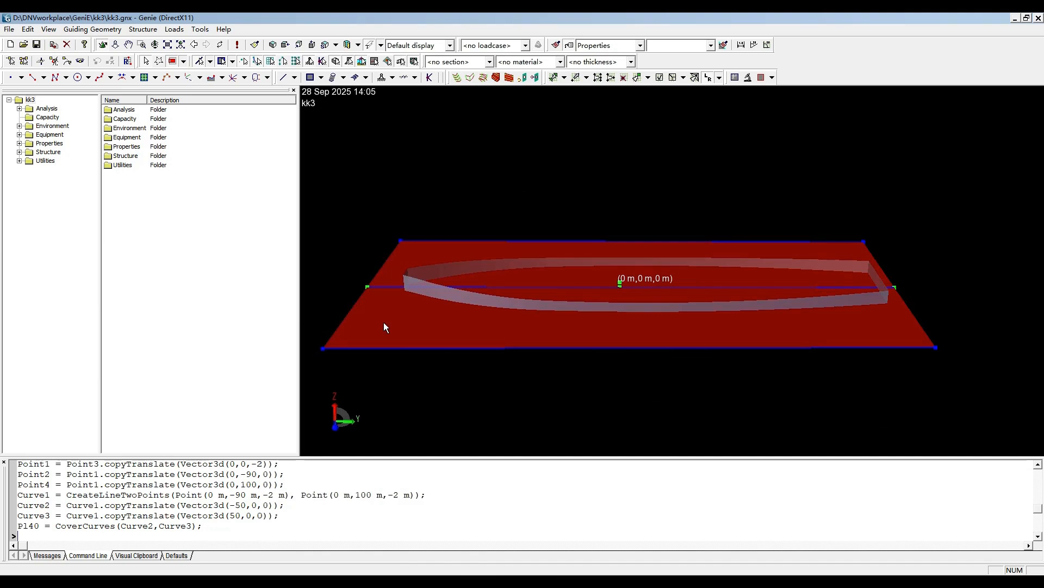
{"action": "right_click", "coordinate": [384, 324]}
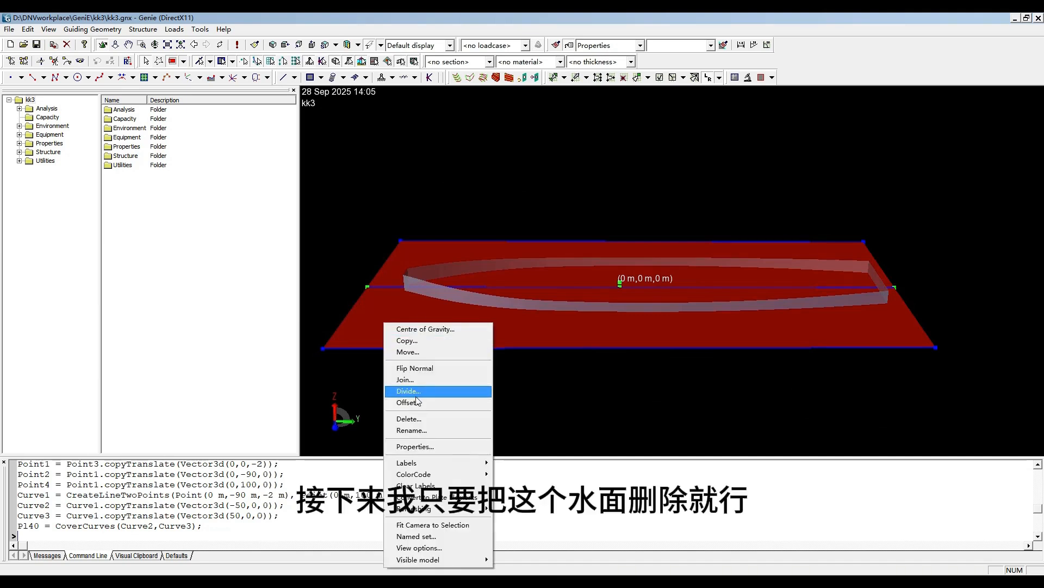
{"action": "left_click", "coordinate": [409, 419]}
{"action": "left_click", "coordinate": [526, 324]}
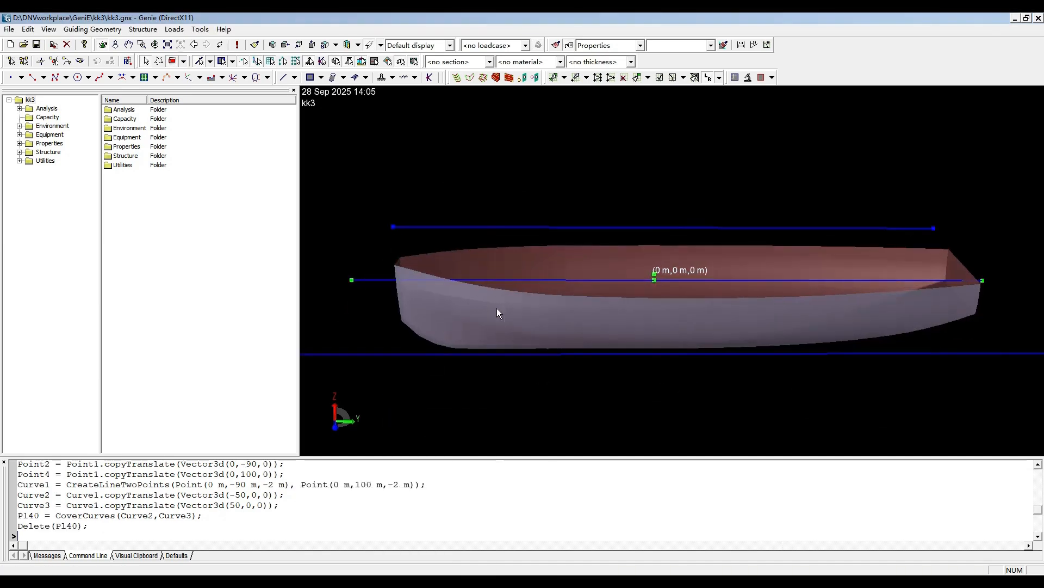
Step: Examine individual hull shells near the bow for the topology lines created where the waterline plate intersected them
{"action": "scroll", "coordinate": [534, 310], "scroll_direction": "up", "scroll_amount": 3}
{"action": "middle_click_drag", "start_coordinate": [541, 311], "coordinate": [499, 311]}
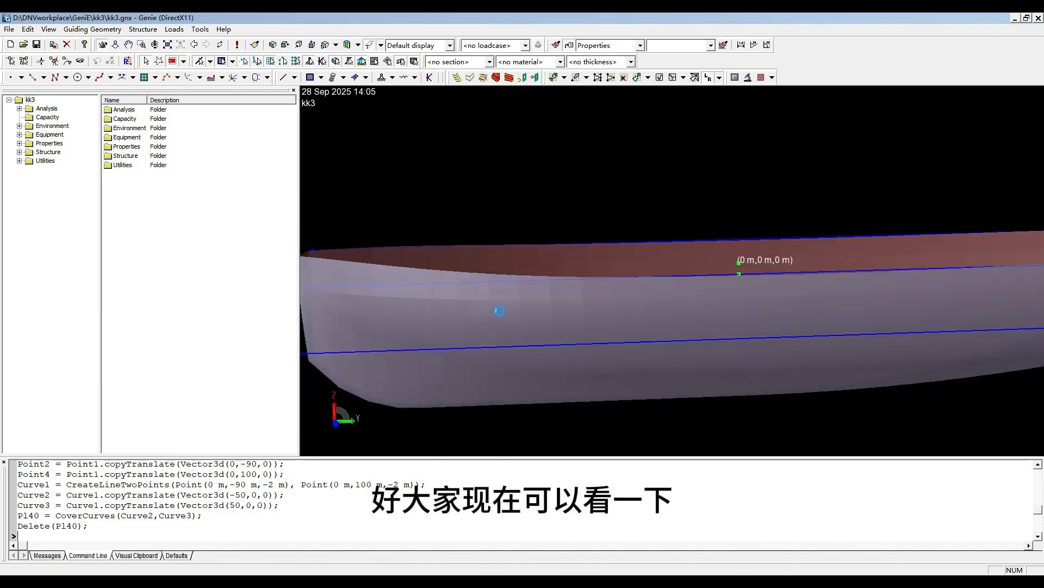
{"action": "double_click", "coordinate": [500, 311]}
{"action": "left_click", "coordinate": [502, 303]}
{"action": "scroll", "coordinate": [506, 307], "scroll_direction": "up", "scroll_amount": 1}
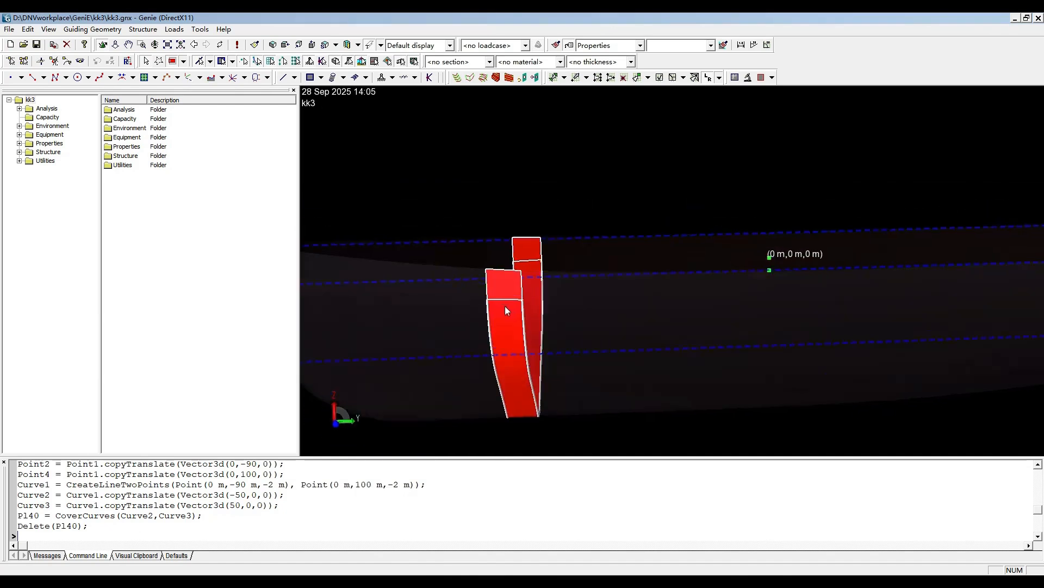
{"action": "scroll", "coordinate": [506, 308], "scroll_direction": "up", "scroll_amount": 2}
{"action": "left_click", "coordinate": [521, 279]}
{"action": "middle_click_drag", "start_coordinate": [524, 282], "coordinate": [520, 159]}
{"action": "scroll", "coordinate": [517, 130], "scroll_direction": "up", "scroll_amount": 3}
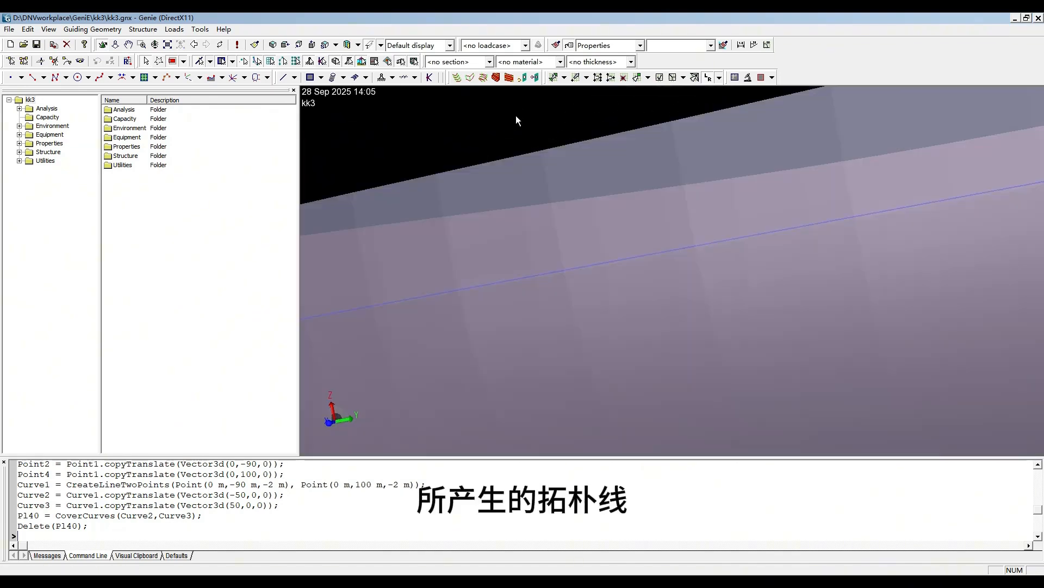
{"action": "scroll", "coordinate": [668, 287], "scroll_direction": "down", "scroll_amount": 3}
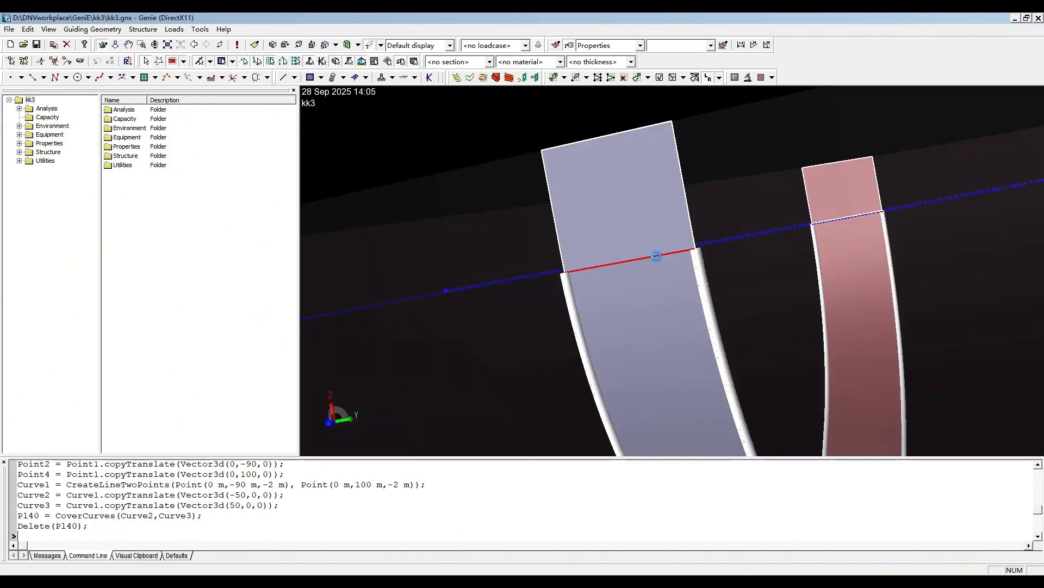
{"action": "scroll", "coordinate": [637, 229], "scroll_direction": "down", "scroll_amount": 3}
{"action": "middle_click_drag", "start_coordinate": [636, 229], "coordinate": [394, 289]}
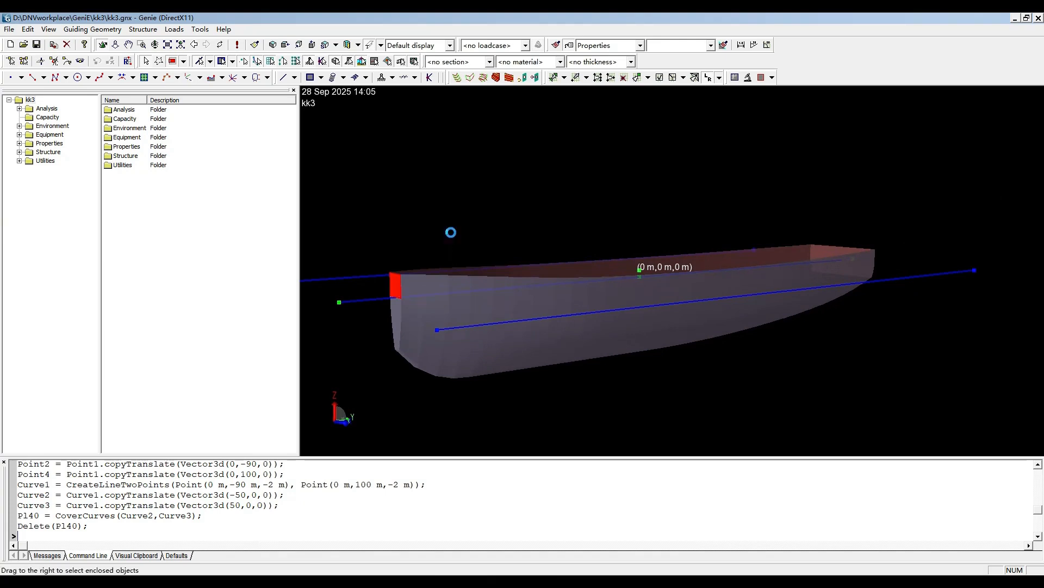
{"action": "scroll", "coordinate": [522, 321], "scroll_direction": "down", "scroll_amount": 2}
{"action": "left_click", "coordinate": [495, 300]}
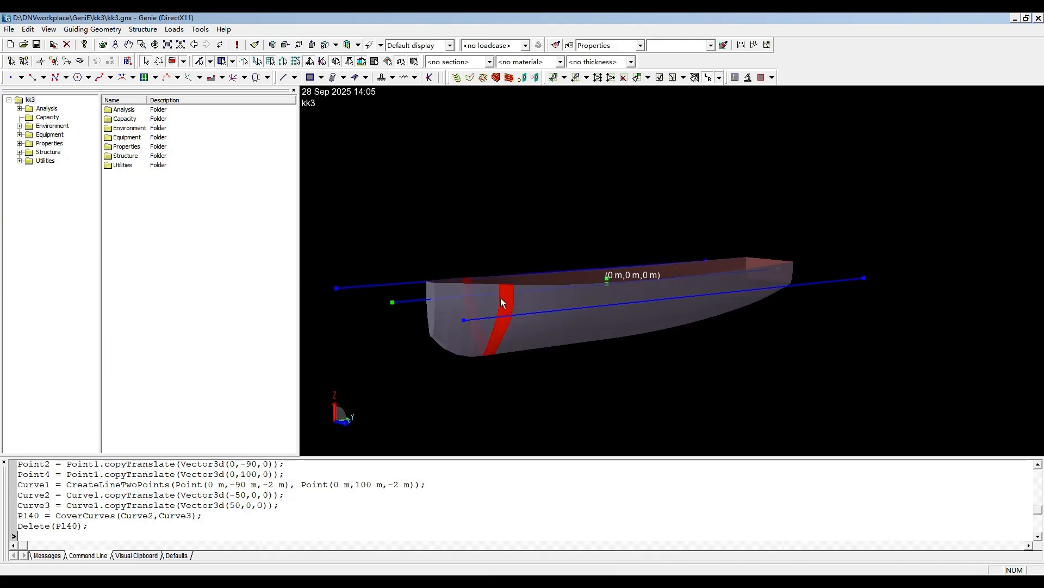
{"action": "scroll", "coordinate": [501, 299], "scroll_direction": "up", "scroll_amount": 2}
{"action": "scroll", "coordinate": [505, 300], "scroll_direction": "up", "scroll_amount": 5}
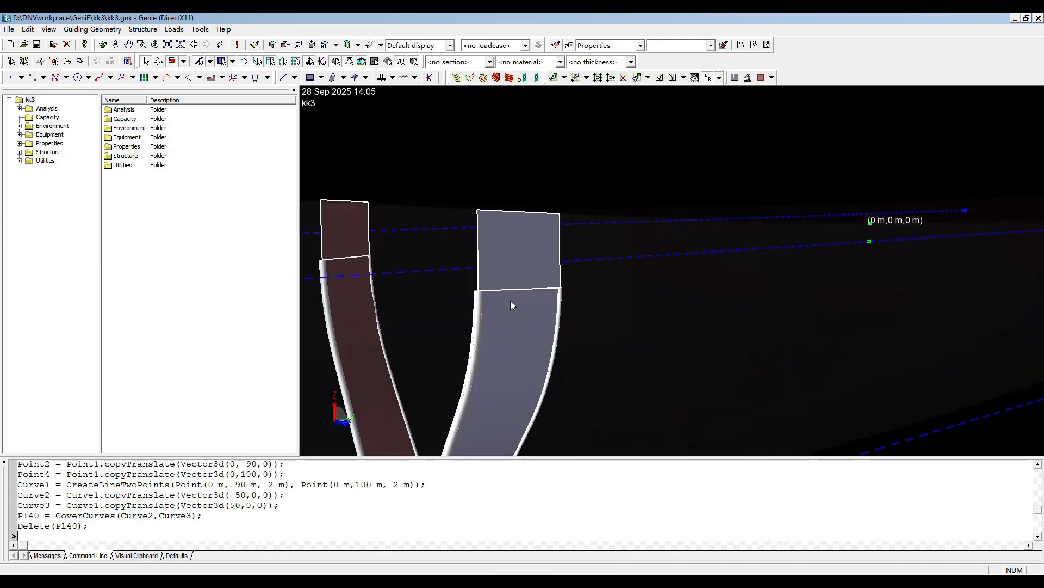
{"action": "scroll", "coordinate": [531, 275], "scroll_direction": "down", "scroll_amount": 5}
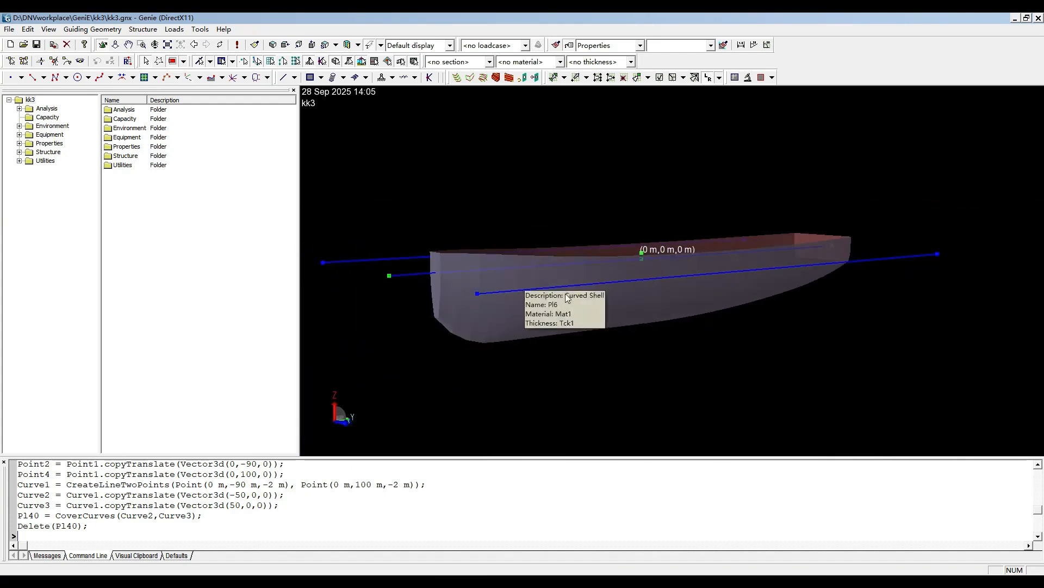
Step: Divide the whole hull with the option to explode all structure in the selection into simpler parts
{"action": "middle_click_drag", "start_coordinate": [576, 315], "coordinate": [506, 306]}
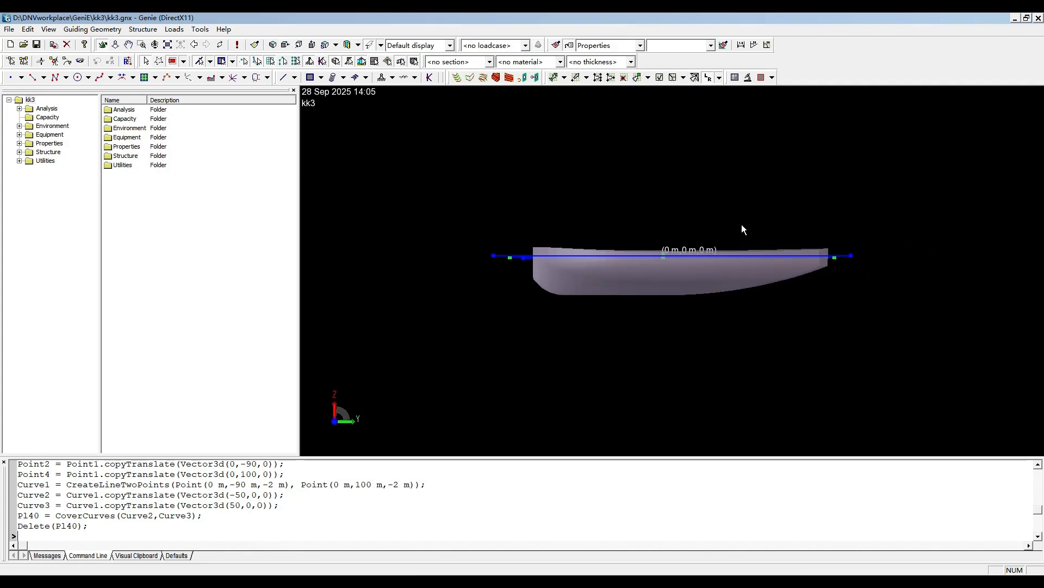
{"action": "scroll", "coordinate": [759, 263], "scroll_direction": "up", "scroll_amount": 4}
{"action": "scroll", "coordinate": [783, 273], "scroll_direction": "up", "scroll_amount": 1}
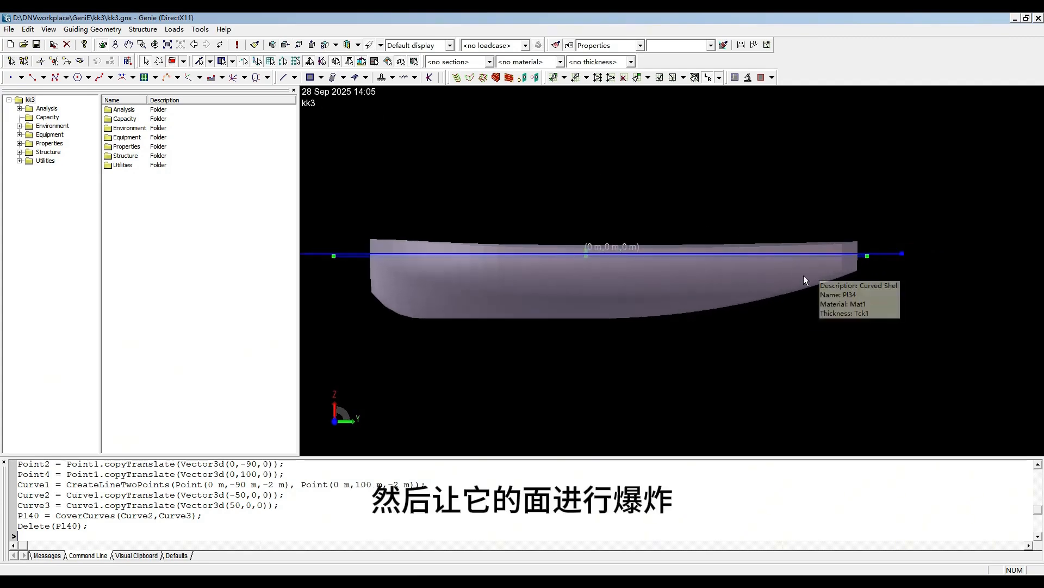
{"action": "left_click_drag", "start_coordinate": [969, 385], "coordinate": [341, 157]}
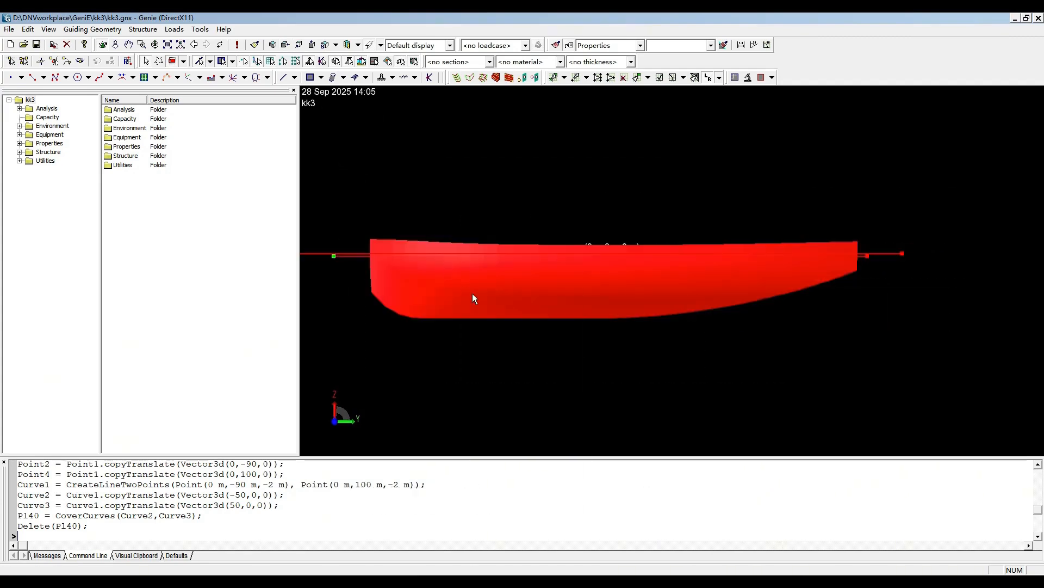
{"action": "right_click", "coordinate": [472, 293]}
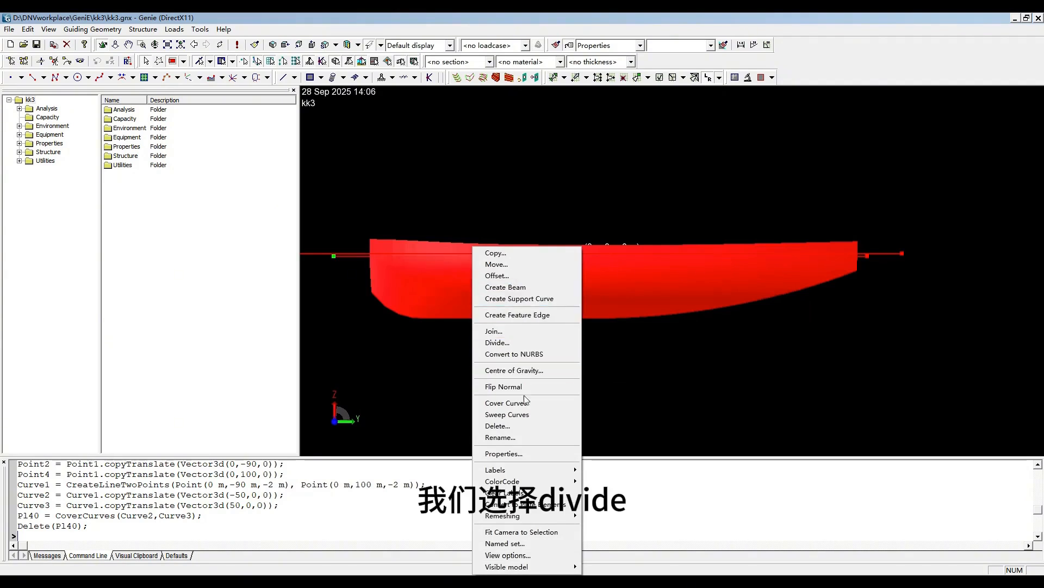
{"action": "left_click", "coordinate": [512, 343]}
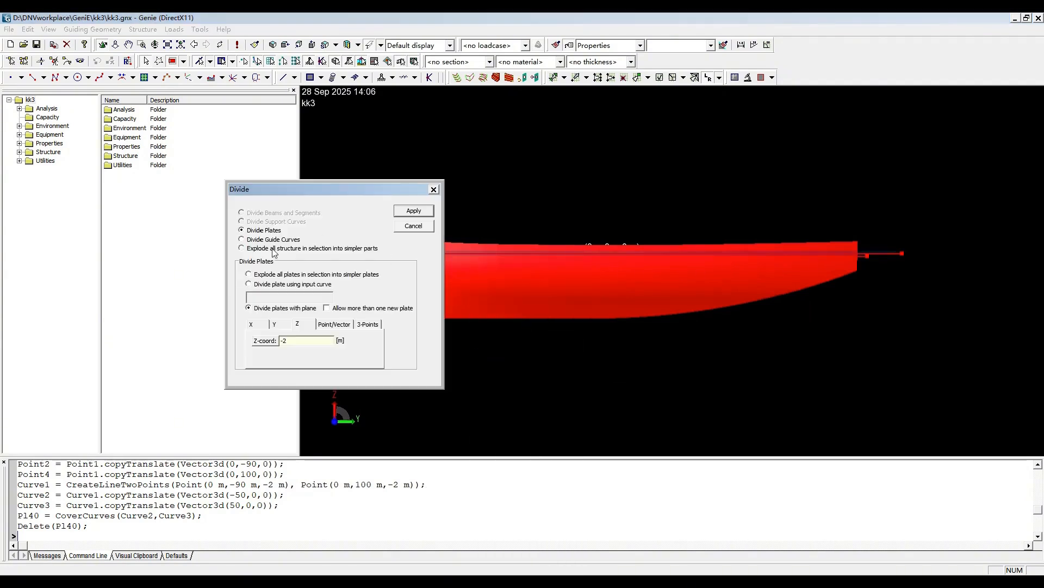
{"action": "left_click", "coordinate": [276, 249]}
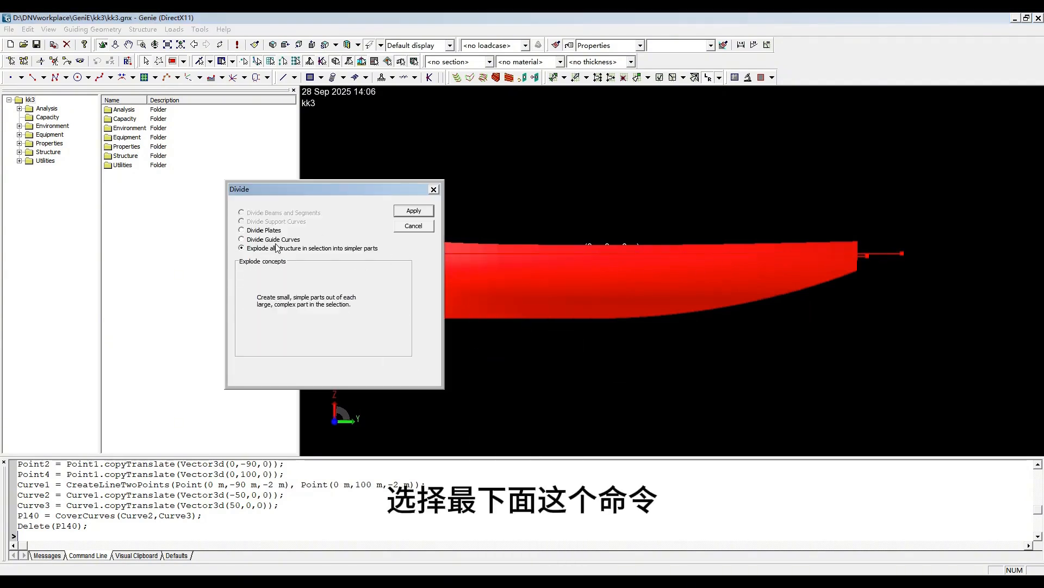
{"action": "left_click", "coordinate": [417, 209]}
{"action": "left_click", "coordinate": [434, 190]}
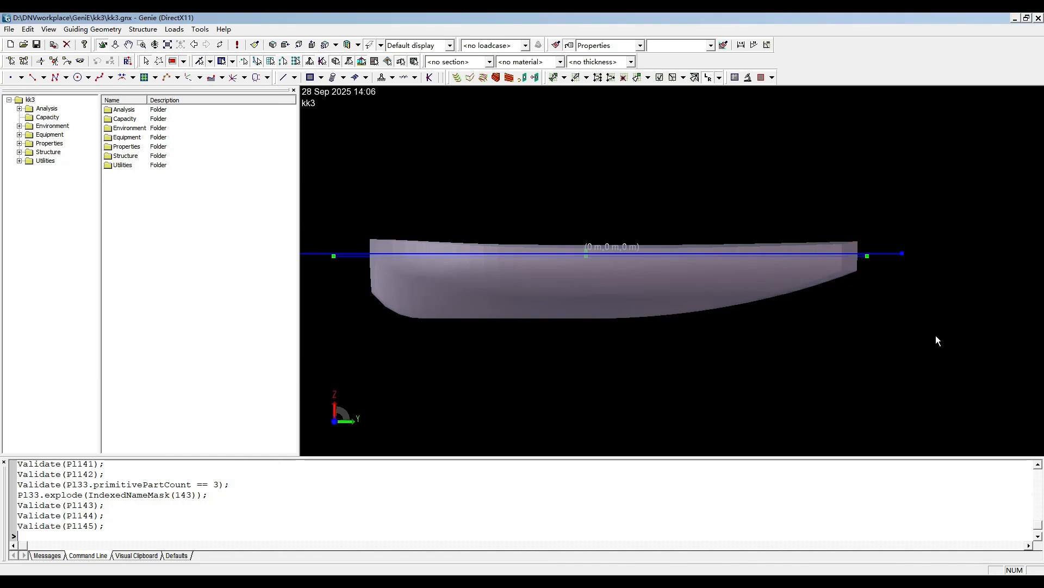
Step: Try to select the hull parts below the waterline while the guide lines are displayed, and inspect the selection
{"action": "left_click_drag", "start_coordinate": [959, 365], "coordinate": [626, 319]}
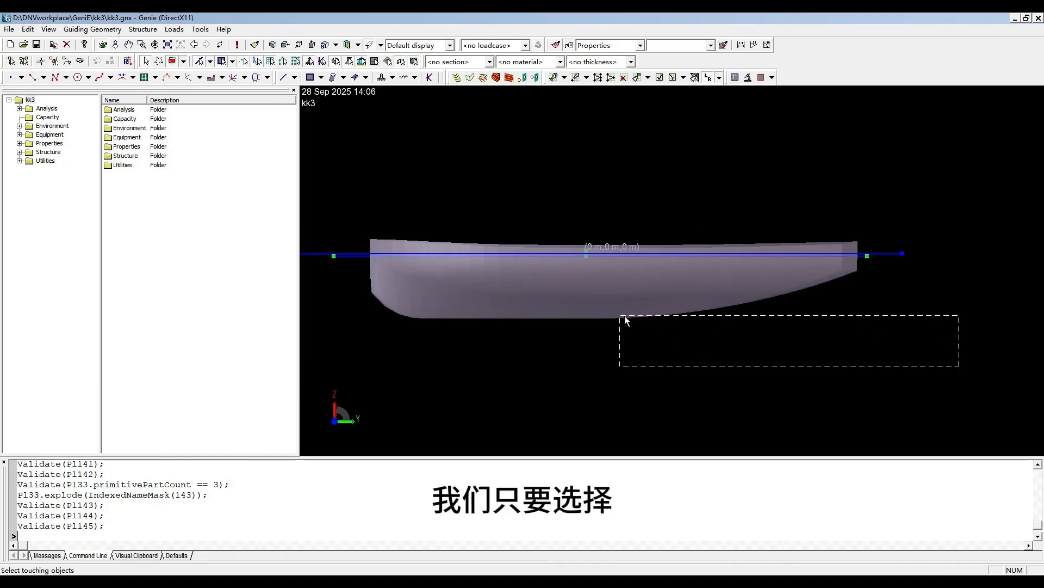
{"action": "left_click_drag", "start_coordinate": [435, 288], "coordinate": [348, 254]}
{"action": "left_click", "coordinate": [623, 363]}
{"action": "left_click_drag", "start_coordinate": [966, 378], "coordinate": [355, 257]}
{"action": "middle_click_drag", "start_coordinate": [413, 263], "coordinate": [949, 304]}
{"action": "scroll", "coordinate": [949, 304], "scroll_direction": "down", "scroll_amount": 2}
{"action": "scroll", "coordinate": [449, 259], "scroll_direction": "up", "scroll_amount": 2}
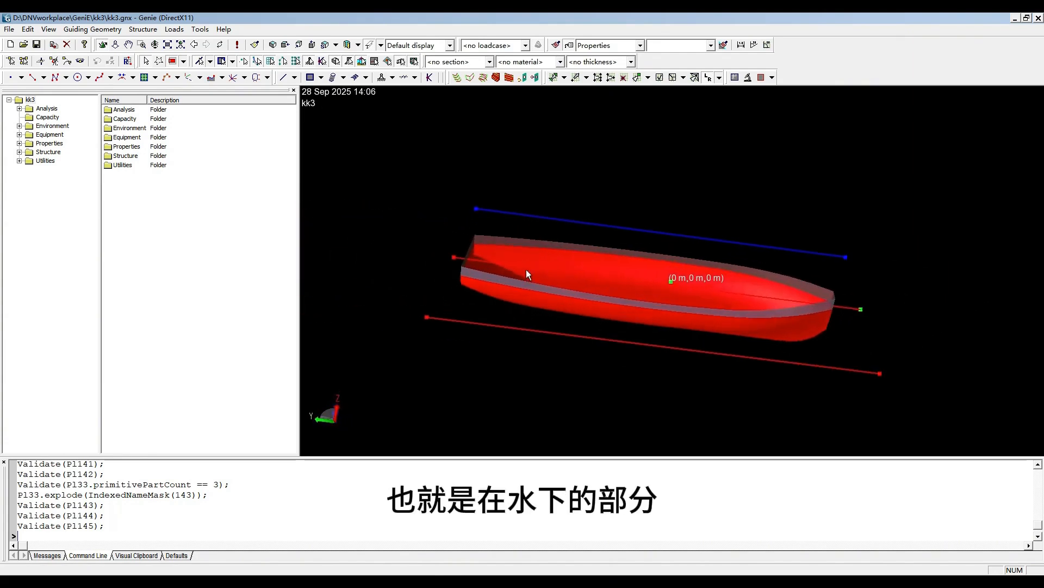
{"action": "scroll", "coordinate": [526, 270], "scroll_direction": "up", "scroll_amount": 3}
{"action": "middle_click_drag", "start_coordinate": [431, 267], "coordinate": [477, 264]}
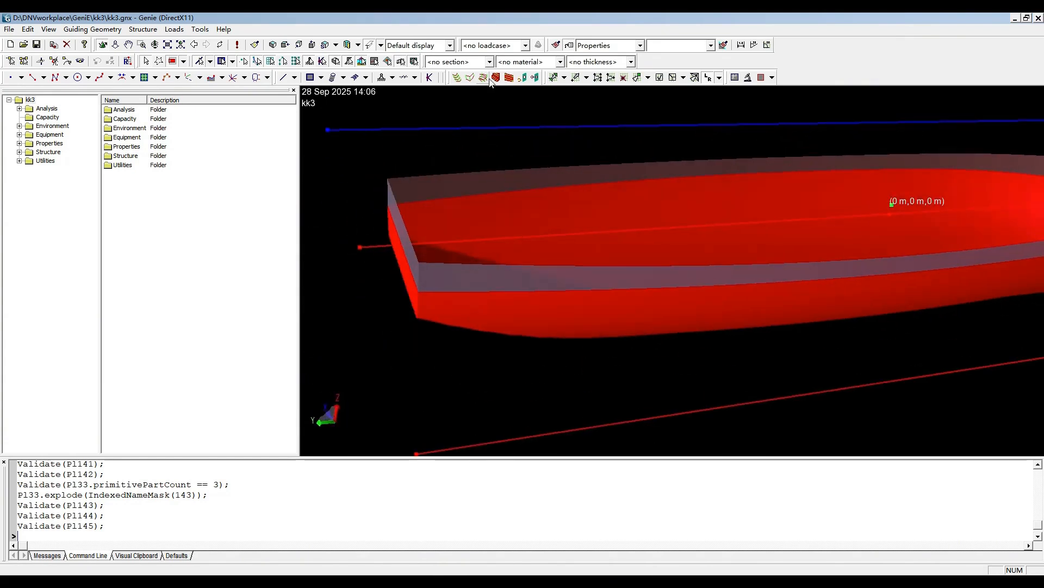
Step: Clear the selection and set the display configuration to Modelling - Structure, hiding the guide geometry
{"action": "left_click", "coordinate": [449, 45]}
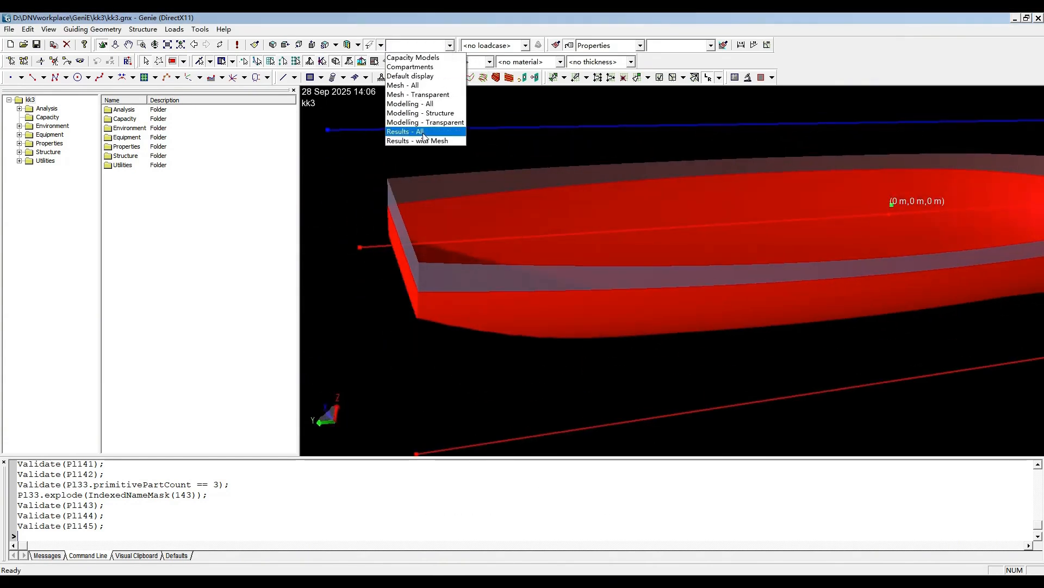
{"action": "left_click", "coordinate": [426, 123]}
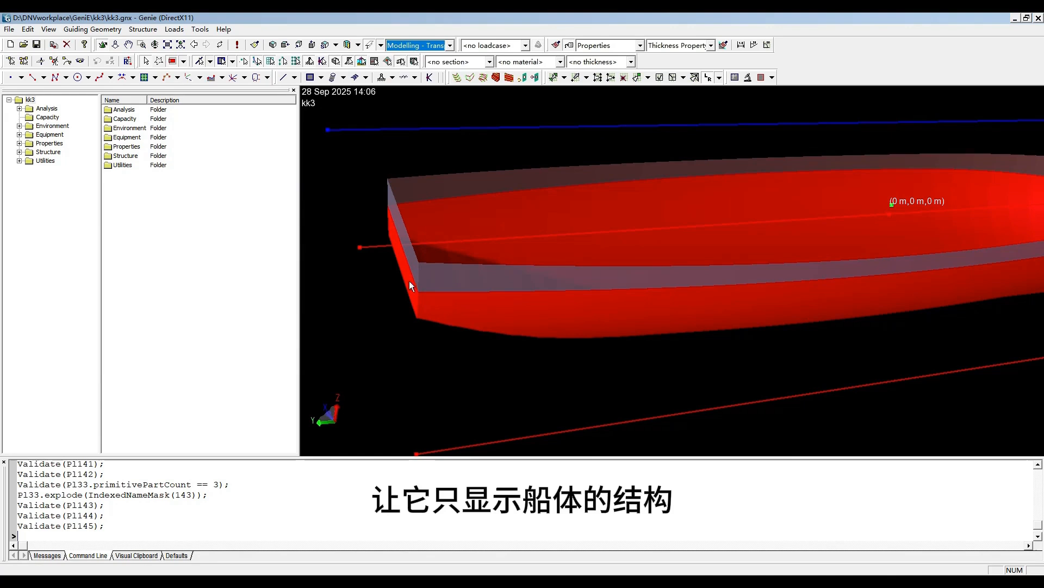
{"action": "left_click", "coordinate": [387, 171]}
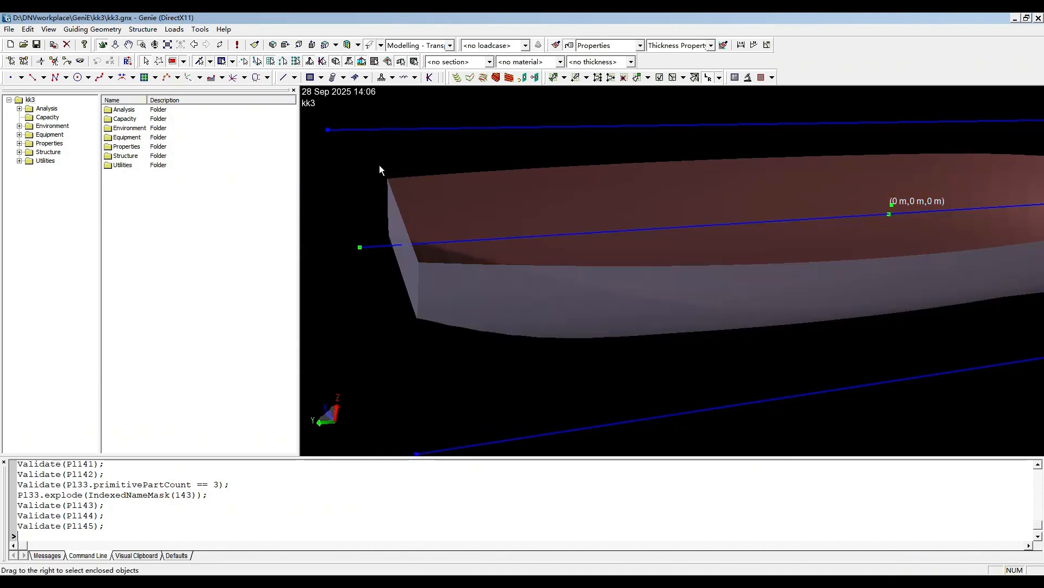
{"action": "left_click", "coordinate": [449, 46]}
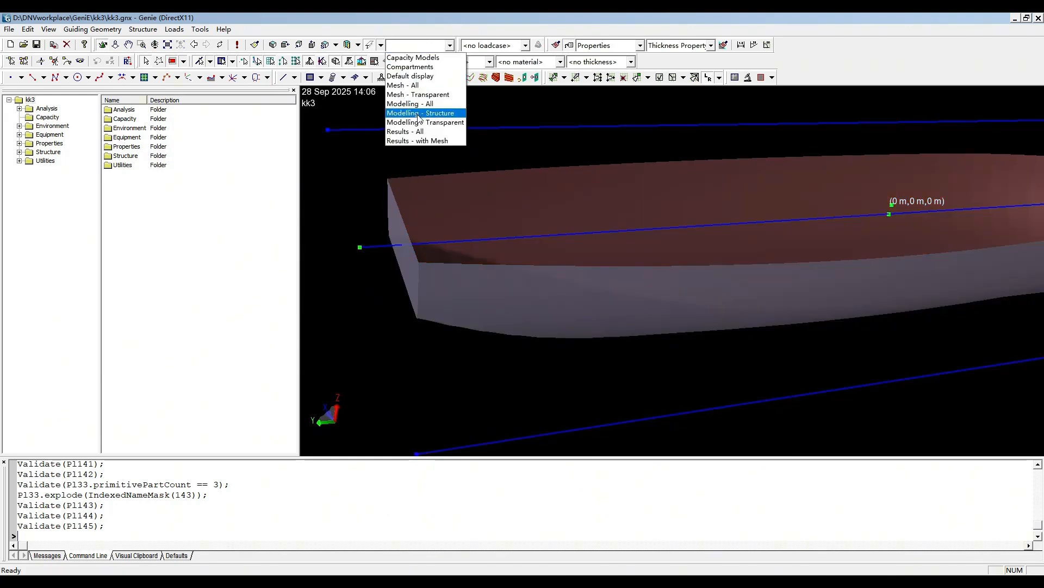
{"action": "left_click", "coordinate": [419, 113]}
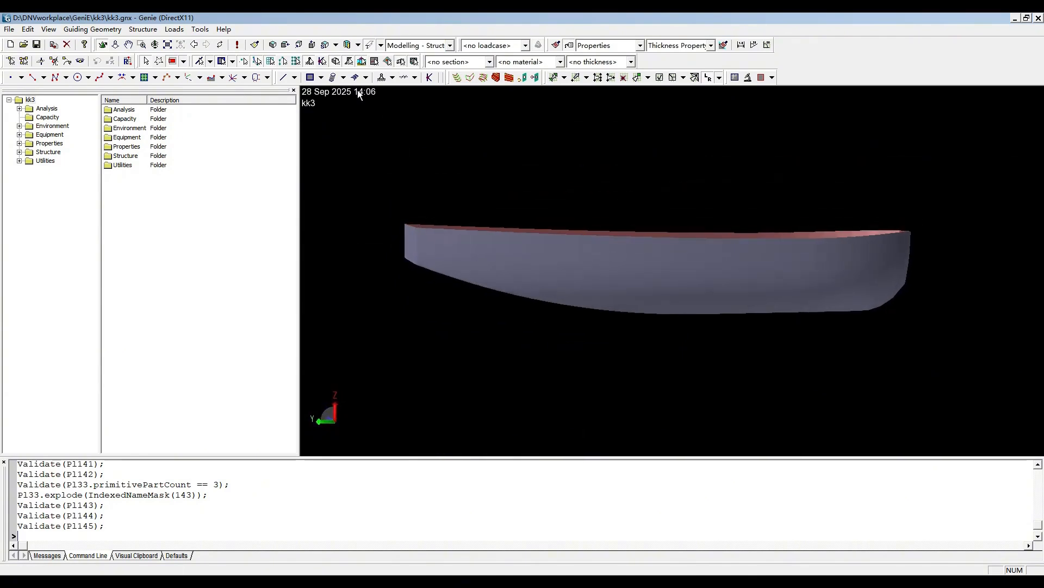
Step: Select all hull parts below the waterline from a side view, leaving out the strip above it
{"action": "left_click", "coordinate": [273, 45]}
{"action": "left_click_drag", "start_coordinate": [924, 364], "coordinate": [458, 259]}
{"action": "middle_click_drag", "start_coordinate": [458, 259], "coordinate": [848, 348]}
Step: Open the shared properties and show the wet surface definitions
{"action": "left_click", "coordinate": [8, 29]}
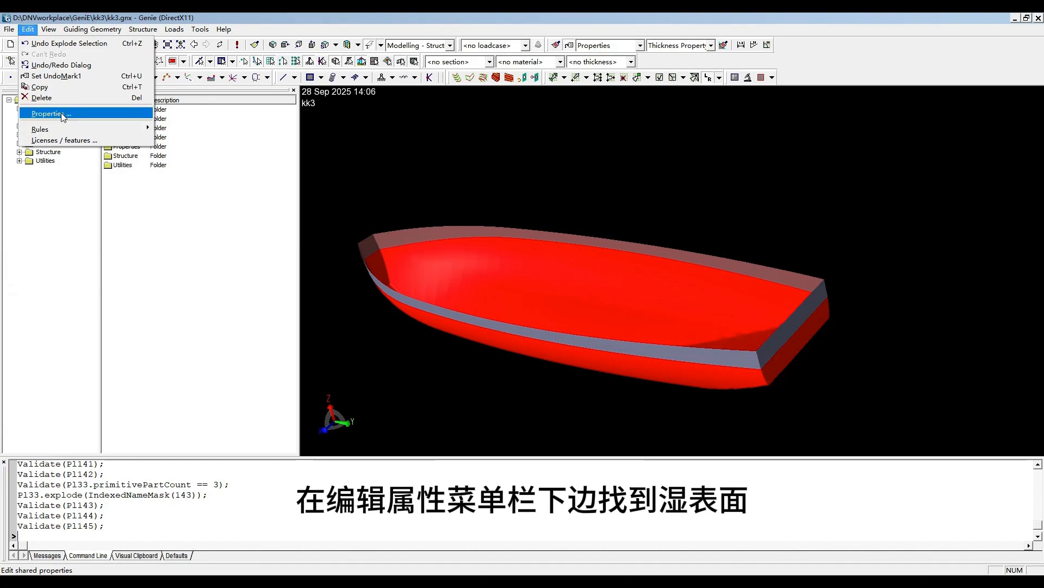
{"action": "left_click", "coordinate": [51, 114]}
{"action": "left_click", "coordinate": [272, 62]}
{"action": "left_click", "coordinate": [273, 62]}
{"action": "left_click", "coordinate": [273, 62]}
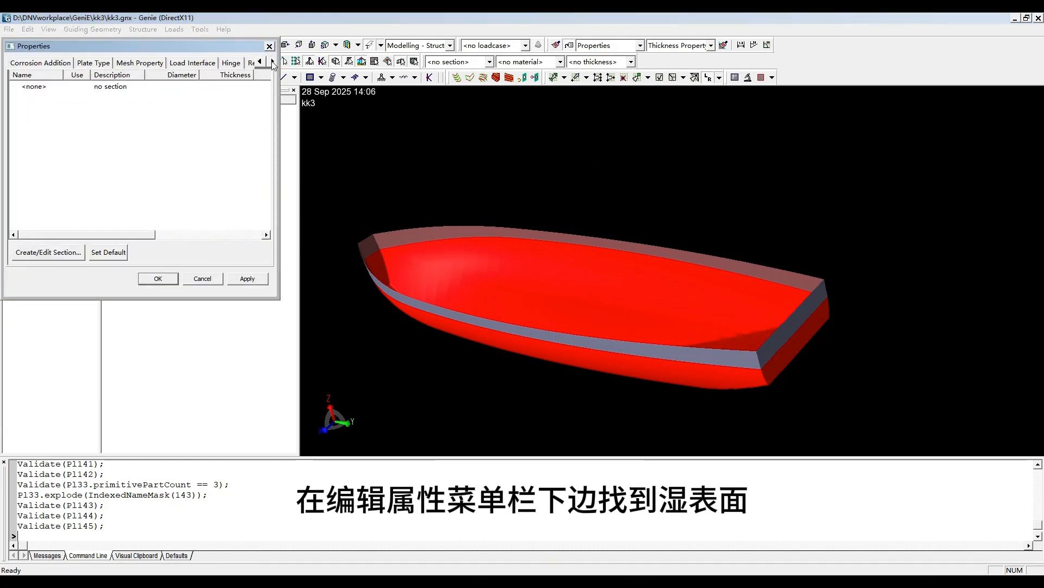
{"action": "left_click", "coordinate": [272, 62]}
{"action": "left_click", "coordinate": [272, 62]}
{"action": "left_click", "coordinate": [272, 62]}
{"action": "left_click", "coordinate": [272, 62]}
{"action": "left_click", "coordinate": [272, 62]}
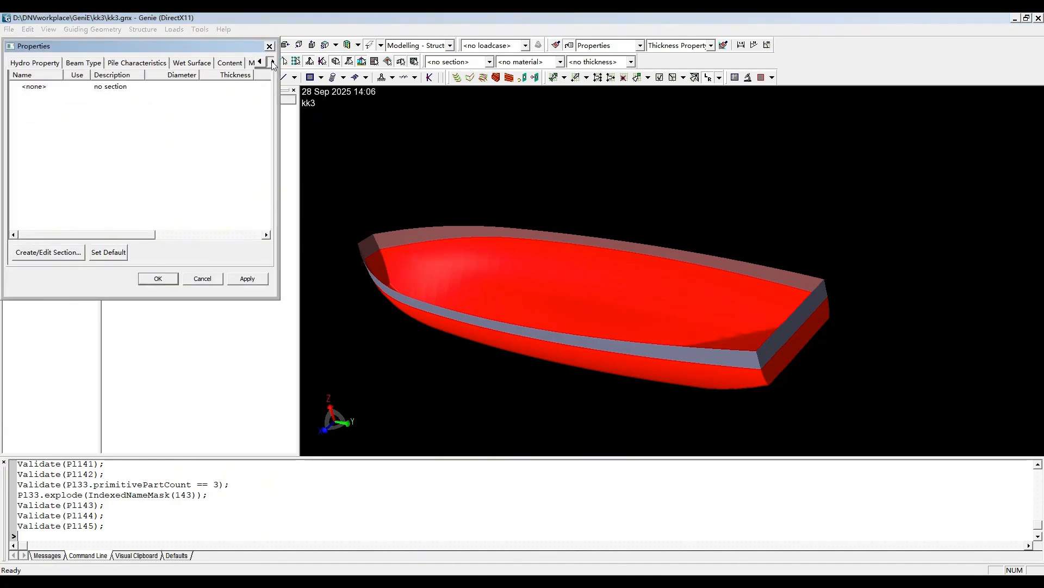
{"action": "left_click", "coordinate": [182, 64]}
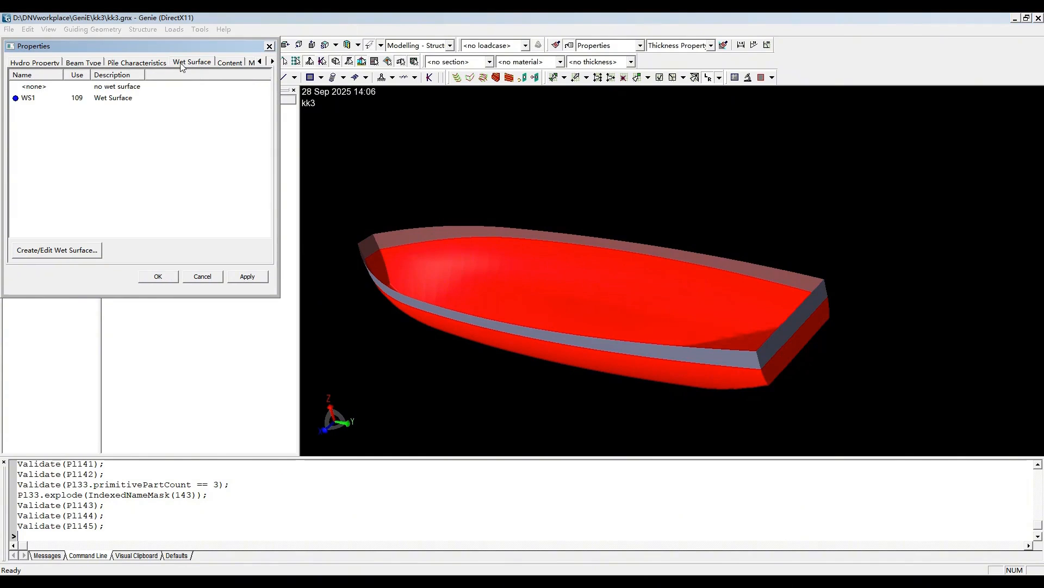
Step: Delete the existing wet surface property WS1 and confirm its removal
{"action": "left_click", "coordinate": [85, 98]}
{"action": "right_click", "coordinate": [87, 99]}
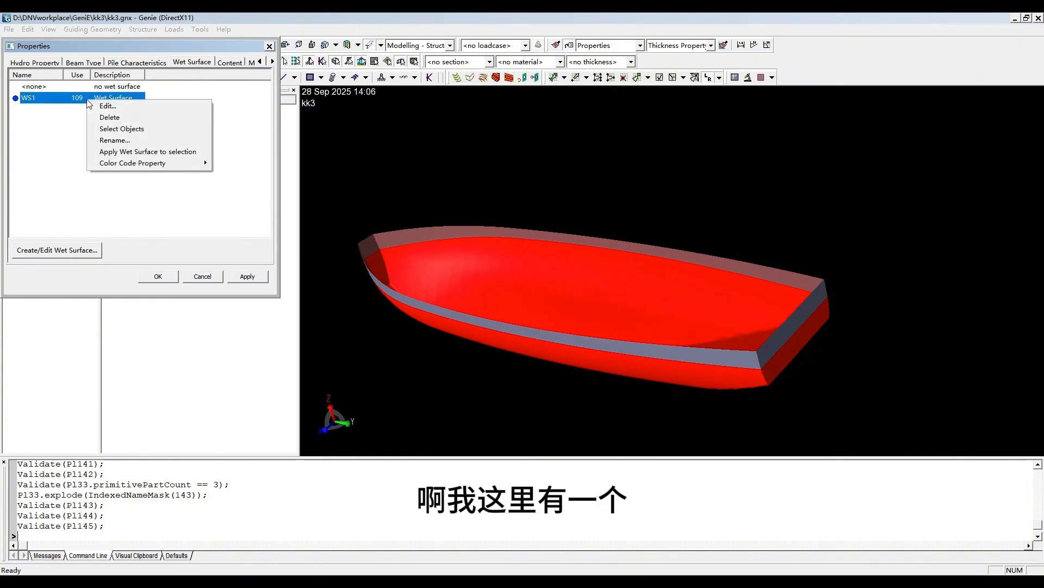
{"action": "left_click", "coordinate": [116, 118]}
{"action": "left_click", "coordinate": [522, 321]}
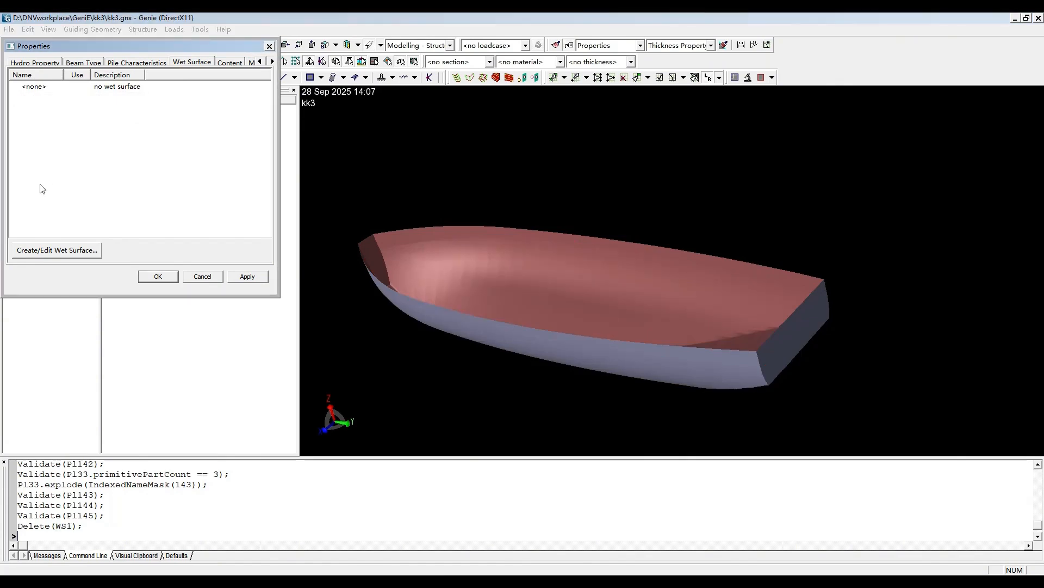
Step: Create a new wet surface property named WS1
{"action": "left_click", "coordinate": [63, 251]}
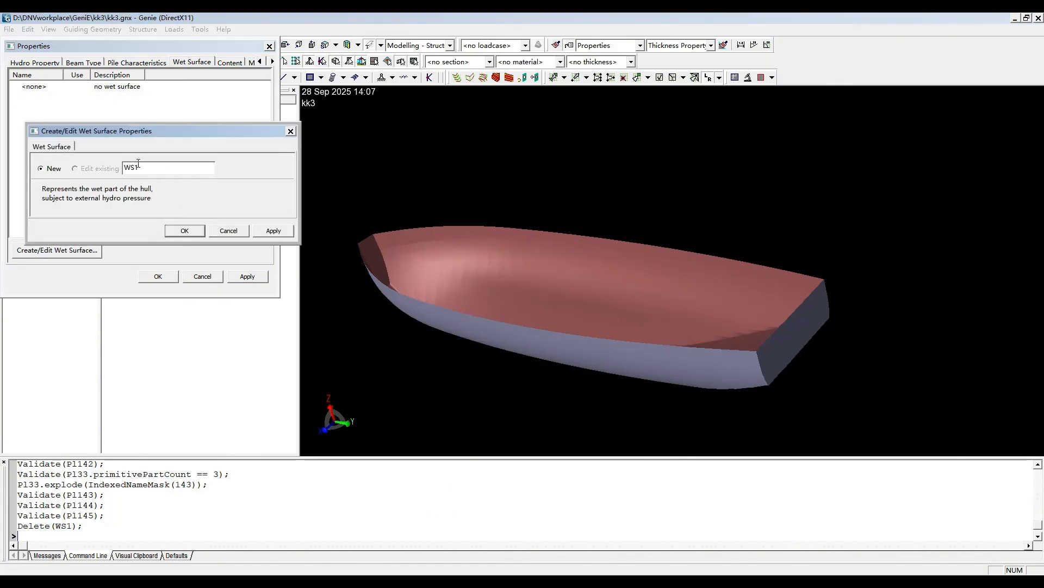
{"action": "double_click", "coordinate": [131, 167]}
{"action": "left_click", "coordinate": [185, 230]}
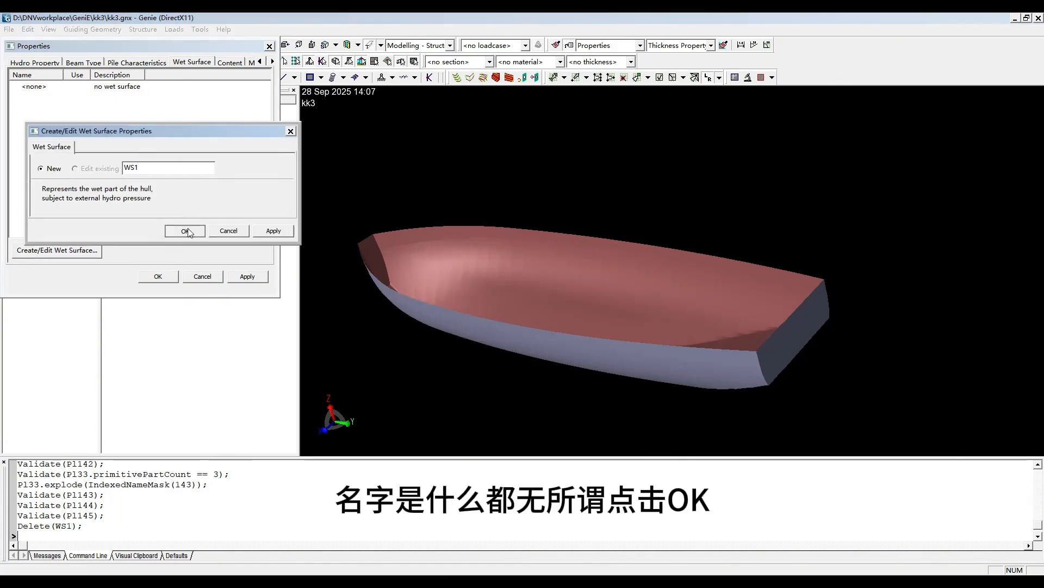
Step: Try to select the hull parts below the waterline from the side, check the selection in a tilted view and clear it
{"action": "middle_click_drag", "start_coordinate": [587, 191], "coordinate": [831, 252]}
{"action": "left_click_drag", "start_coordinate": [932, 353], "coordinate": [886, 344]}
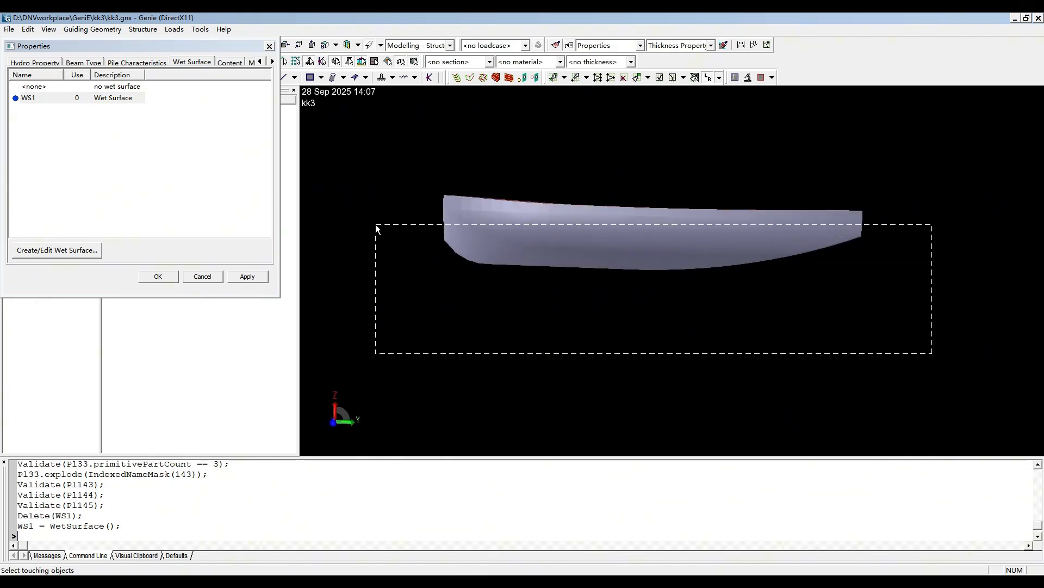
{"action": "left_click_drag", "start_coordinate": [376, 224], "coordinate": [376, 223]}
{"action": "middle_click_drag", "start_coordinate": [657, 212], "coordinate": [684, 230]}
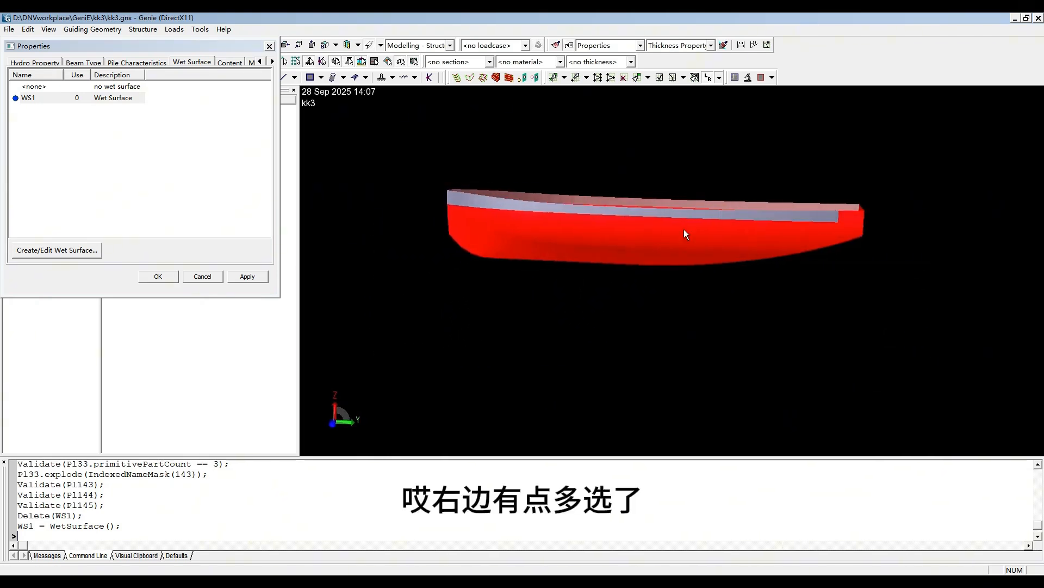
{"action": "left_click", "coordinate": [779, 238]}
{"action": "left_click", "coordinate": [580, 163]}
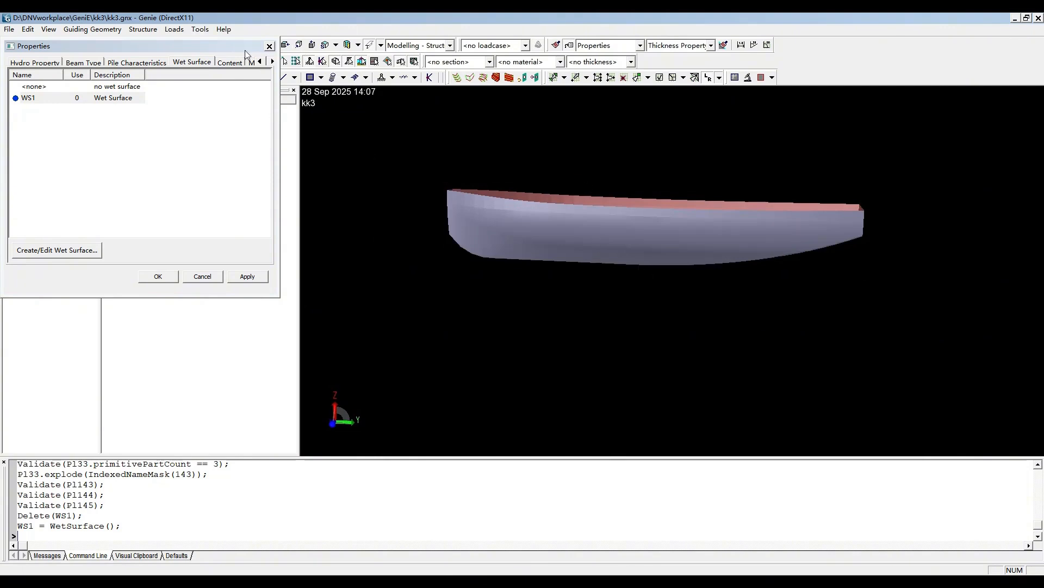
Step: Select all hull parts below the waterline from a side view, leaving out the whole strip above it
{"action": "left_click_drag", "start_coordinate": [222, 49], "coordinate": [216, 86]}
{"action": "left_click", "coordinate": [285, 46]}
{"action": "left_click_drag", "start_coordinate": [925, 396], "coordinate": [470, 255]}
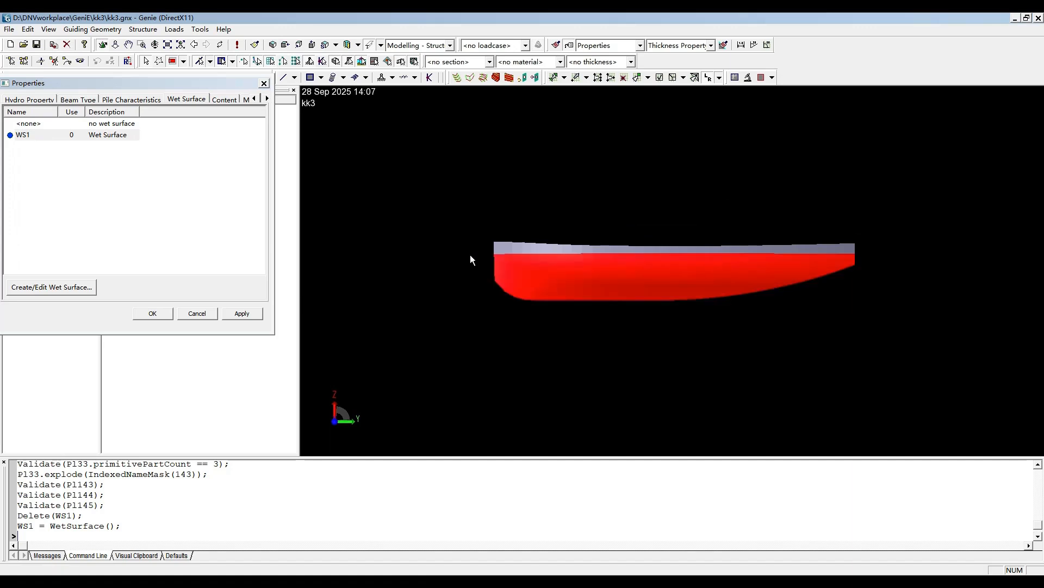
{"action": "middle_click_drag", "start_coordinate": [635, 283], "coordinate": [544, 316]}
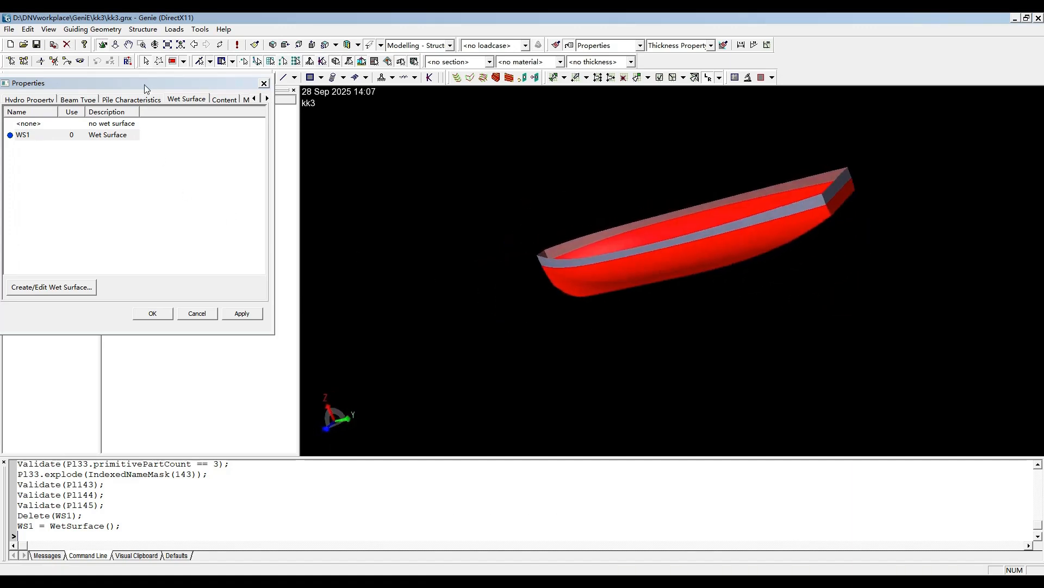
Step: Apply wet surface WS1 to the front side of the selected underwater hull plates and close the properties
{"action": "left_click", "coordinate": [92, 135]}
{"action": "right_click", "coordinate": [92, 135]}
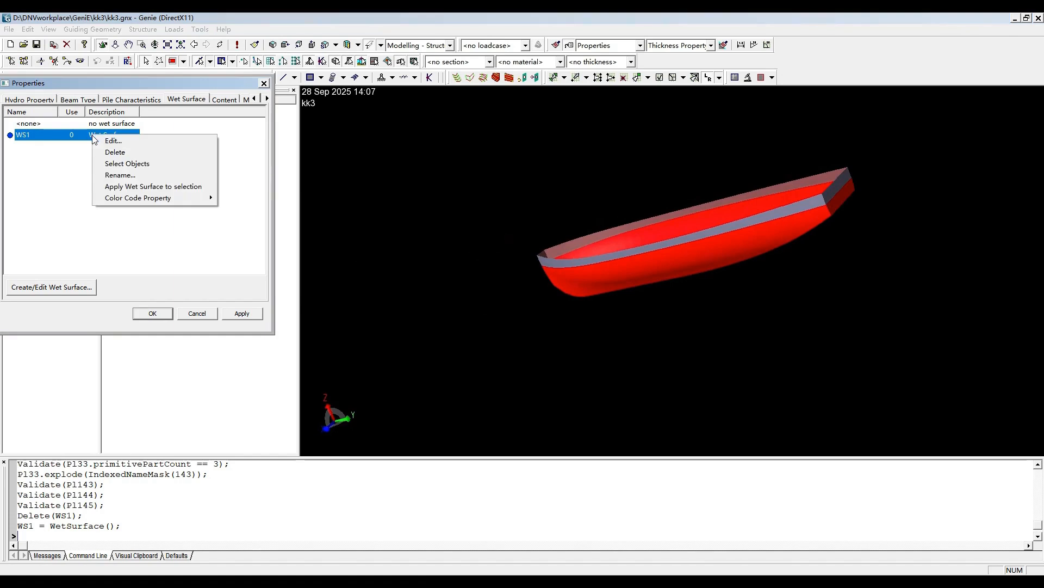
{"action": "left_click", "coordinate": [148, 187]}
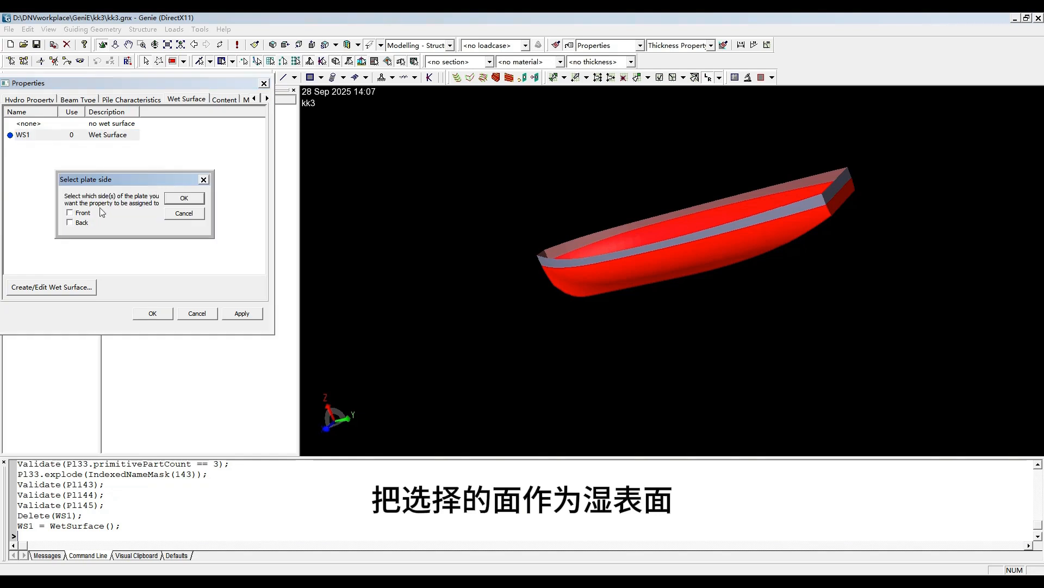
{"action": "left_click", "coordinate": [188, 201]}
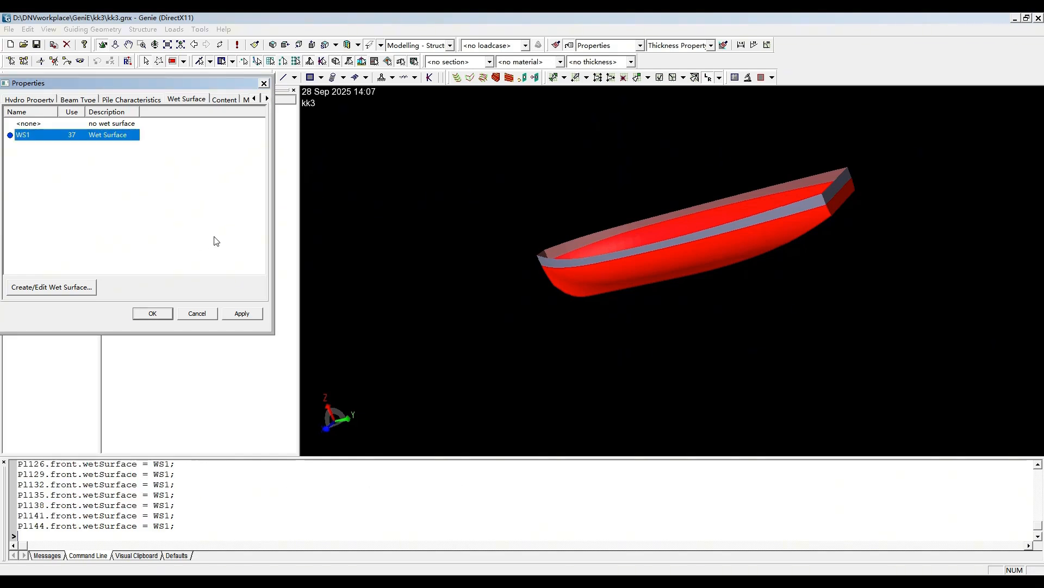
{"action": "left_click", "coordinate": [205, 313]}
{"action": "middle_click_drag", "start_coordinate": [518, 189], "coordinate": [781, 156]}
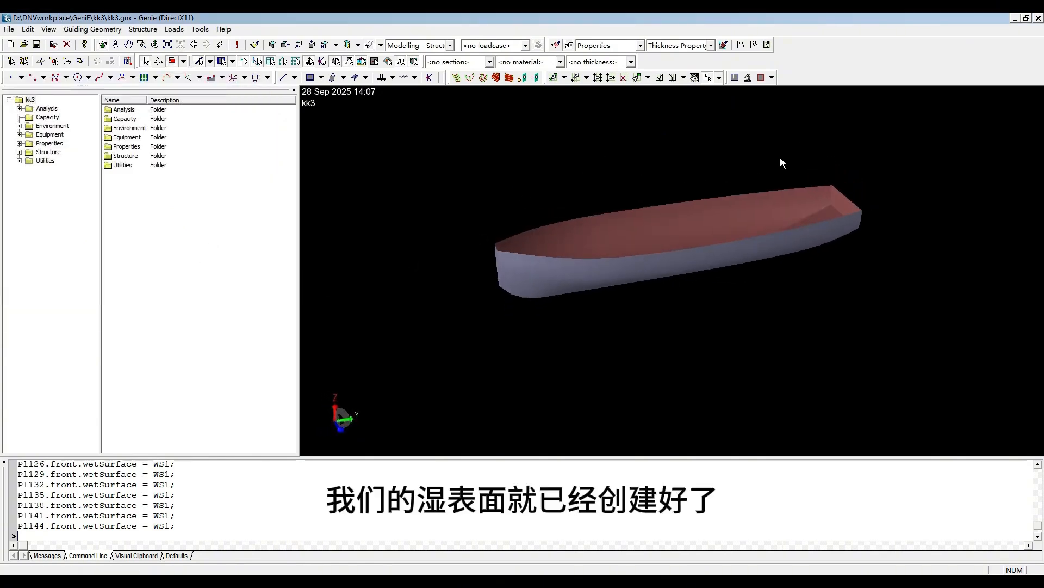
Step: Create the static linear structural analysis Analysis1 with meshing and load results, and expand its activities in the model tree
{"action": "left_click", "coordinate": [19, 108]}
{"action": "left_click", "coordinate": [49, 116]}
{"action": "right_click", "coordinate": [49, 116]}
{"action": "left_click", "coordinate": [90, 124]}
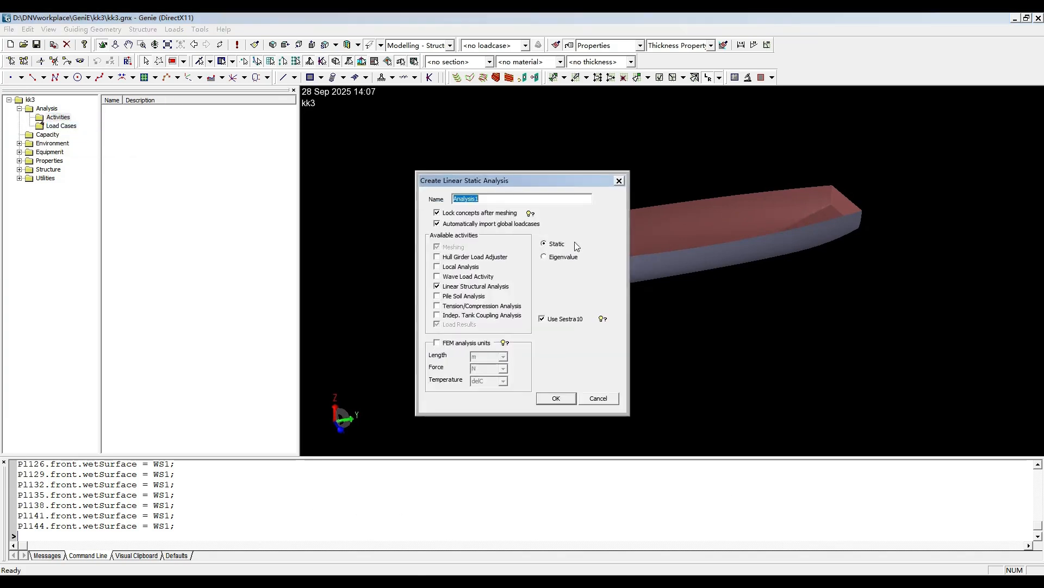
{"action": "left_click", "coordinate": [556, 399]}
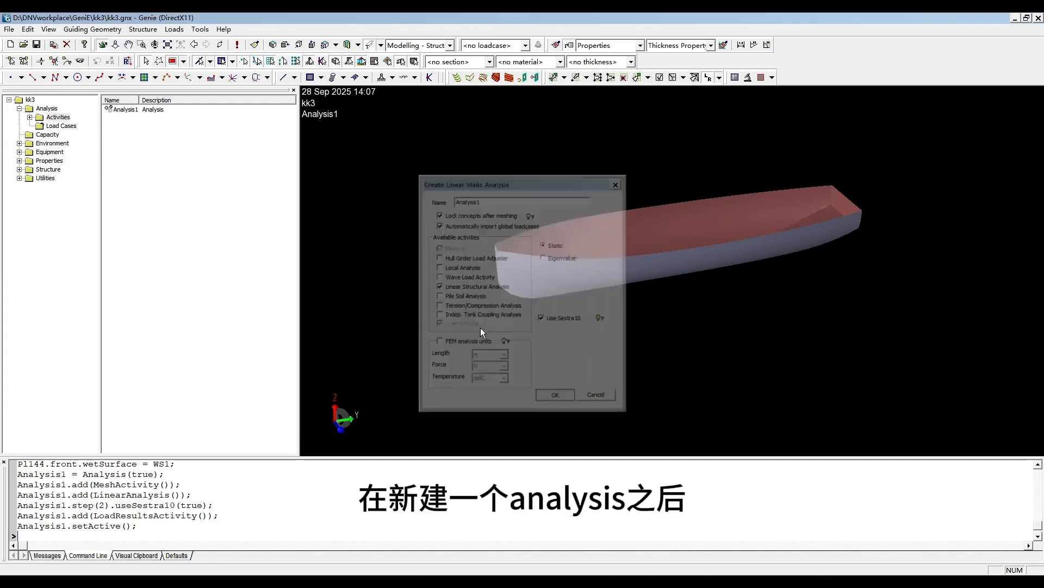
{"action": "left_click", "coordinate": [30, 119]}
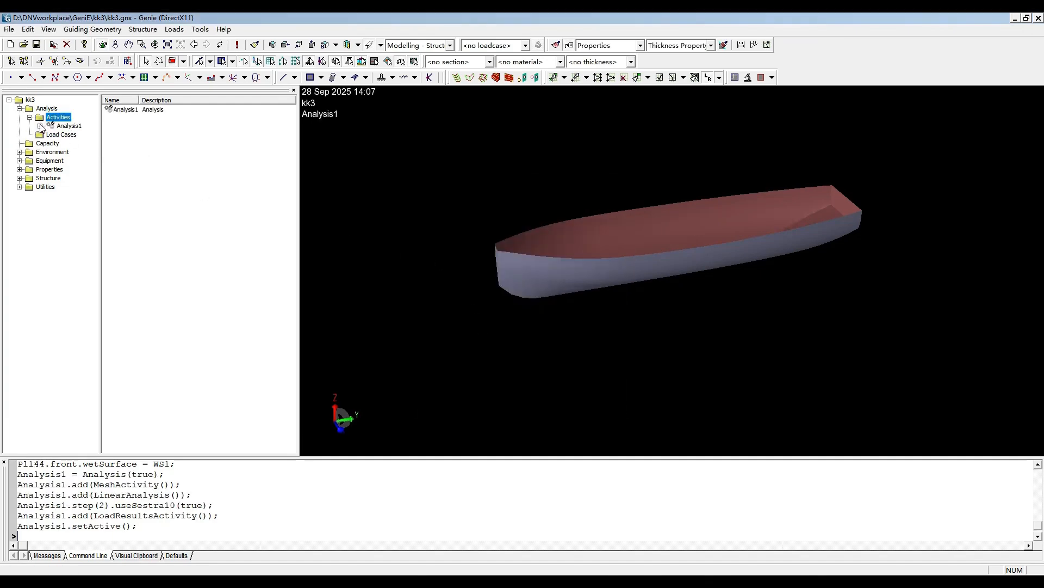
{"action": "left_click", "coordinate": [39, 126]}
{"action": "left_click", "coordinate": [69, 127]}
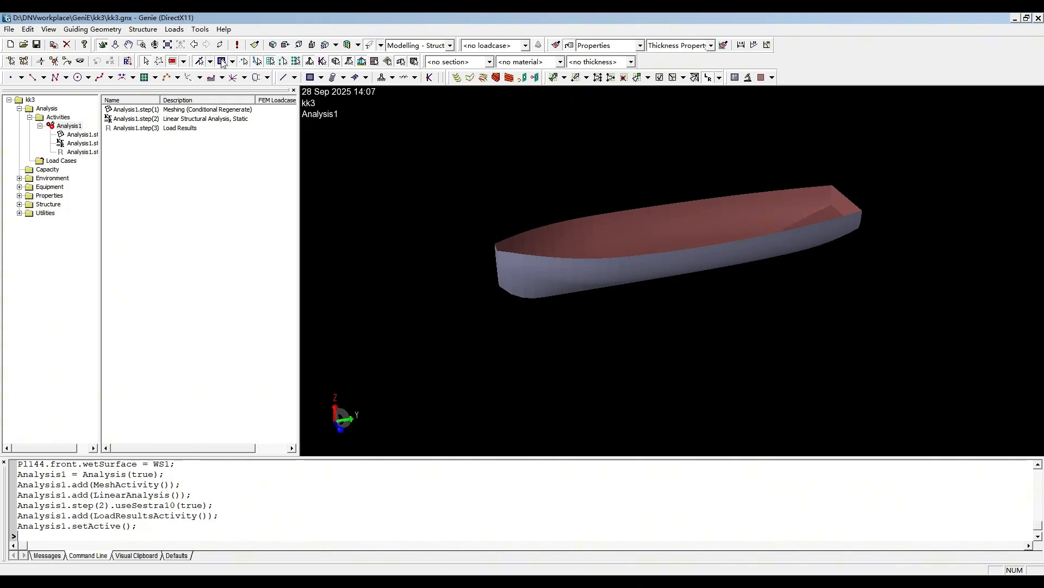
Step: Insert load case LC1 as a dummy hydro pressure load case using wet surface WS1
{"action": "left_click", "coordinate": [175, 32]}
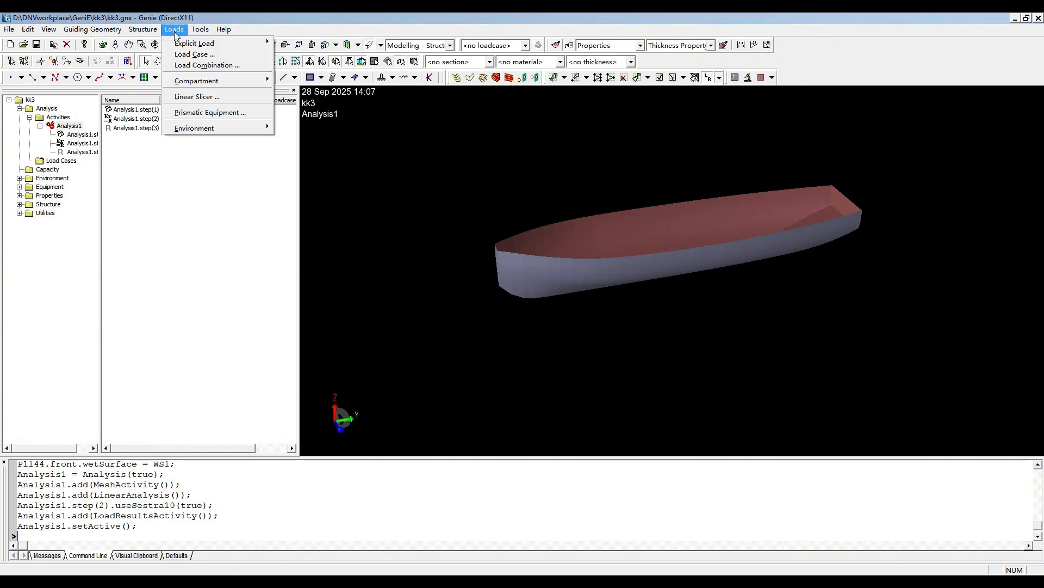
{"action": "left_click", "coordinate": [192, 54]}
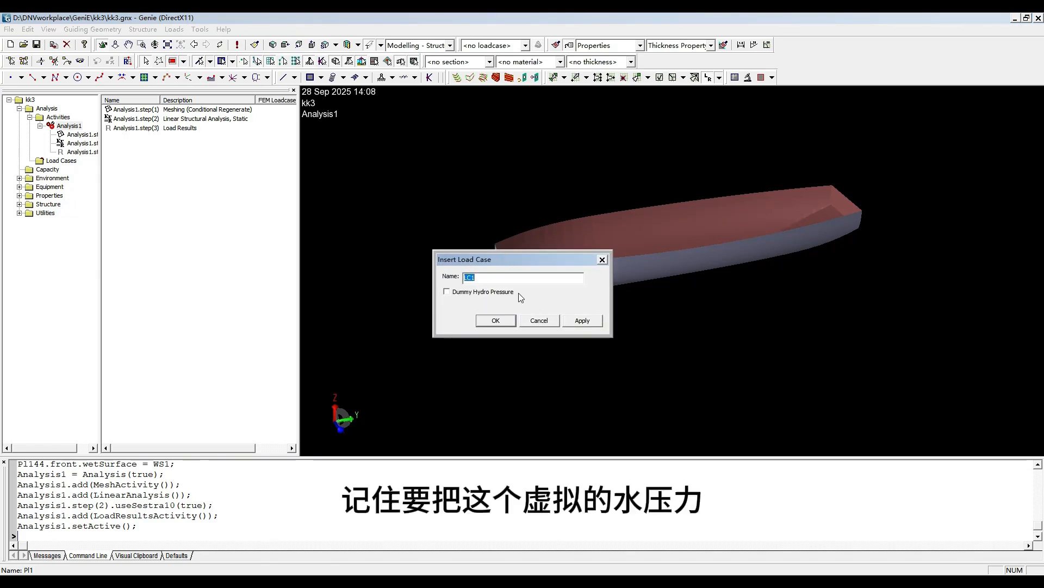
{"action": "left_click", "coordinate": [447, 292]}
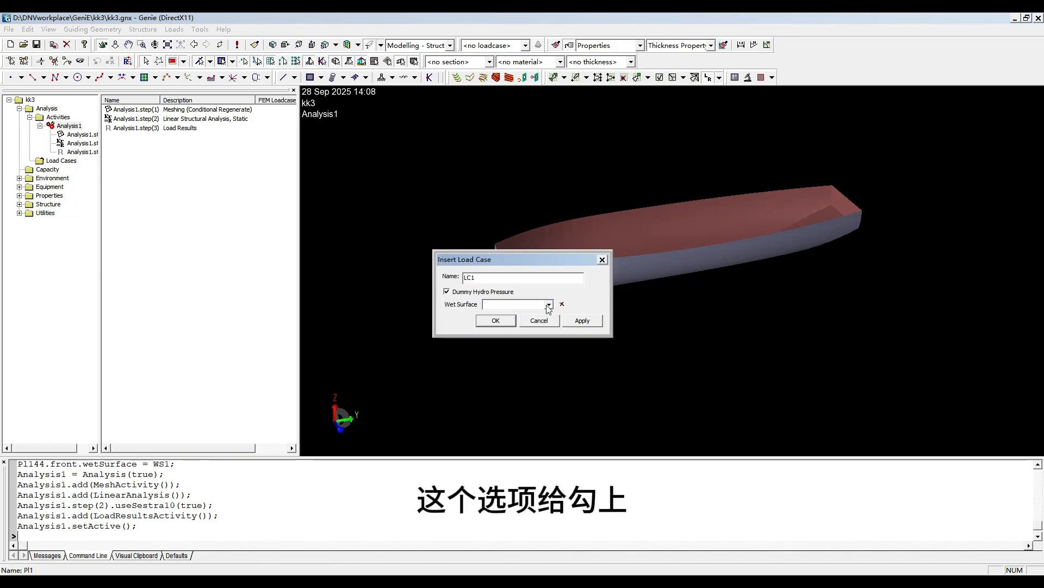
{"action": "left_click", "coordinate": [548, 306]}
{"action": "left_click", "coordinate": [497, 314]}
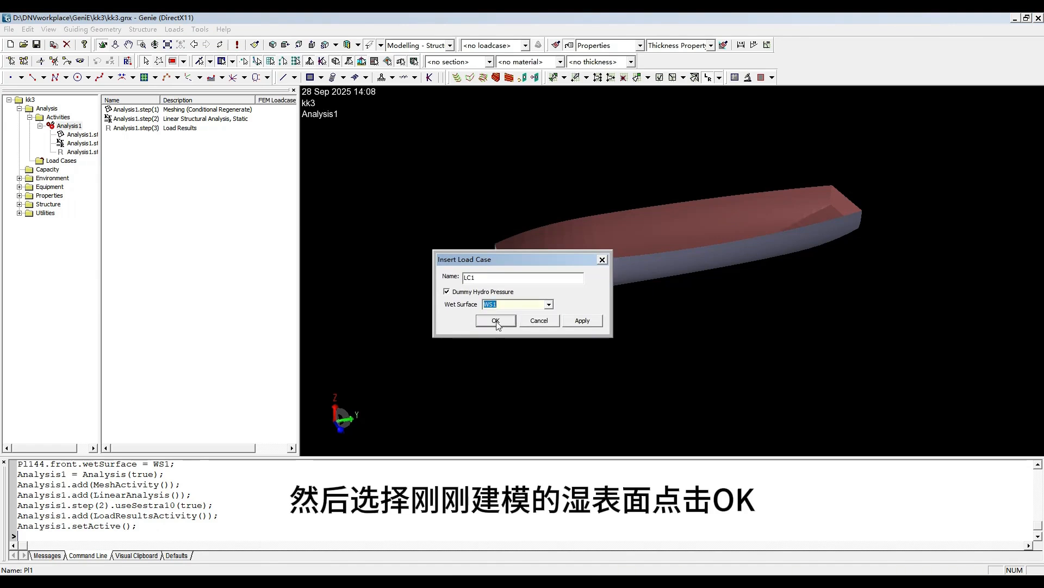
{"action": "left_click", "coordinate": [496, 321]}
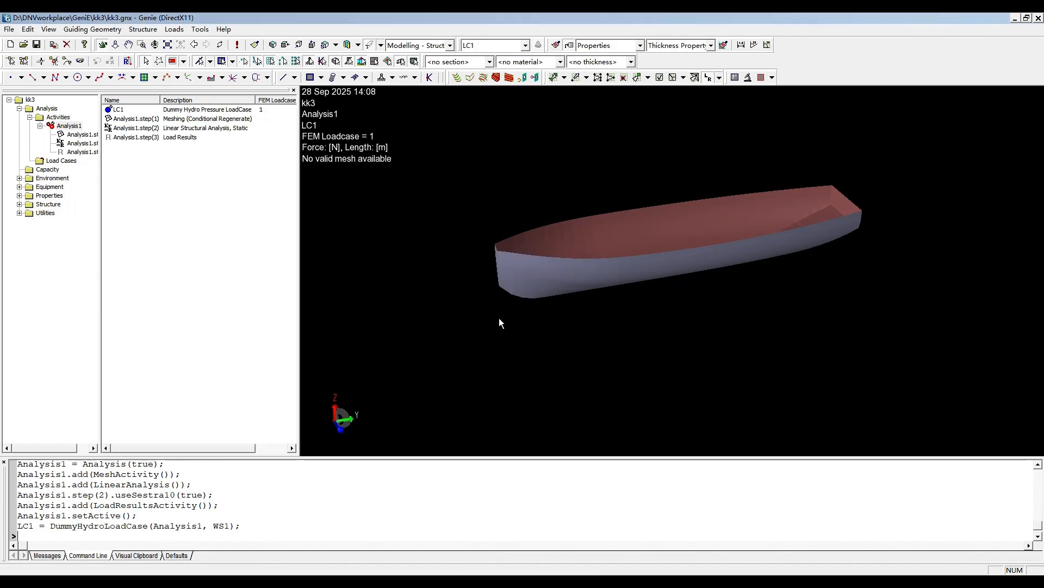
Step: Check in the shared properties that a mesh density property is assigned to the hull, and close them
{"action": "left_click", "coordinate": [28, 29]}
{"action": "left_click", "coordinate": [57, 108]}
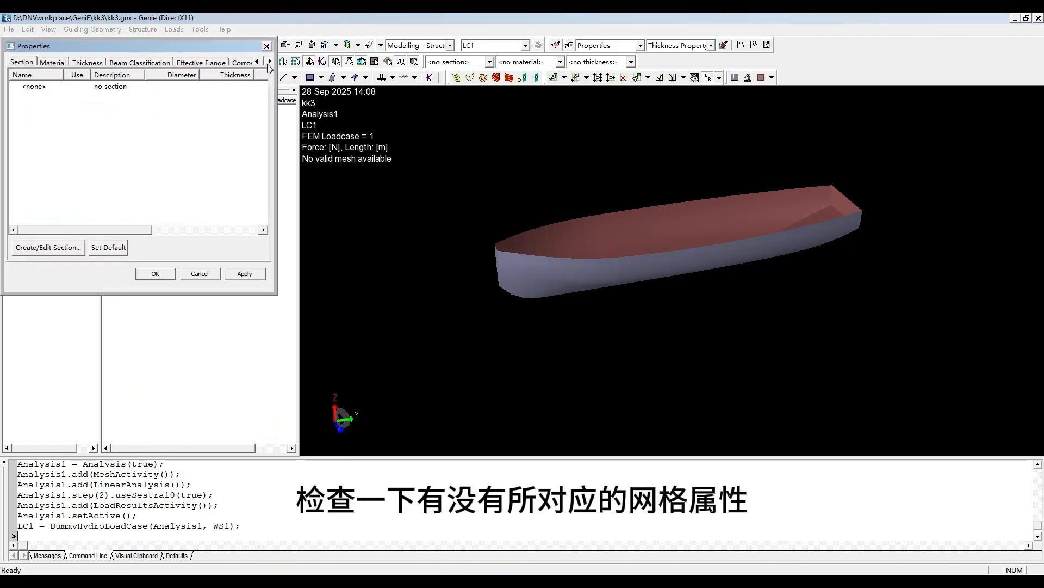
{"action": "left_click", "coordinate": [270, 61]}
{"action": "left_click", "coordinate": [269, 61]}
{"action": "left_click", "coordinate": [270, 61]}
{"action": "left_click", "coordinate": [270, 61]}
{"action": "left_click", "coordinate": [185, 63]}
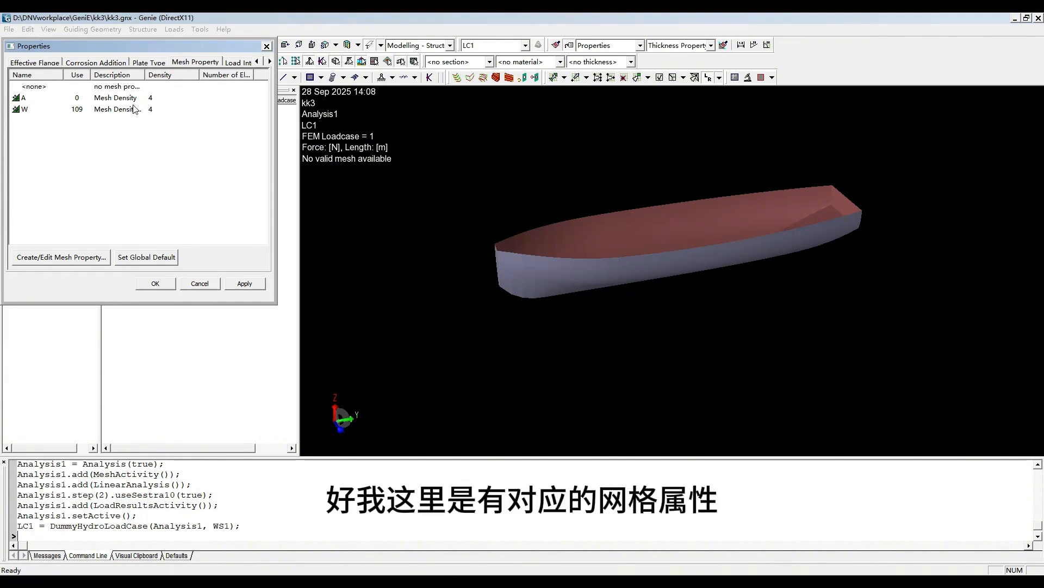
{"action": "left_click", "coordinate": [267, 46]}
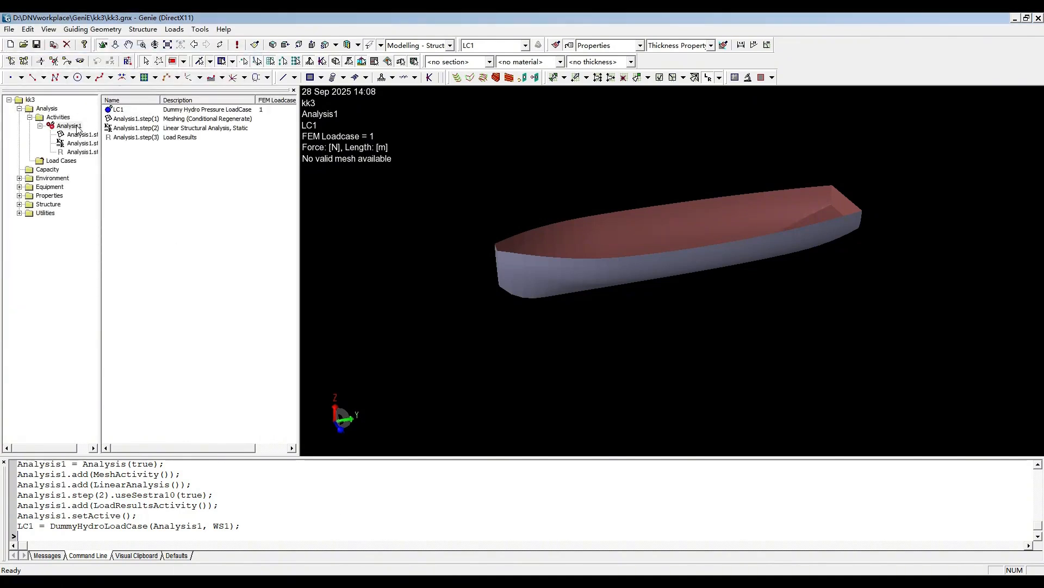
Step: Run Analysis1 with its meshing, linear structural analysis and load results activities
{"action": "right_click", "coordinate": [76, 125]}
{"action": "left_click", "coordinate": [98, 131]}
{"action": "left_click", "coordinate": [596, 217]}
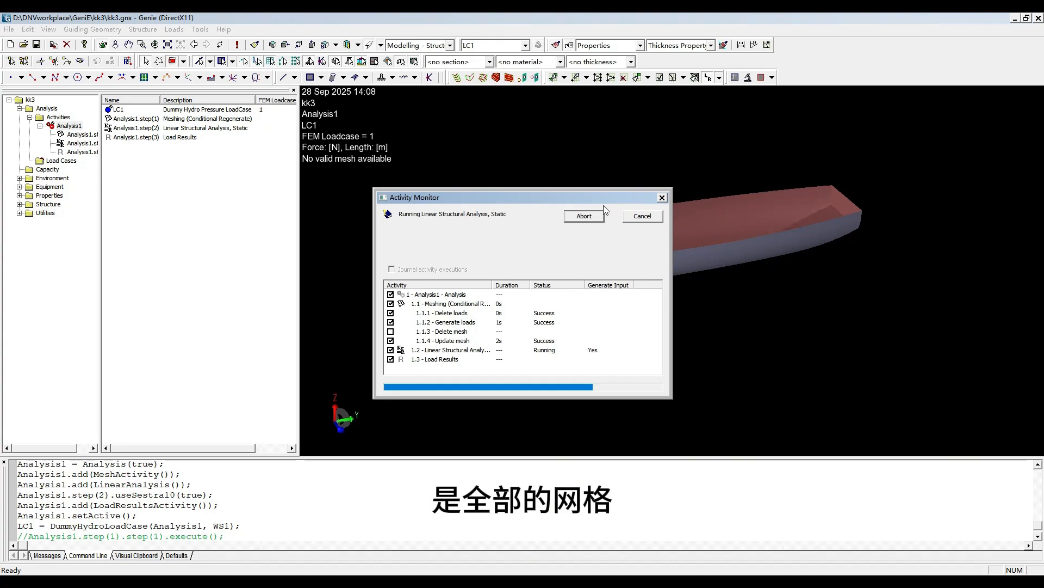
Step: Check the status of the linear structural analysis in the activity monitor, and close the monitor
{"action": "left_click_drag", "start_coordinate": [578, 196], "coordinate": [489, 175]}
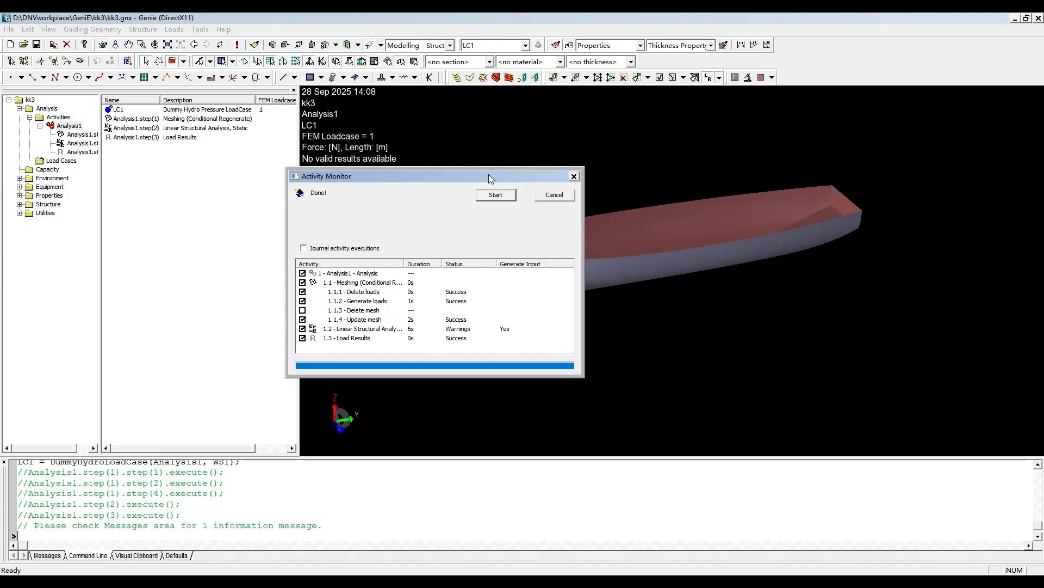
{"action": "left_click", "coordinate": [456, 329]}
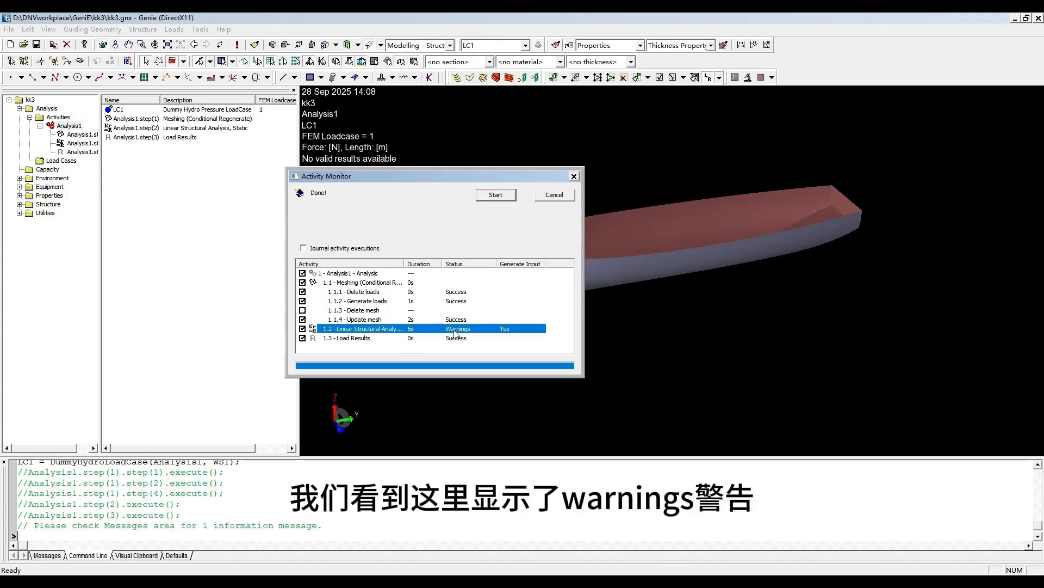
{"action": "left_click_drag", "start_coordinate": [456, 181], "coordinate": [421, 186]}
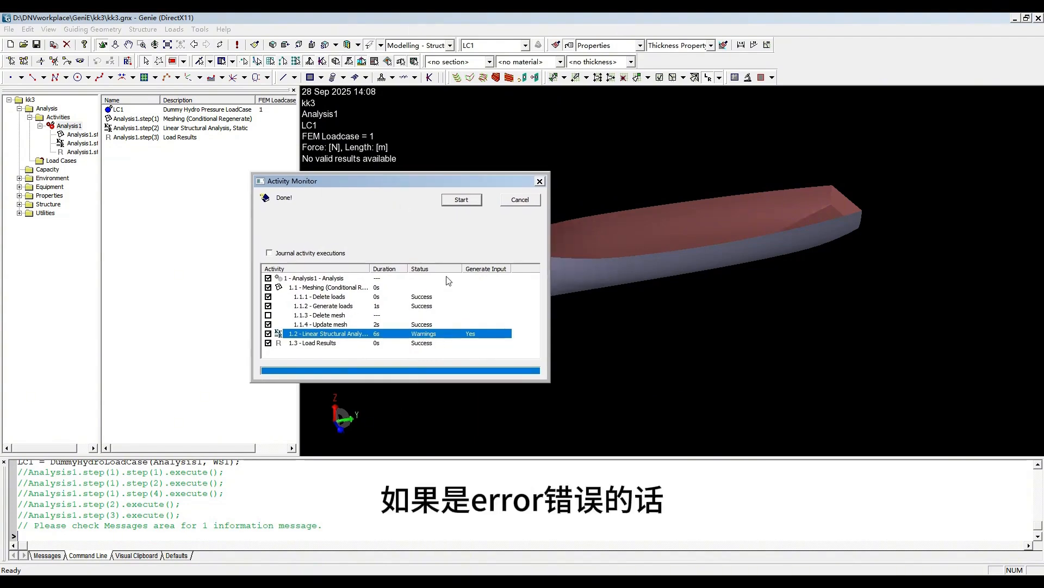
{"action": "left_click_drag", "start_coordinate": [441, 184], "coordinate": [421, 187]}
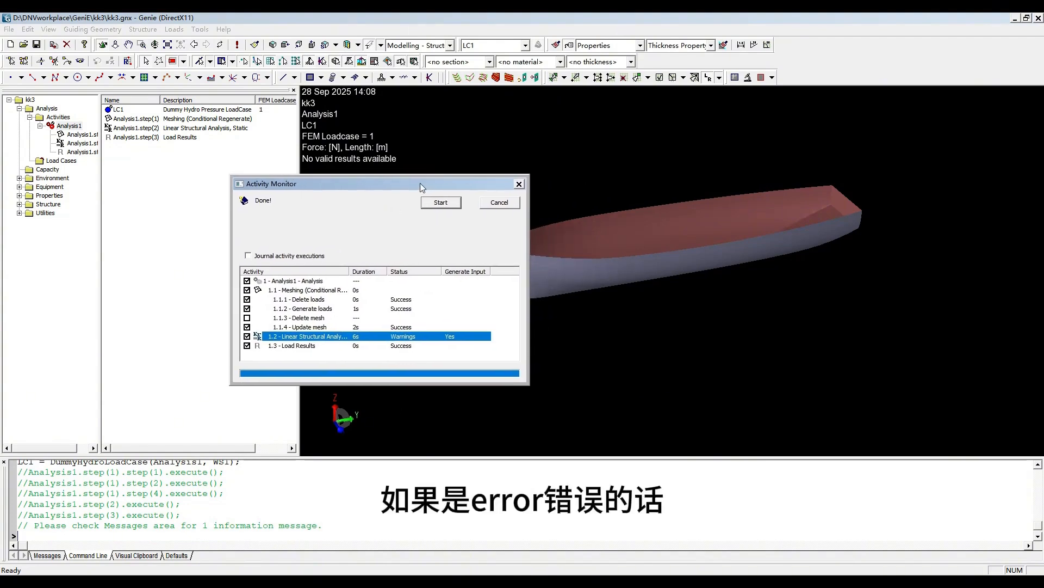
{"action": "left_click", "coordinate": [519, 185]}
{"action": "mouse_move", "coordinate": [702, 312]}
{"action": "middle_mouse_down"}
{"action": "mouse_move", "coordinate": [683, 236]}
{"action": "mouse_move", "coordinate": [687, 315]}
{"action": "middle_mouse_up"}
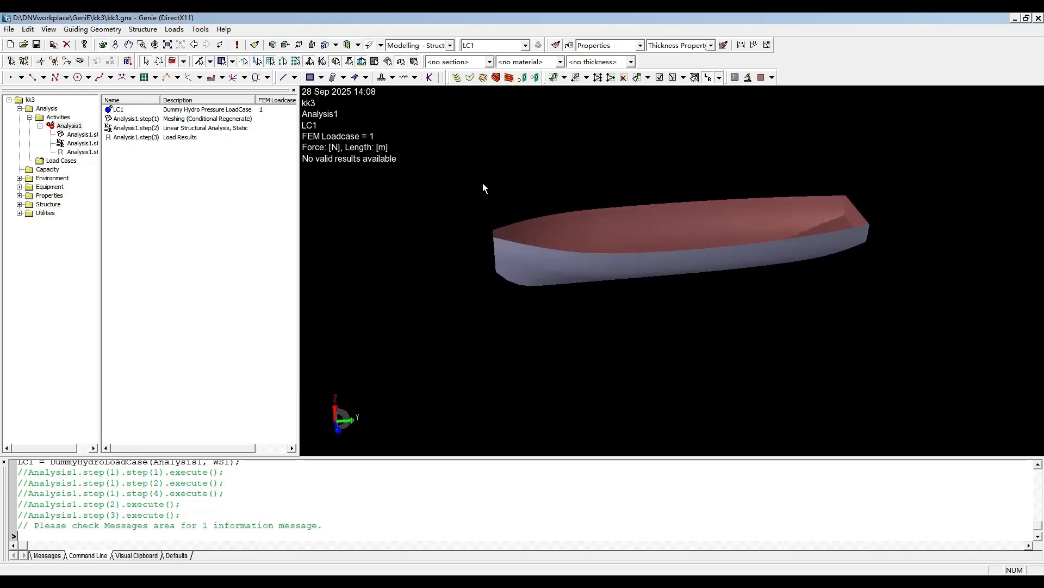
Step: Switch the model view to Default display and inspect the dummy hydro pressure on the hull's underwater part
{"action": "left_click", "coordinate": [527, 49]}
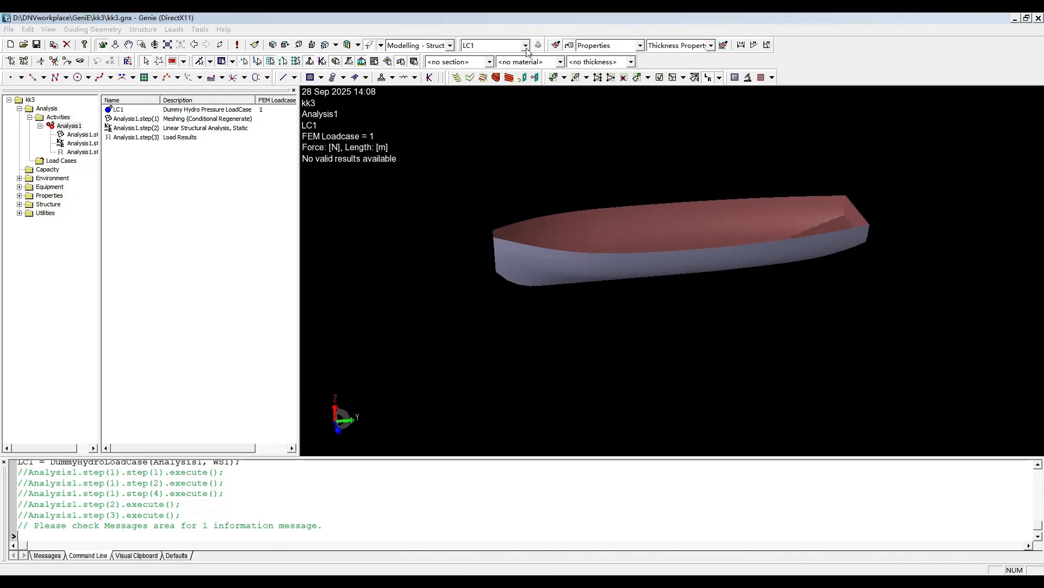
{"action": "left_click", "coordinate": [451, 46]}
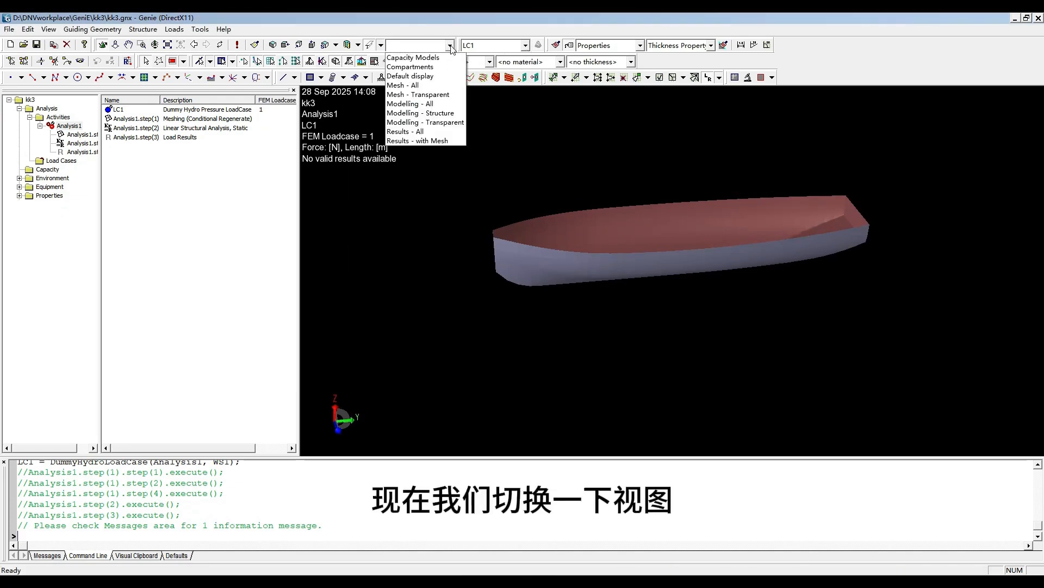
{"action": "left_click", "coordinate": [413, 59]}
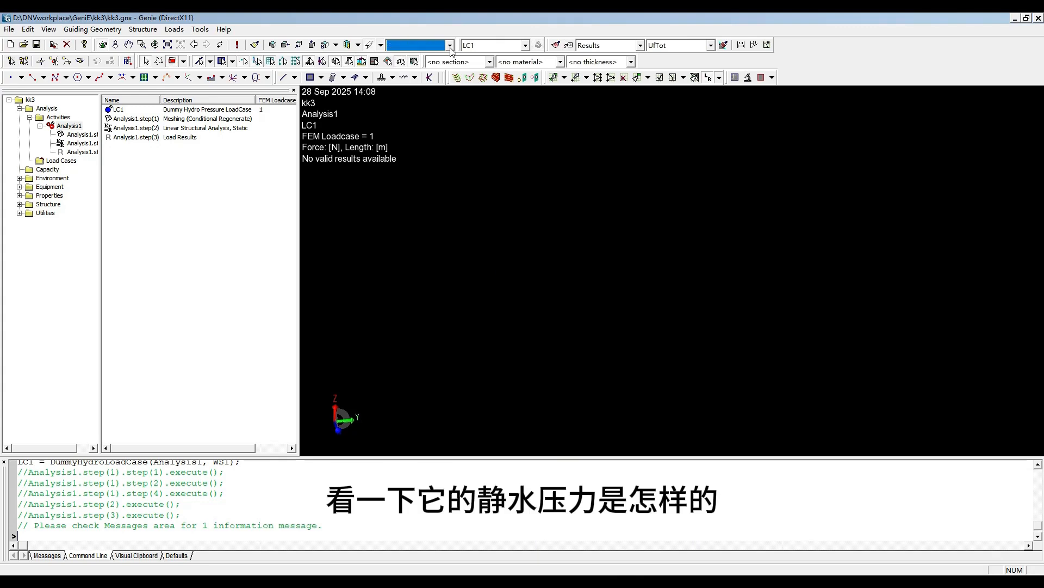
{"action": "left_click", "coordinate": [451, 46]}
{"action": "left_click", "coordinate": [414, 84]}
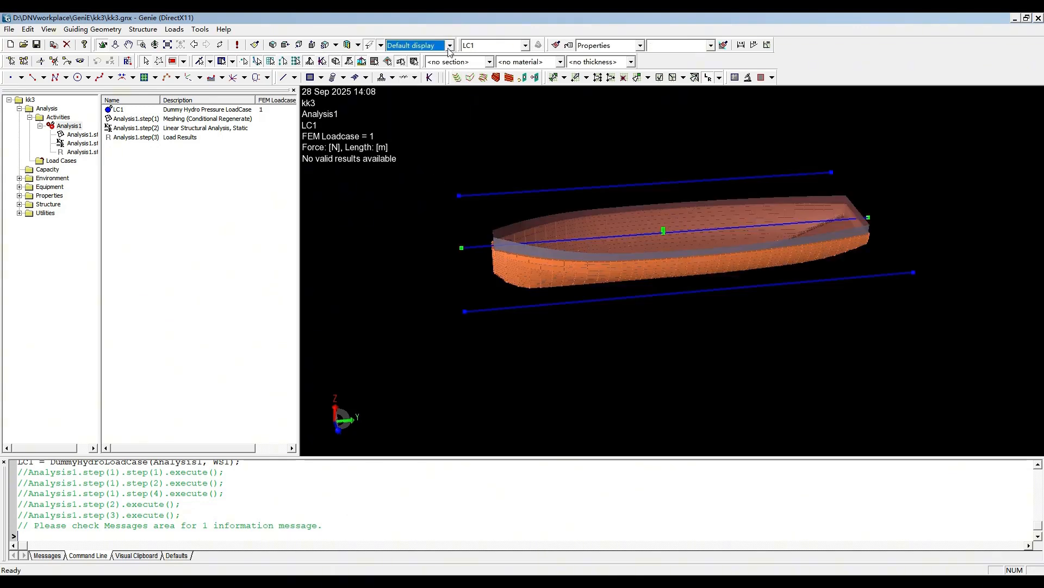
{"action": "middle_click_drag", "start_coordinate": [604, 272], "coordinate": [608, 198]}
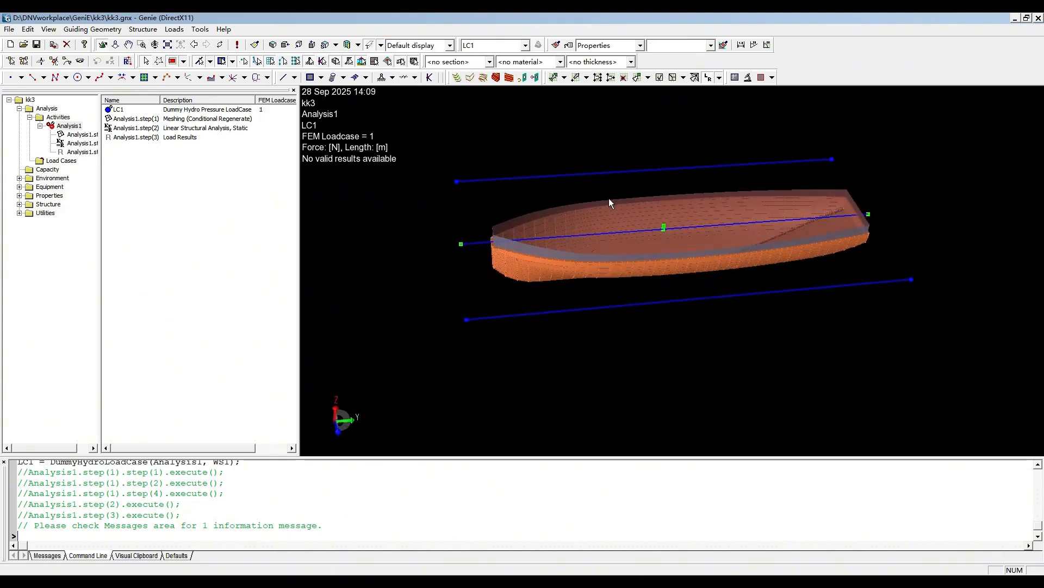
{"action": "scroll", "coordinate": [609, 198], "scroll_direction": "up", "scroll_amount": 5}
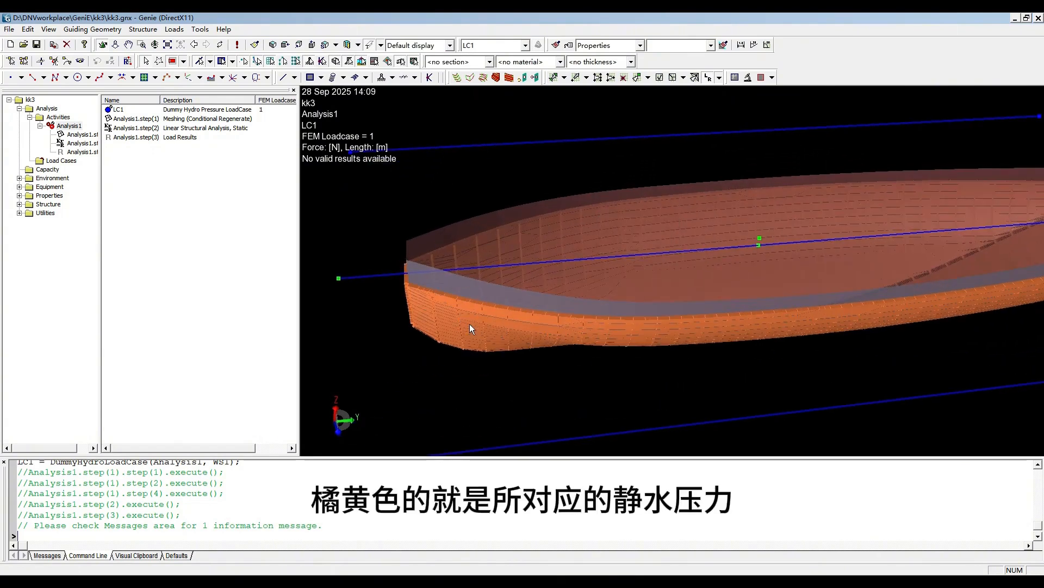
{"action": "scroll", "coordinate": [469, 325], "scroll_direction": "up", "scroll_amount": 2}
{"action": "scroll", "coordinate": [582, 317], "scroll_direction": "up", "scroll_amount": 4}
{"action": "middle_click_drag", "start_coordinate": [621, 364], "coordinate": [653, 343]}
{"action": "scroll", "coordinate": [653, 342], "scroll_direction": "down", "scroll_amount": 8}
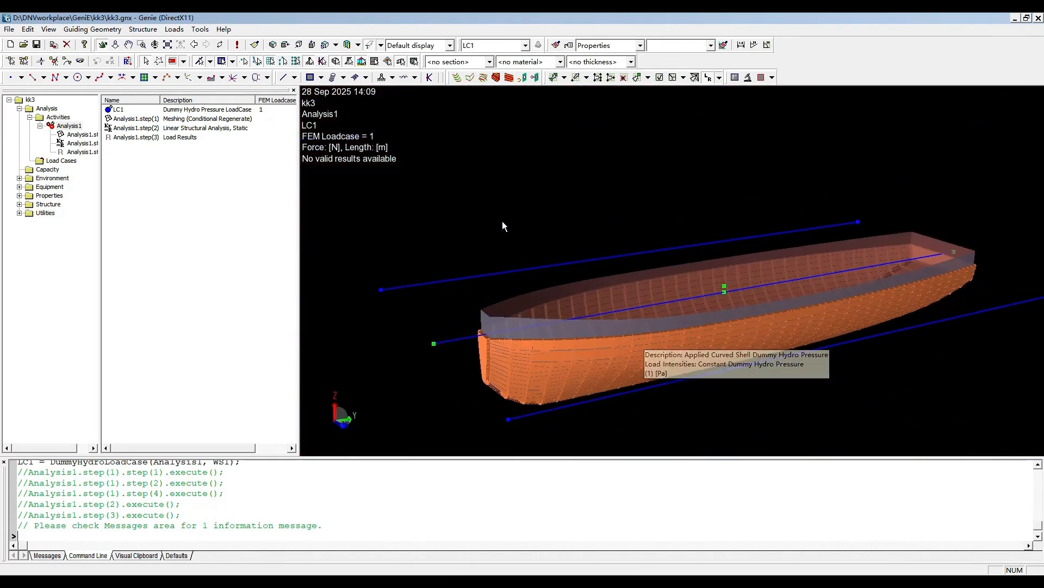
Step: Export the meshed model as a SESAM FEM file named T1.FEM in the kk3 workspace folder
{"action": "left_click", "coordinate": [9, 29]}
{"action": "mouse_move", "coordinate": [69, 211]}
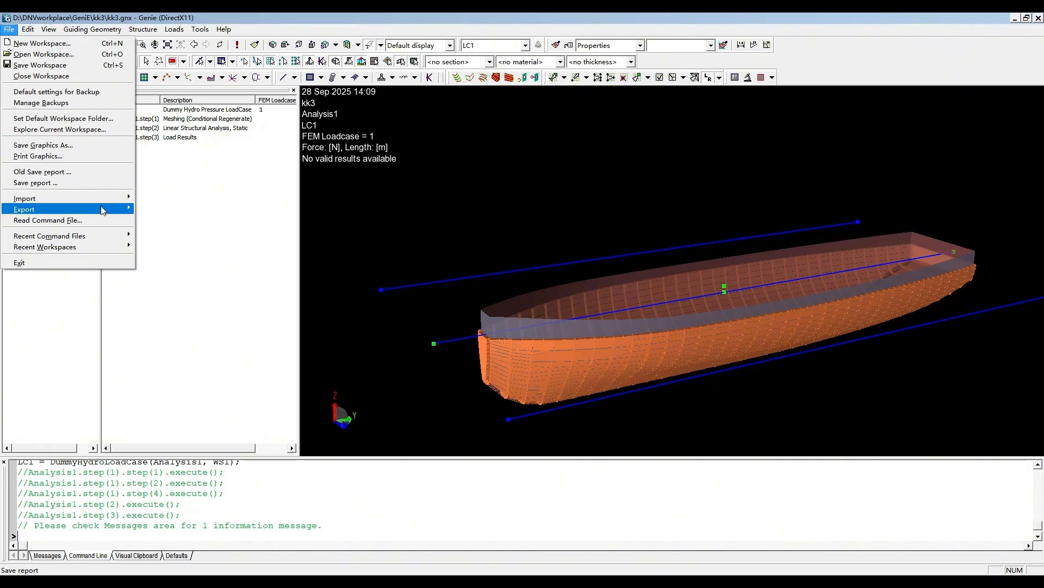
{"action": "left_click", "coordinate": [391, 200]}
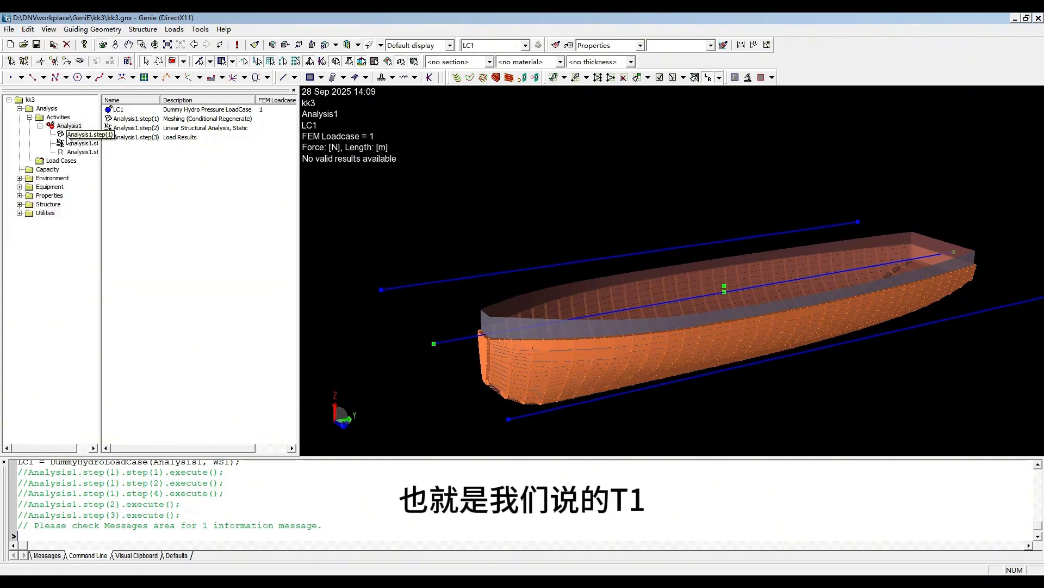
{"action": "left_click", "coordinate": [9, 29]}
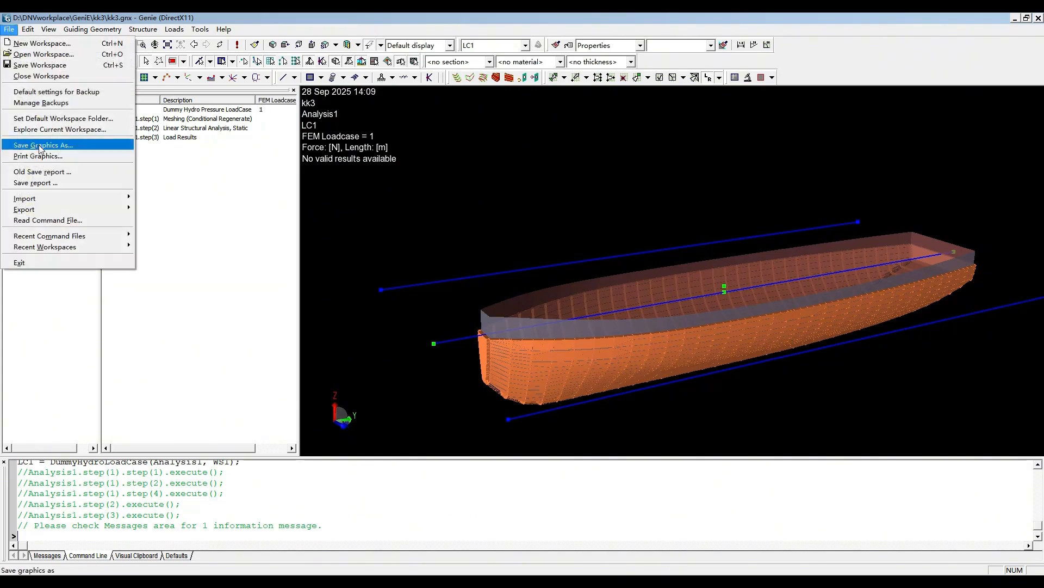
{"action": "mouse_move", "coordinate": [119, 212]}
{"action": "left_click", "coordinate": [162, 209]}
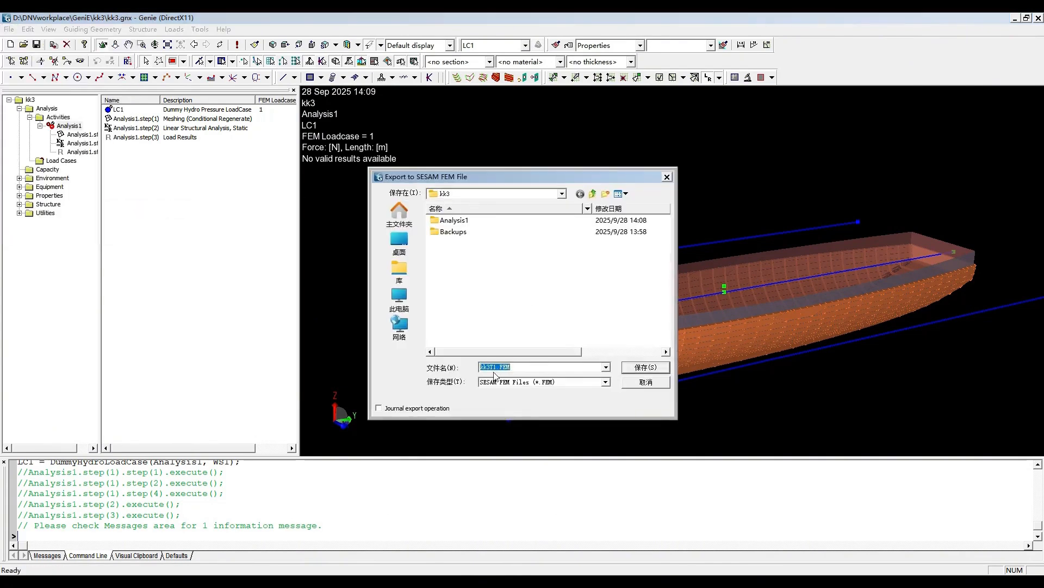
{"action": "left_click", "coordinate": [492, 367]}
{"action": "key", "text": "BackSpace"}
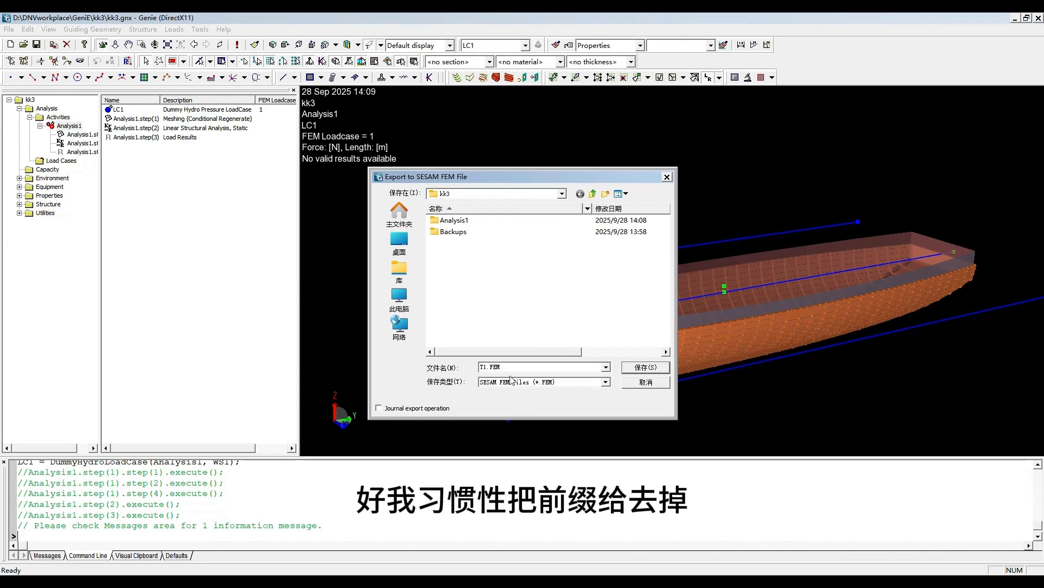
{"action": "left_click", "coordinate": [636, 369]}
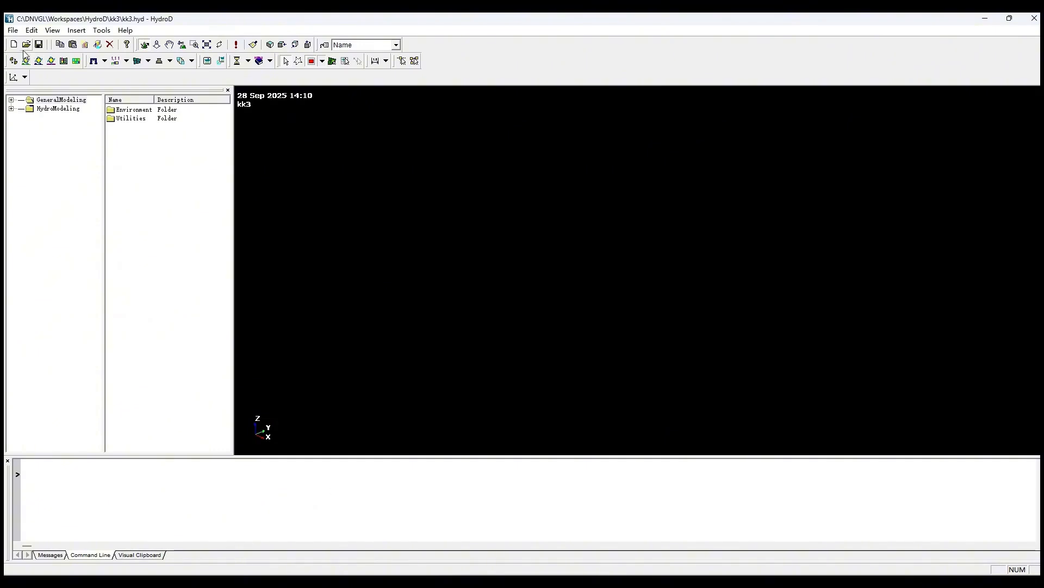
Step: Switch to HydroD and create a floating hydro model with the default baseline, AP and FP values
{"action": "left_click", "coordinate": [11, 108]}
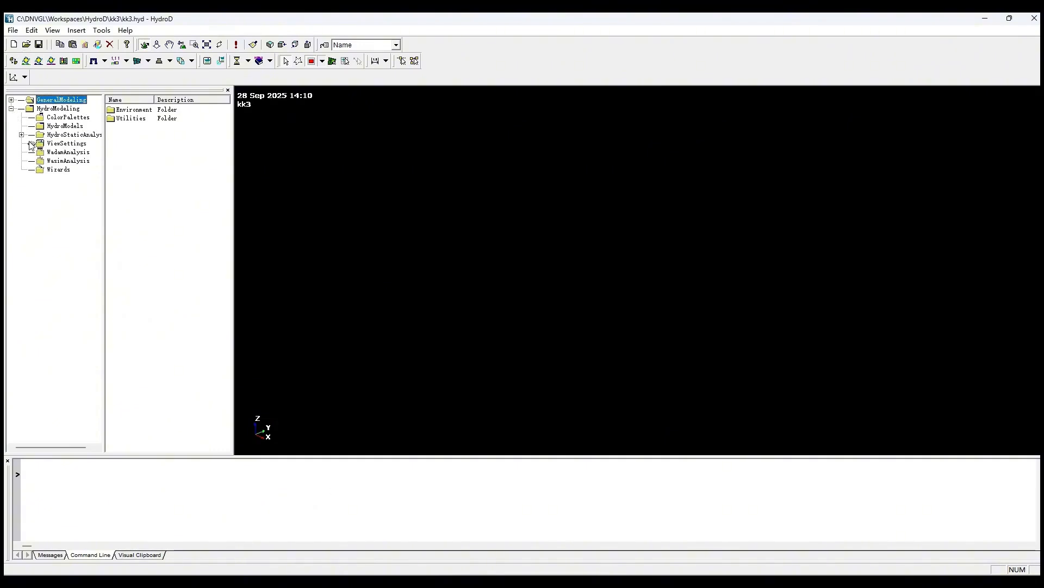
{"action": "left_click", "coordinate": [11, 100]}
{"action": "left_click_drag", "start_coordinate": [101, 126], "coordinate": [115, 126]}
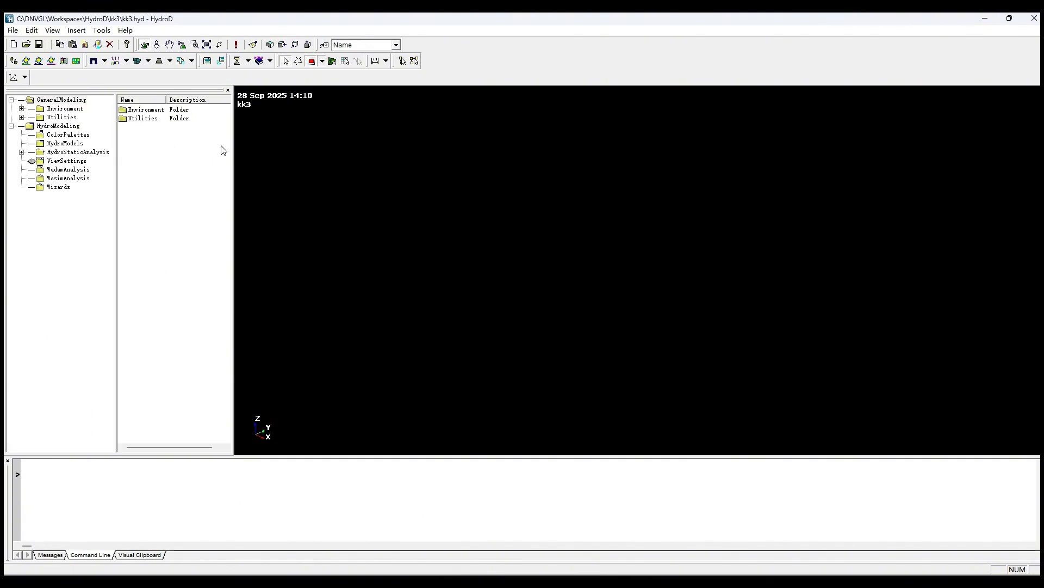
{"action": "left_click_drag", "start_coordinate": [237, 146], "coordinate": [276, 146]}
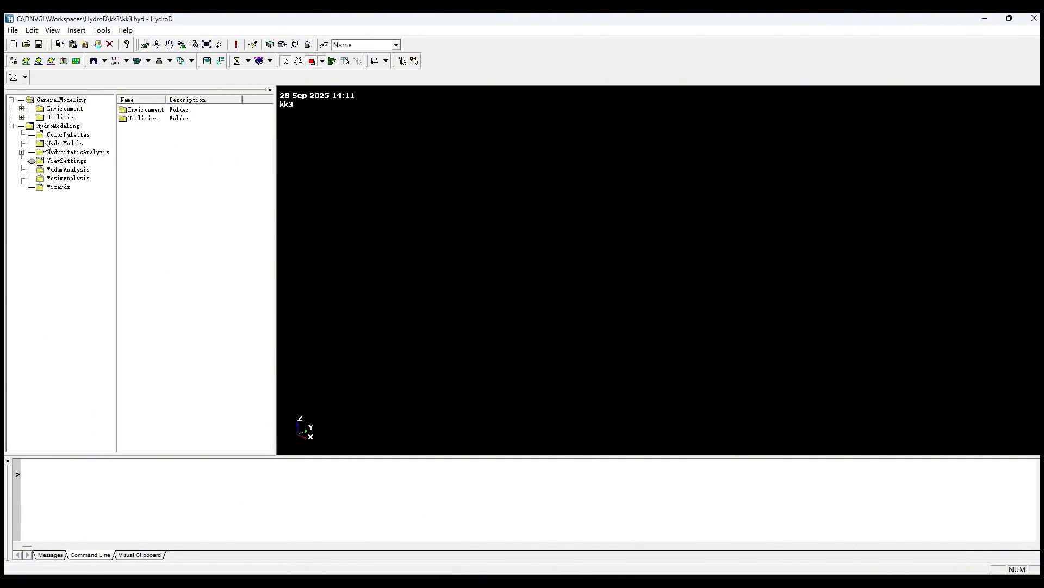
{"action": "left_click", "coordinate": [60, 144]}
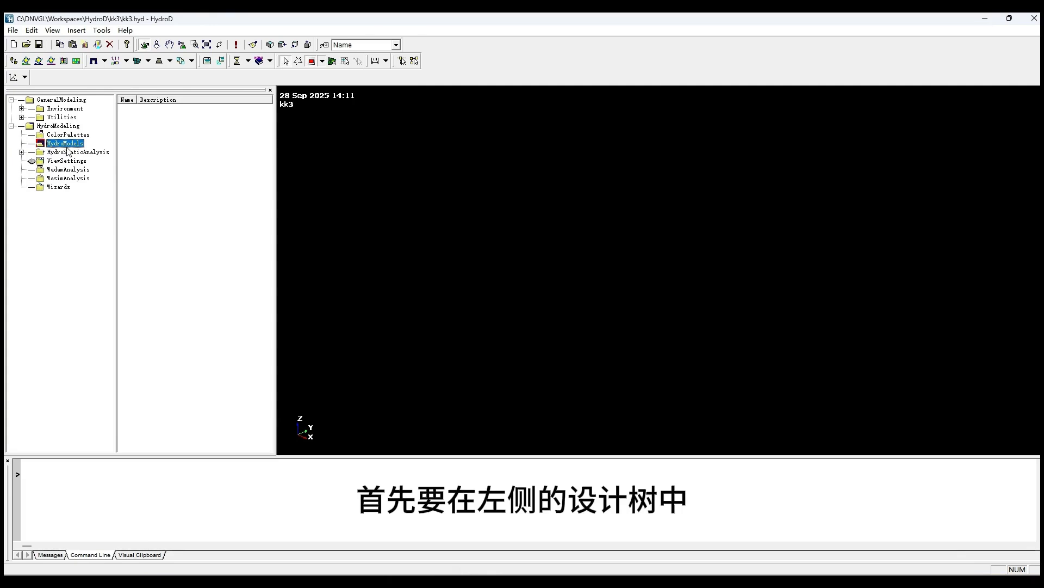
{"action": "right_click", "coordinate": [67, 146]}
{"action": "left_click", "coordinate": [116, 155]}
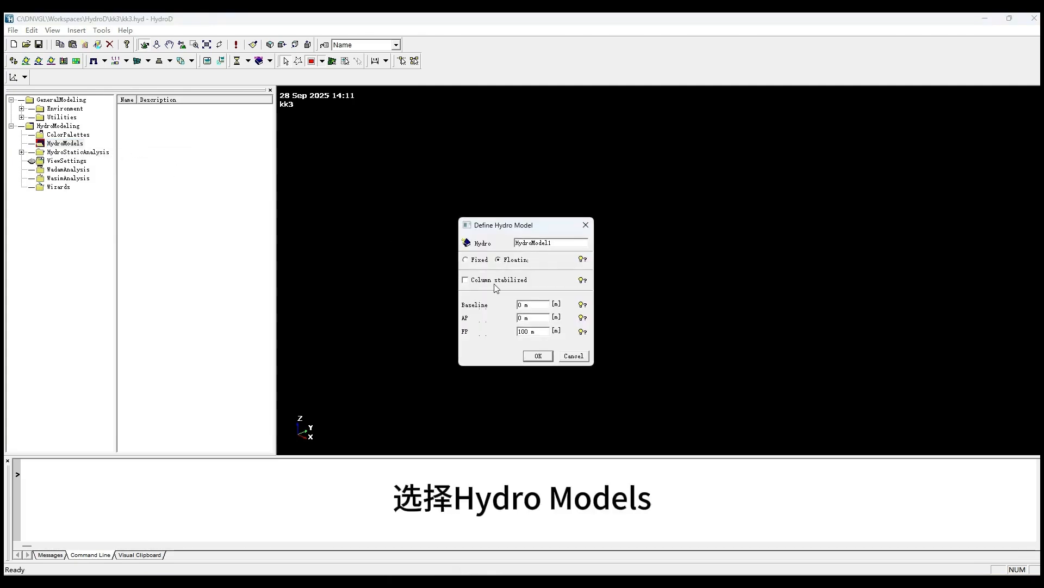
{"action": "left_click", "coordinate": [540, 357]}
Step: Expand the new hydro model down to its HydroStructure contents and widen the model tree
{"action": "left_click", "coordinate": [22, 143]}
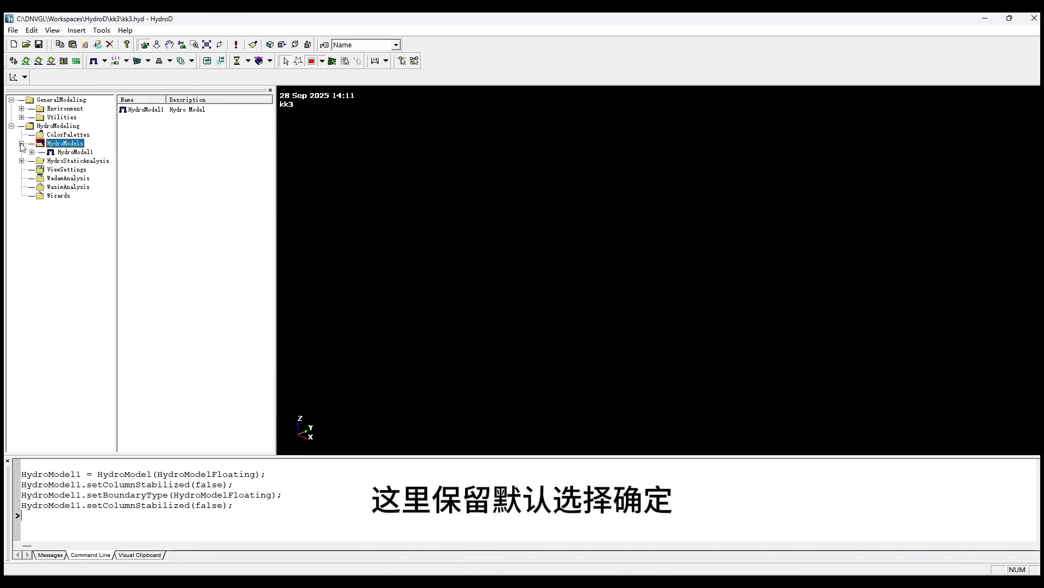
{"action": "left_click", "coordinate": [32, 152]}
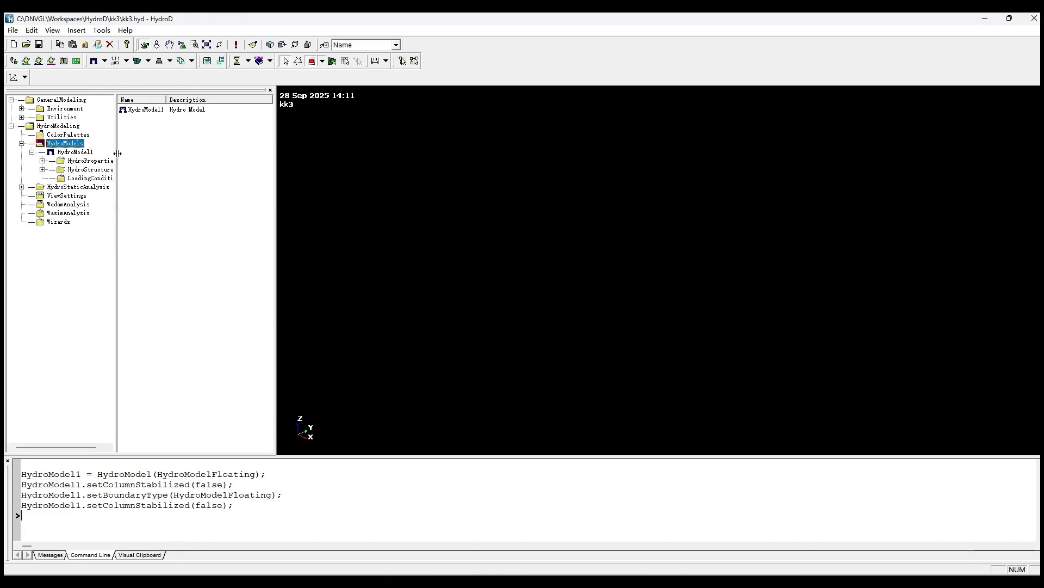
{"action": "left_click_drag", "start_coordinate": [116, 159], "coordinate": [154, 158]}
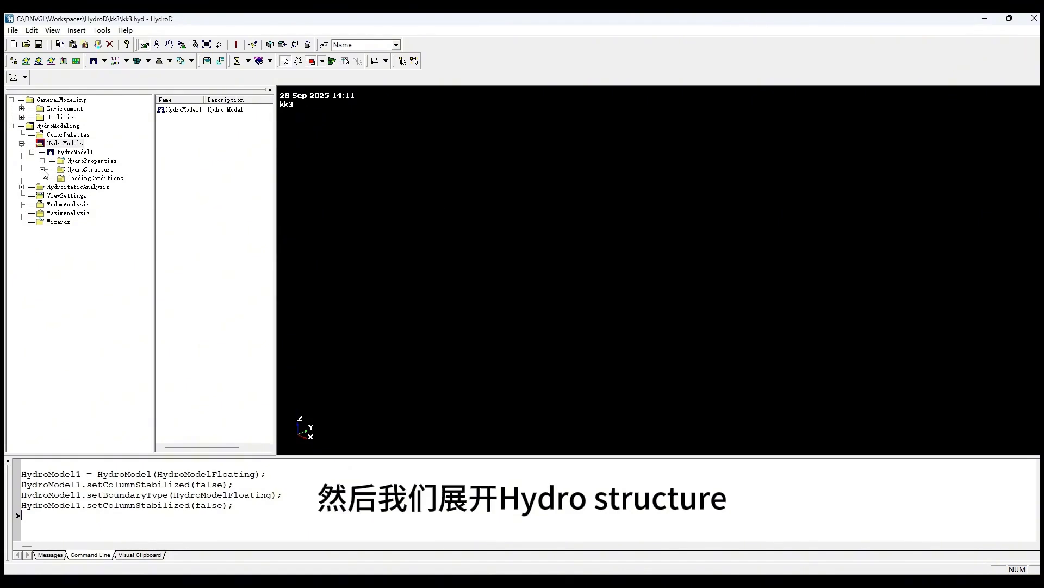
{"action": "left_click", "coordinate": [43, 169]}
Step: Create a panel model under HydroStructure from T1.FEM in the GeniE kk3 folder, without symmetry or translation, and inspect its mesh
{"action": "left_click", "coordinate": [88, 170]}
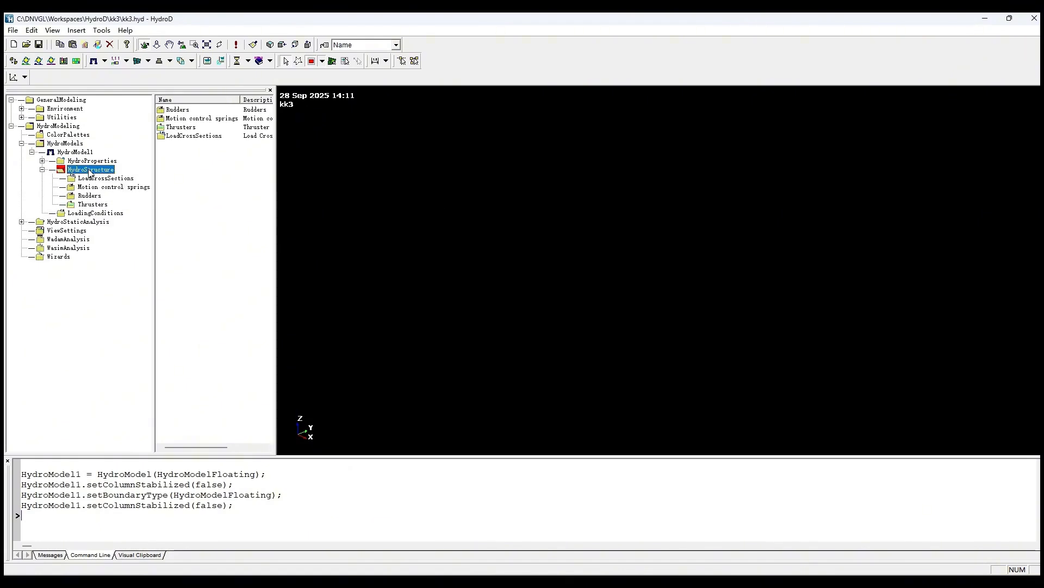
{"action": "right_click", "coordinate": [90, 172]}
{"action": "left_click", "coordinate": [161, 177]}
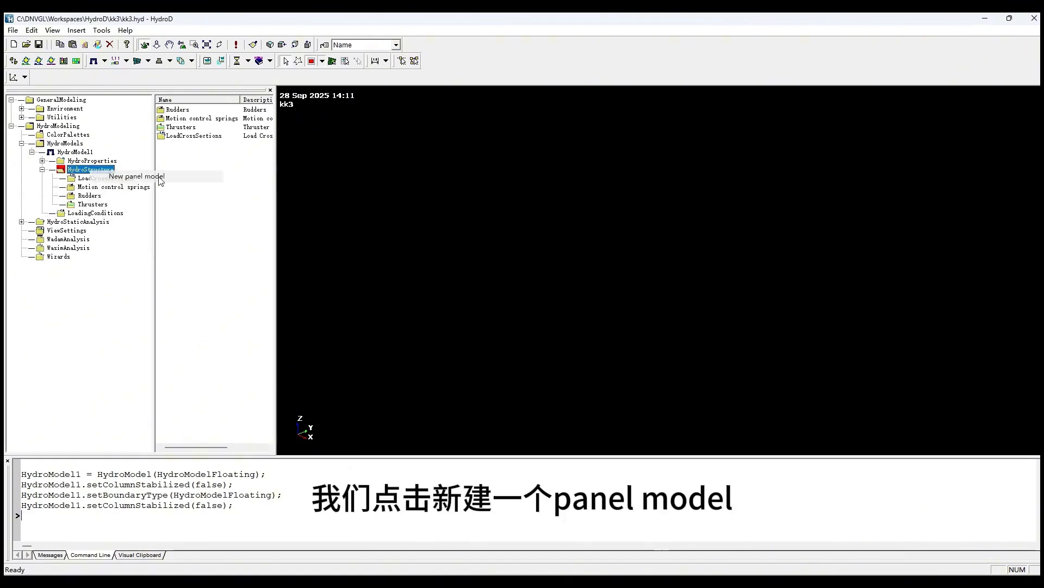
{"action": "left_click_drag", "start_coordinate": [152, 22], "coordinate": [375, 153]}
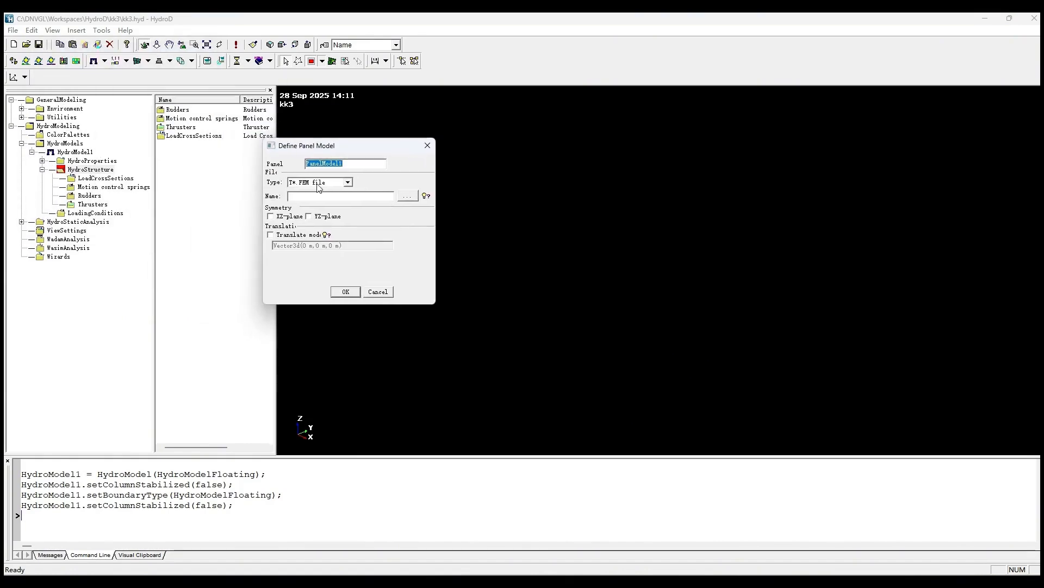
{"action": "left_click", "coordinate": [408, 197]}
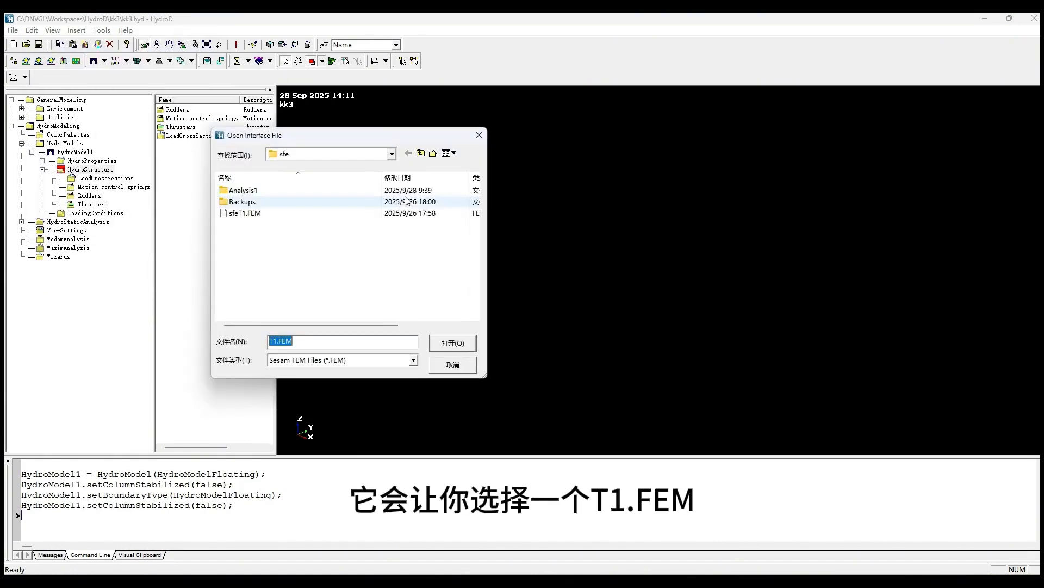
{"action": "left_click", "coordinate": [421, 154]}
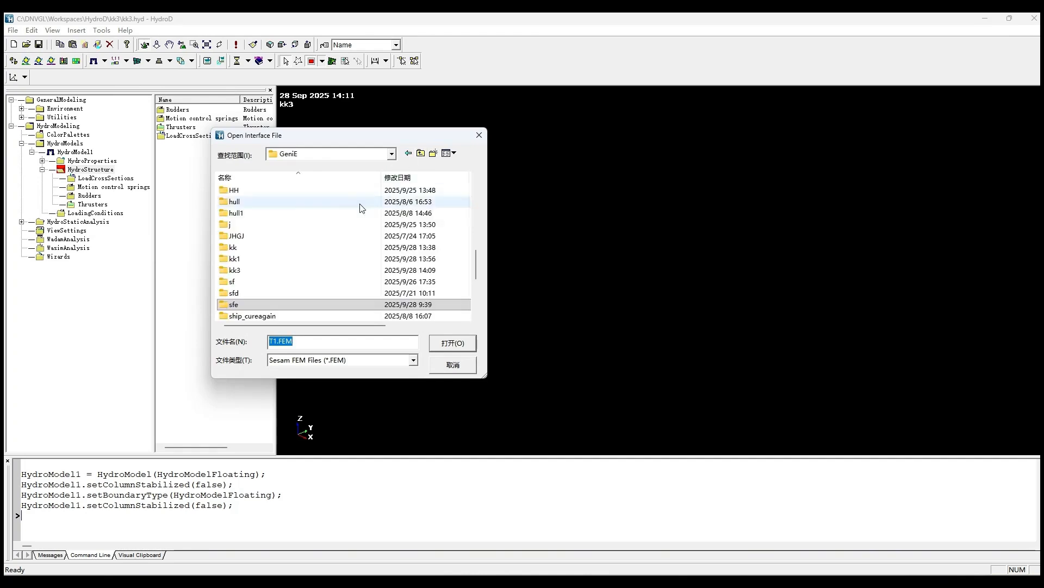
{"action": "double_click", "coordinate": [256, 271]}
{"action": "left_click", "coordinate": [266, 213]}
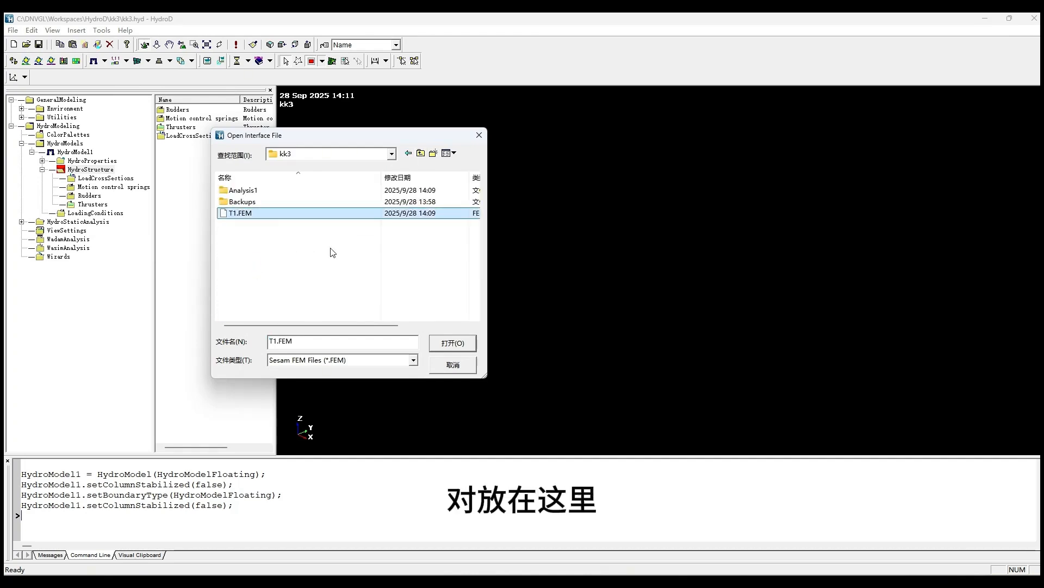
{"action": "left_click", "coordinate": [460, 344]}
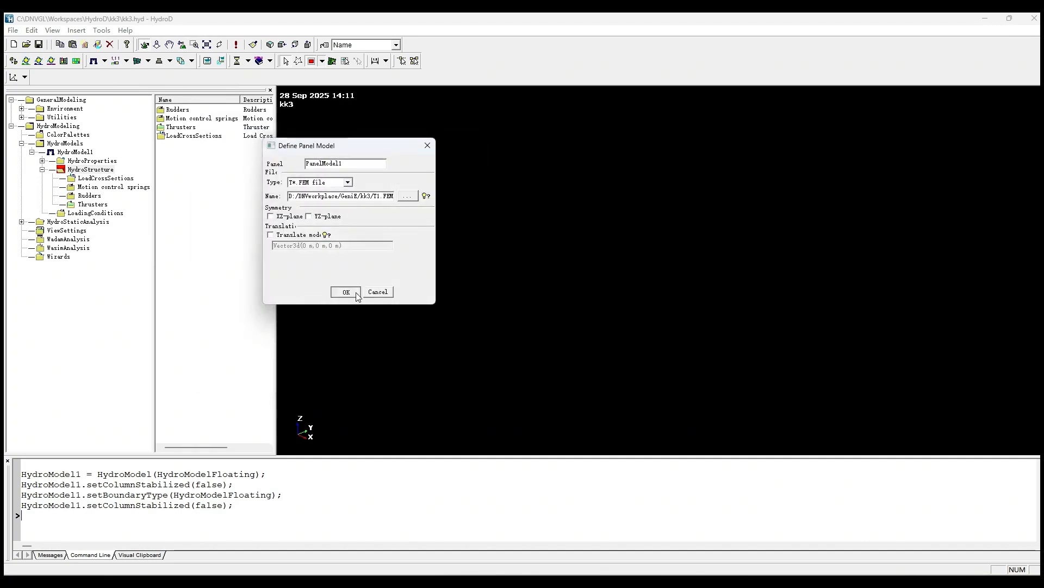
{"action": "left_click", "coordinate": [348, 292]}
{"action": "mouse_move", "coordinate": [626, 298]}
{"action": "middle_mouse_down"}
{"action": "mouse_move", "coordinate": [638, 247]}
{"action": "mouse_move", "coordinate": [635, 312]}
{"action": "middle_mouse_up"}
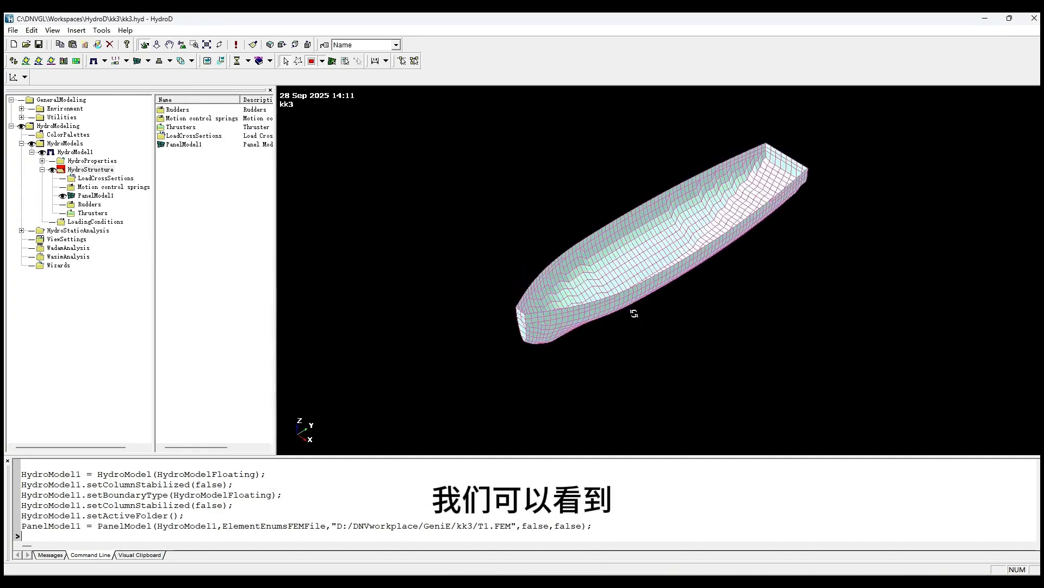
{"action": "scroll", "coordinate": [764, 176], "scroll_direction": "up", "scroll_amount": 3}
{"action": "middle_click_drag", "start_coordinate": [696, 237], "coordinate": [679, 212]}
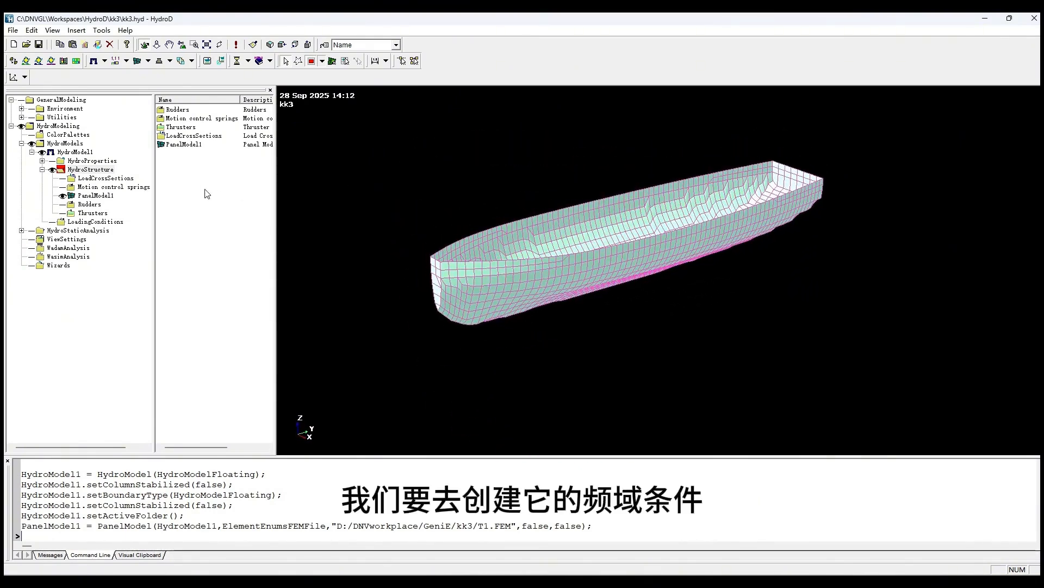
Step: Create a direction set in the environment's Directions folder from 0 to 360 deg in 90 deg steps, filling its table
{"action": "left_click", "coordinate": [22, 108]}
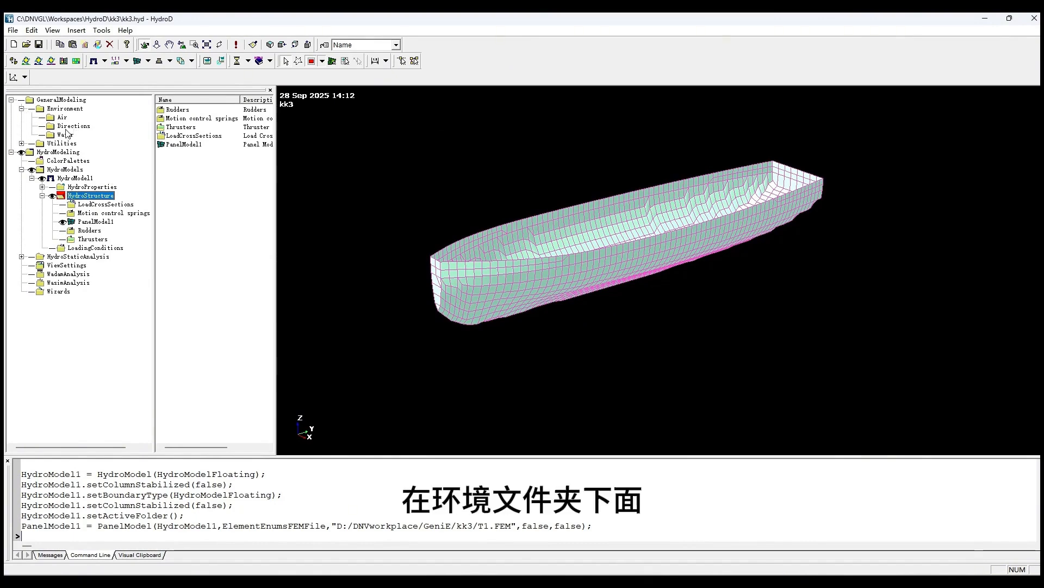
{"action": "left_click", "coordinate": [71, 126]}
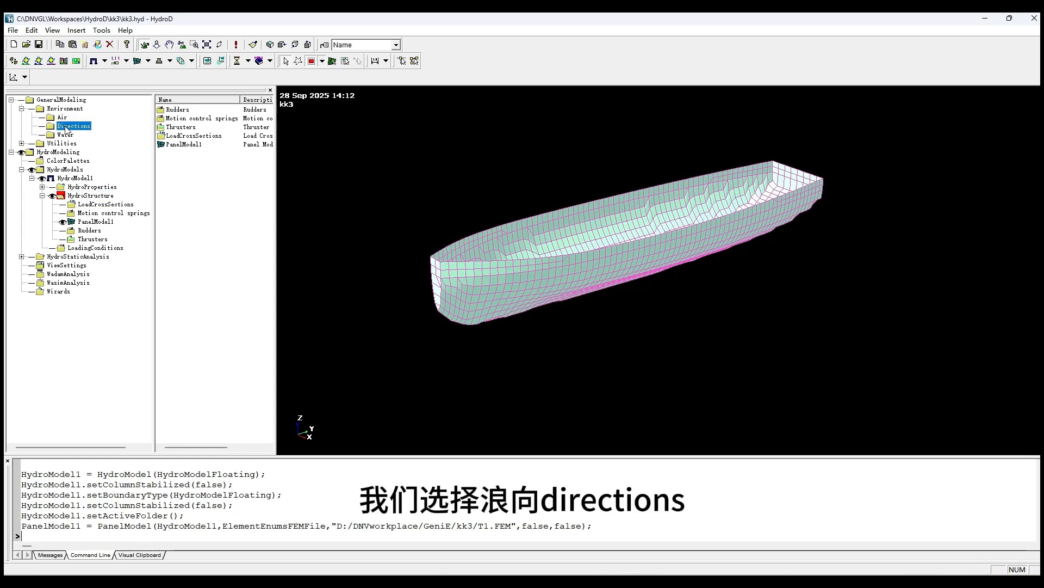
{"action": "right_click", "coordinate": [88, 127]}
{"action": "left_click", "coordinate": [155, 156]}
{"action": "left_click_drag", "start_coordinate": [155, 126], "coordinate": [377, 116]}
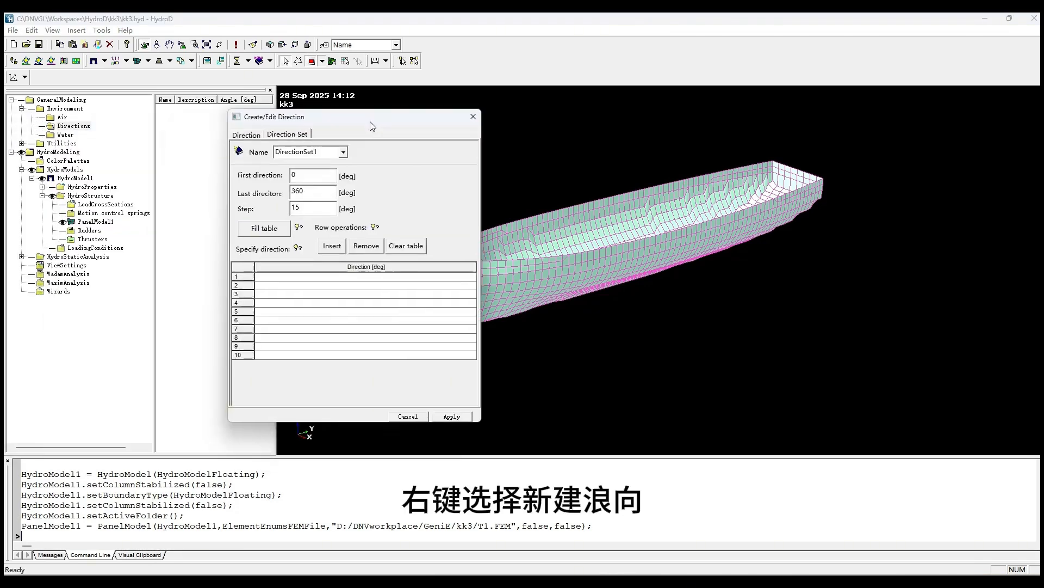
{"action": "double_click", "coordinate": [298, 208]}
{"action": "type", "text": "90"}
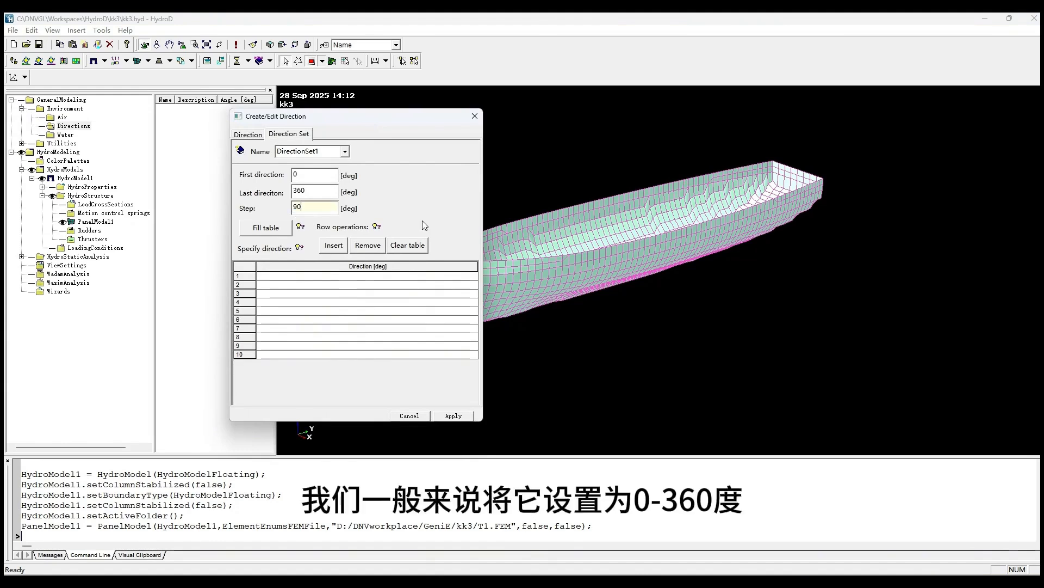
{"action": "left_click", "coordinate": [275, 231]}
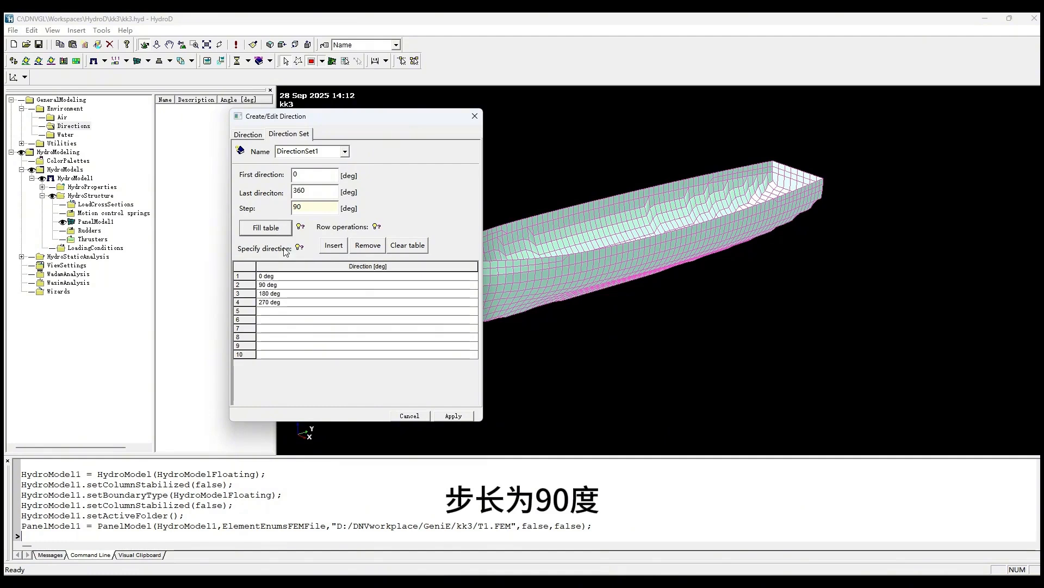
{"action": "left_click", "coordinate": [472, 416]}
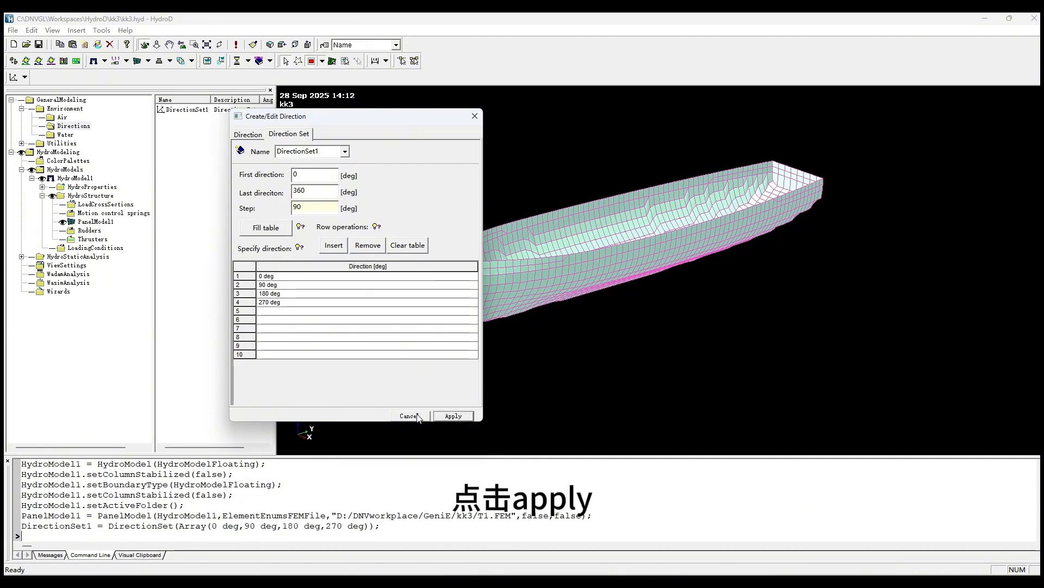
{"action": "left_click", "coordinate": [409, 416]}
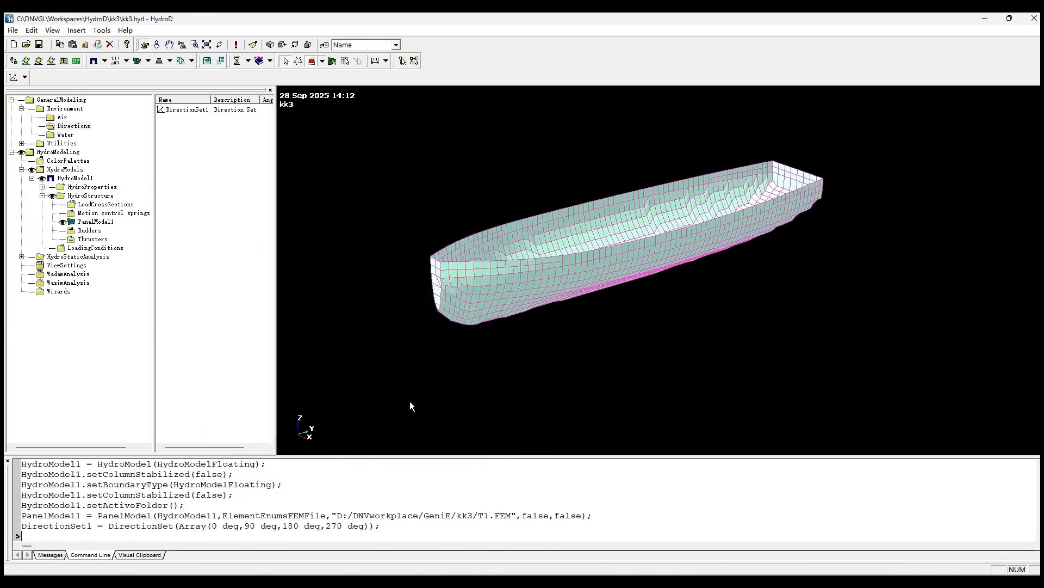
Step: Create a frequency set in the Water folder, defined by wave periods from 2 to 20 s in steps of 2 s
{"action": "right_click", "coordinate": [64, 136]}
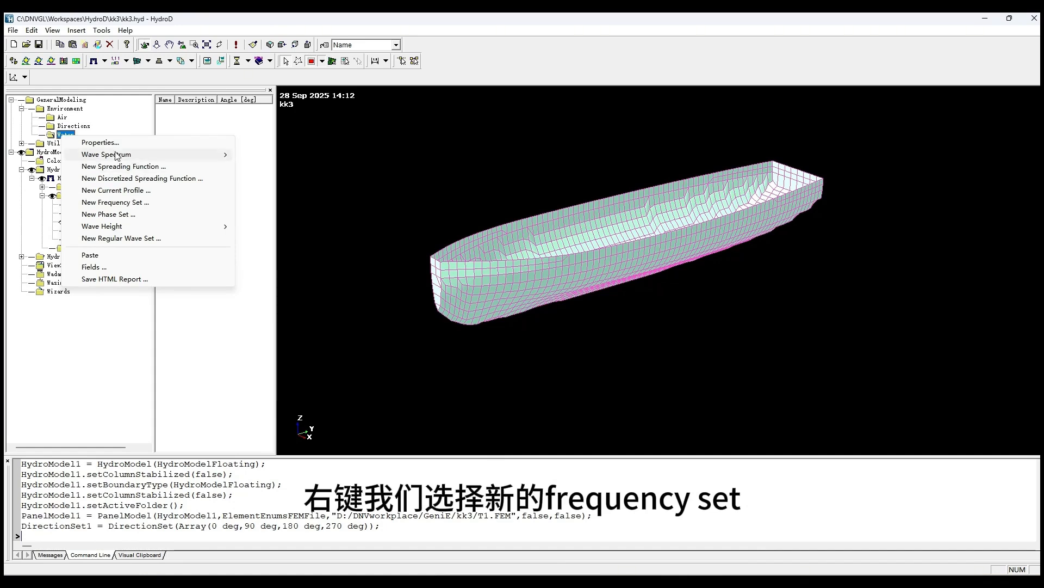
{"action": "left_click", "coordinate": [137, 205]}
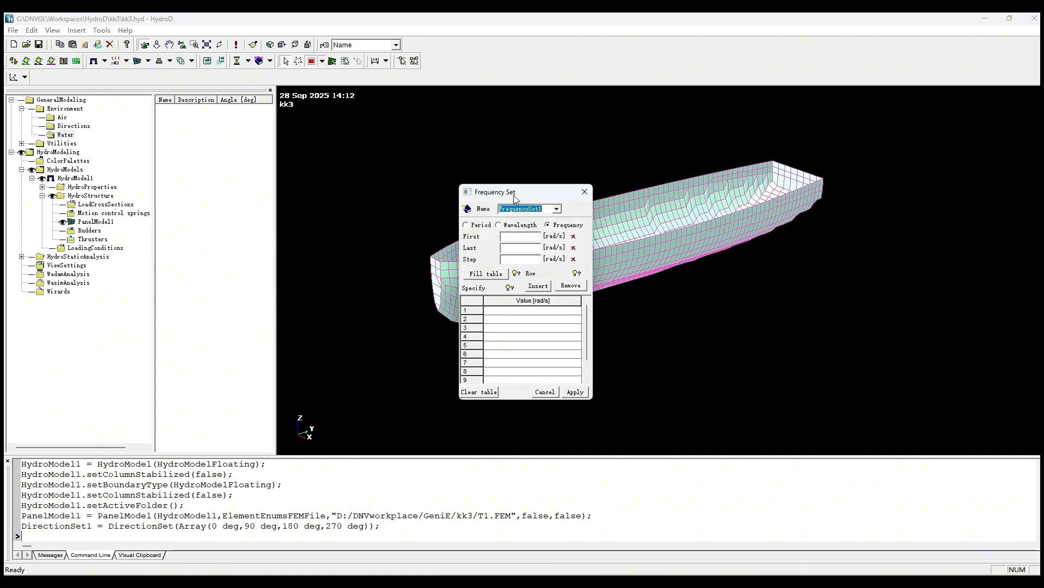
{"action": "left_click_drag", "start_coordinate": [525, 194], "coordinate": [498, 180]}
{"action": "left_click", "coordinate": [438, 210]}
{"action": "left_click", "coordinate": [492, 222]}
{"action": "type", "text": "2"}
{"action": "left_click", "coordinate": [495, 234]}
{"action": "type", "text": "20"}
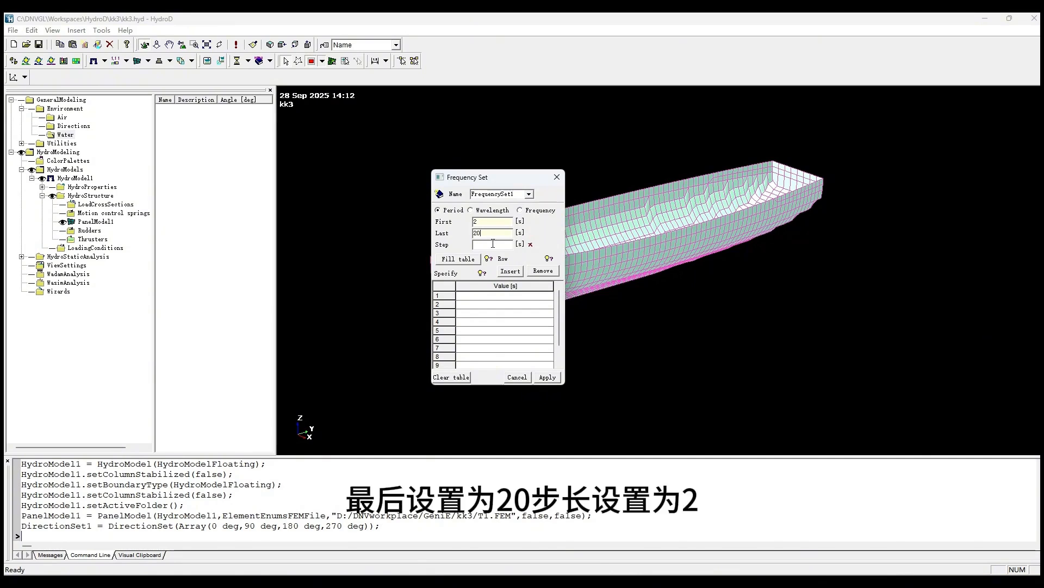
{"action": "type", "text": "2"}
{"action": "left_click", "coordinate": [459, 260]}
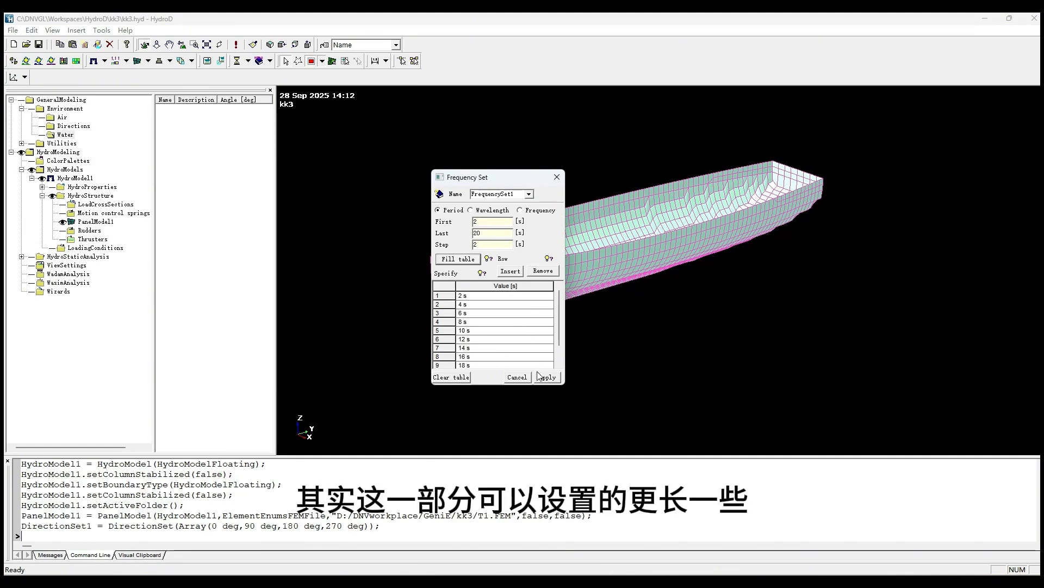
{"action": "left_click", "coordinate": [554, 379]}
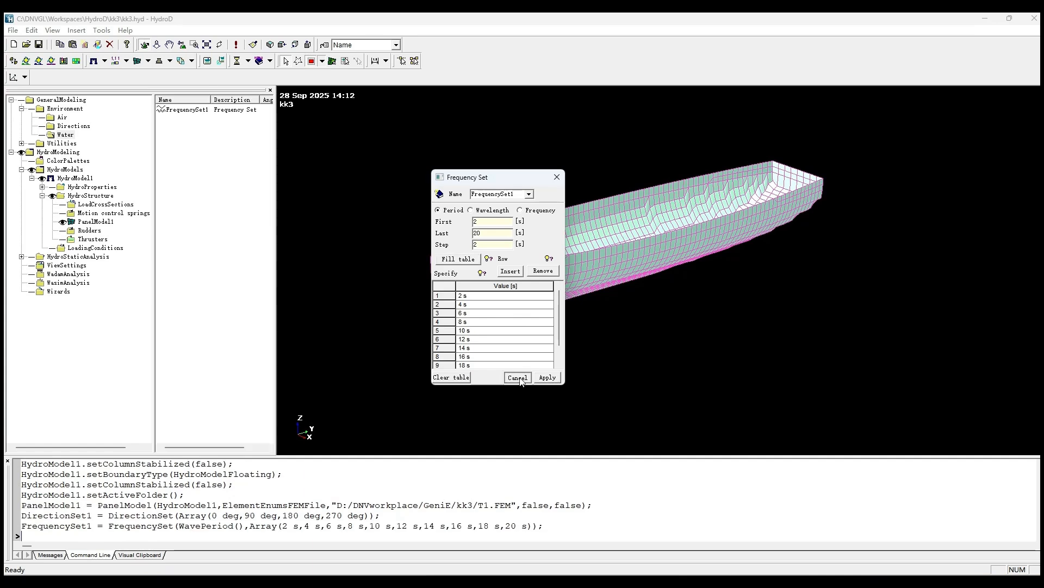
Step: Create a new location under the Environment folder with the default gravity, air, water and depth values
{"action": "left_click", "coordinate": [64, 109]}
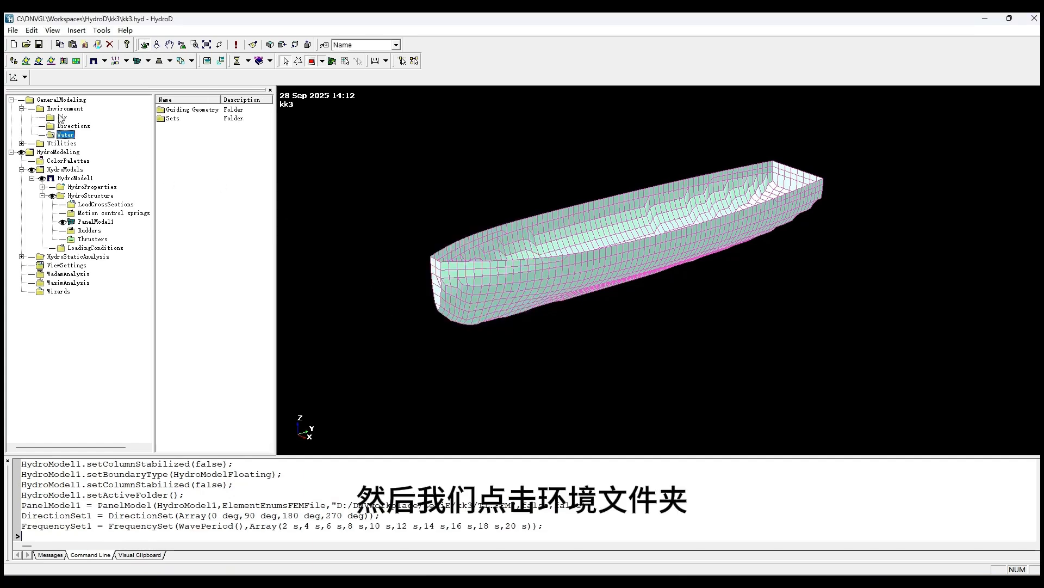
{"action": "right_click", "coordinate": [64, 111]}
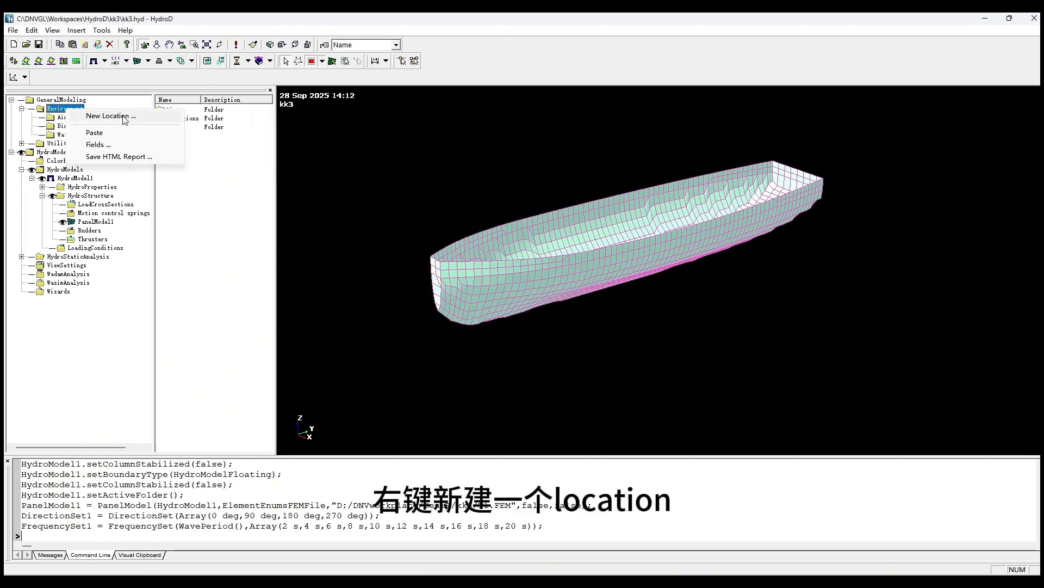
{"action": "left_click", "coordinate": [125, 116]}
{"action": "left_click", "coordinate": [78, 102]}
{"action": "left_click", "coordinate": [52, 102]}
{"action": "left_click", "coordinate": [242, 242]}
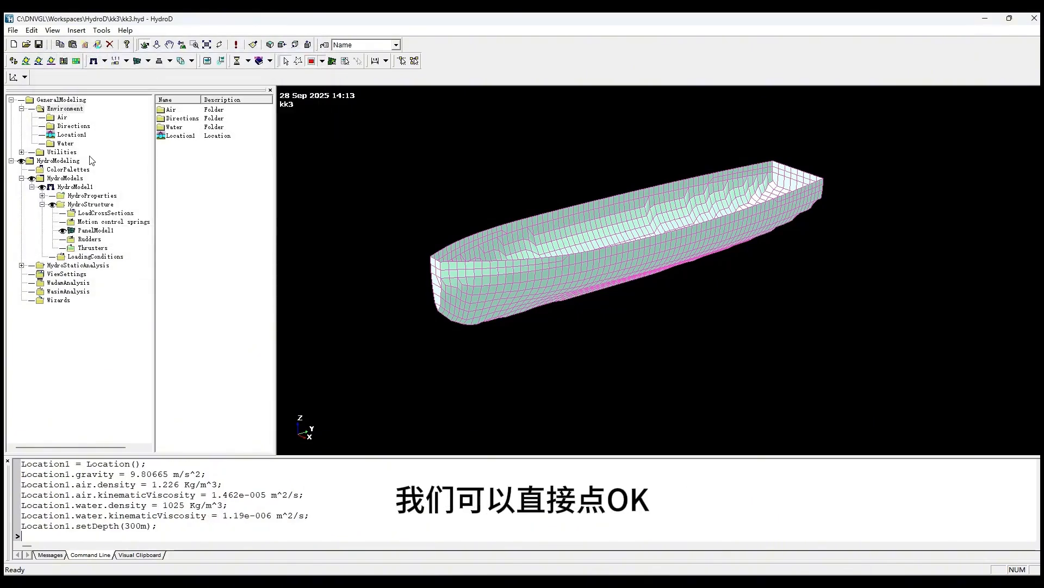
Step: Create a frequency domain condition for Location1 using DirectionSet1 and FrequencySet1, leaving the wave amplitude option off
{"action": "left_click", "coordinate": [75, 135]}
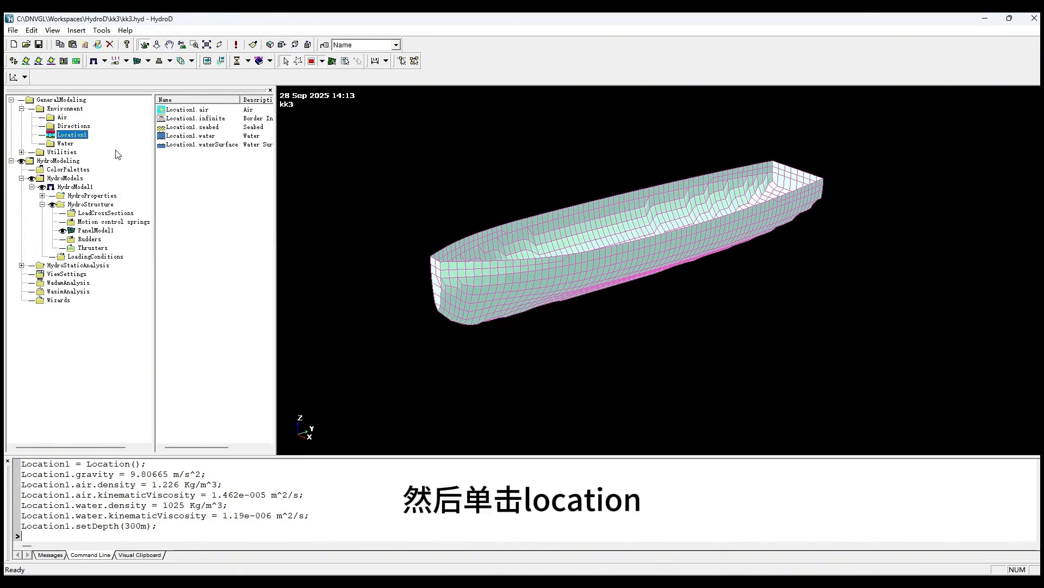
{"action": "right_click", "coordinate": [213, 174]}
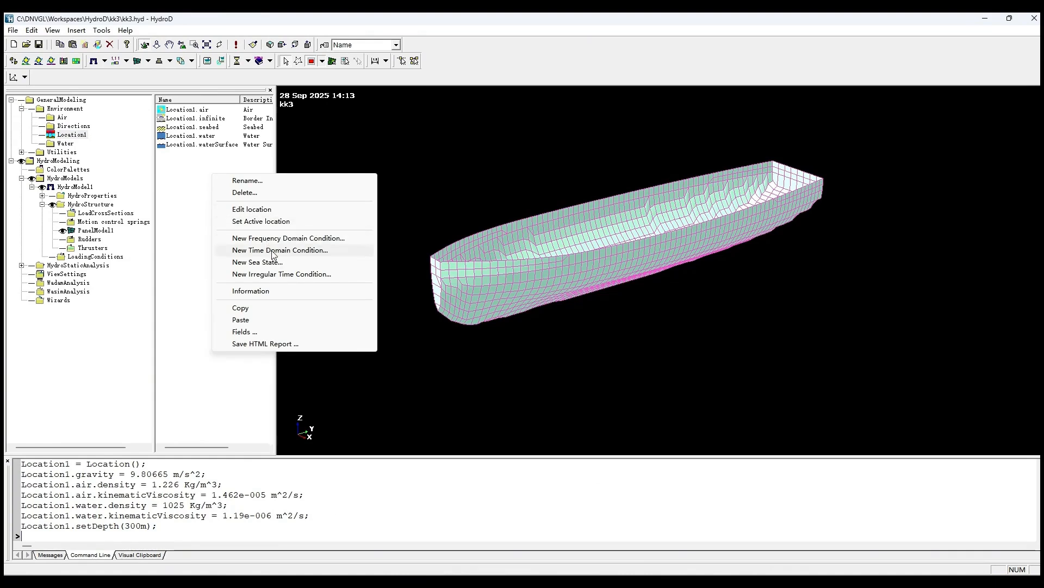
{"action": "left_click", "coordinate": [291, 240]}
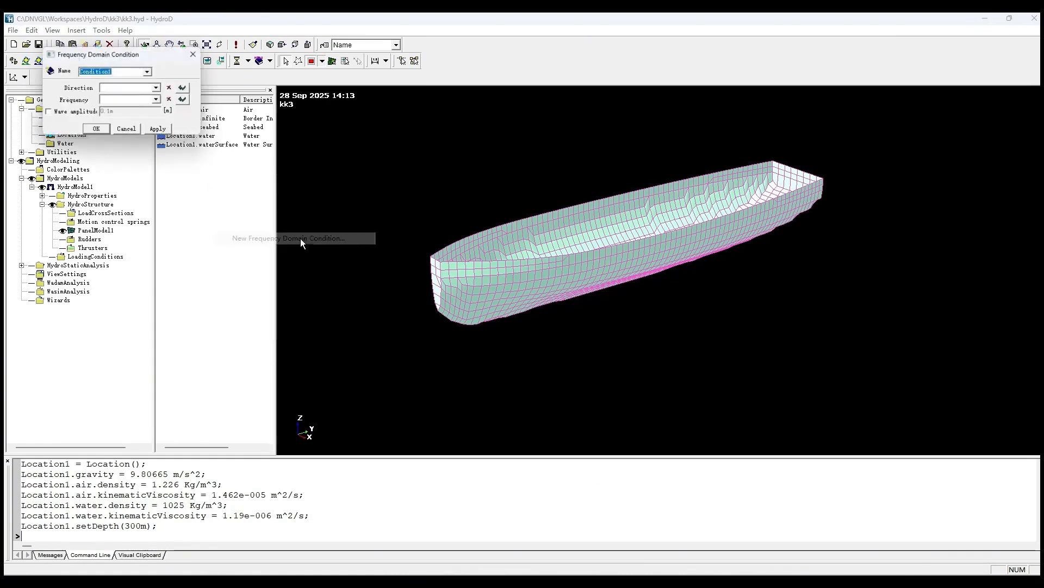
{"action": "left_click_drag", "start_coordinate": [130, 43], "coordinate": [328, 132]}
{"action": "left_click", "coordinate": [369, 179]}
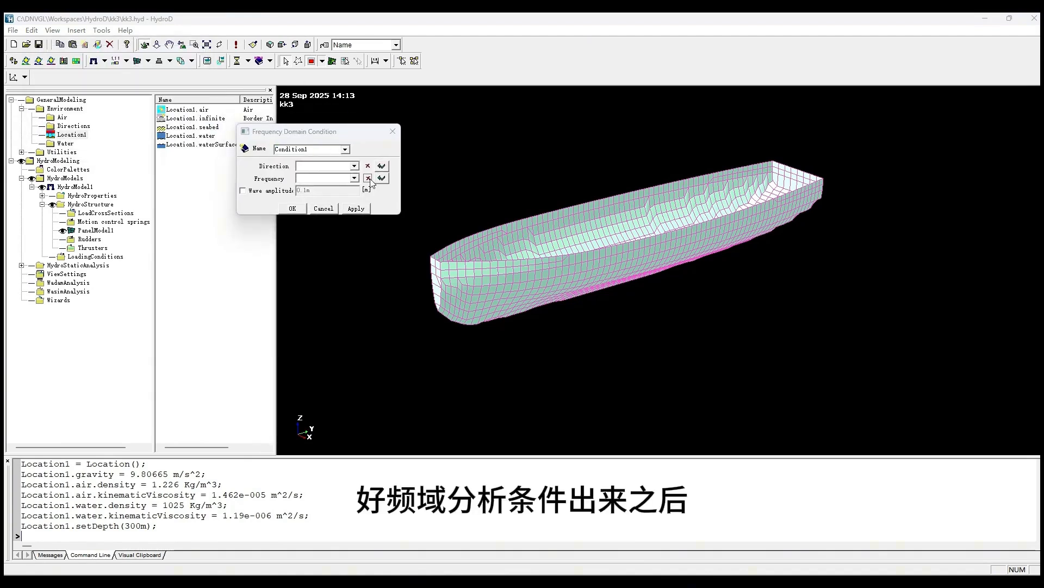
{"action": "left_click", "coordinate": [354, 166]}
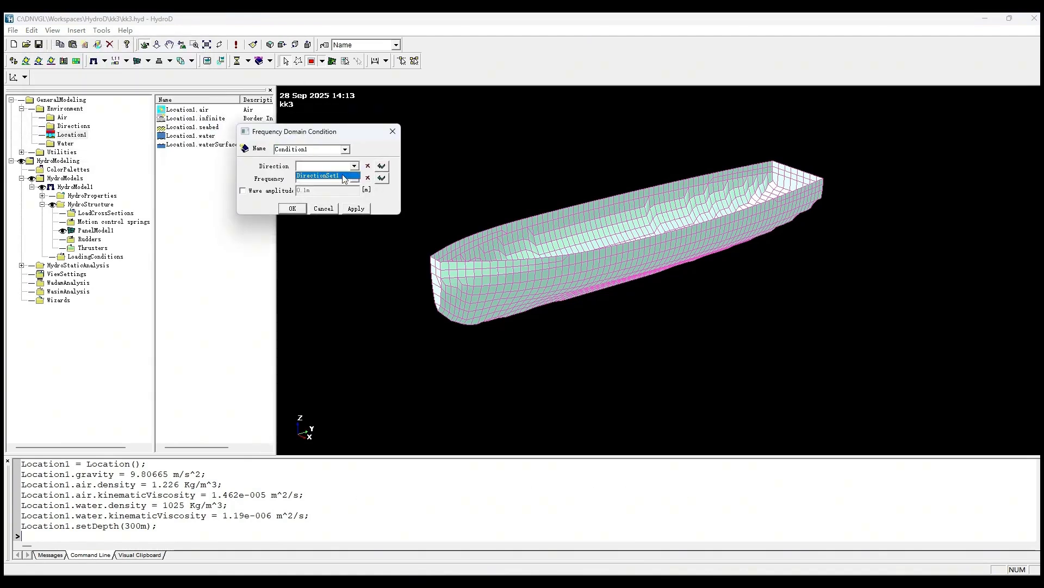
{"action": "left_click", "coordinate": [345, 178]}
{"action": "left_click", "coordinate": [354, 178]}
{"action": "left_click", "coordinate": [337, 190]}
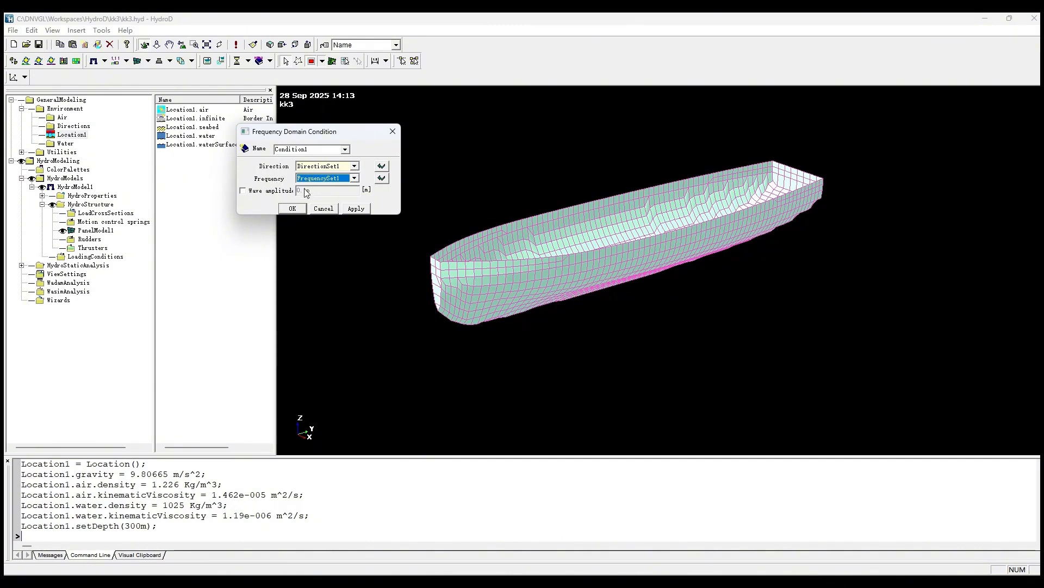
{"action": "left_click", "coordinate": [292, 208]}
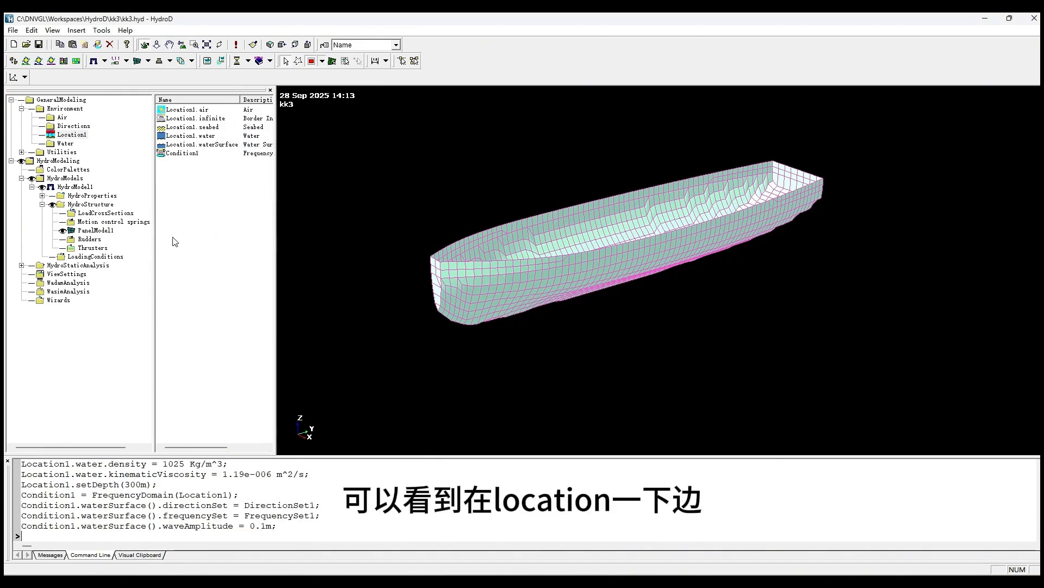
{"action": "left_click", "coordinate": [185, 153]}
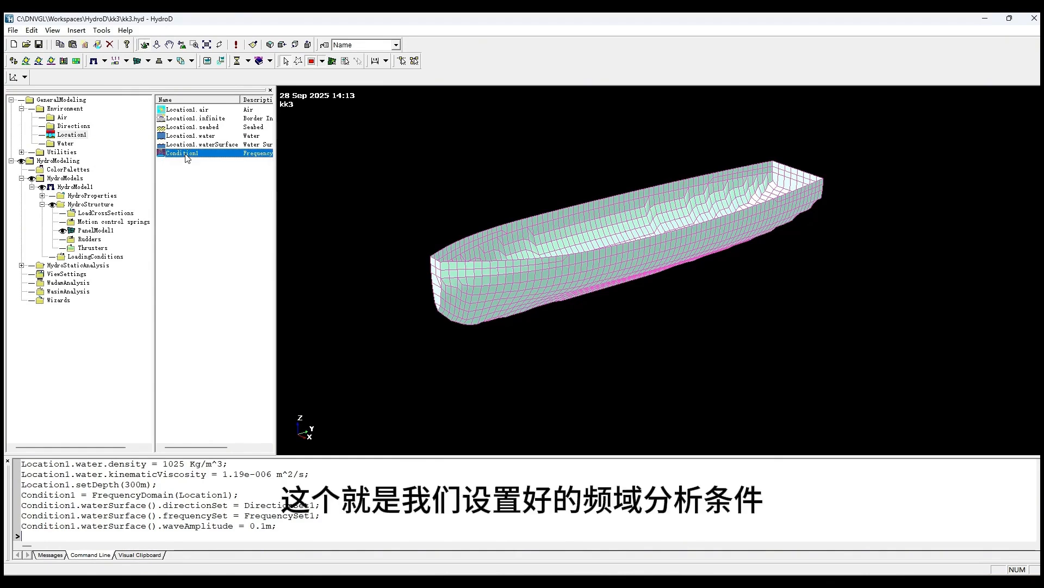
Step: Create a loading condition for HydroModel1 with the Z-waterline at -2 m and zero trim and heel, and inspect the water surface
{"action": "left_click", "coordinate": [94, 230]}
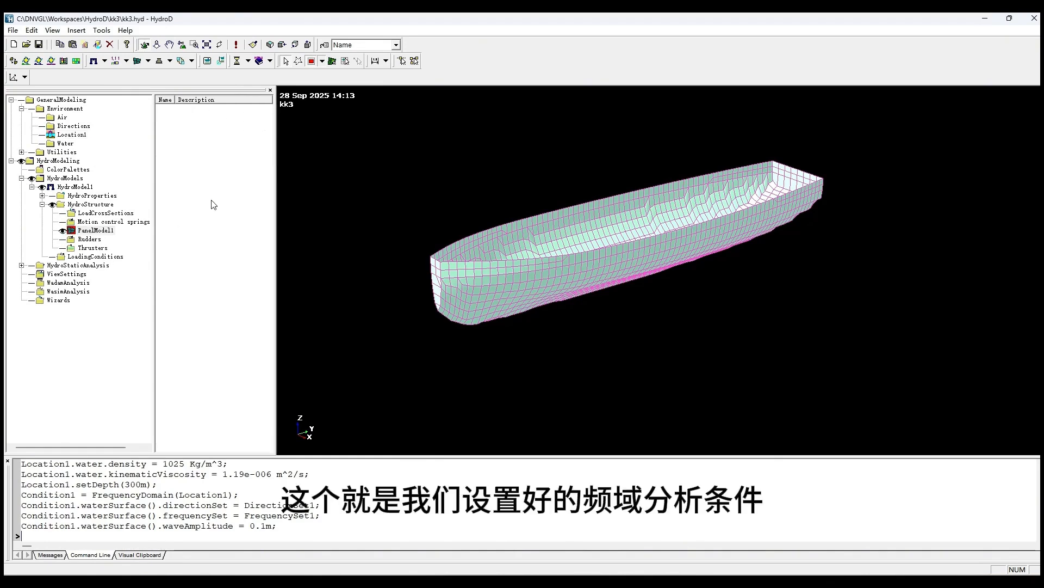
{"action": "left_click", "coordinate": [100, 260]}
{"action": "right_click", "coordinate": [104, 260]}
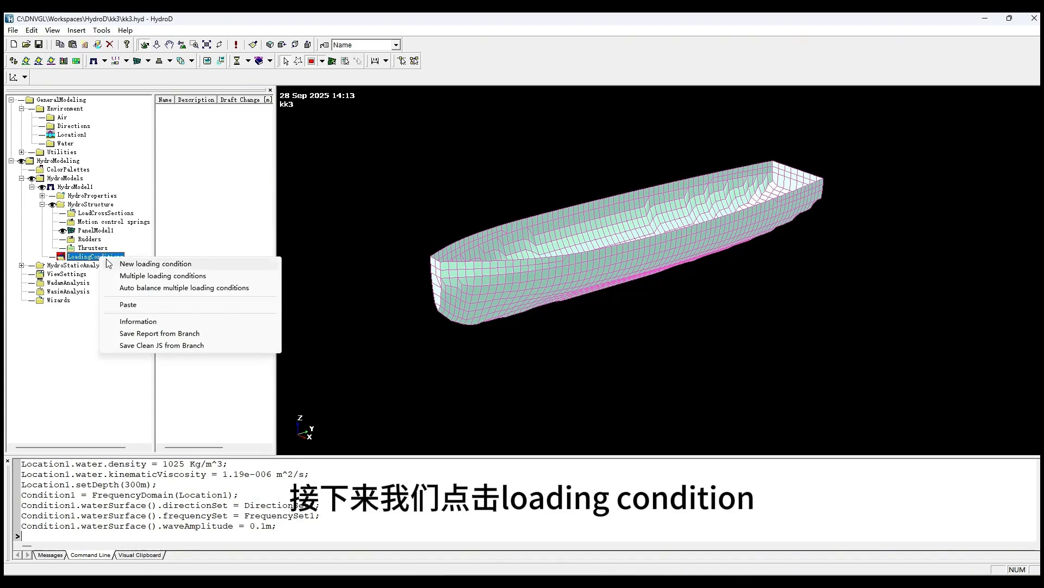
{"action": "left_click", "coordinate": [138, 264]}
{"action": "left_click", "coordinate": [517, 240]}
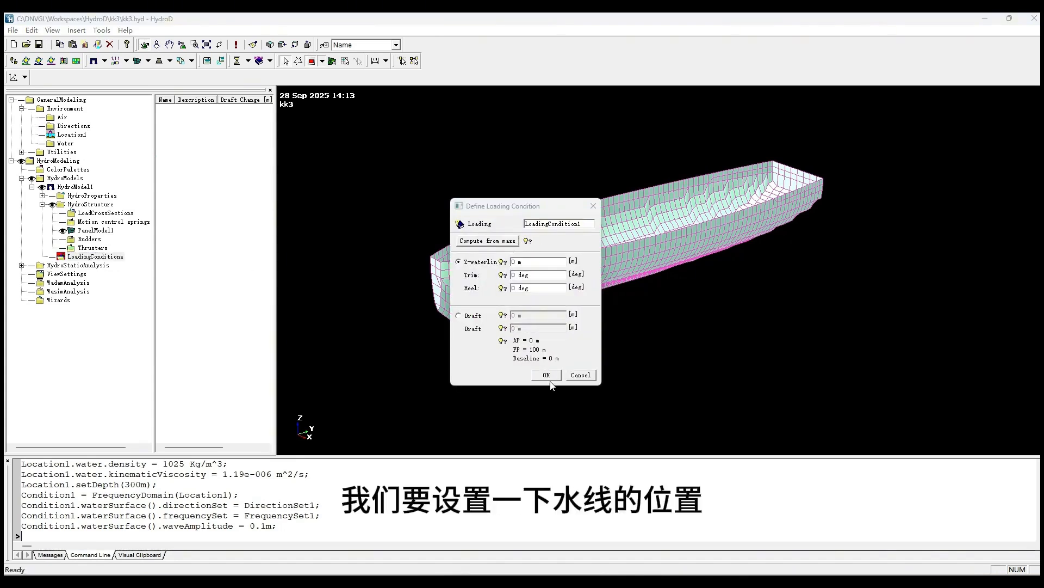
{"action": "double_click", "coordinate": [513, 262]}
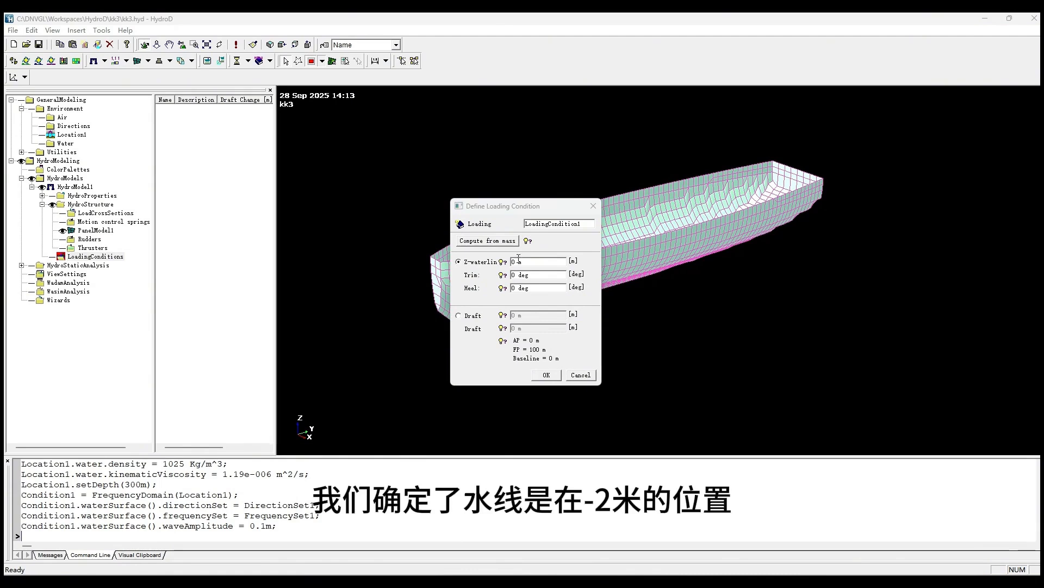
{"action": "double_click", "coordinate": [513, 261]}
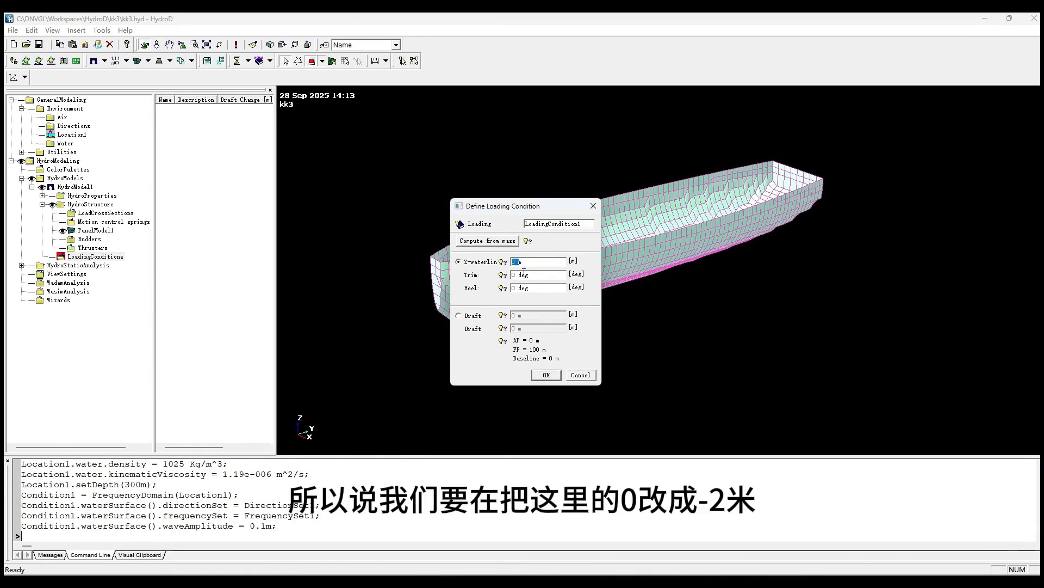
{"action": "type", "text": "-2m"}
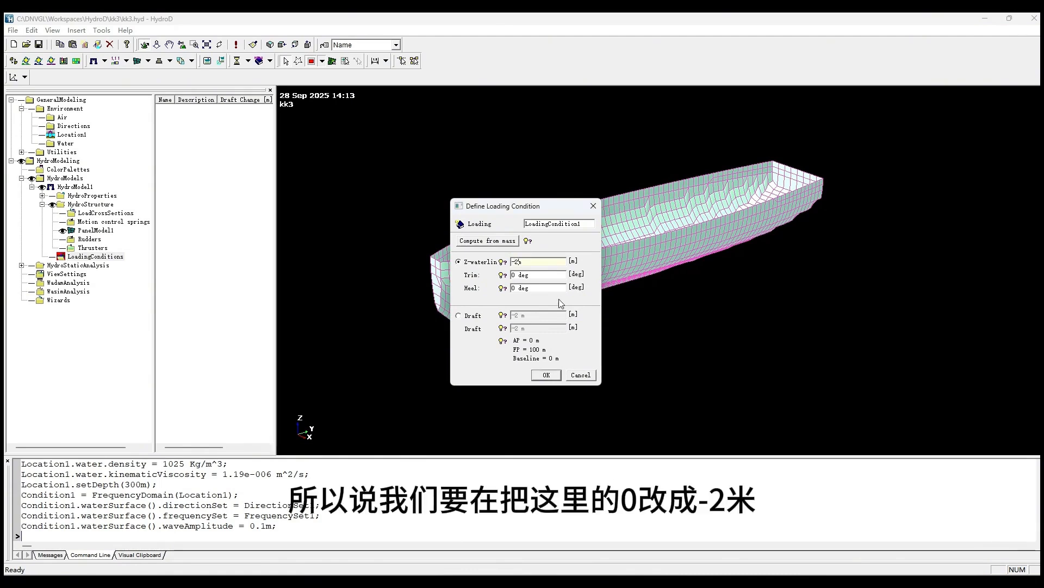
{"action": "left_click", "coordinate": [545, 375]}
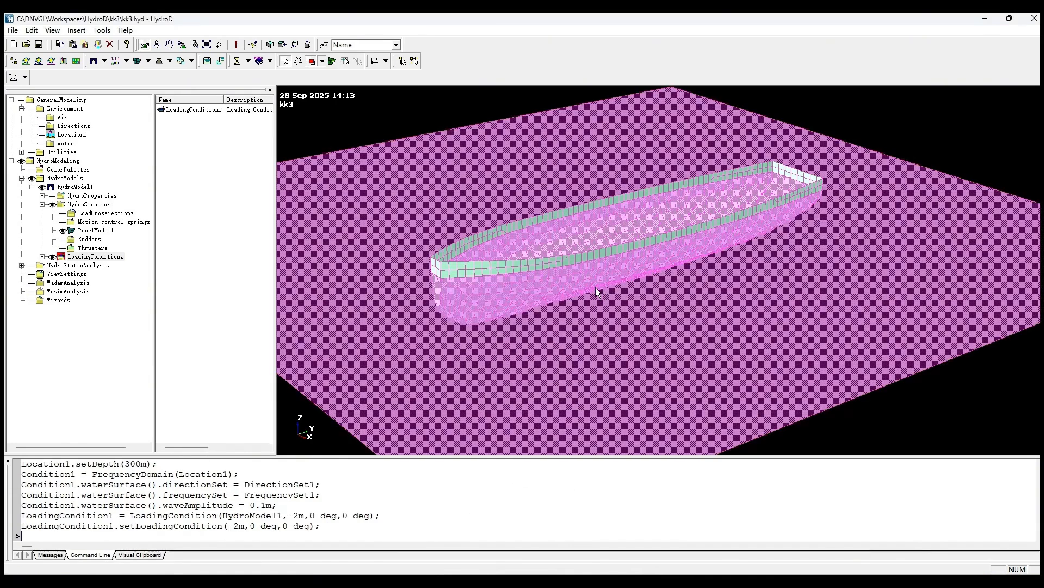
{"action": "middle_click_drag", "start_coordinate": [560, 279], "coordinate": [367, 234]}
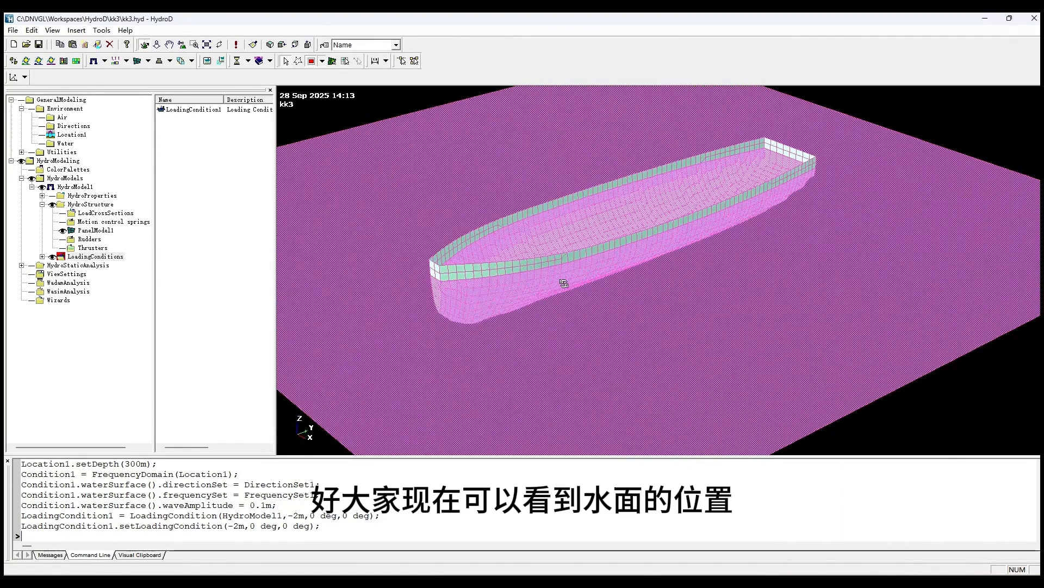
Step: Start a new mass model under LoadingCondition1 of HydroModel1 and widen its definition dialog
{"action": "left_click", "coordinate": [42, 256]}
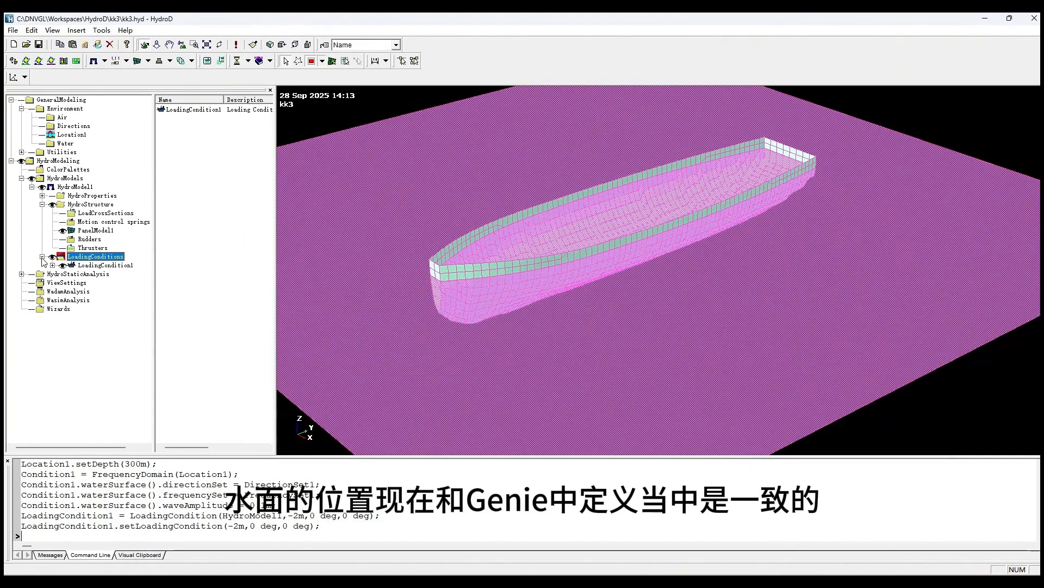
{"action": "left_click", "coordinate": [52, 265]}
{"action": "left_click", "coordinate": [103, 265]}
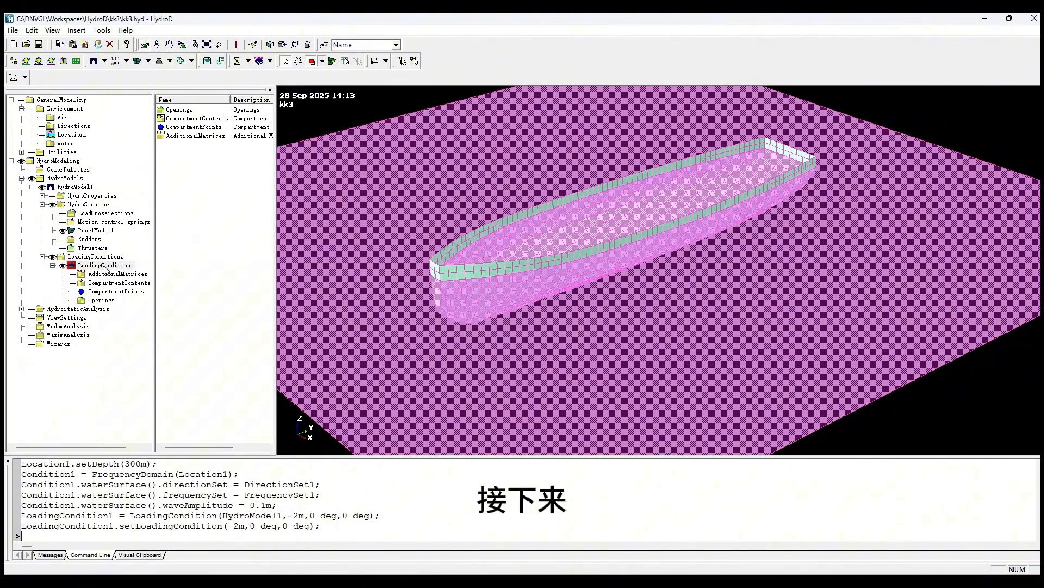
{"action": "right_click", "coordinate": [108, 266]}
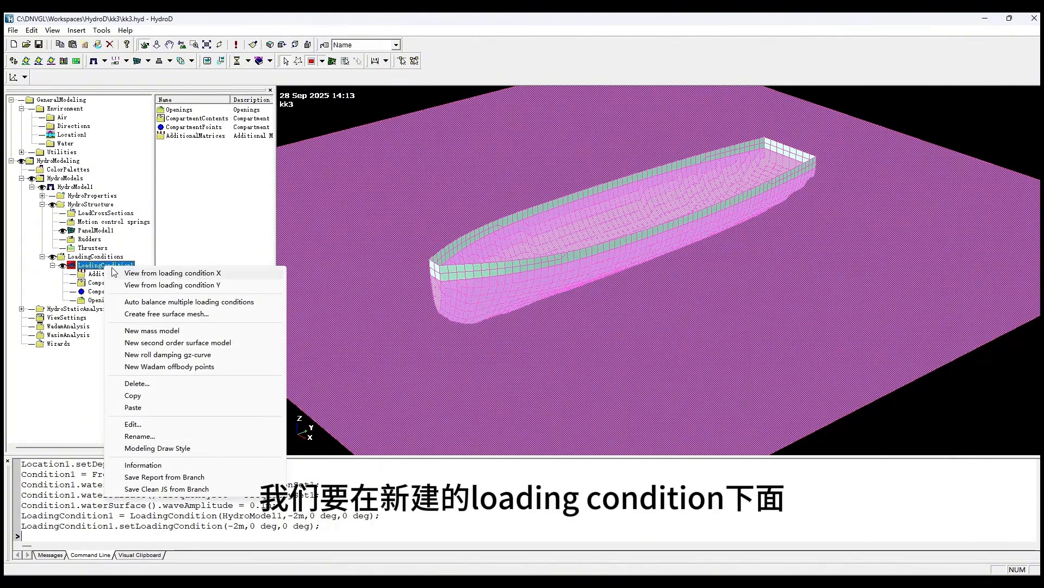
{"action": "left_click", "coordinate": [154, 331]}
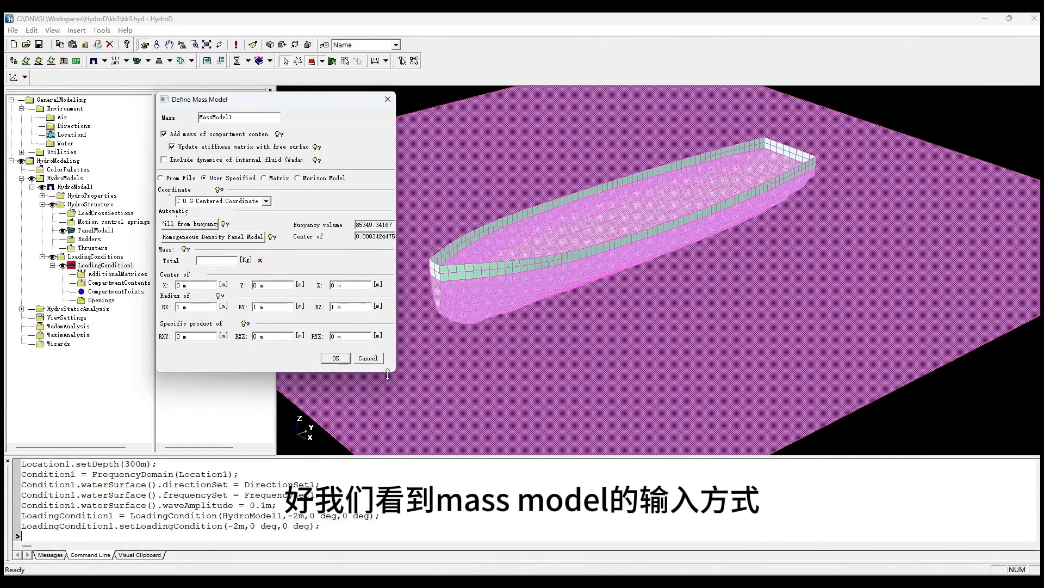
{"action": "left_click_drag", "start_coordinate": [397, 372], "coordinate": [481, 372]}
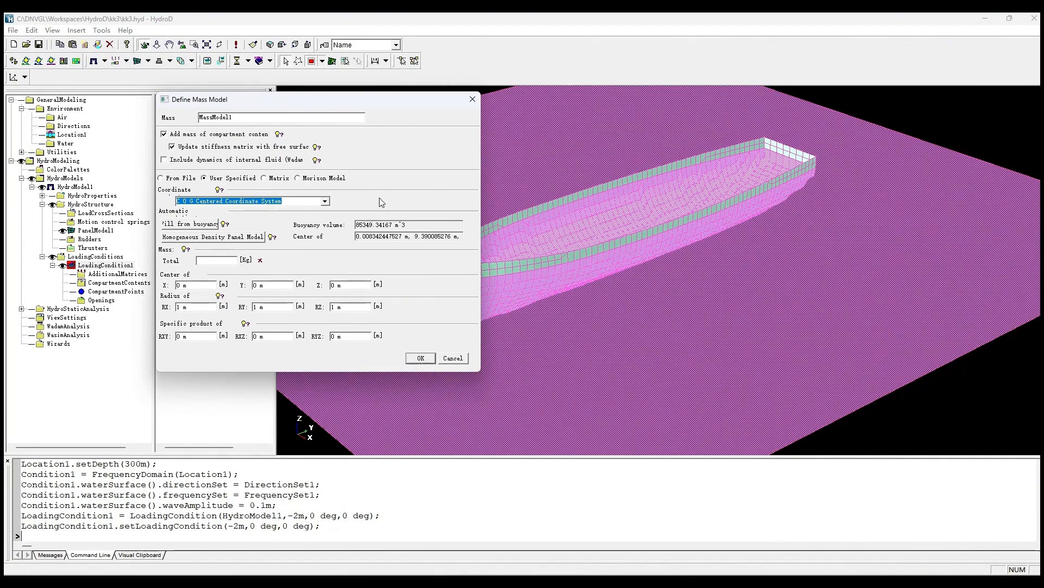
Step: Review the mass model's input methods, comparing the User Specified, Matrix and Morison Model options
{"action": "left_click", "coordinate": [161, 179]}
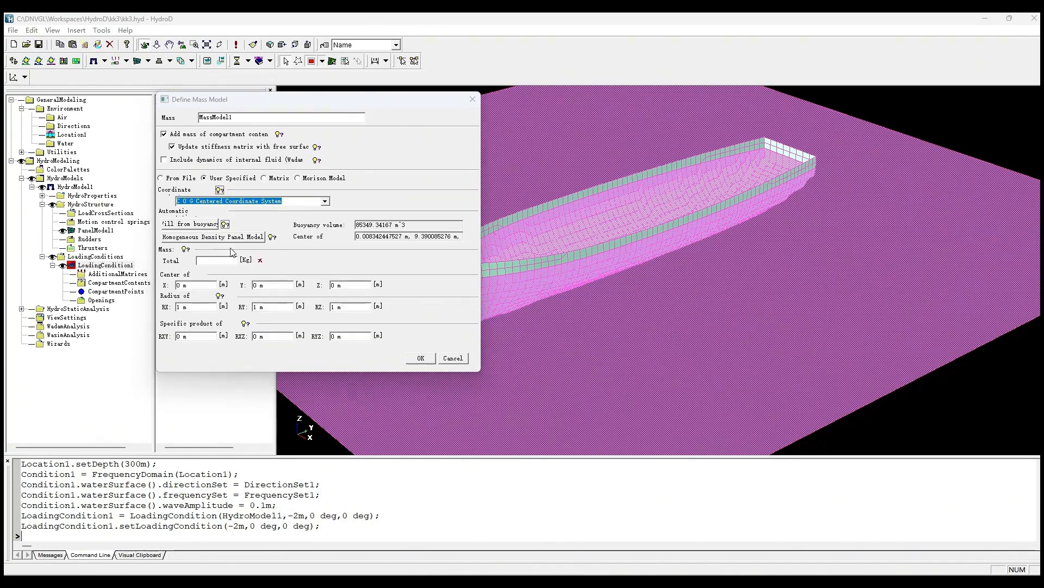
{"action": "left_click", "coordinate": [205, 287]}
{"action": "left_click", "coordinate": [352, 285]}
{"action": "left_click", "coordinate": [274, 179]}
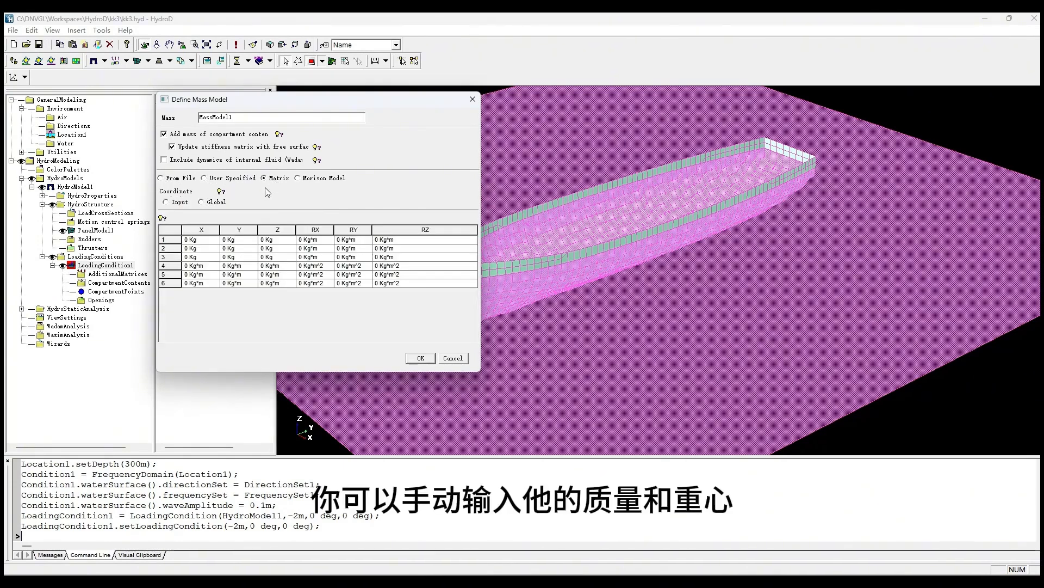
{"action": "left_click", "coordinate": [216, 241]}
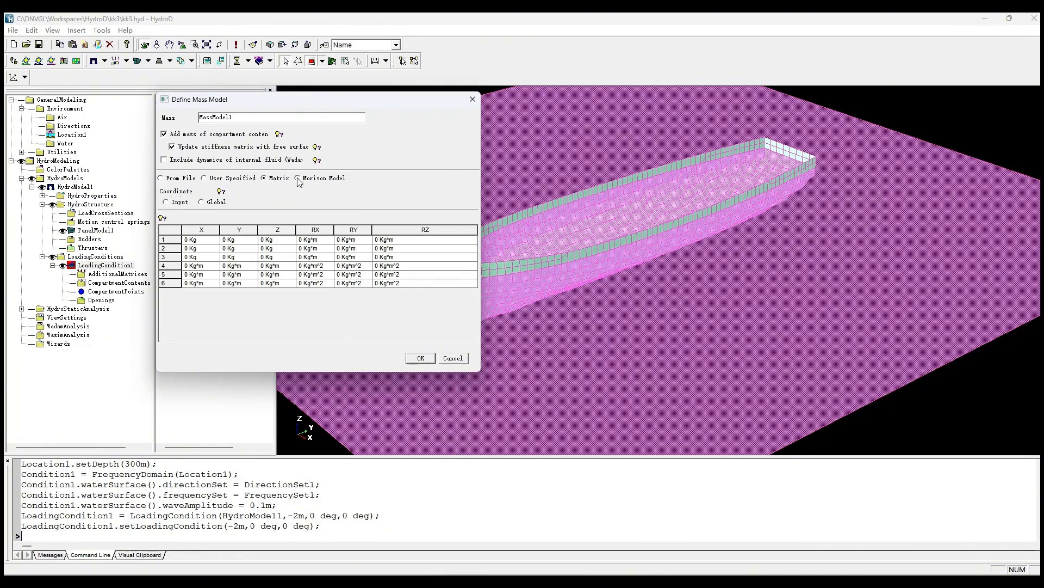
{"action": "left_click", "coordinate": [298, 179]}
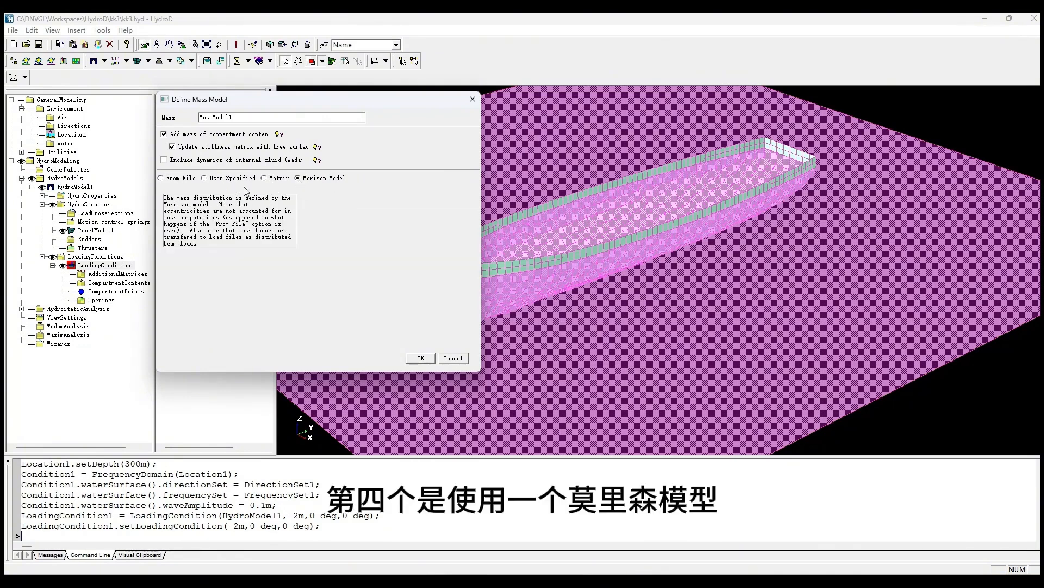
Step: Create MassModel1 as user specified, filling its mass and centre of gravity from buoyancy with a COB to COG distance of 1 m
{"action": "left_click", "coordinate": [214, 179]}
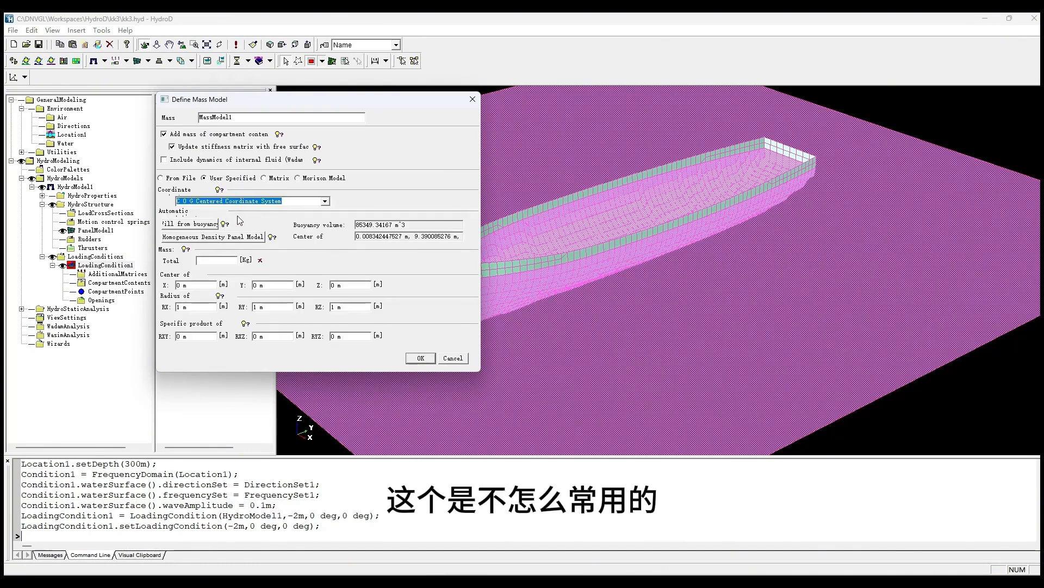
{"action": "left_click", "coordinate": [198, 226]}
{"action": "left_click", "coordinate": [314, 247]}
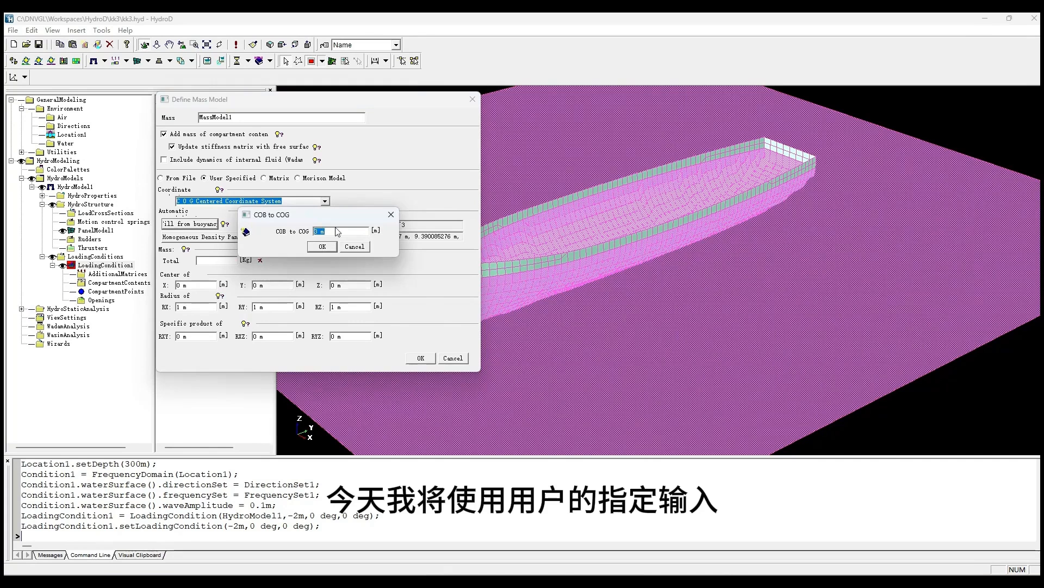
{"action": "type", "text": "1"}
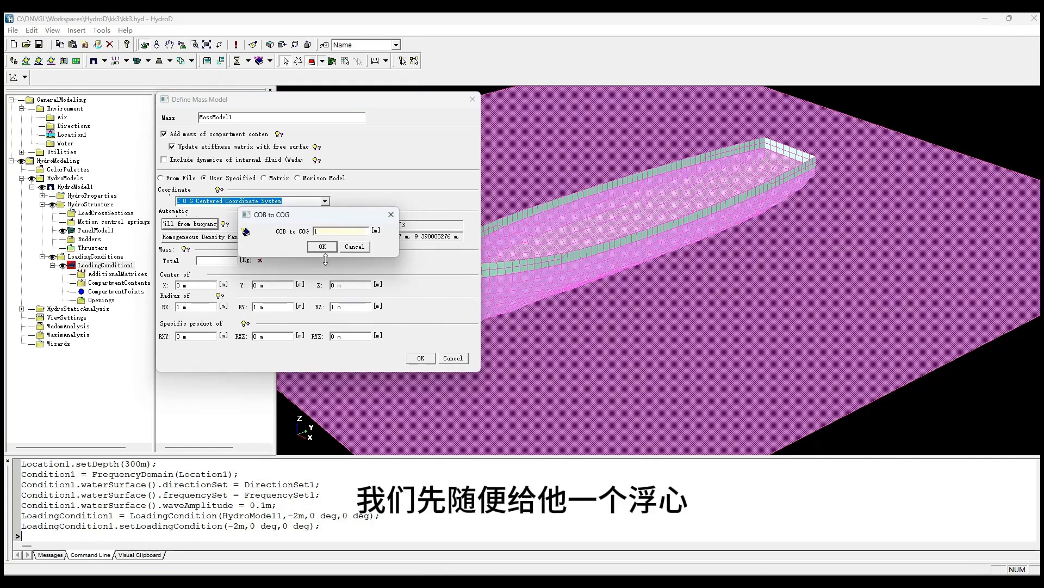
{"action": "left_click", "coordinate": [323, 247]}
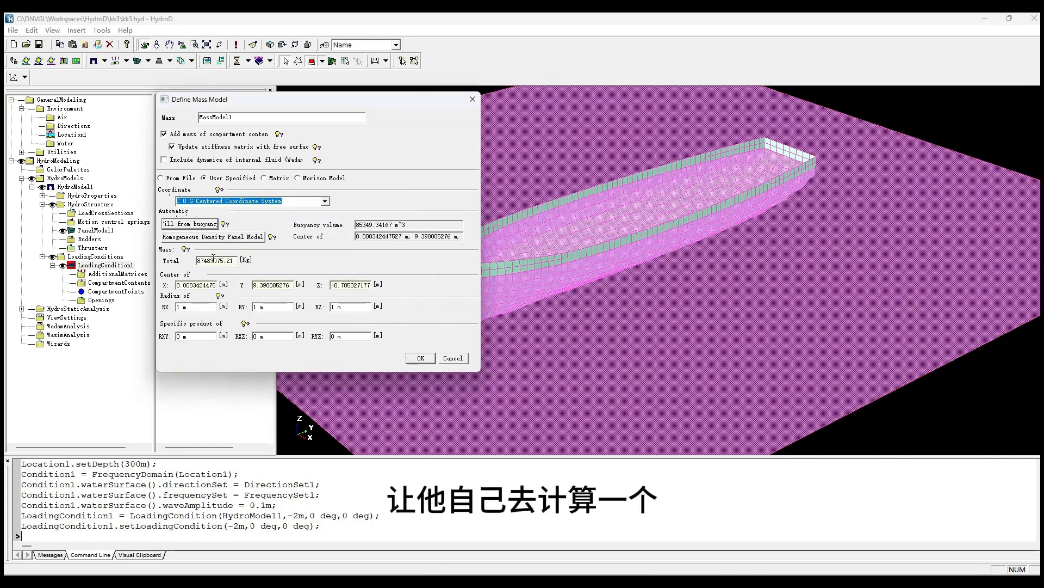
{"action": "left_click", "coordinate": [280, 285]}
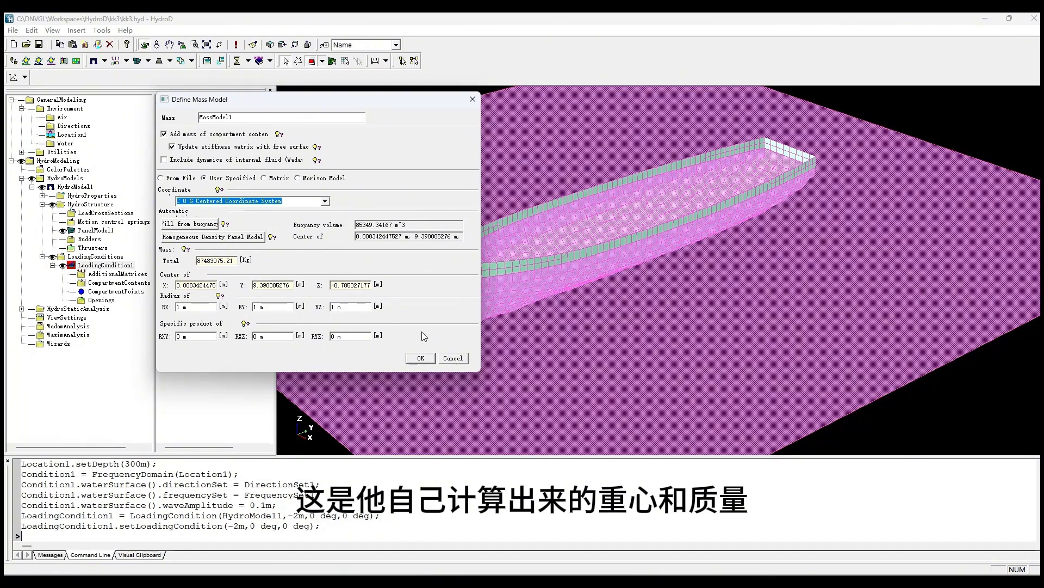
{"action": "left_click", "coordinate": [420, 358]}
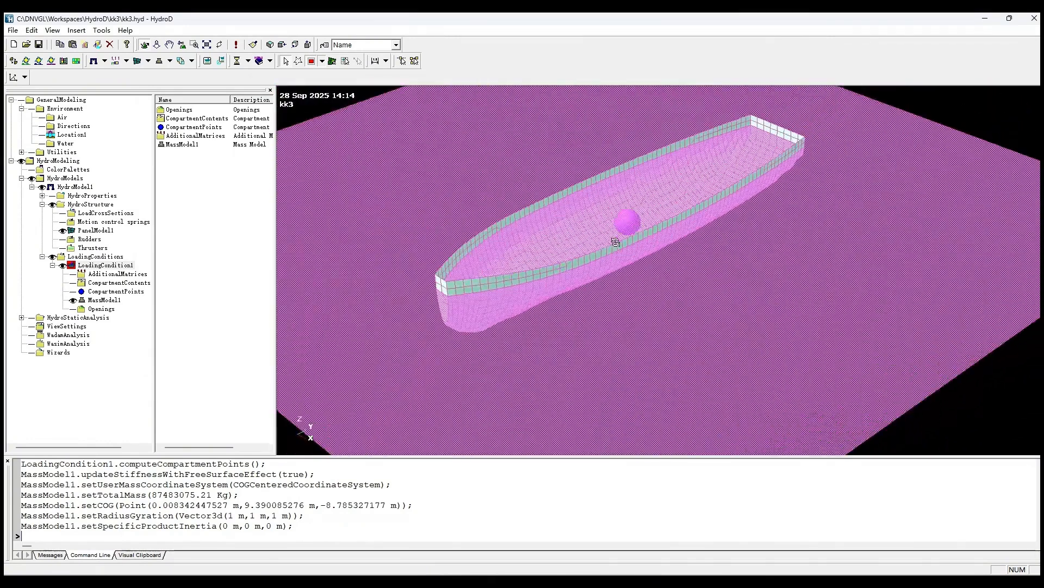
Step: Hide the water surface of LoadingCondition1 and inspect the mass point inside the hull
{"action": "left_click", "coordinate": [625, 220]}
{"action": "right_click", "coordinate": [856, 194]}
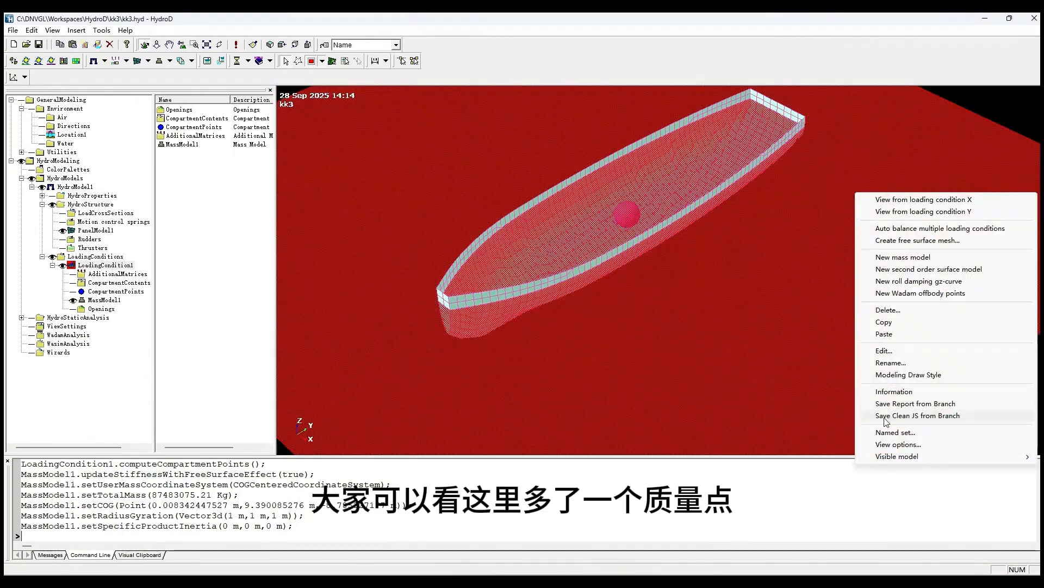
{"action": "mouse_move", "coordinate": [897, 456]}
{"action": "left_click", "coordinate": [787, 481]}
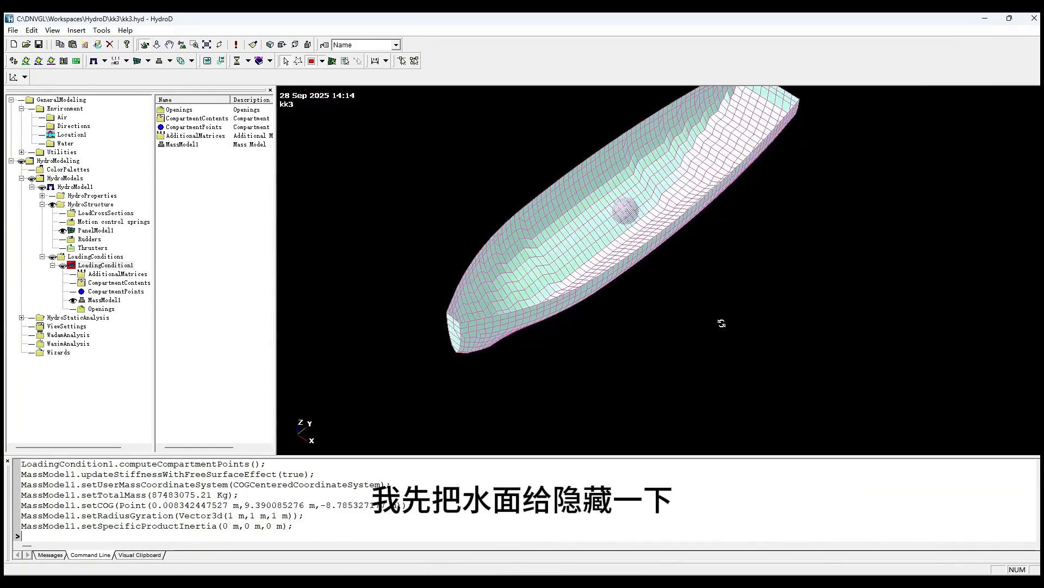
{"action": "left_click", "coordinate": [625, 213]}
{"action": "middle_click_drag", "start_coordinate": [626, 212], "coordinate": [620, 250]}
{"action": "scroll", "coordinate": [651, 202], "scroll_direction": "up", "scroll_amount": 5}
{"action": "scroll", "coordinate": [620, 250], "scroll_direction": "down", "scroll_amount": 5}
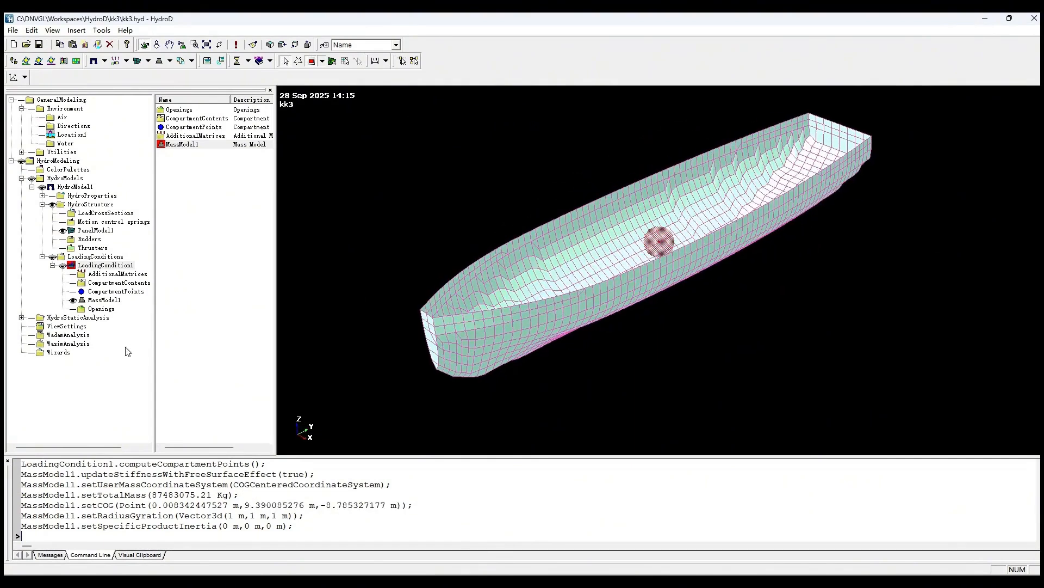
Step: Create a single-body Wadam run using HydroModel1, LoadingCondition1 and the environment Condition1
{"action": "right_click", "coordinate": [76, 336]}
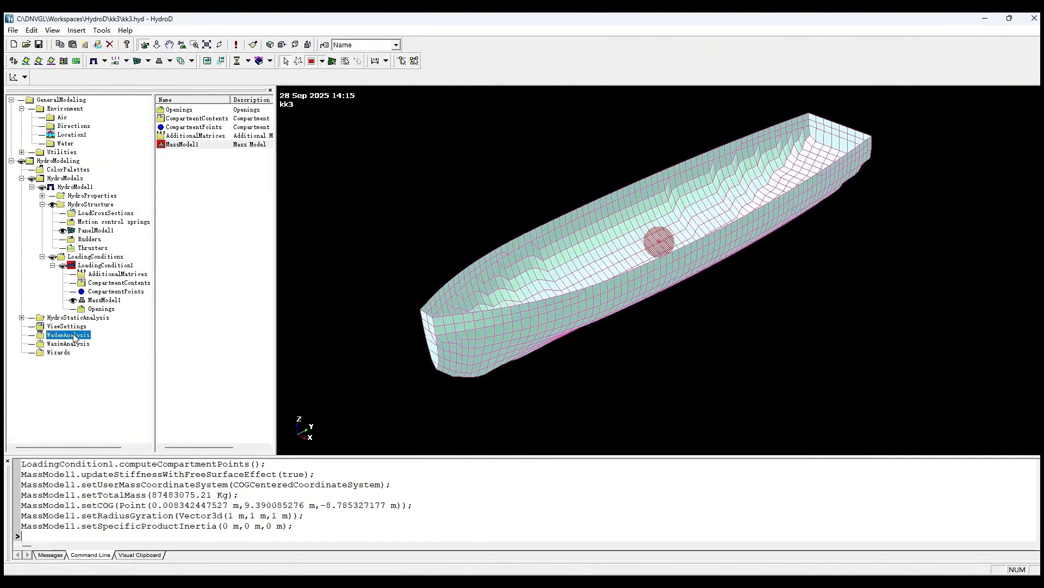
{"action": "left_click", "coordinate": [114, 340]}
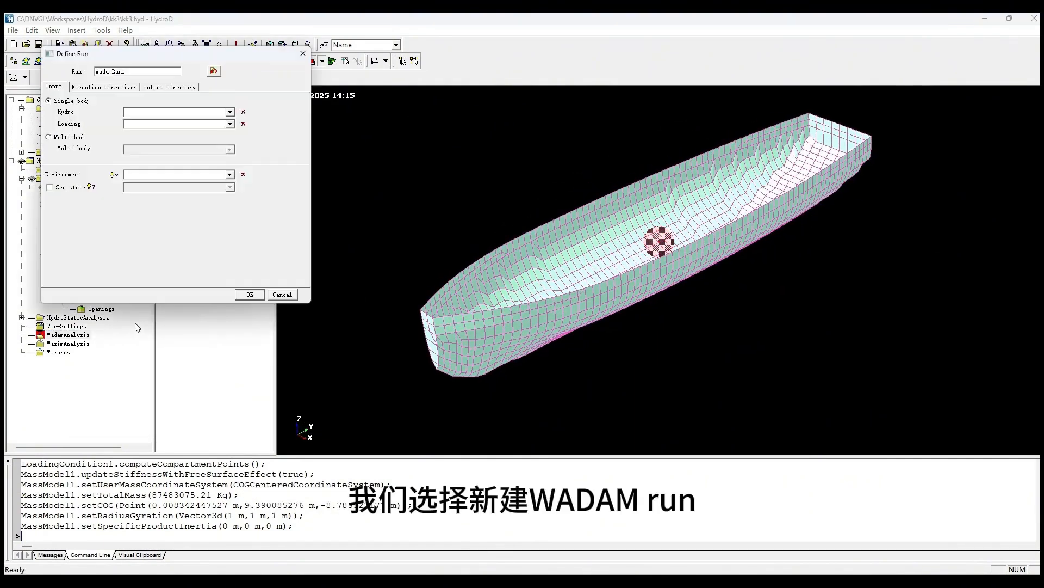
{"action": "left_click_drag", "start_coordinate": [188, 53], "coordinate": [290, 98]}
{"action": "left_click", "coordinate": [332, 156]}
{"action": "left_click", "coordinate": [326, 164]}
{"action": "left_click", "coordinate": [333, 170]}
{"action": "left_click", "coordinate": [321, 177]}
{"action": "left_click", "coordinate": [332, 219]}
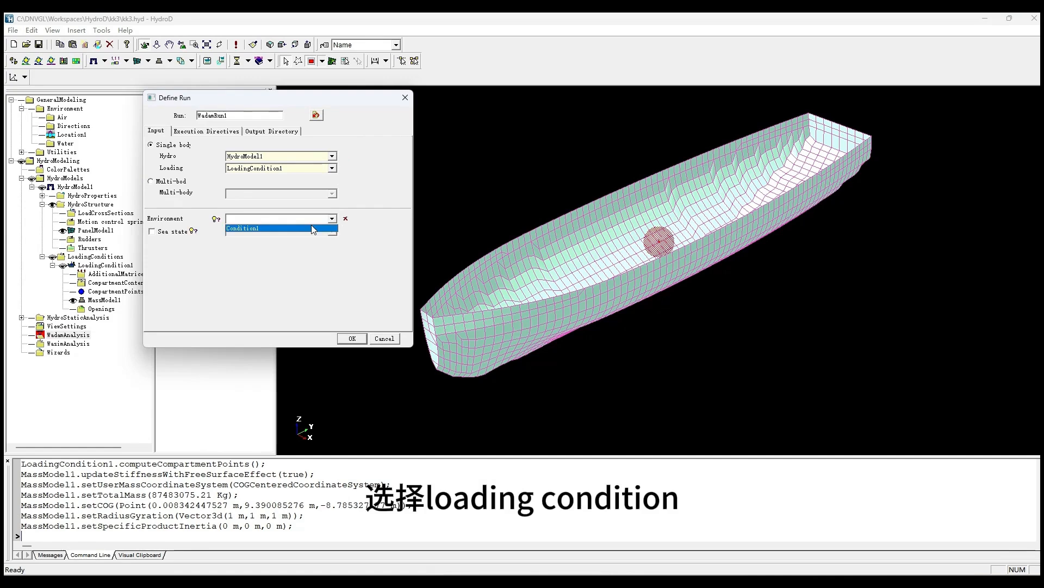
{"action": "left_click", "coordinate": [313, 229]}
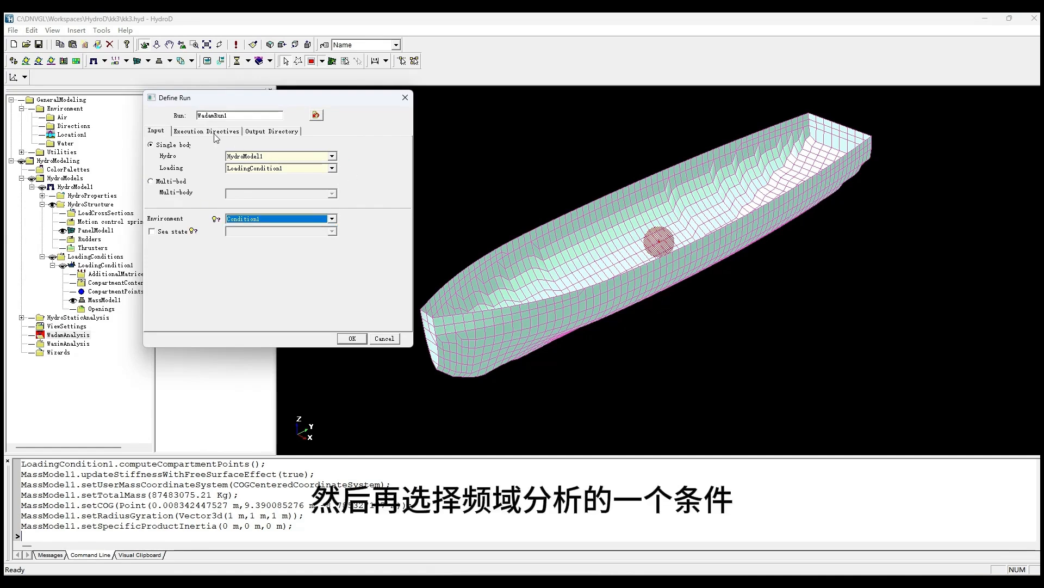
{"action": "left_click", "coordinate": [352, 338]}
Step: Run the WadamRun1 analysis with all its activities and close the activity monitor once it finishes
{"action": "left_click", "coordinate": [21, 334]}
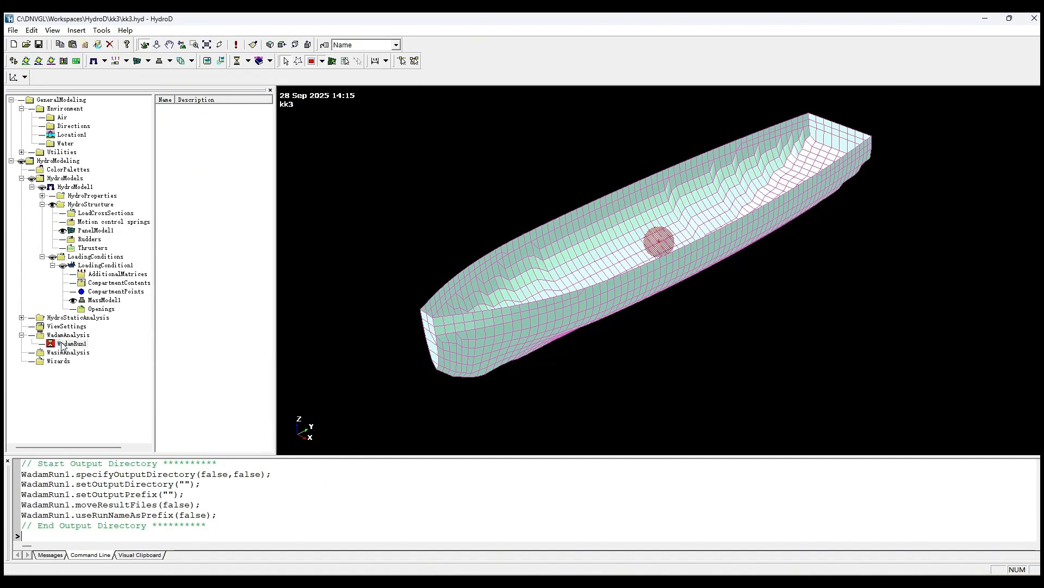
{"action": "right_click", "coordinate": [68, 343]}
{"action": "left_click", "coordinate": [90, 351]}
{"action": "left_click_drag", "start_coordinate": [347, 59], "coordinate": [460, 98]}
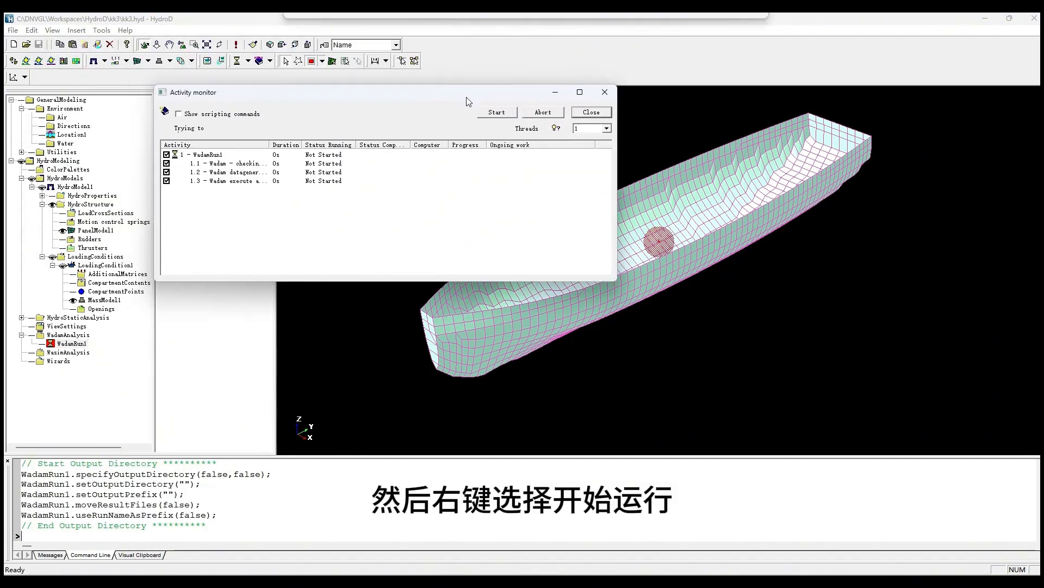
{"action": "left_click", "coordinate": [497, 112]}
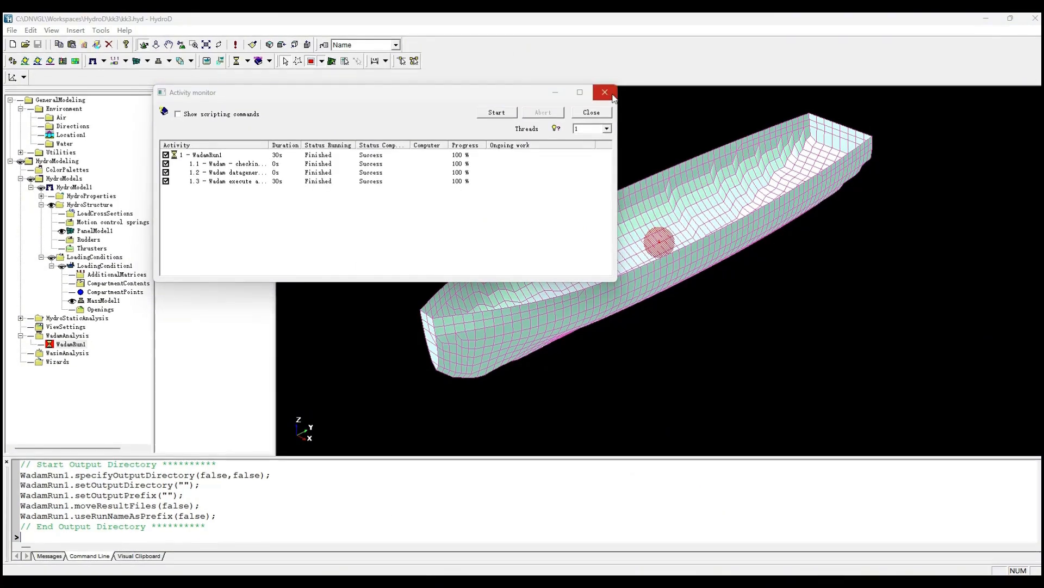
{"action": "left_click", "coordinate": [611, 93]}
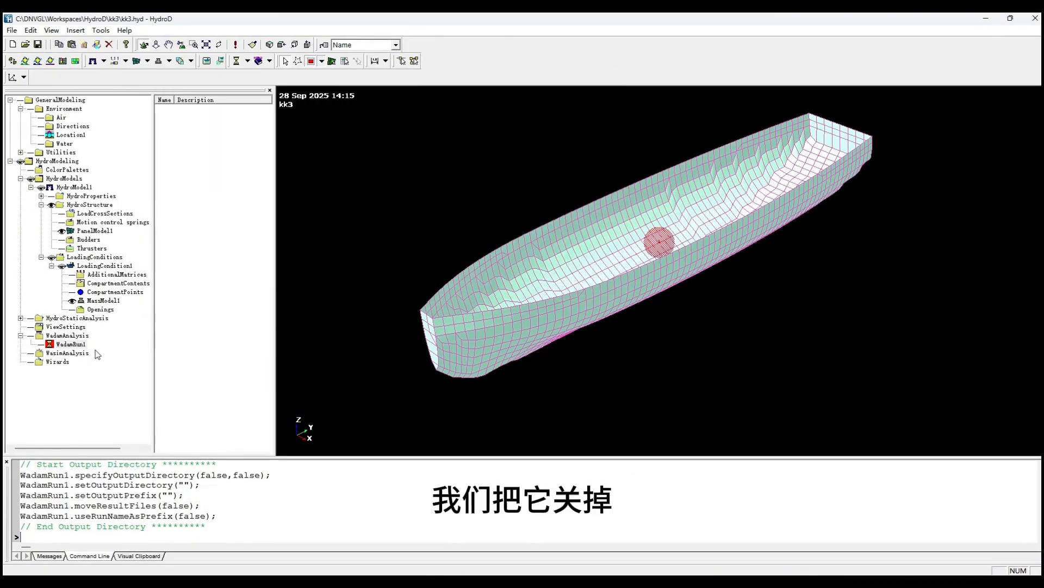
Step: Open the WadamRun1 results in Postresp and place its window over the model view
{"action": "right_click", "coordinate": [69, 345]}
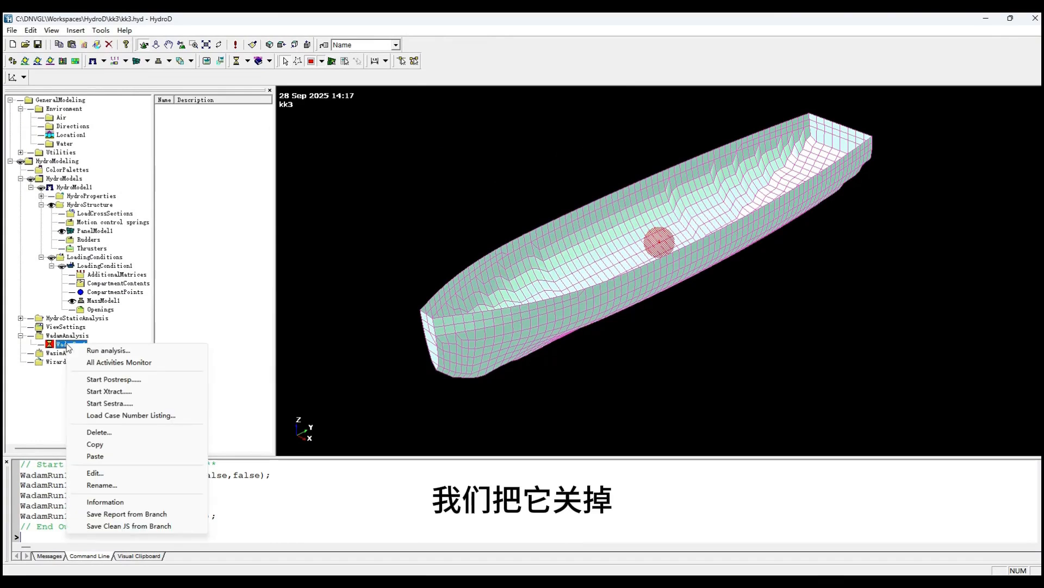
{"action": "left_click", "coordinate": [140, 378]}
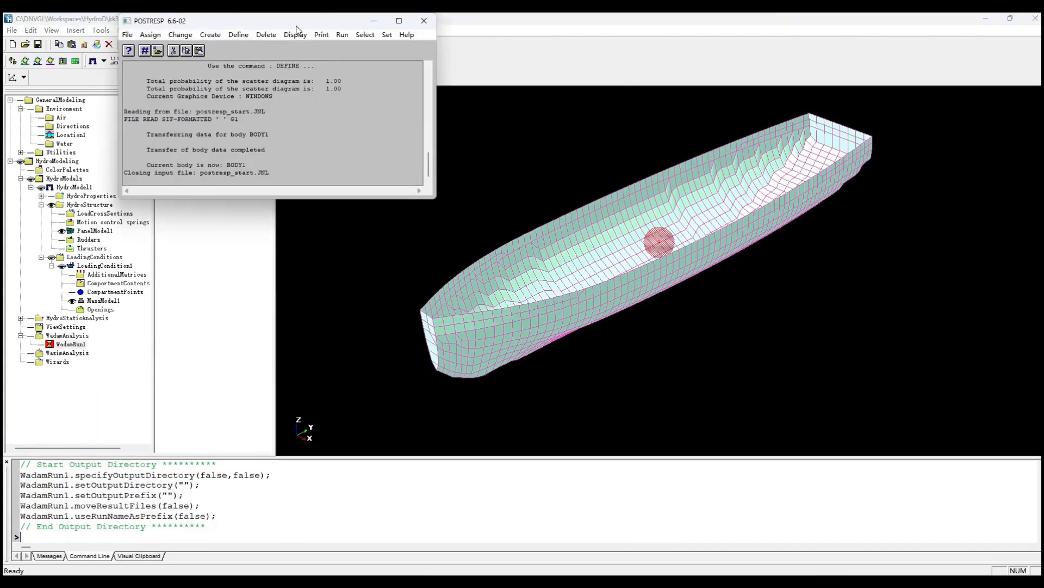
{"action": "left_click_drag", "start_coordinate": [297, 28], "coordinate": [499, 162]}
Step: Define the presentation options with Period as the abscissa axis and Degrees as the ordinate units
{"action": "left_click", "coordinate": [448, 171]}
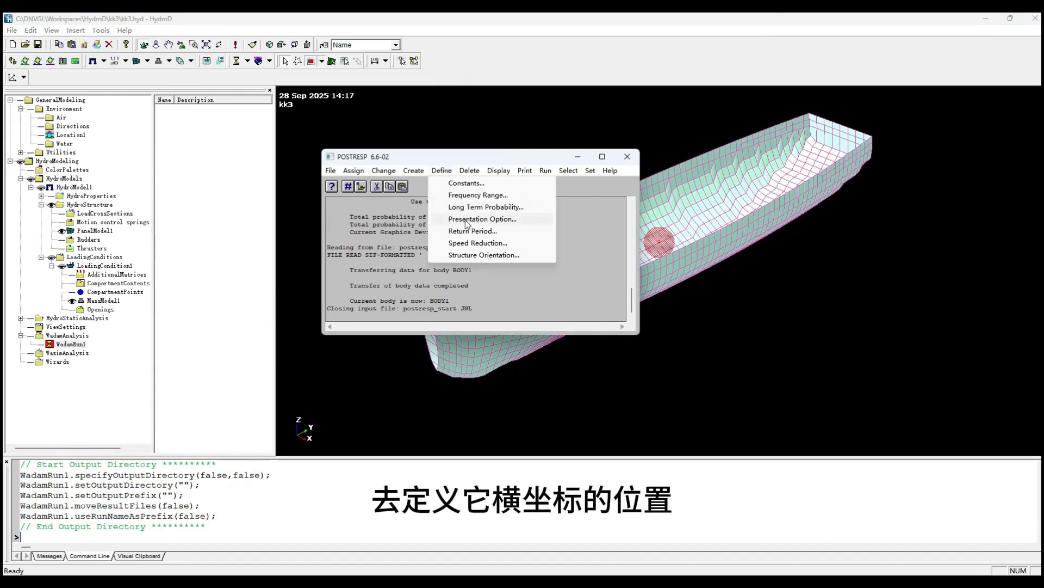
{"action": "left_click", "coordinate": [467, 219]}
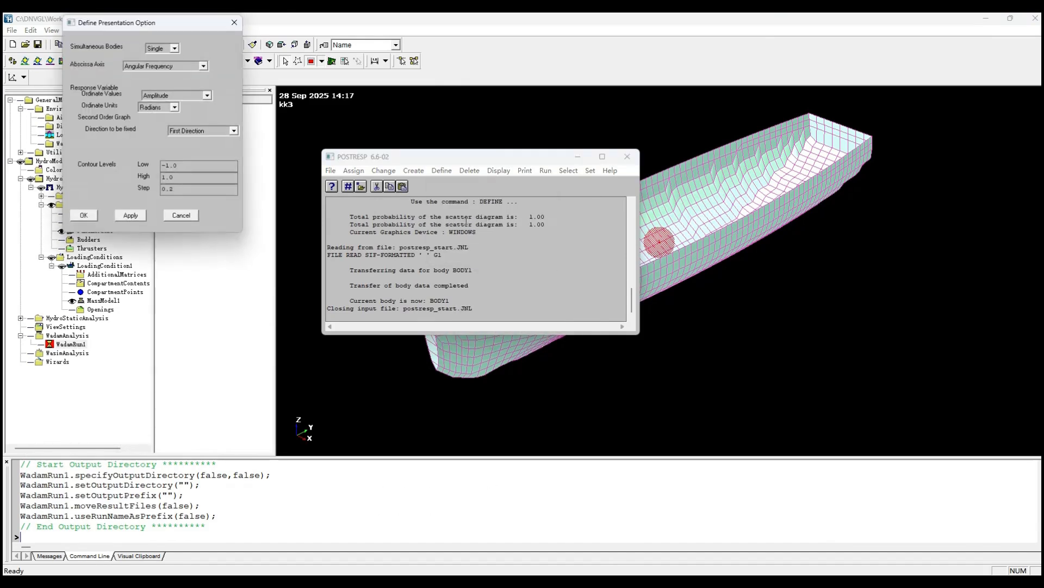
{"action": "left_click_drag", "start_coordinate": [137, 25], "coordinate": [179, 150]}
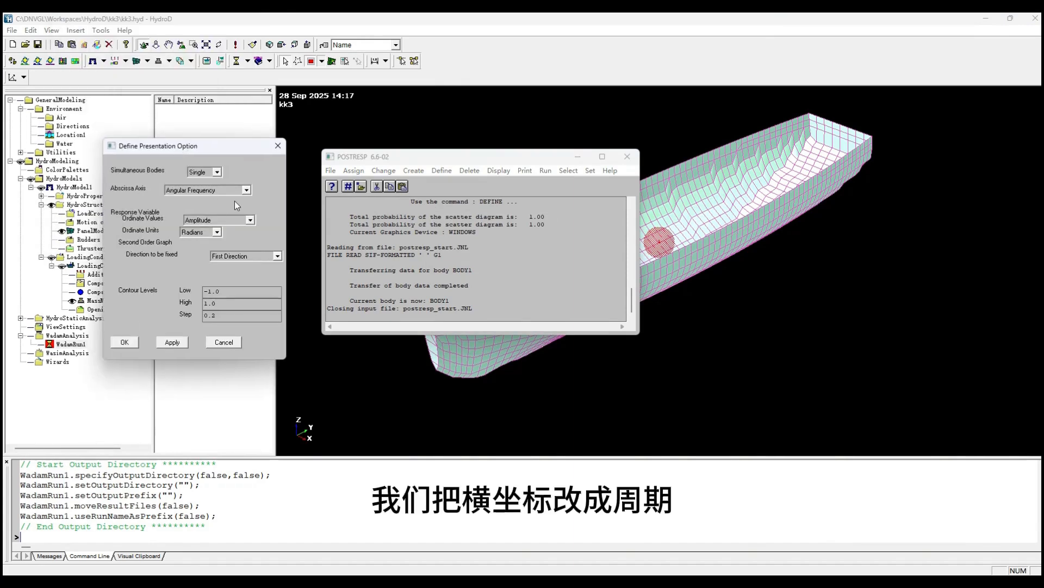
{"action": "left_click", "coordinate": [246, 190]}
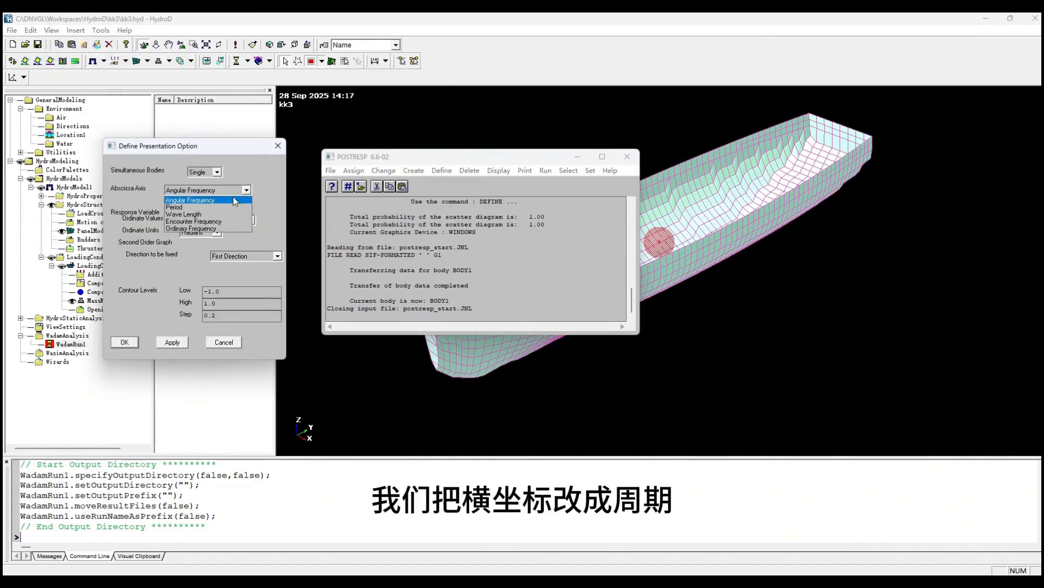
{"action": "left_click", "coordinate": [208, 206]}
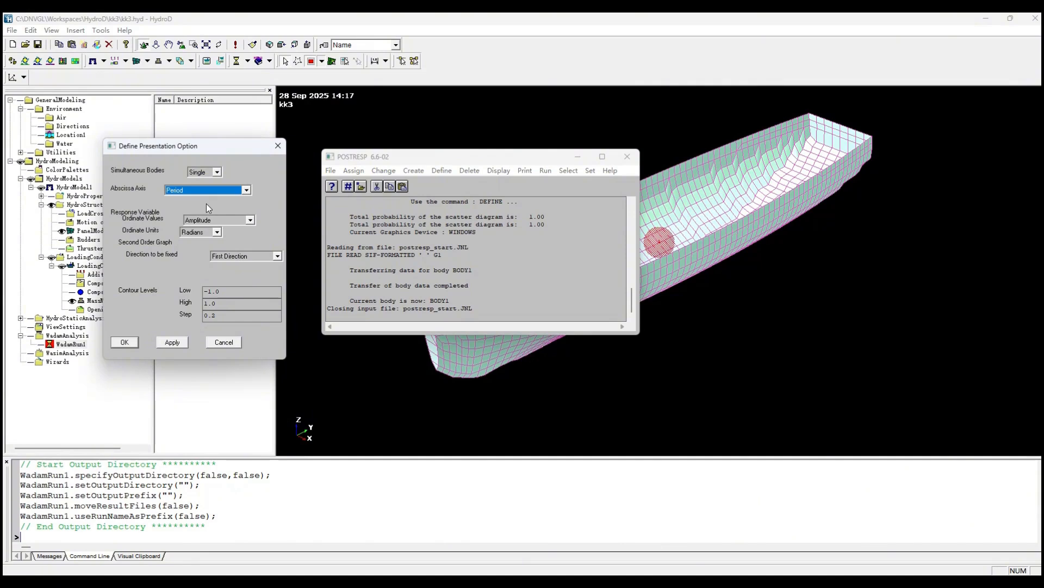
{"action": "left_click", "coordinate": [217, 232]}
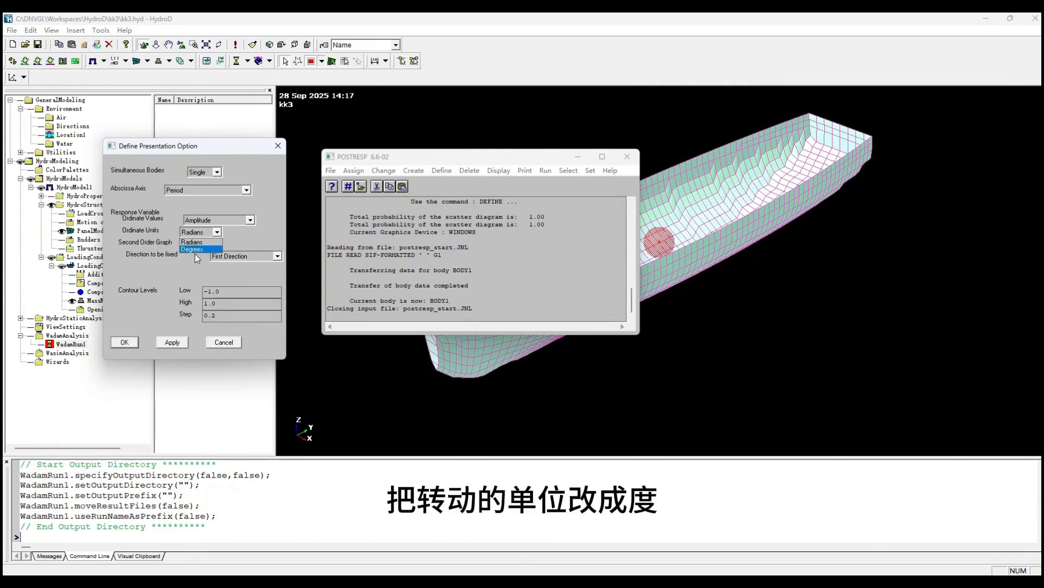
{"action": "left_click", "coordinate": [195, 249]}
{"action": "left_click", "coordinate": [125, 342]}
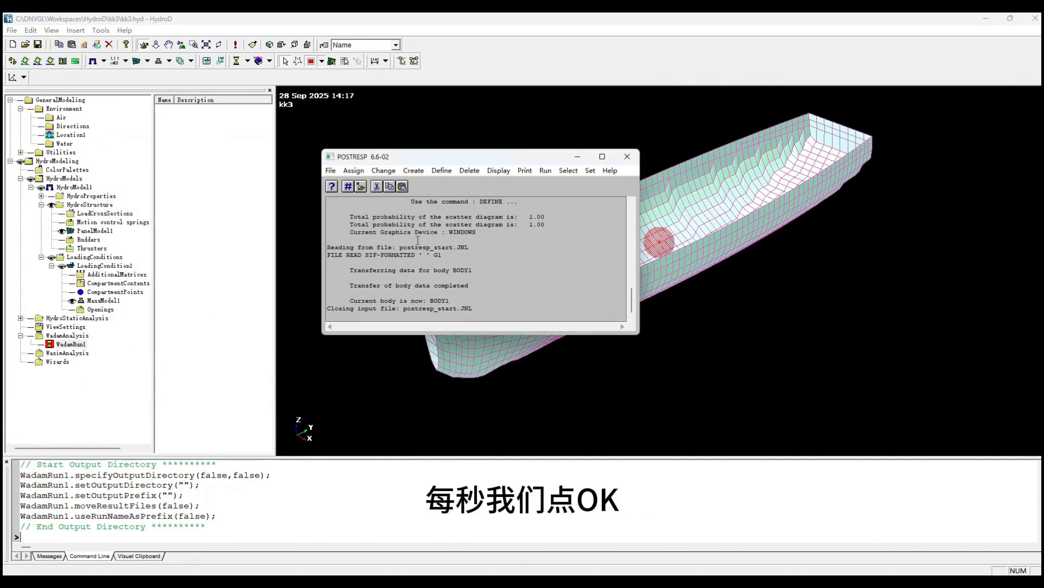
Step: Open the response variable display and go through the first-order motion variables from HEAVE to YAW and the available wave directions
{"action": "left_click", "coordinate": [495, 172]}
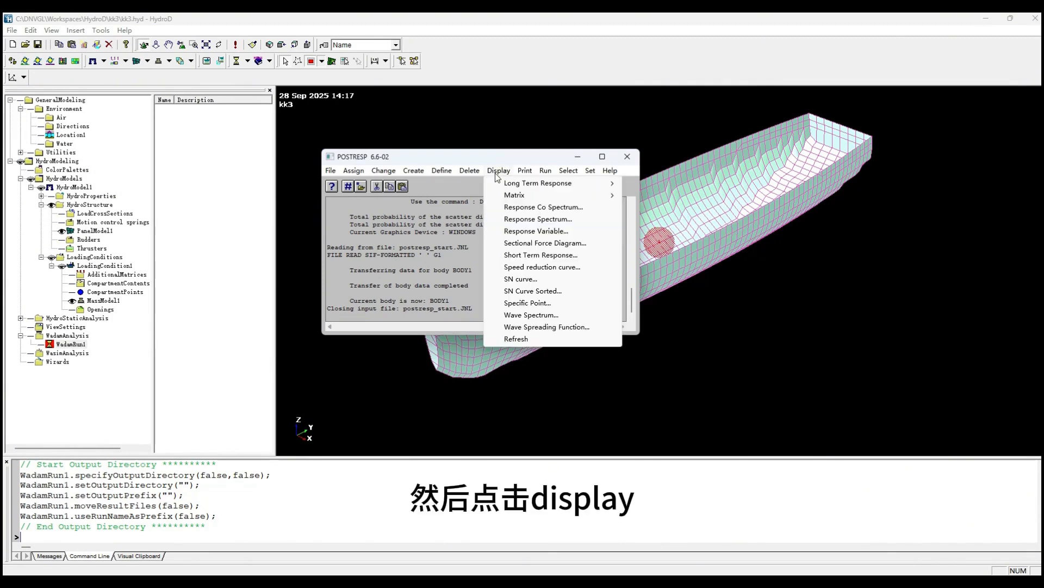
{"action": "left_click", "coordinate": [519, 231]}
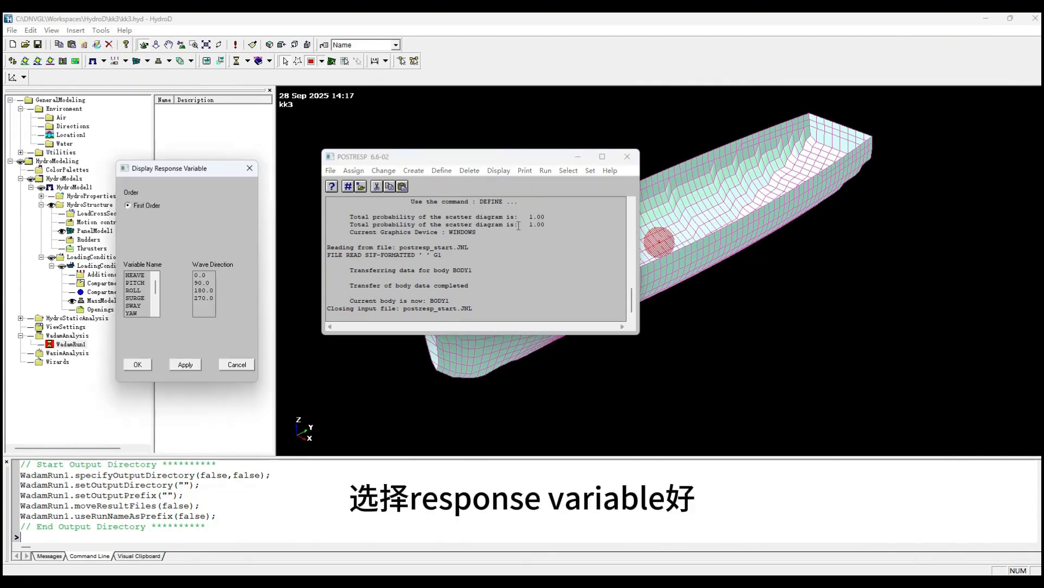
{"action": "left_click", "coordinate": [136, 274]}
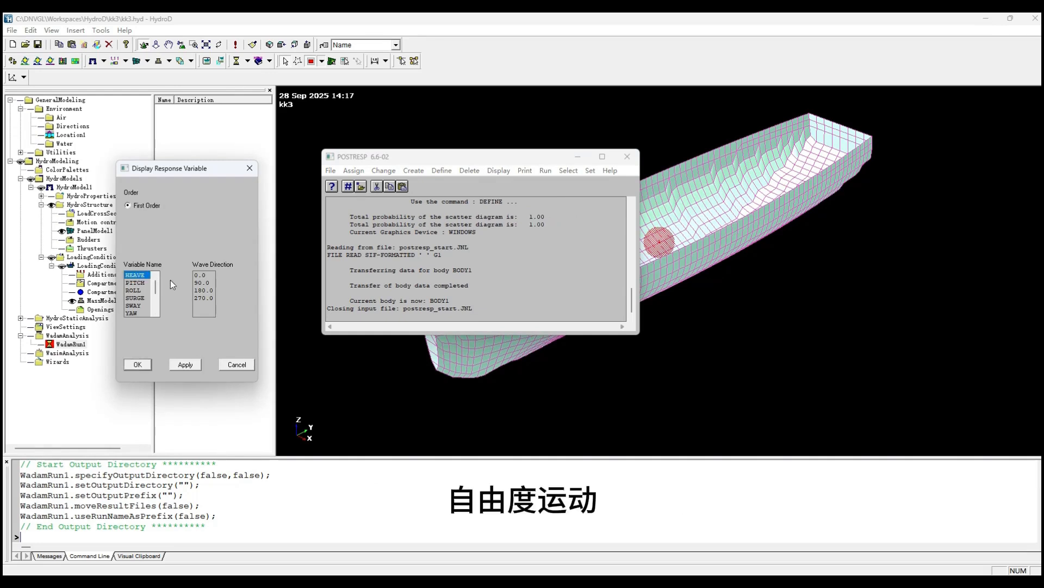
{"action": "scroll", "coordinate": [139, 294], "scroll_direction": "down", "scroll_amount": 2}
{"action": "scroll", "coordinate": [137, 305], "scroll_direction": "up", "scroll_amount": 2}
{"action": "left_click", "coordinate": [142, 283]}
{"action": "left_click", "coordinate": [142, 290]}
{"action": "left_click", "coordinate": [141, 298]}
{"action": "left_click", "coordinate": [139, 305]}
{"action": "left_click", "coordinate": [135, 314]}
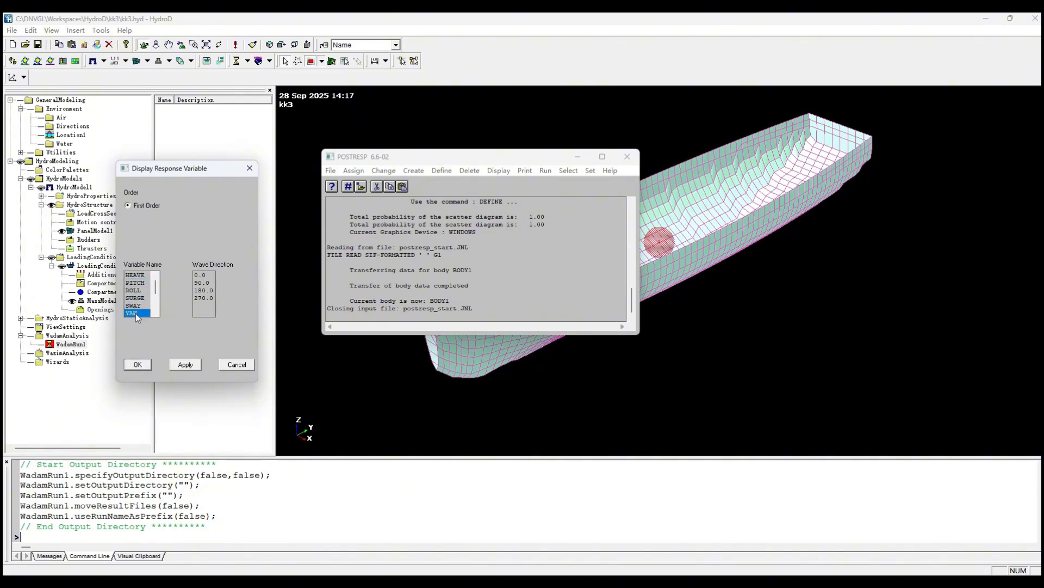
{"action": "left_click", "coordinate": [203, 298]}
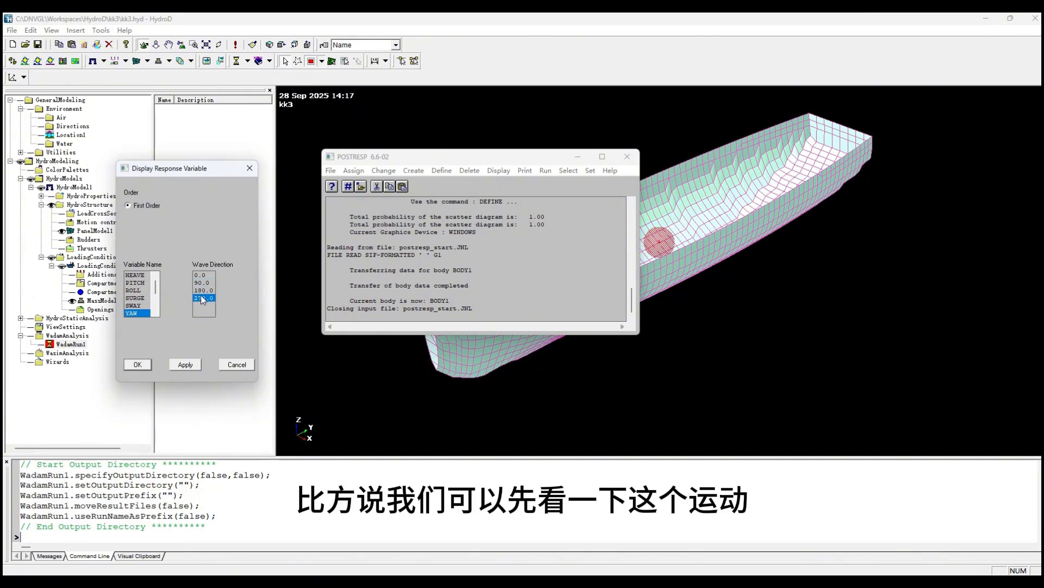
Step: Plot the HEAVE response variable for wave direction 0.0 and move the dialog clear of the graph
{"action": "left_click", "coordinate": [136, 275]}
{"action": "left_click", "coordinate": [201, 275]}
{"action": "left_click", "coordinate": [185, 364]}
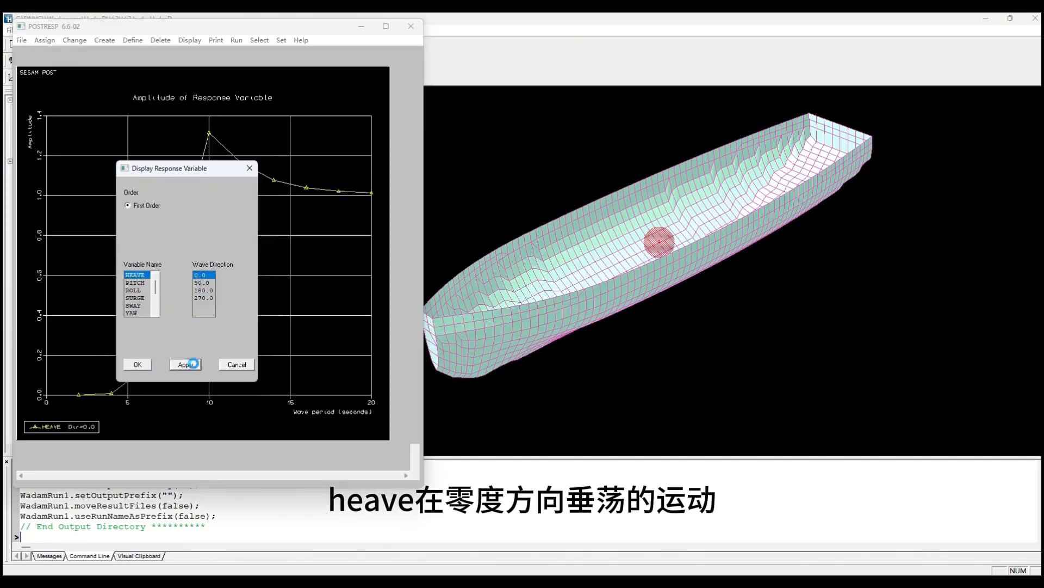
{"action": "left_click_drag", "start_coordinate": [222, 175], "coordinate": [653, 193]}
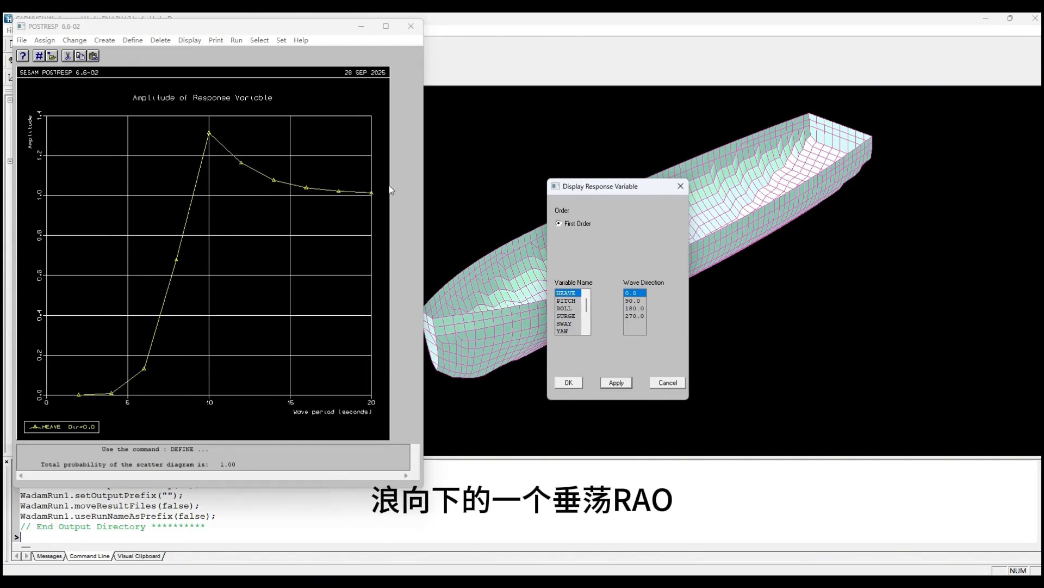
Step: Plot the FORCE1 response variable for wave direction 0.0, then close the response variable dialog
{"action": "left_click_drag", "start_coordinate": [586, 307], "coordinate": [587, 334]}
{"action": "left_click", "coordinate": [576, 293]}
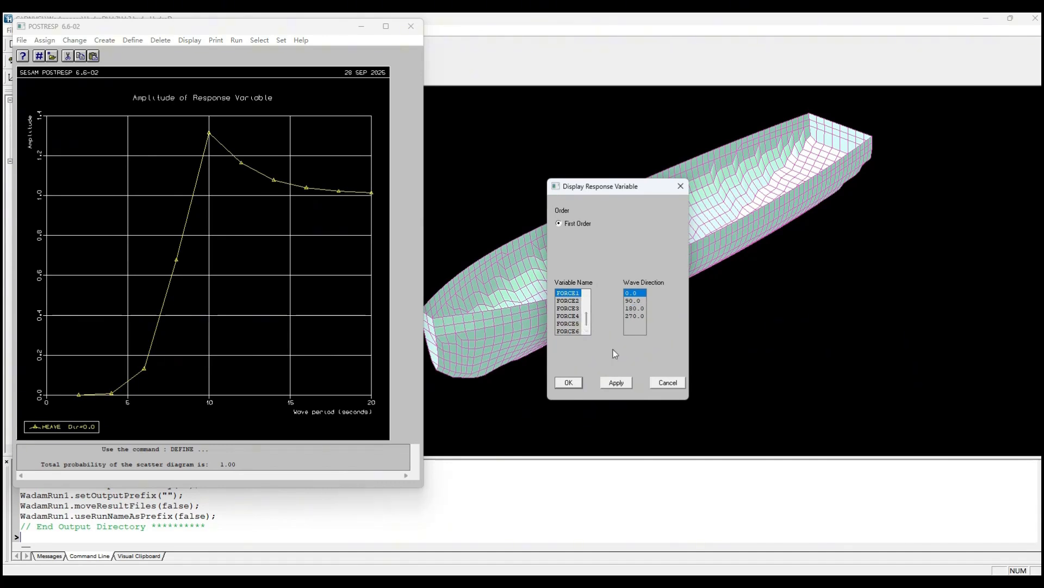
{"action": "left_click", "coordinate": [617, 382]}
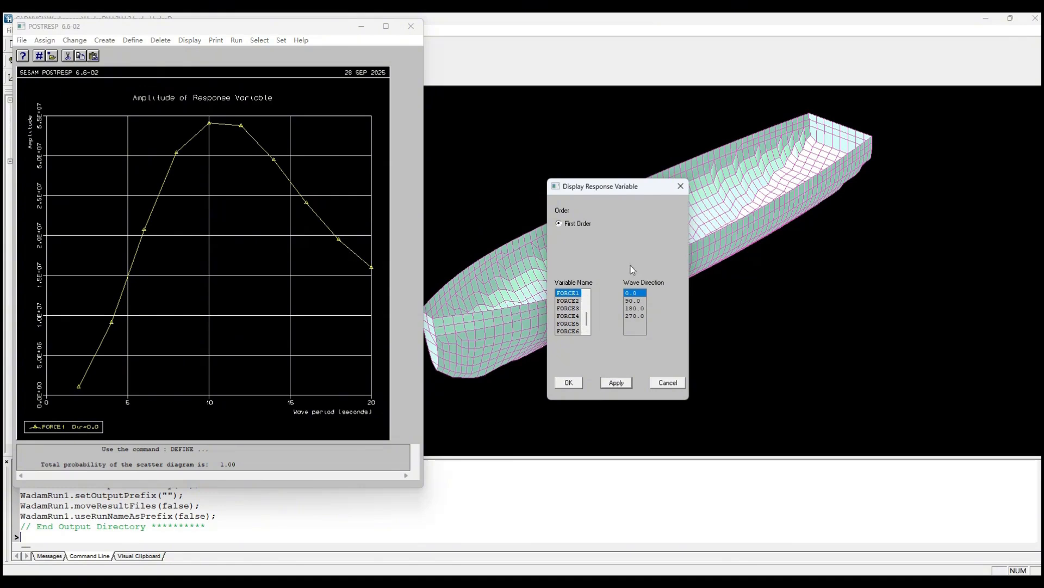
{"action": "left_click", "coordinate": [680, 187]}
Step: Plot element 11 of the added mass matrix and move the dialog clear of the graph
{"action": "left_click", "coordinate": [189, 40]}
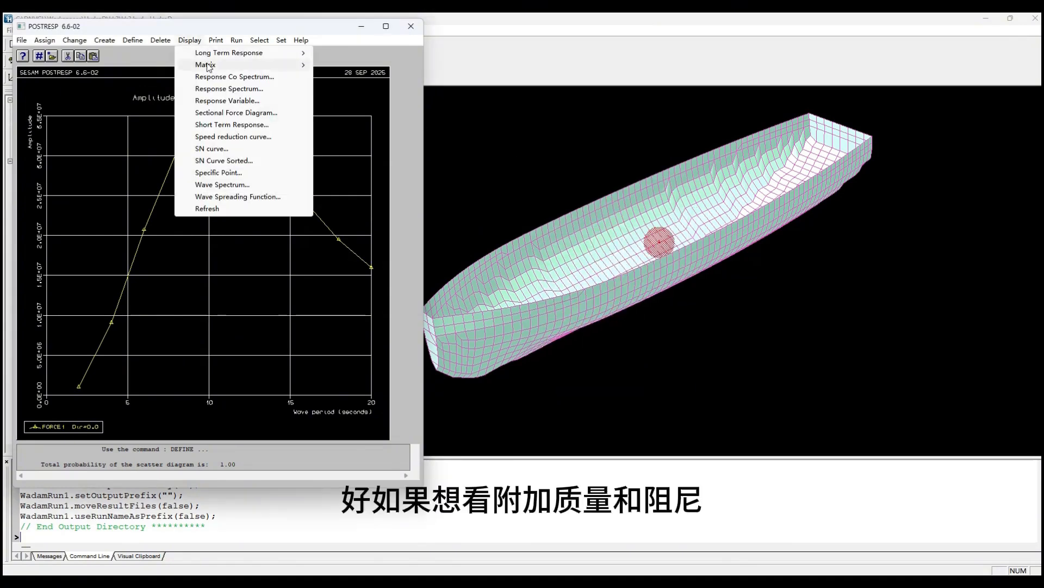
{"action": "mouse_move", "coordinate": [217, 65]}
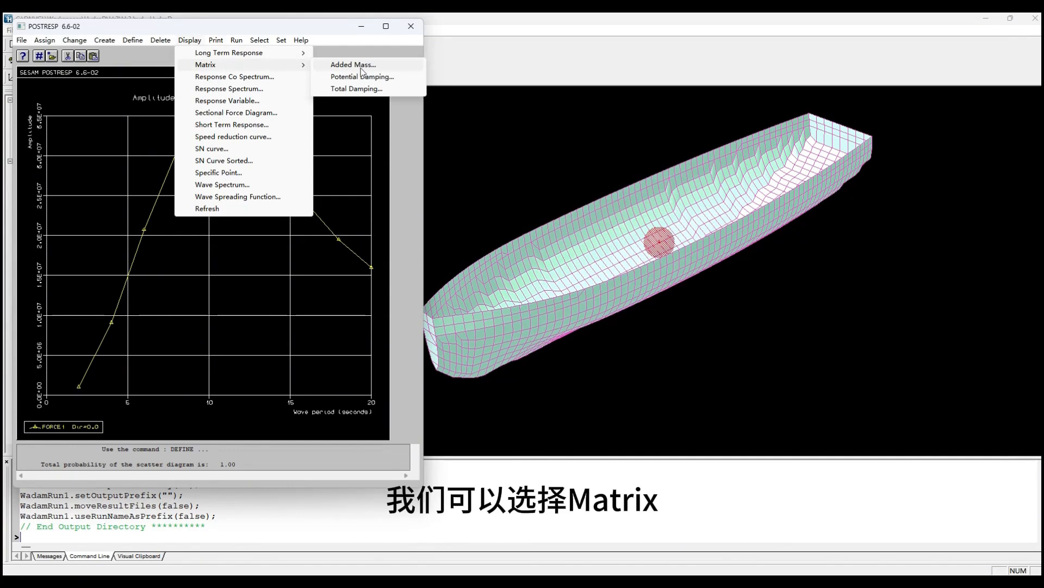
{"action": "left_click", "coordinate": [353, 65]}
{"action": "left_click", "coordinate": [129, 148]}
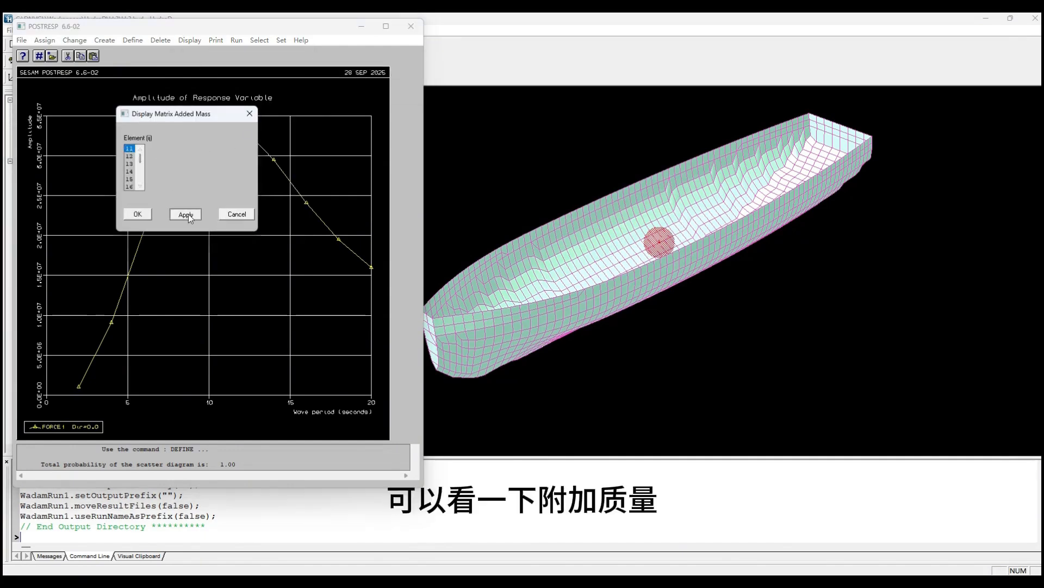
{"action": "left_click", "coordinate": [186, 214]}
{"action": "left_click_drag", "start_coordinate": [198, 113], "coordinate": [548, 156]}
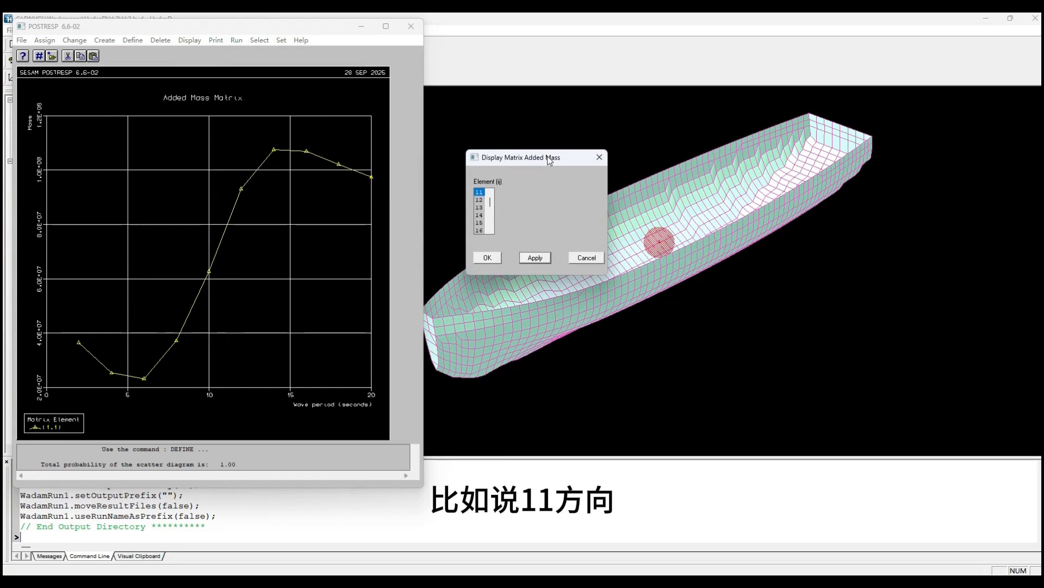
Step: Plot element 22 of the added mass matrix and close its dialog
{"action": "scroll", "coordinate": [480, 218], "scroll_direction": "down", "scroll_amount": 1}
{"action": "left_click", "coordinate": [481, 221]}
{"action": "left_click", "coordinate": [547, 259]}
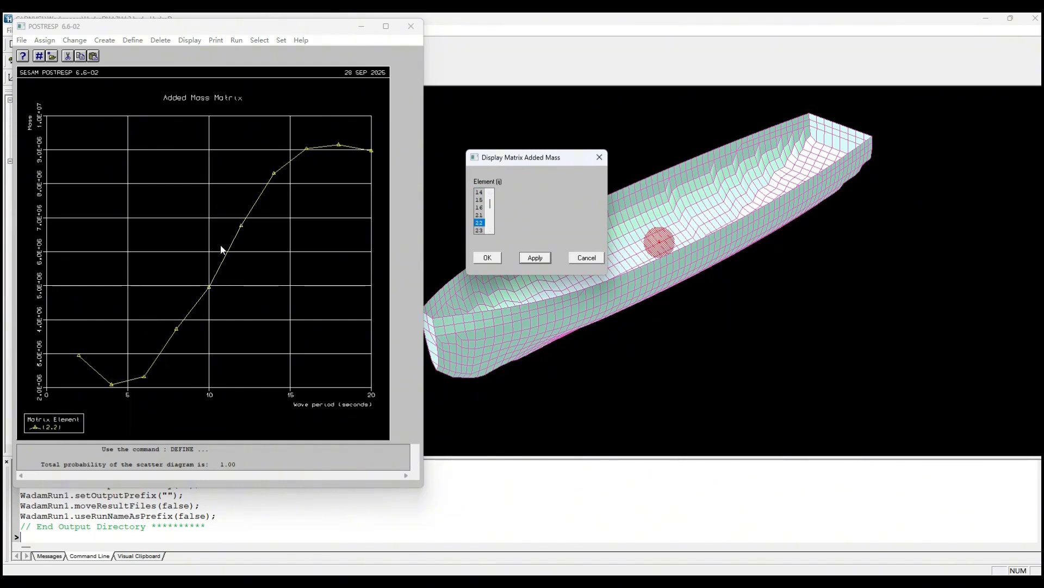
{"action": "left_click", "coordinate": [599, 157]}
Step: Print the first-order HEAVE response variable for wave direction 0.0 as a table
{"action": "left_click", "coordinate": [216, 40]}
{"action": "mouse_move", "coordinate": [269, 107]}
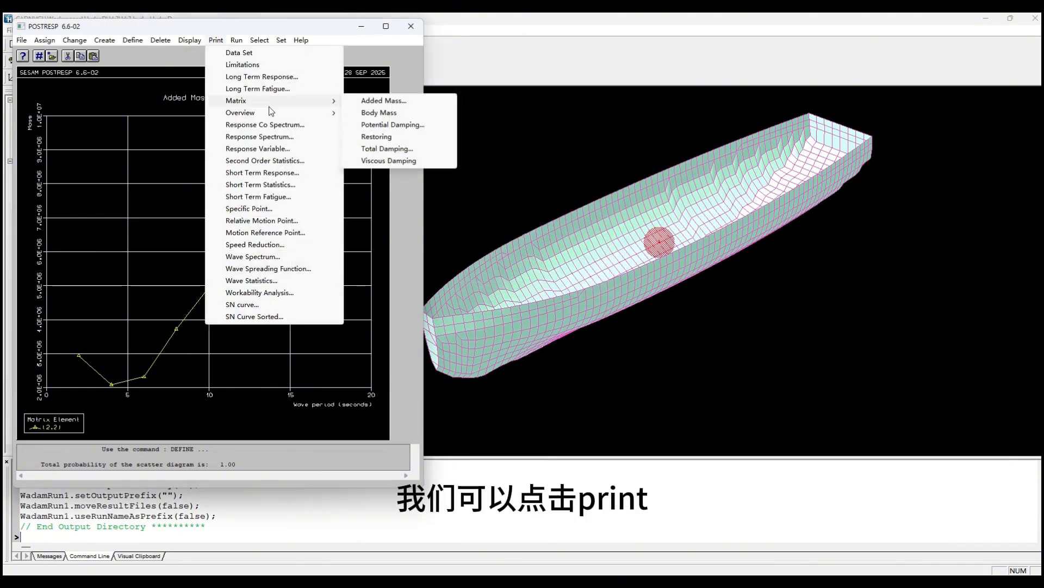
{"action": "left_click", "coordinate": [218, 42]}
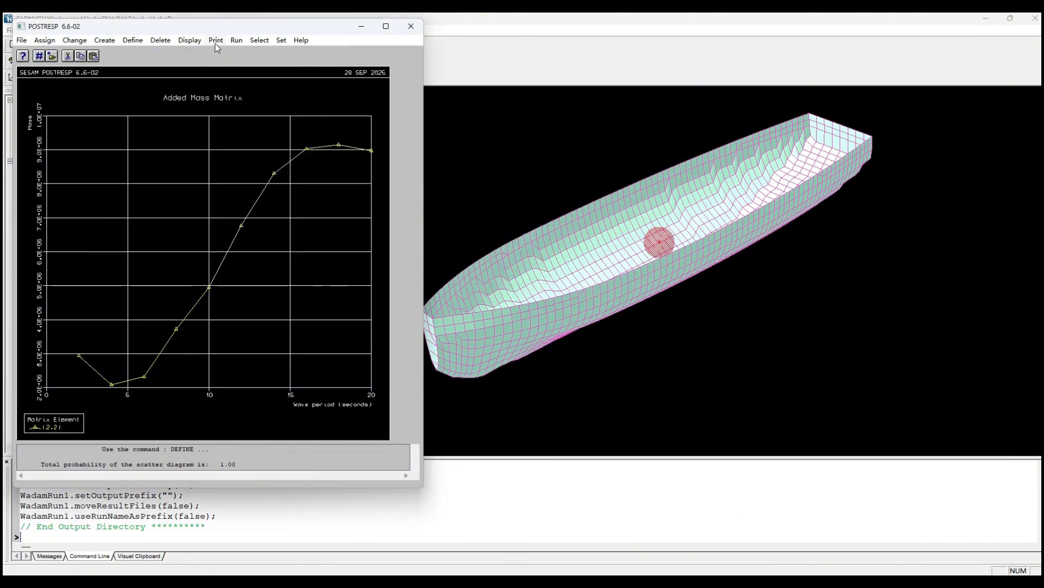
{"action": "left_click", "coordinate": [216, 40]}
{"action": "left_click", "coordinate": [307, 148]}
{"action": "left_click", "coordinate": [143, 135]}
{"action": "left_click", "coordinate": [200, 135]}
{"action": "left_click", "coordinate": [133, 200]}
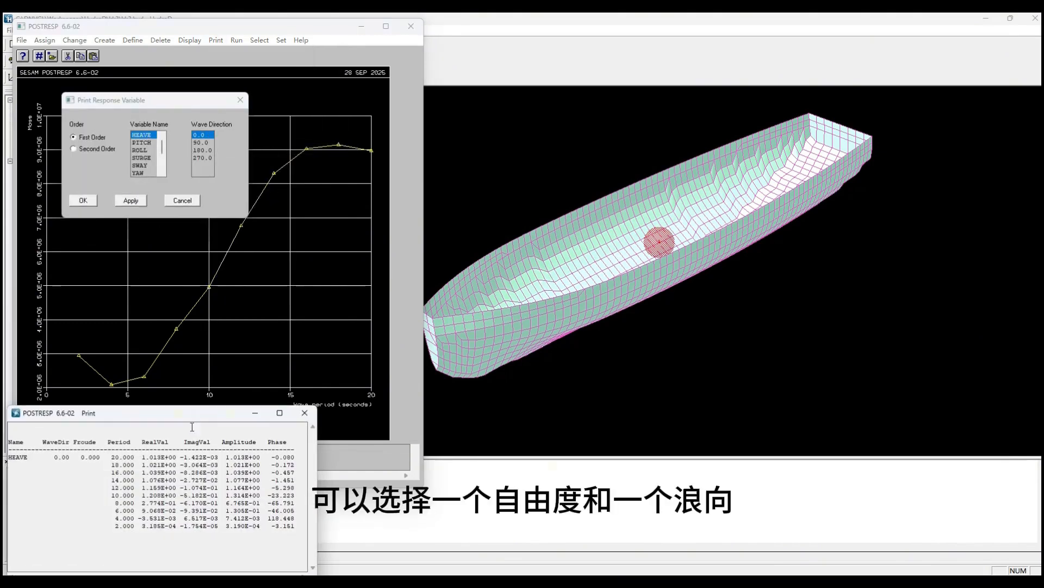
Step: Copy the whole printed HEAVE table, then close the print window, the print dialog and Postresp
{"action": "left_click_drag", "start_coordinate": [200, 412], "coordinate": [375, 259]}
{"action": "left_click_drag", "start_coordinate": [471, 376], "coordinate": [170, 292]}
{"action": "right_click", "coordinate": [197, 292]}
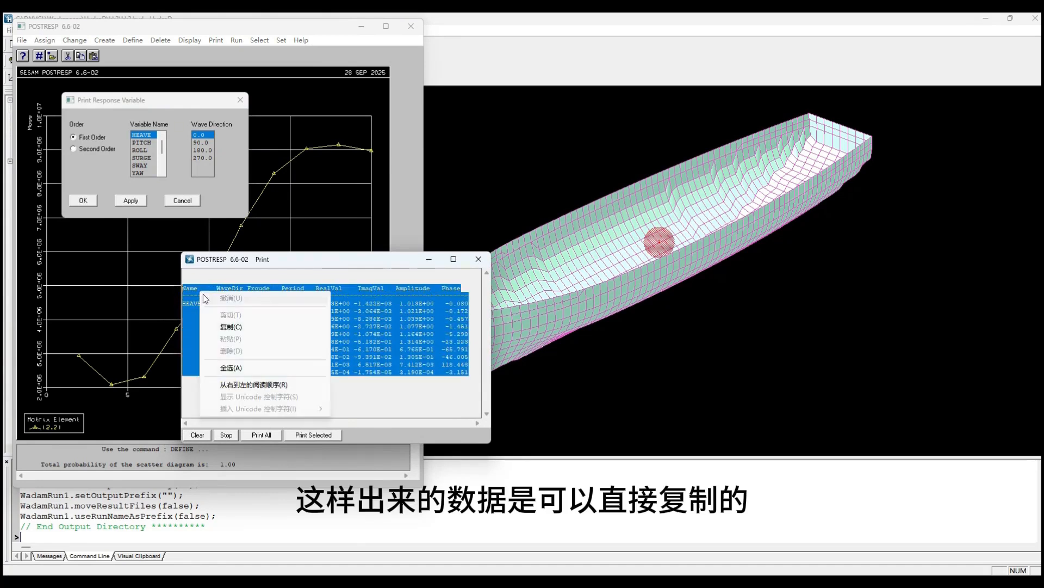
{"action": "left_click", "coordinate": [241, 328]}
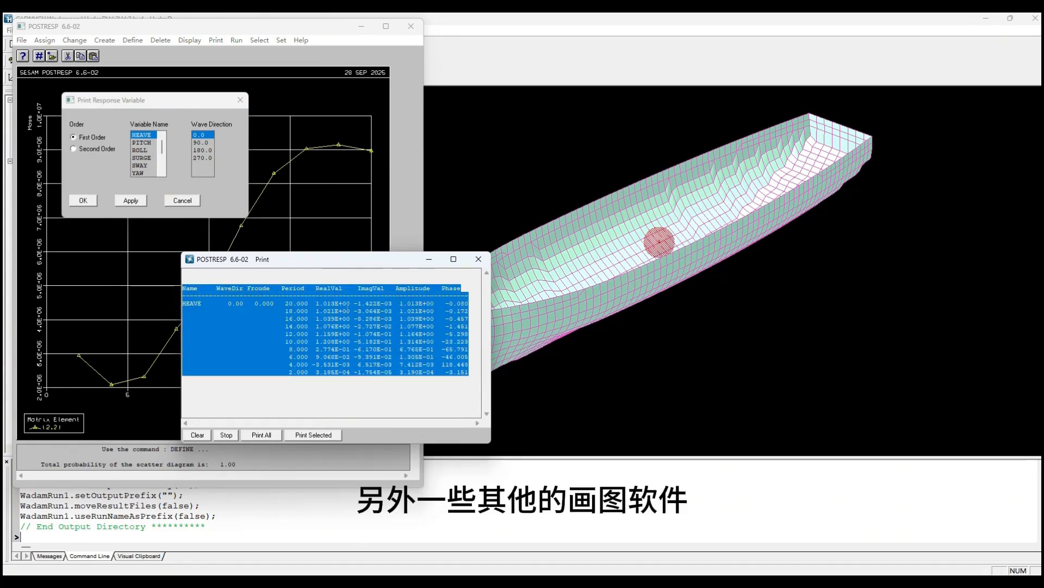
{"action": "left_click", "coordinate": [479, 261]}
{"action": "left_click", "coordinate": [240, 100]}
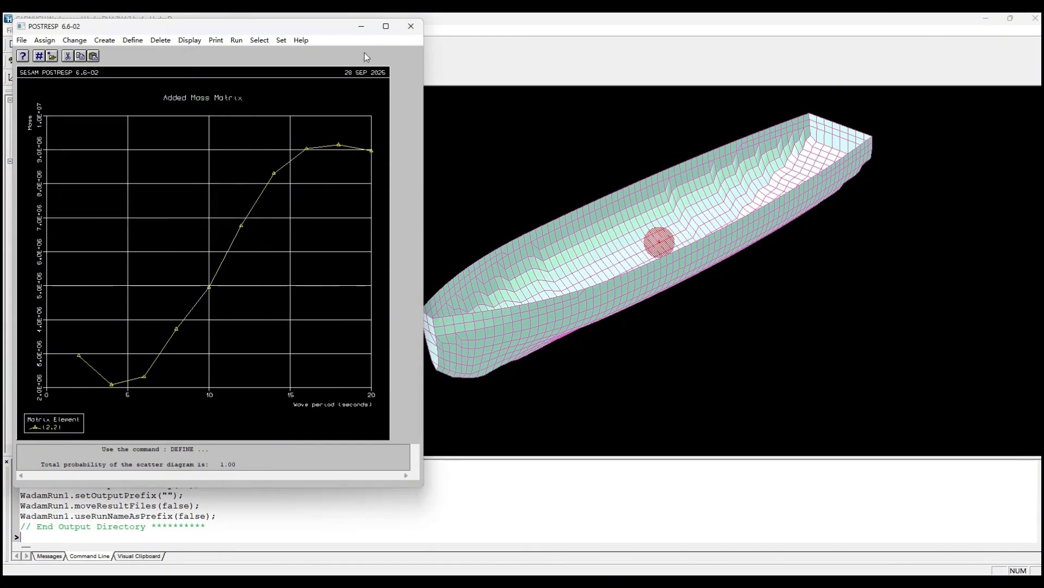
{"action": "left_click", "coordinate": [411, 26]}
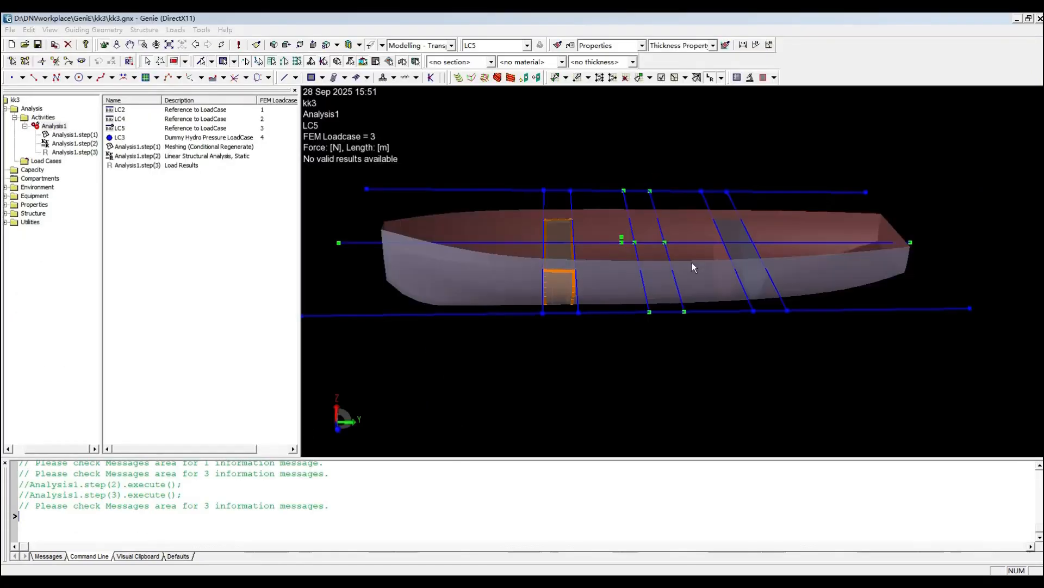
Step: In Genie, show the kk3 hull with the Modelling - Structure view and inspect its two compartments from several angles
{"action": "scroll", "coordinate": [775, 306], "scroll_direction": "down", "scroll_amount": 2}
{"action": "middle_click_drag", "start_coordinate": [661, 237], "coordinate": [752, 255]}
{"action": "scroll", "coordinate": [752, 255], "scroll_direction": "up", "scroll_amount": 1}
{"action": "left_click", "coordinate": [452, 45]}
{"action": "left_click", "coordinate": [435, 113]}
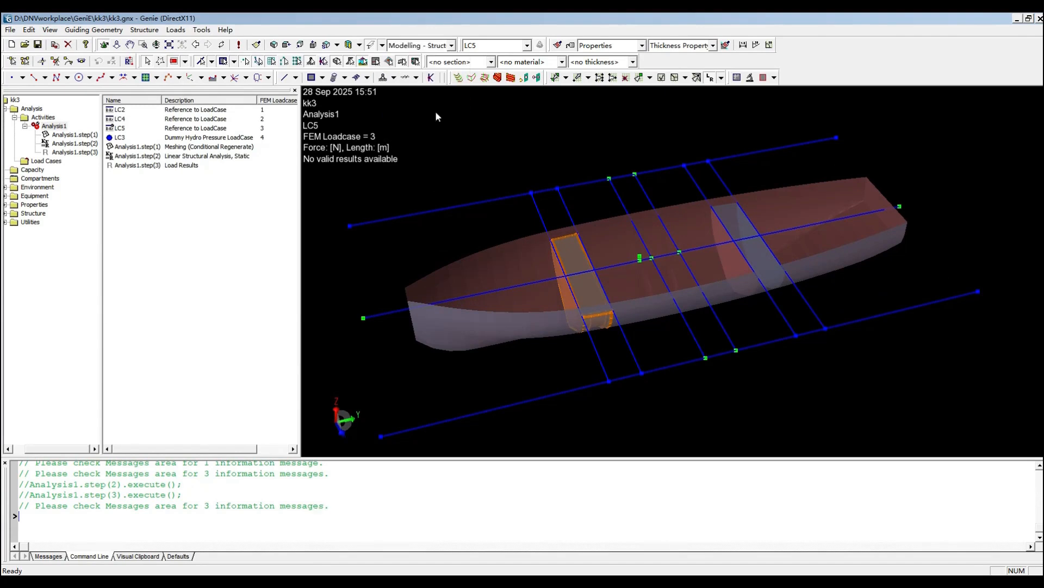
{"action": "middle_click_drag", "start_coordinate": [755, 247], "coordinate": [615, 261]}
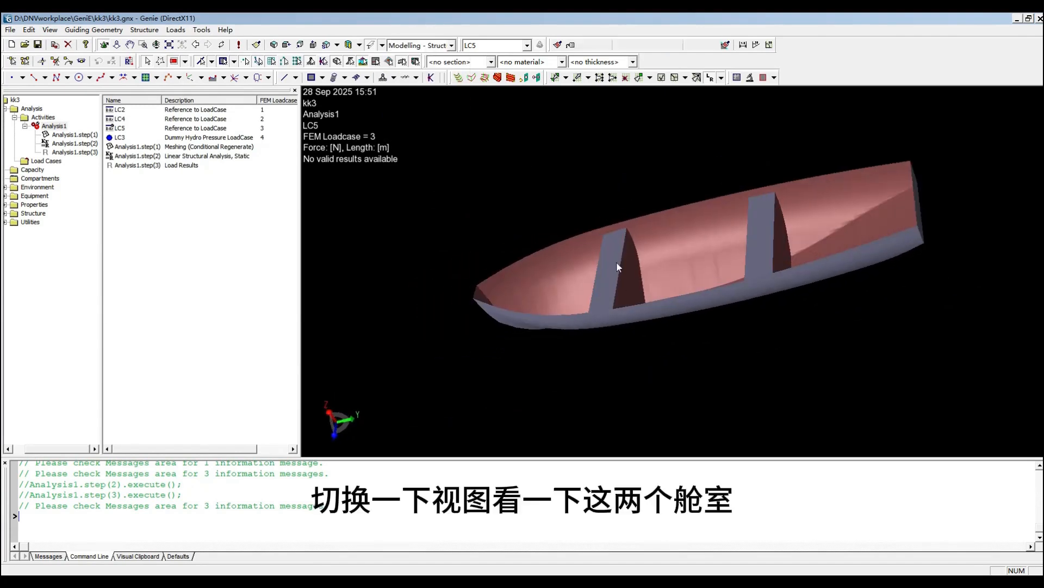
{"action": "middle_click_drag", "start_coordinate": [753, 265], "coordinate": [843, 274]}
{"action": "middle_click_drag", "start_coordinate": [769, 270], "coordinate": [801, 266]}
Step: Run the linear structural analysis and load results activities of Analysis1, then close the activity monitor
{"action": "right_click", "coordinate": [61, 128]}
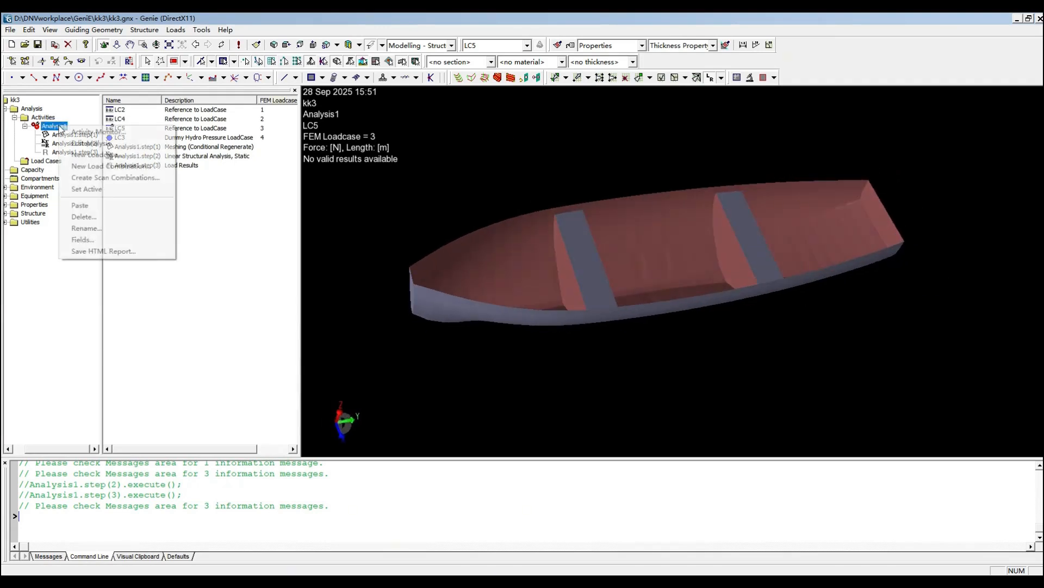
{"action": "left_click", "coordinate": [88, 132]}
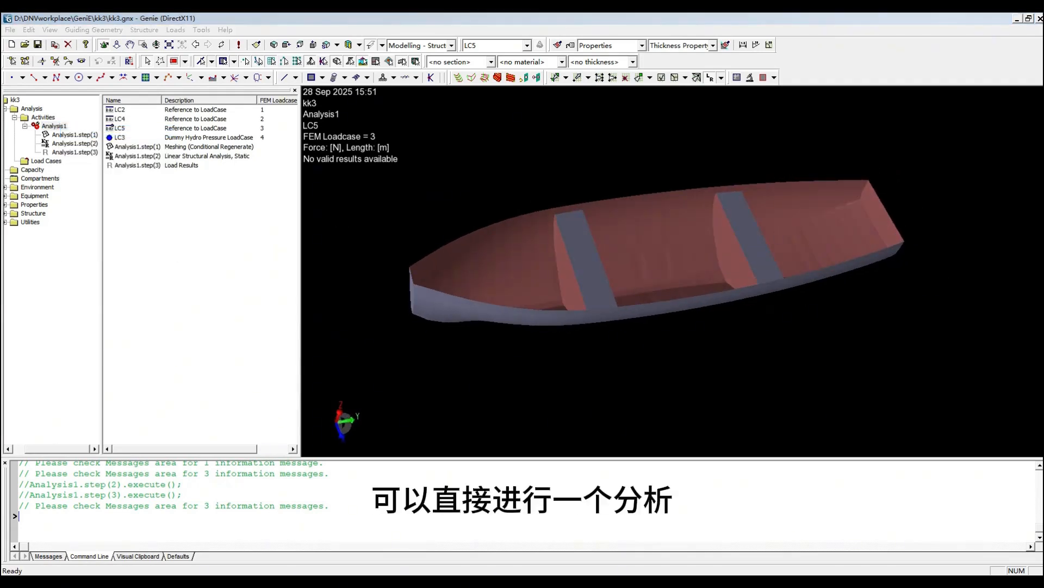
{"action": "left_click", "coordinate": [620, 196]}
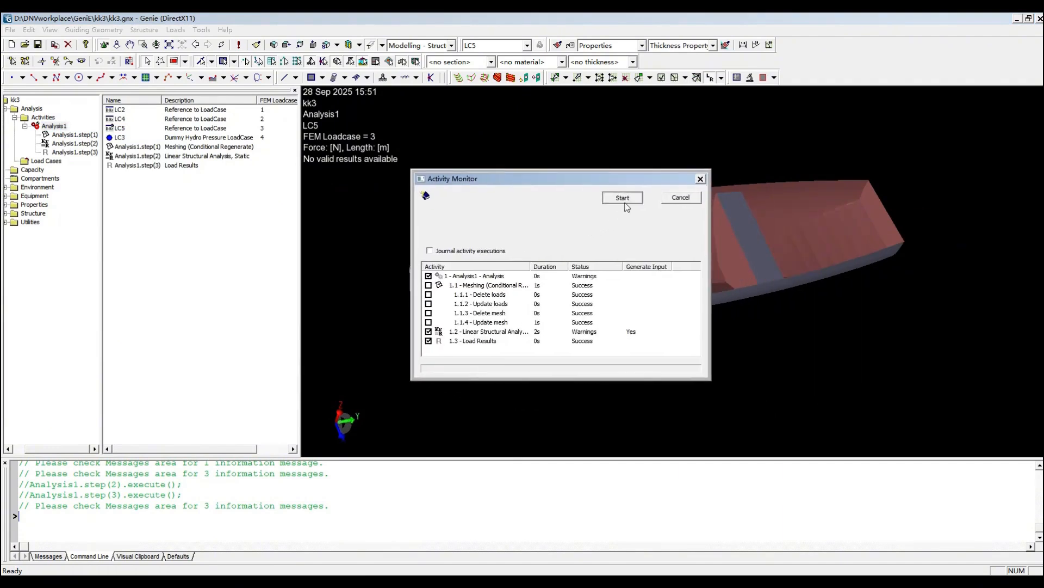
{"action": "left_click_drag", "start_coordinate": [616, 185], "coordinate": [426, 191]}
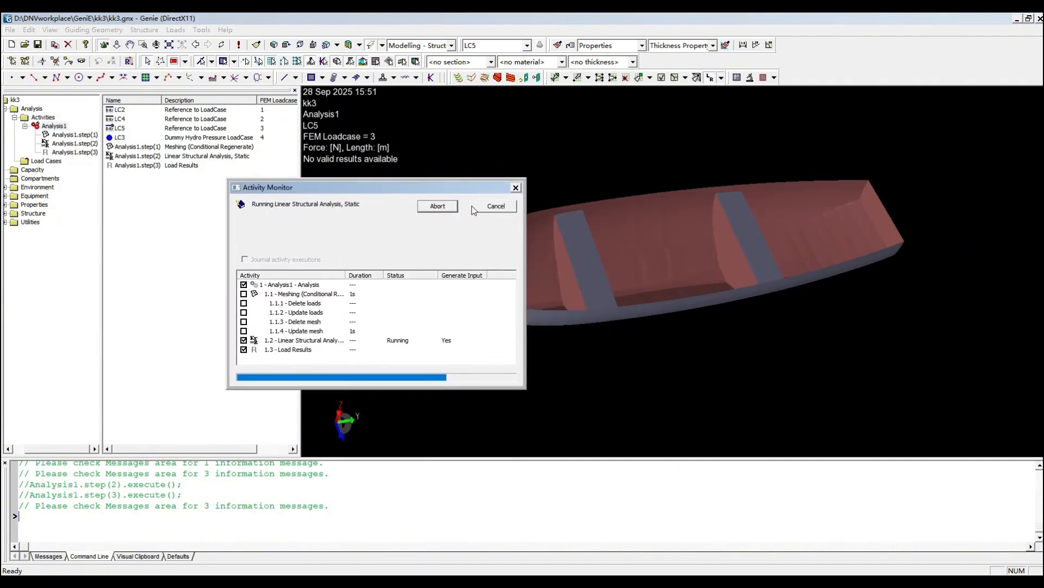
{"action": "left_click", "coordinate": [517, 187]}
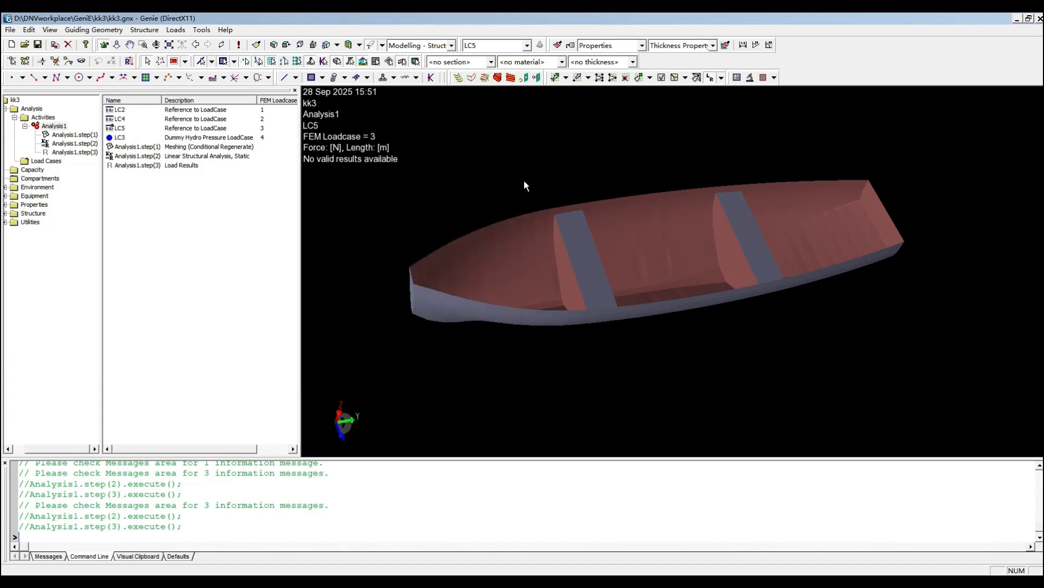
Step: Export the model as a SESAM FEM file named T3.FEM in the kk3 folder, replacing the existing file
{"action": "left_click", "coordinate": [10, 29]}
{"action": "mouse_move", "coordinate": [80, 214]}
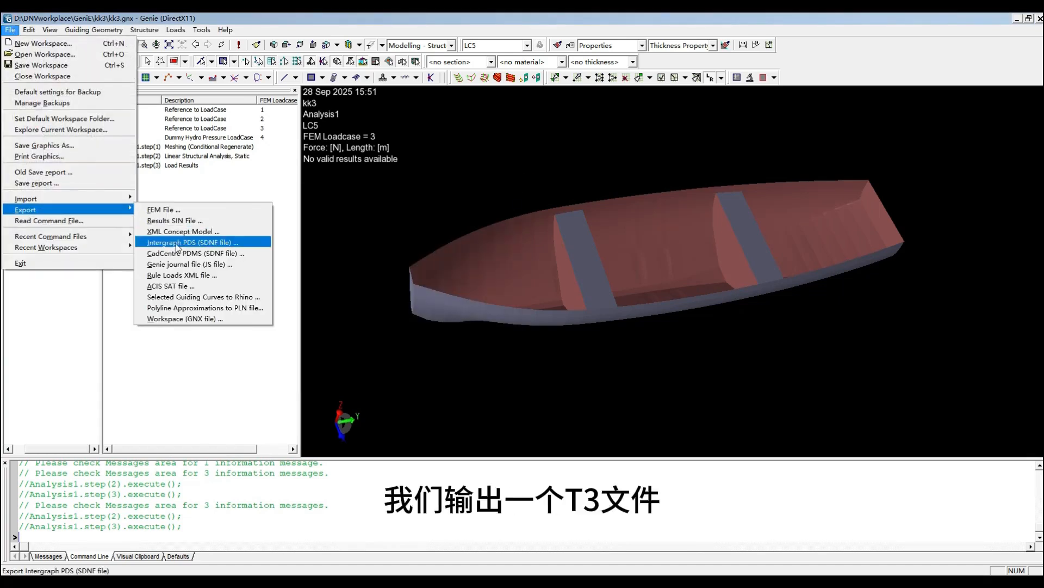
{"action": "left_click", "coordinate": [191, 210]}
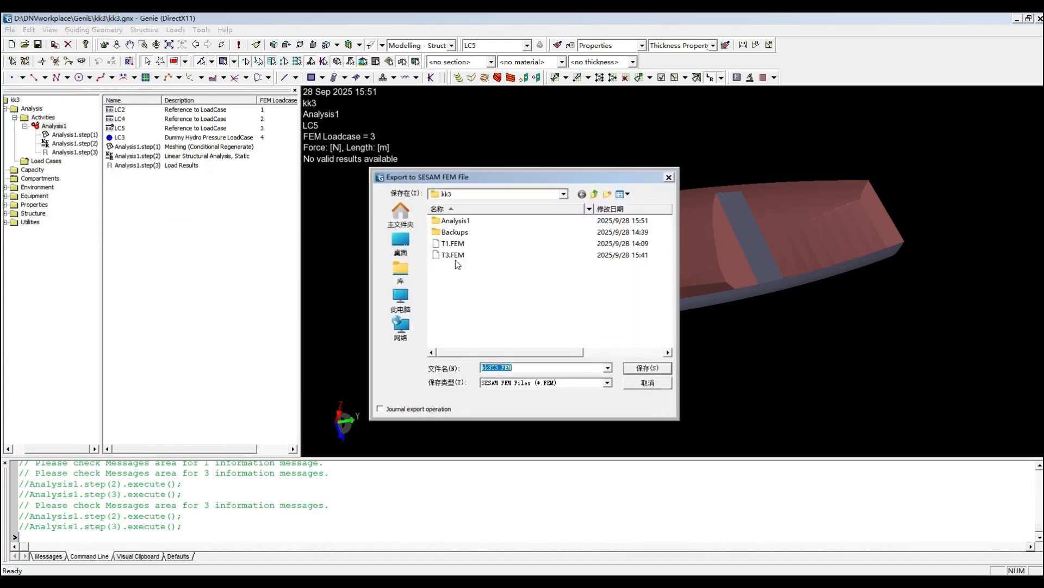
{"action": "left_click", "coordinate": [456, 258]}
{"action": "left_click", "coordinate": [644, 370]}
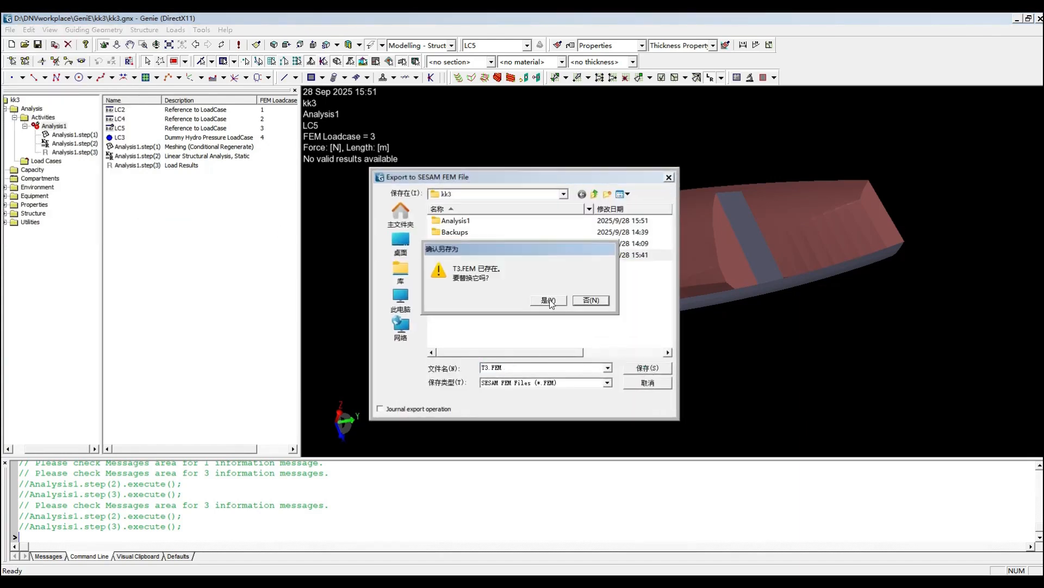
{"action": "left_click", "coordinate": [546, 294]}
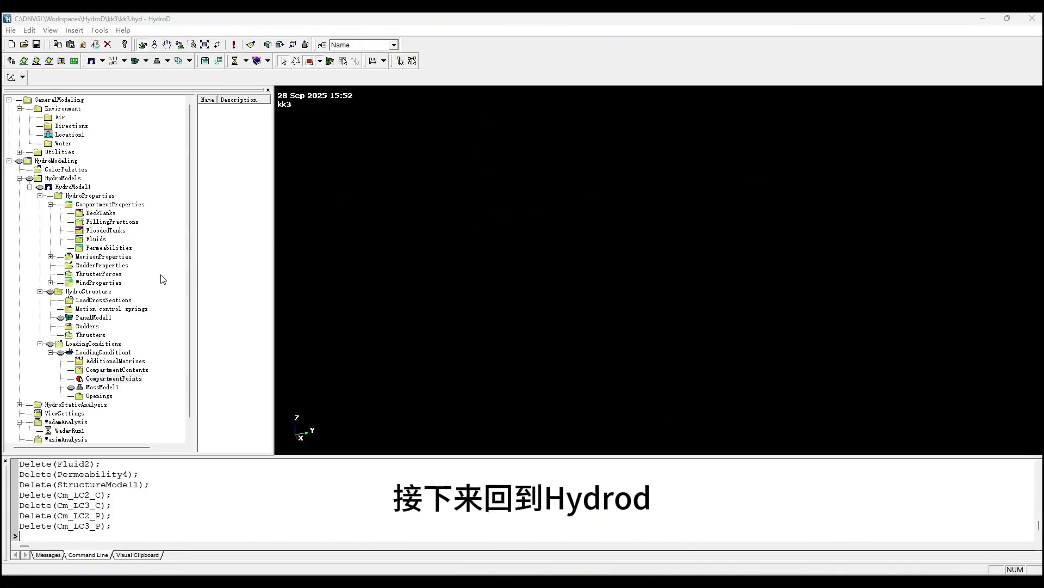
Step: In HydroD, add a new structural model to HydroStructure from the T3.FEM file in the kk3 folder
{"action": "left_click", "coordinate": [87, 291]}
{"action": "right_click", "coordinate": [102, 292]}
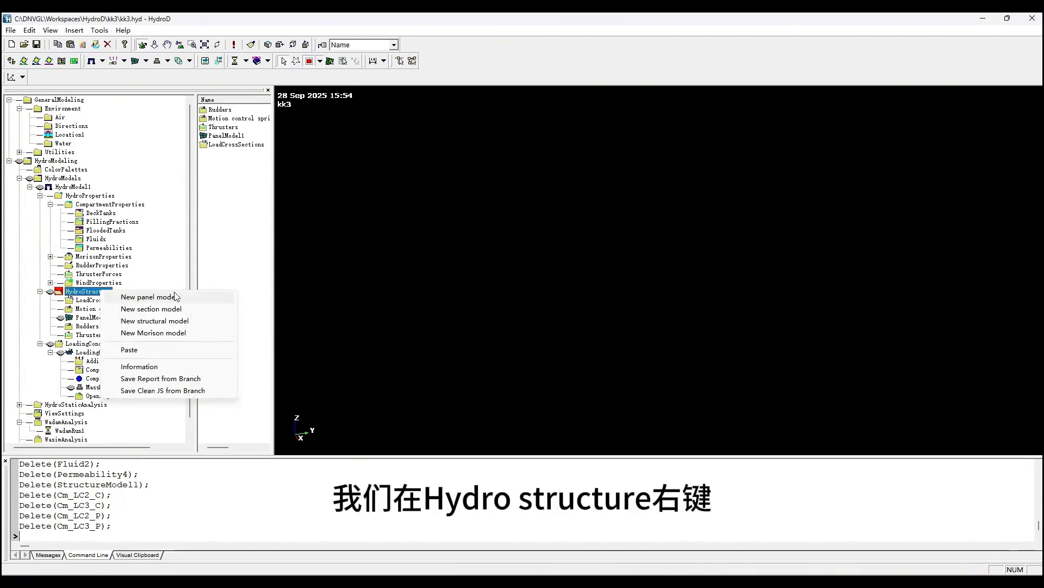
{"action": "left_click", "coordinate": [198, 321]}
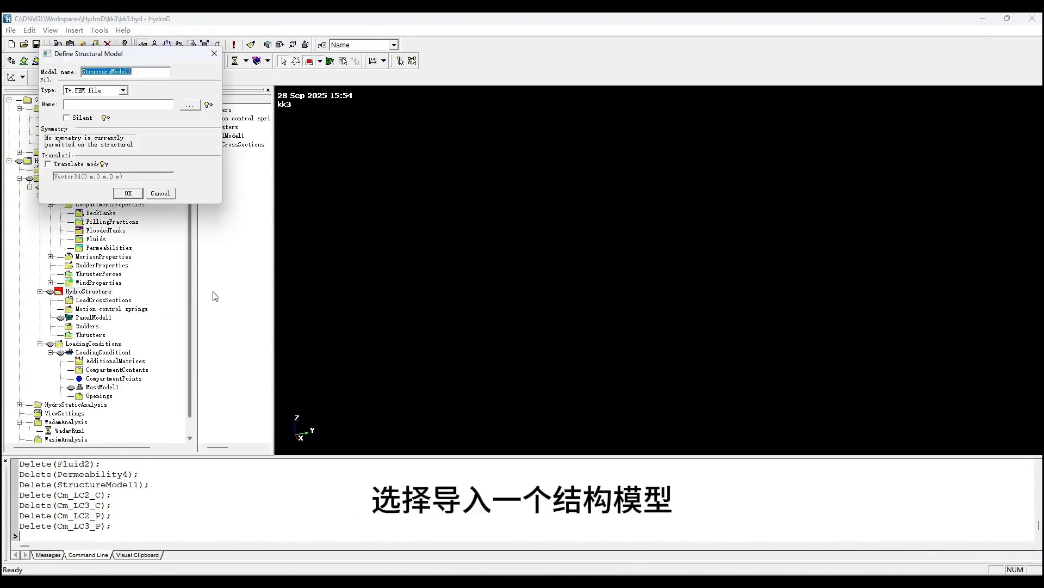
{"action": "left_click", "coordinate": [192, 107]}
{"action": "left_click", "coordinate": [36, 128]}
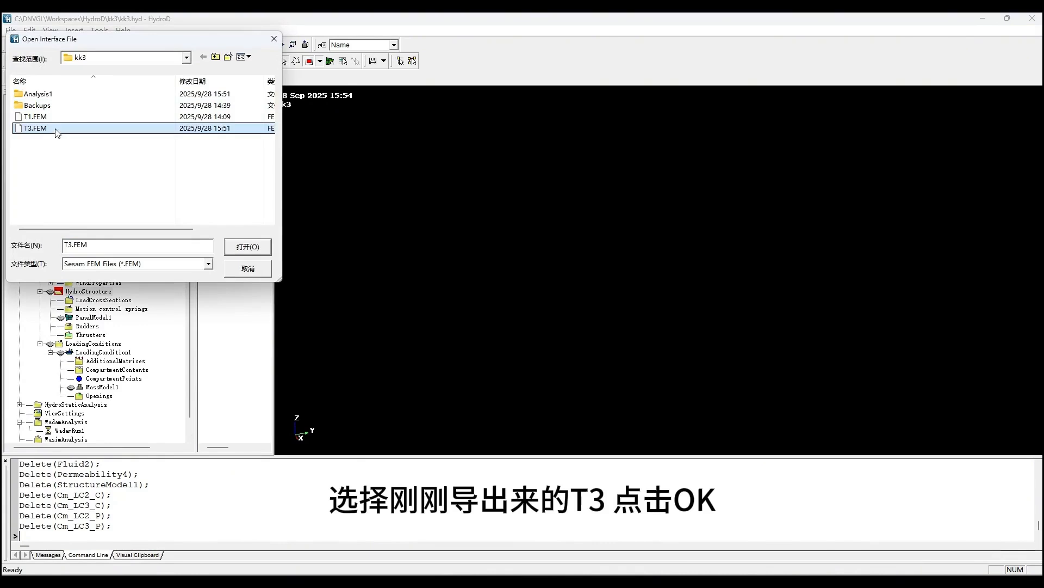
{"action": "left_click", "coordinate": [248, 247]}
{"action": "left_click", "coordinate": [128, 192]}
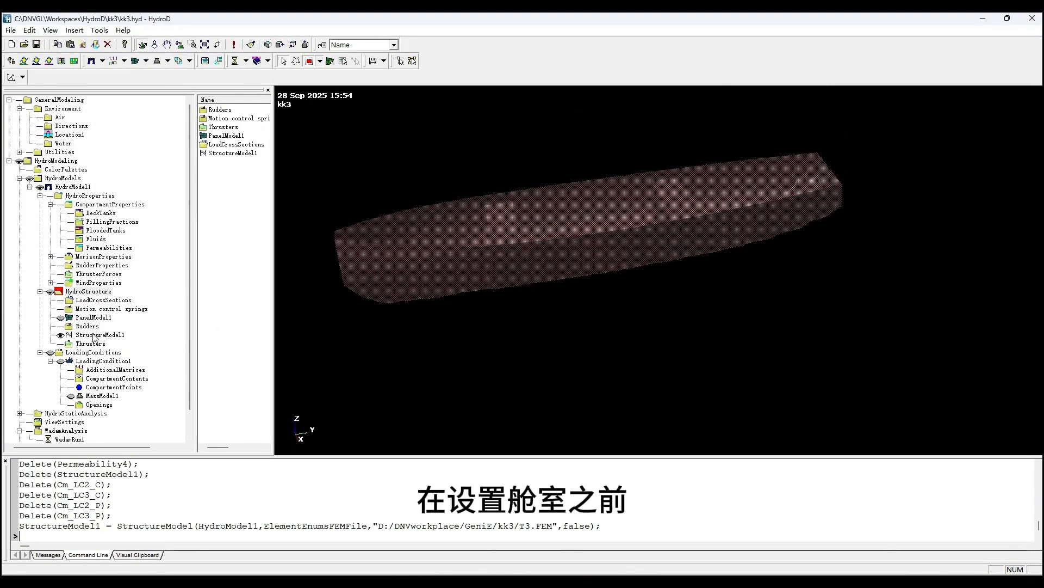
Step: Create a deck tank property under the compartment properties with the Is deck tank option enabled
{"action": "left_click", "coordinate": [108, 205]}
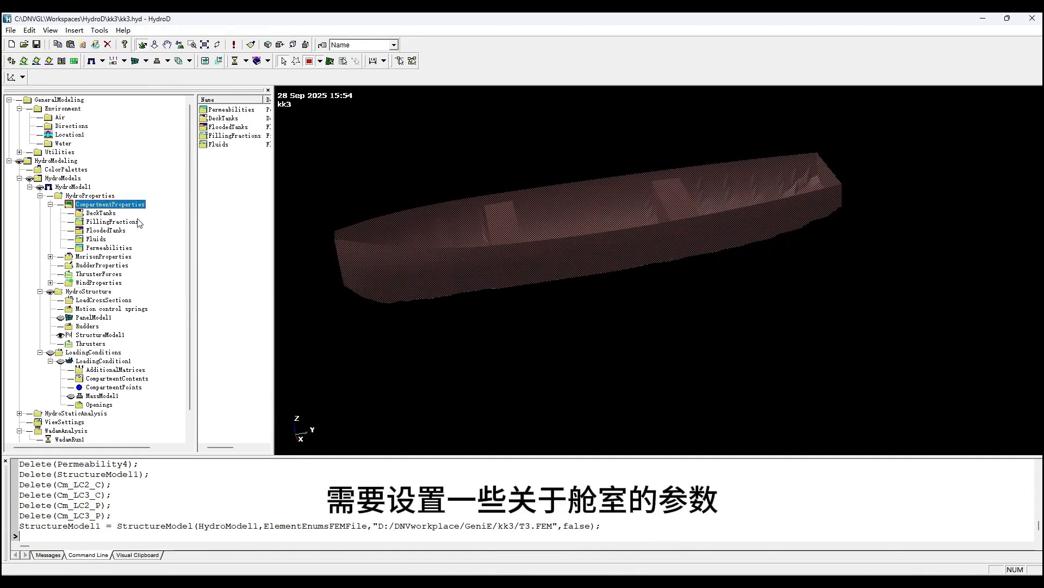
{"action": "left_click", "coordinate": [101, 213]}
{"action": "right_click", "coordinate": [101, 213]}
{"action": "left_click", "coordinate": [127, 217]}
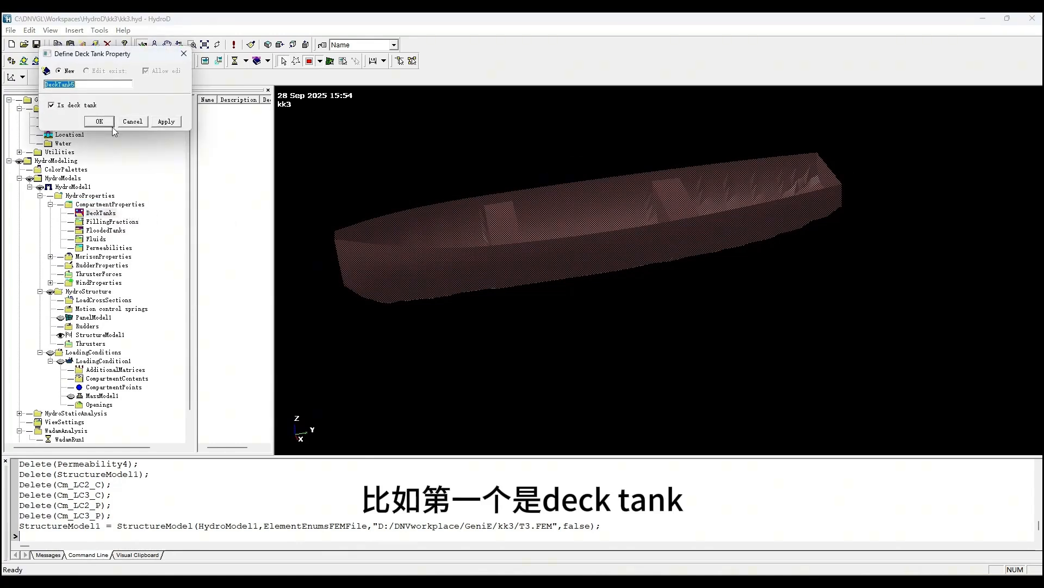
{"action": "left_click_drag", "start_coordinate": [89, 53], "coordinate": [146, 134]}
{"action": "left_click", "coordinate": [155, 203]}
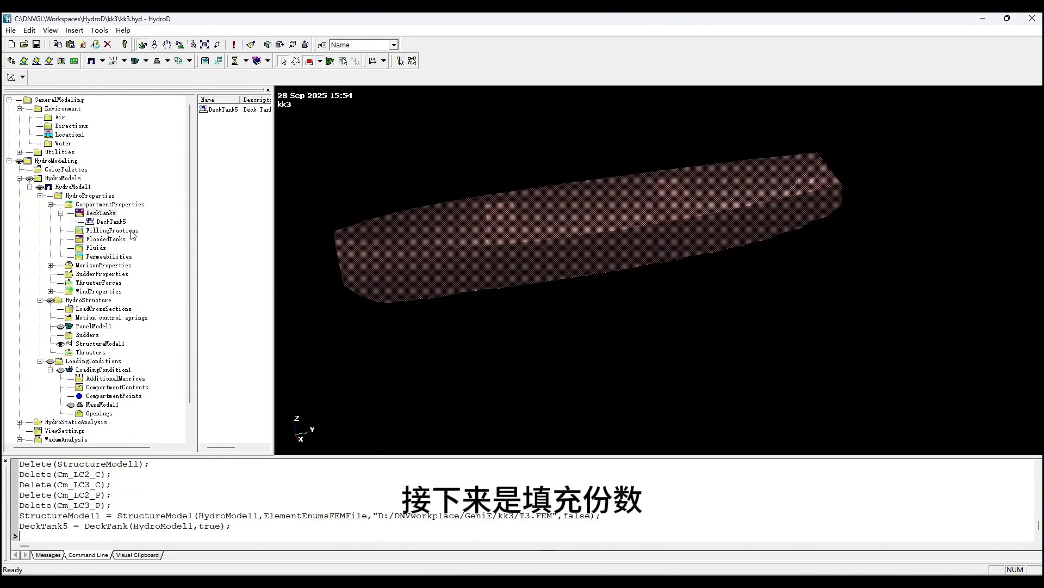
Step: Create a filling fraction property named F01 with a filling of 0.1
{"action": "right_click", "coordinate": [133, 232]}
{"action": "left_click", "coordinate": [161, 237]}
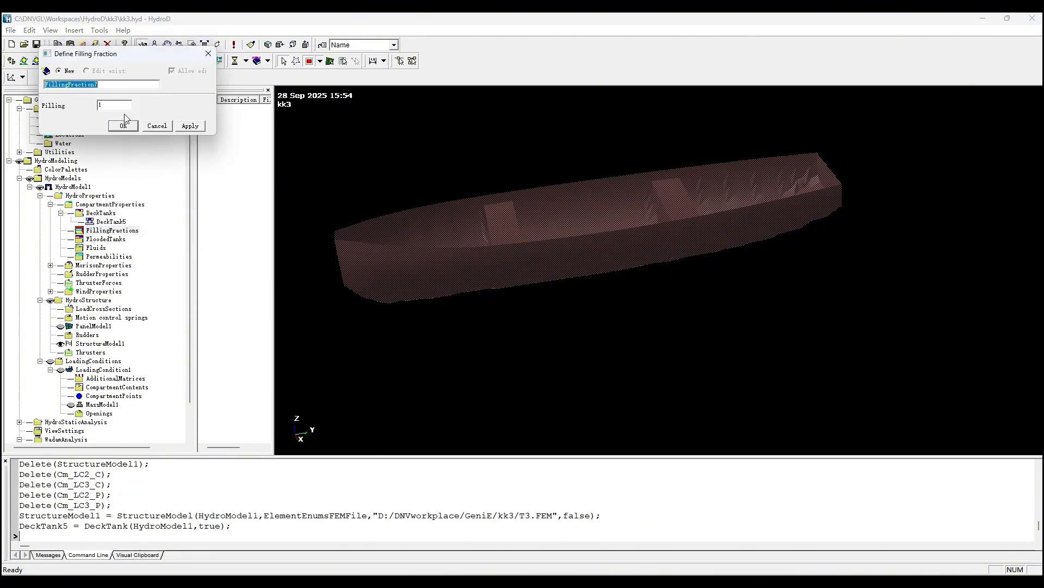
{"action": "type", "text": "0.1"}
{"action": "left_click_drag", "start_coordinate": [112, 85], "coordinate": [68, 72]}
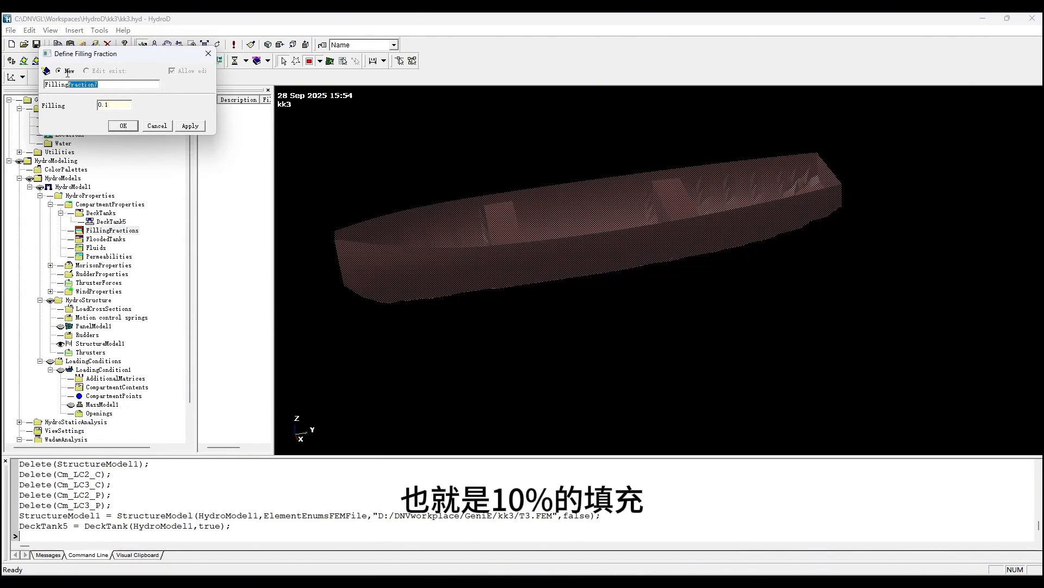
{"action": "type", "text": "01"}
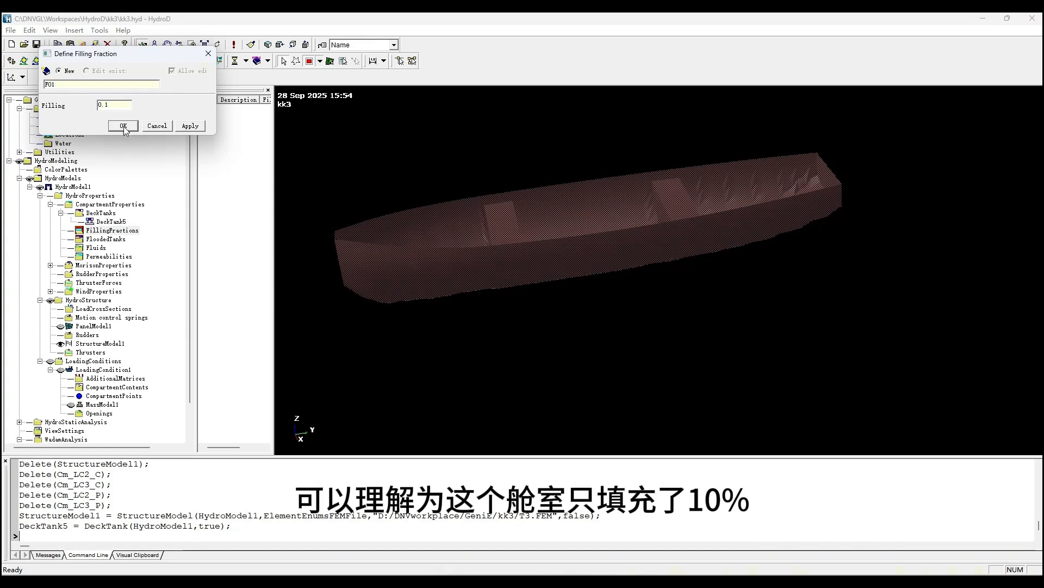
{"action": "left_click", "coordinate": [123, 126]}
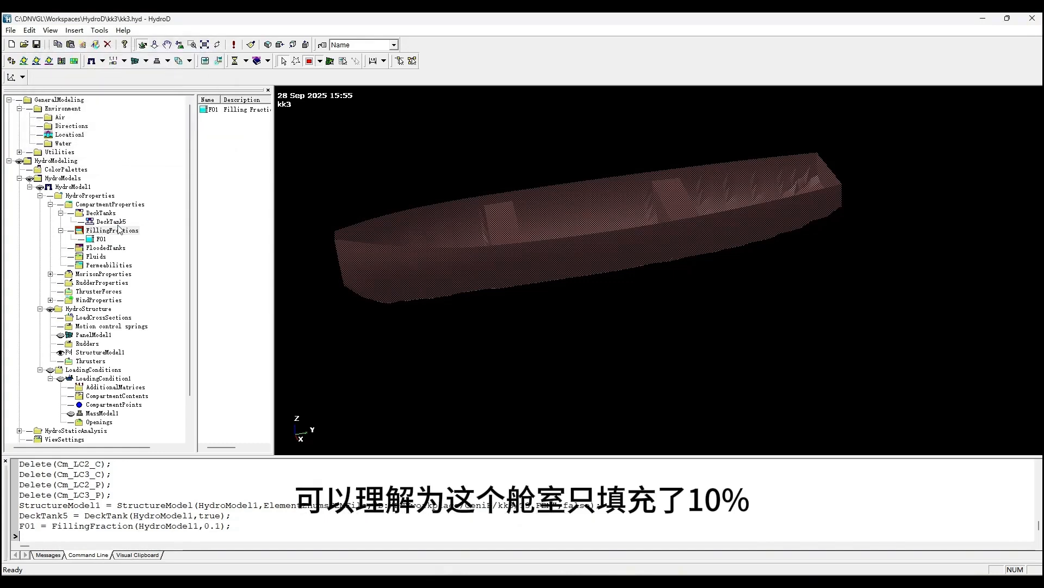
Step: Create a second filling fraction property named F08 with a filling of 0.8
{"action": "right_click", "coordinate": [112, 232]}
{"action": "left_click", "coordinate": [144, 235]}
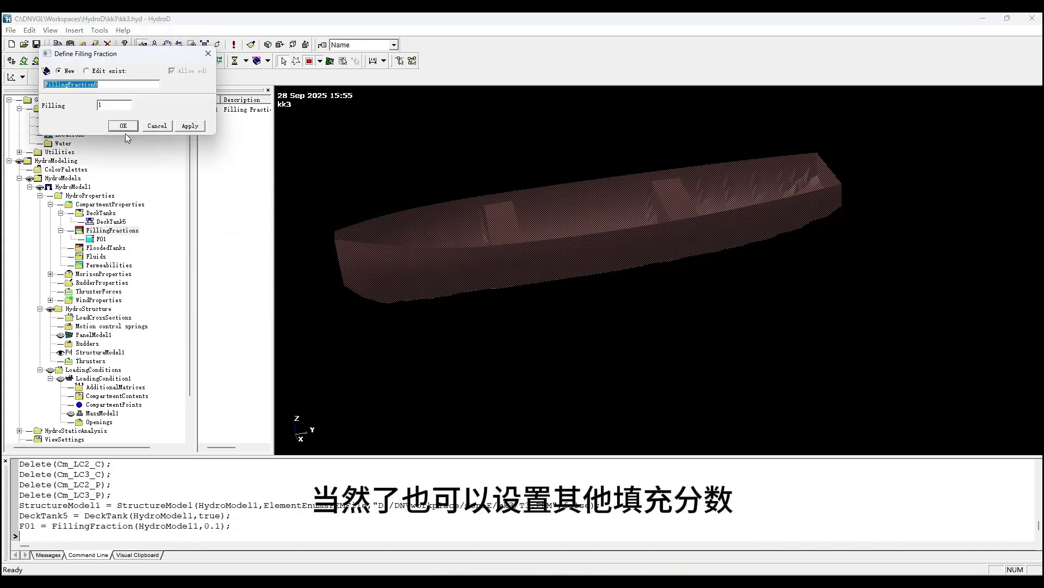
{"action": "double_click", "coordinate": [115, 106]}
{"action": "type", "text": "0.8"}
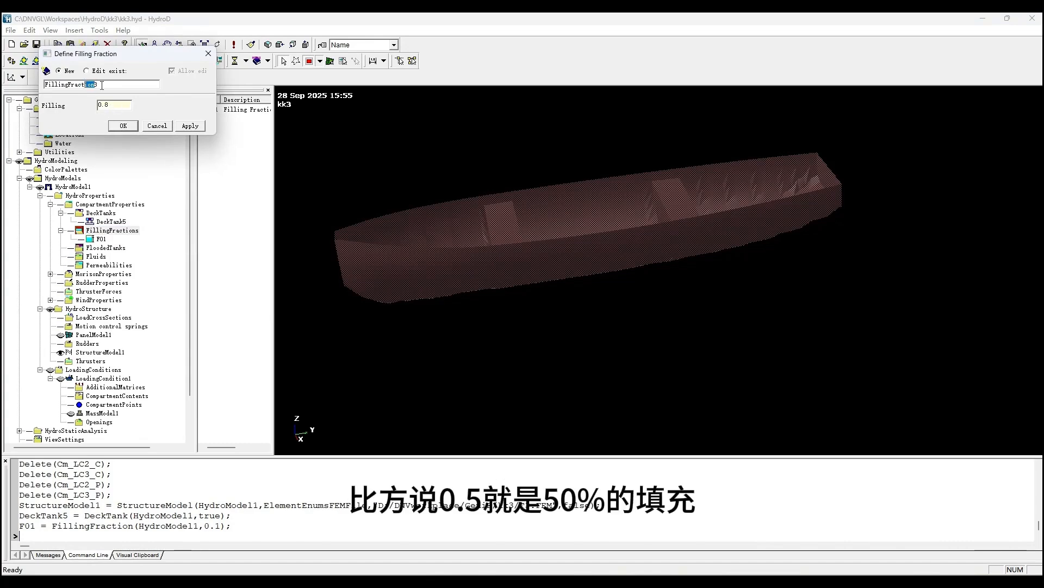
{"action": "left_click_drag", "start_coordinate": [102, 86], "coordinate": [58, 81]}
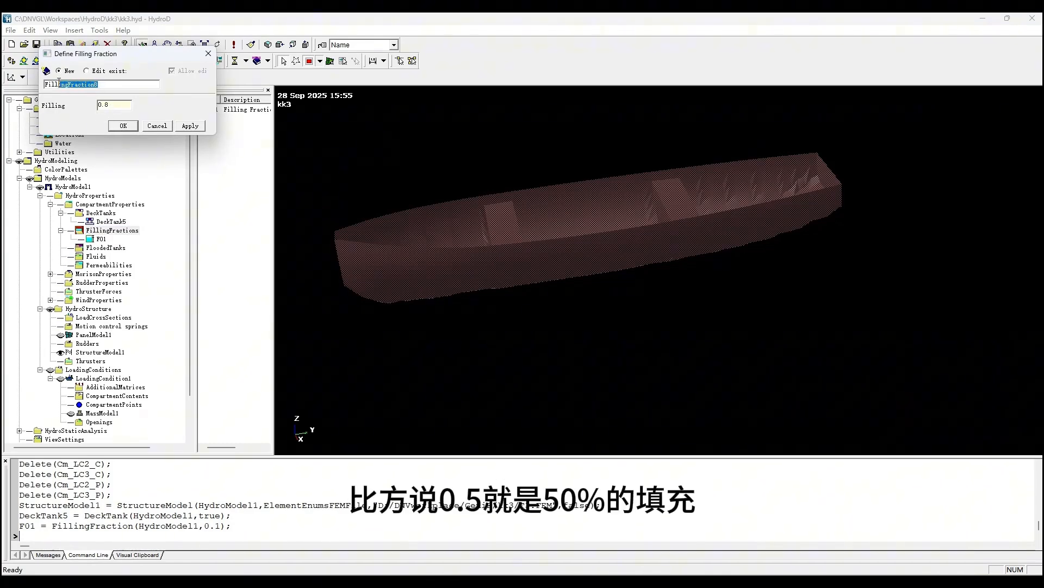
{"action": "type", "text": "0"}
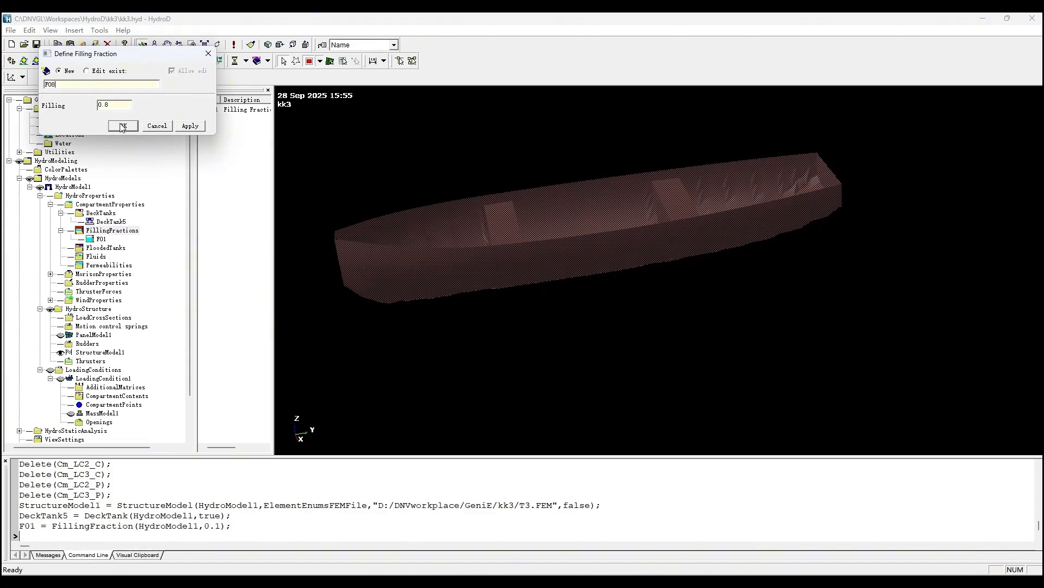
{"action": "type", "text": "8"}
{"action": "left_click", "coordinate": [123, 126]}
Step: Create a fluid property for seawater ballast with a density of 1025 Kg/m^3
{"action": "left_click", "coordinate": [106, 256]}
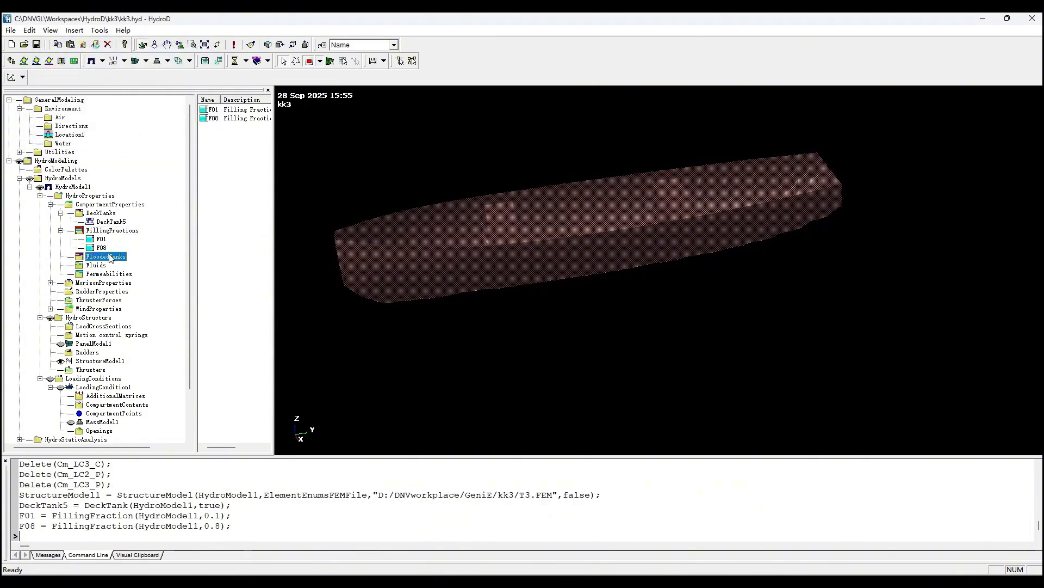
{"action": "right_click", "coordinate": [110, 258]}
{"action": "left_click", "coordinate": [96, 265]}
{"action": "right_click", "coordinate": [96, 265]}
{"action": "left_click", "coordinate": [123, 272]}
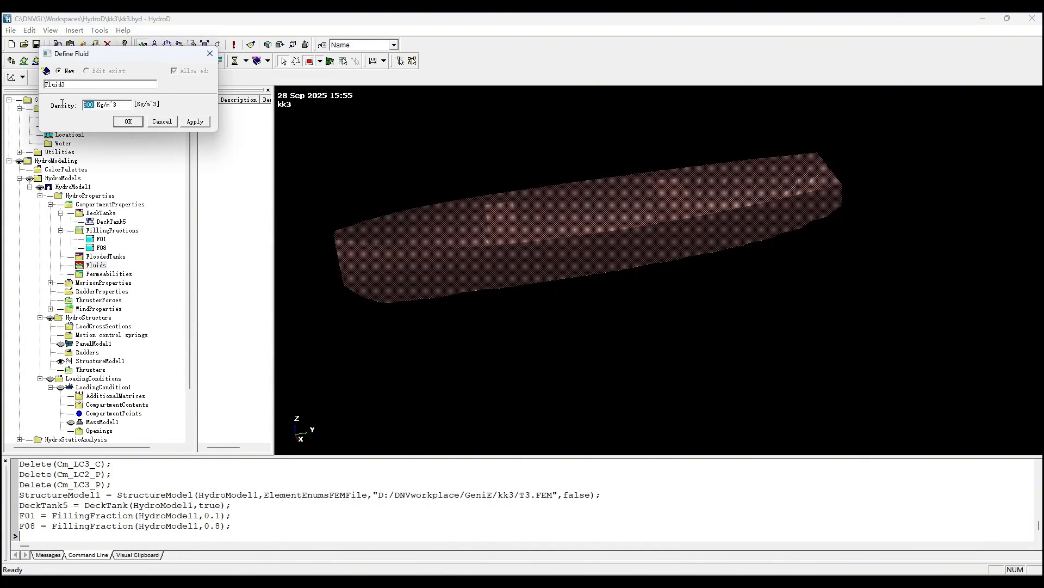
{"action": "type", "text": "1025"}
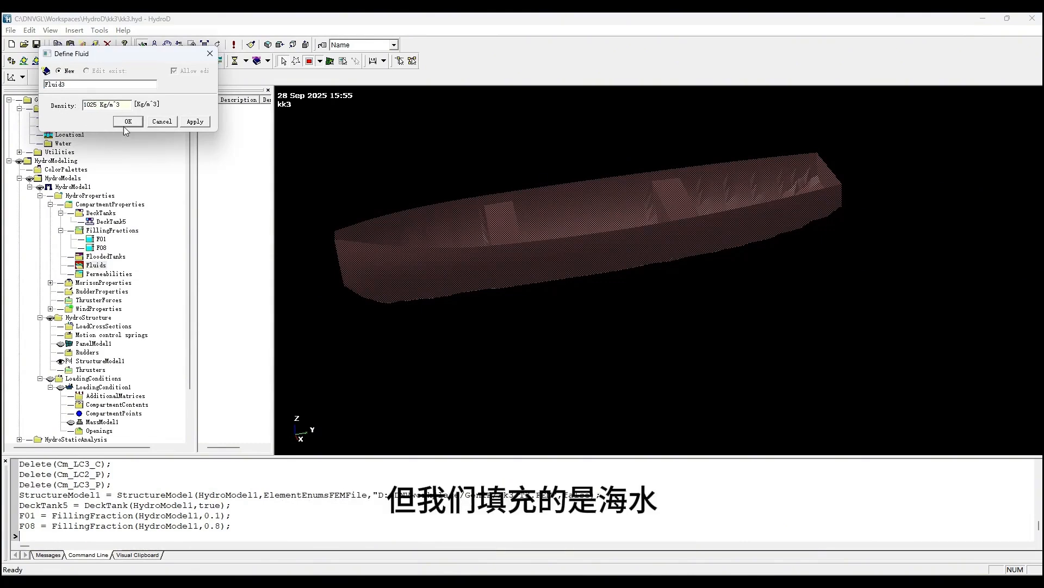
{"action": "left_click", "coordinate": [126, 121]}
Step: Create a permeability property with the default value of 1
{"action": "left_click", "coordinate": [106, 282]}
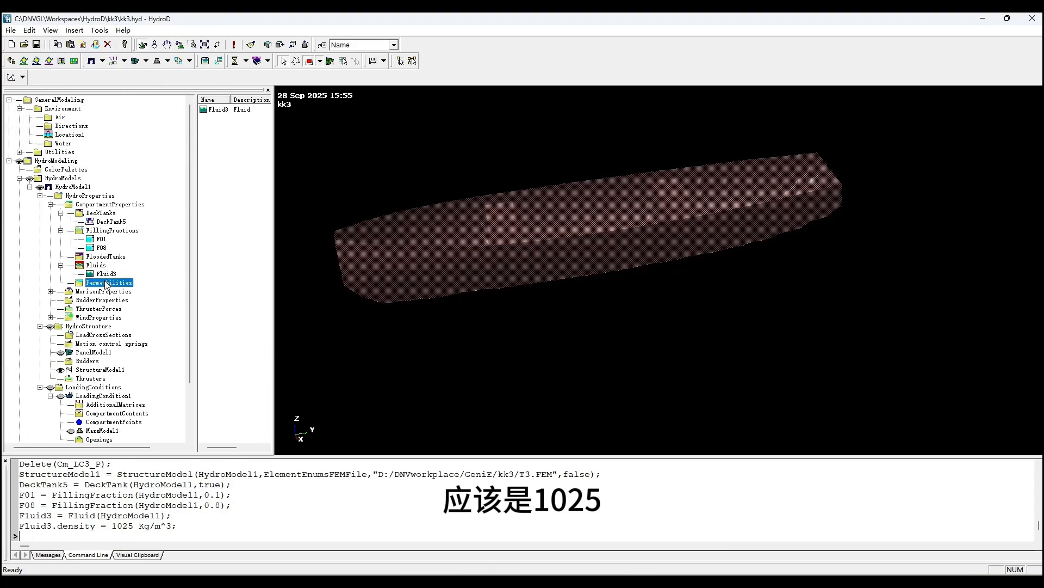
{"action": "right_click", "coordinate": [106, 283]}
{"action": "left_click", "coordinate": [166, 286]}
{"action": "left_click", "coordinate": [112, 120]}
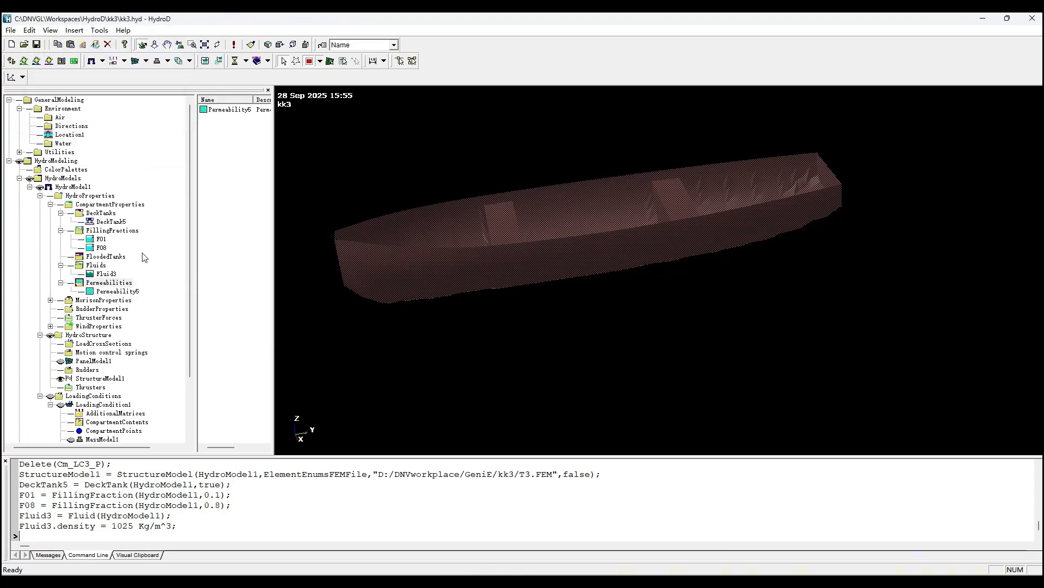
Step: Define the three compartments of StructureModel1 with Permeability5 and assign the DeckTank5 property to all of them
{"action": "scroll", "coordinate": [170, 281], "scroll_direction": "down", "scroll_amount": 2}
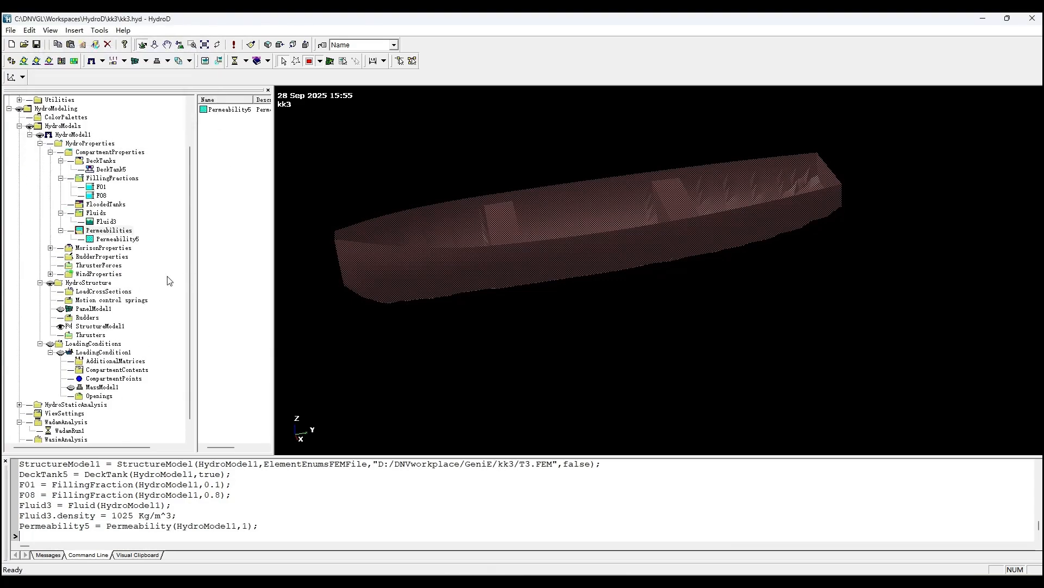
{"action": "right_click", "coordinate": [114, 327]}
{"action": "left_click", "coordinate": [143, 336]}
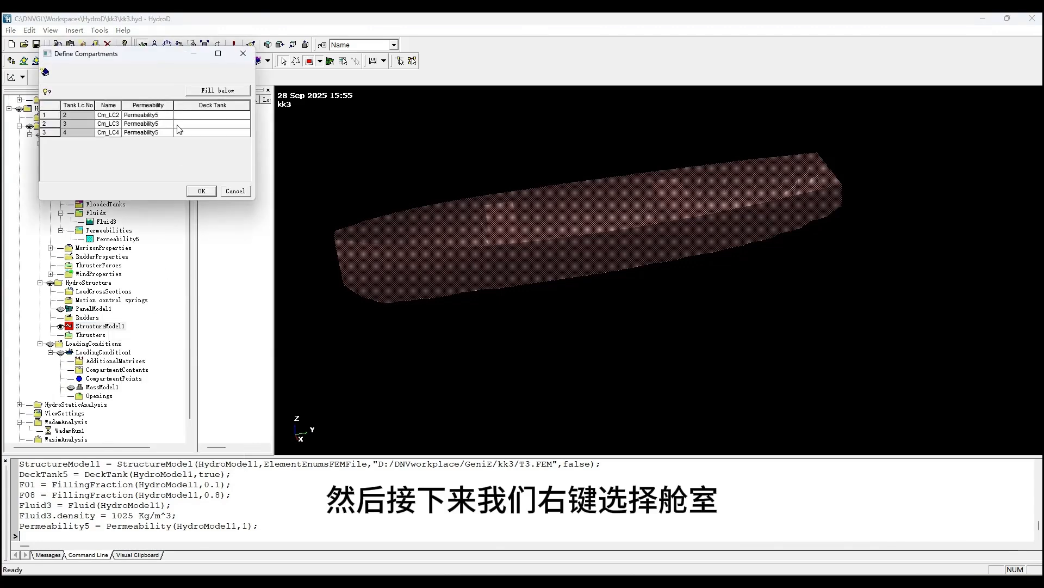
{"action": "left_click", "coordinate": [224, 116]}
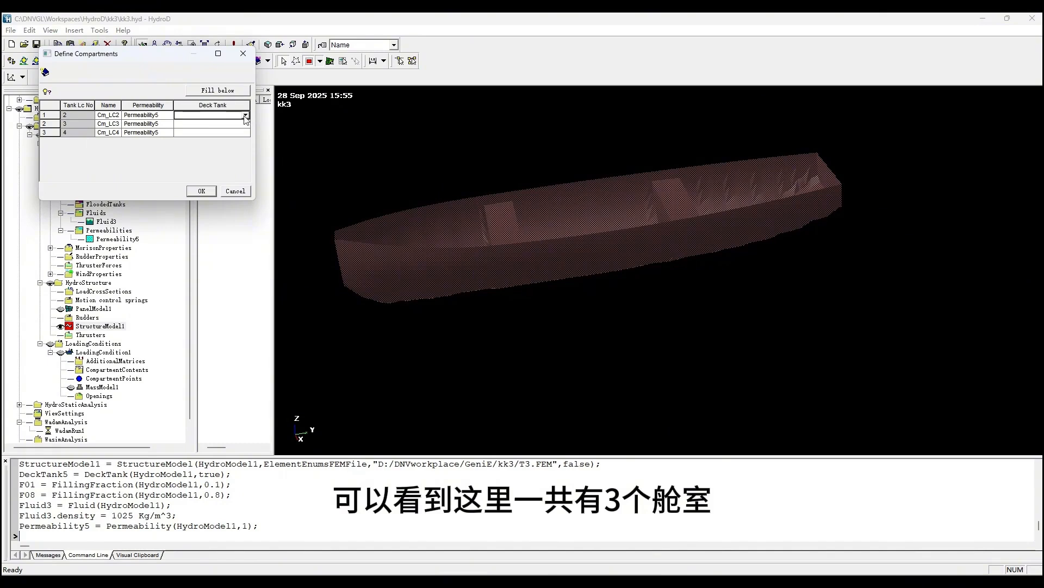
{"action": "left_click", "coordinate": [245, 116]}
{"action": "left_click", "coordinate": [209, 127]}
{"action": "left_click", "coordinate": [218, 90]}
{"action": "left_click", "coordinate": [201, 191]}
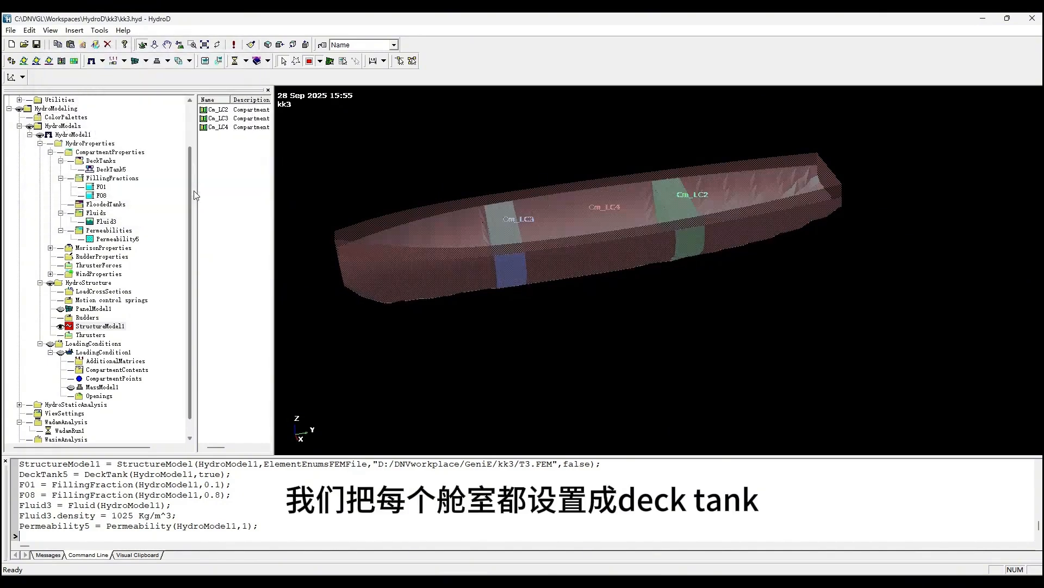
Step: Delete the middle compartment Cm_LC4 from StructureModel1
{"action": "left_click", "coordinate": [50, 326]}
{"action": "left_click", "coordinate": [97, 352]}
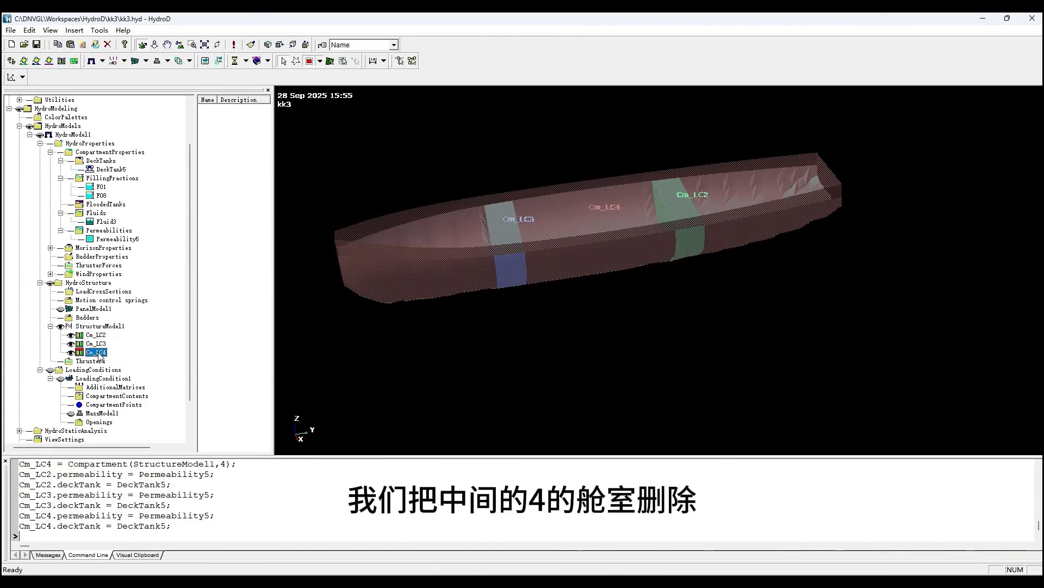
{"action": "right_click", "coordinate": [99, 353]}
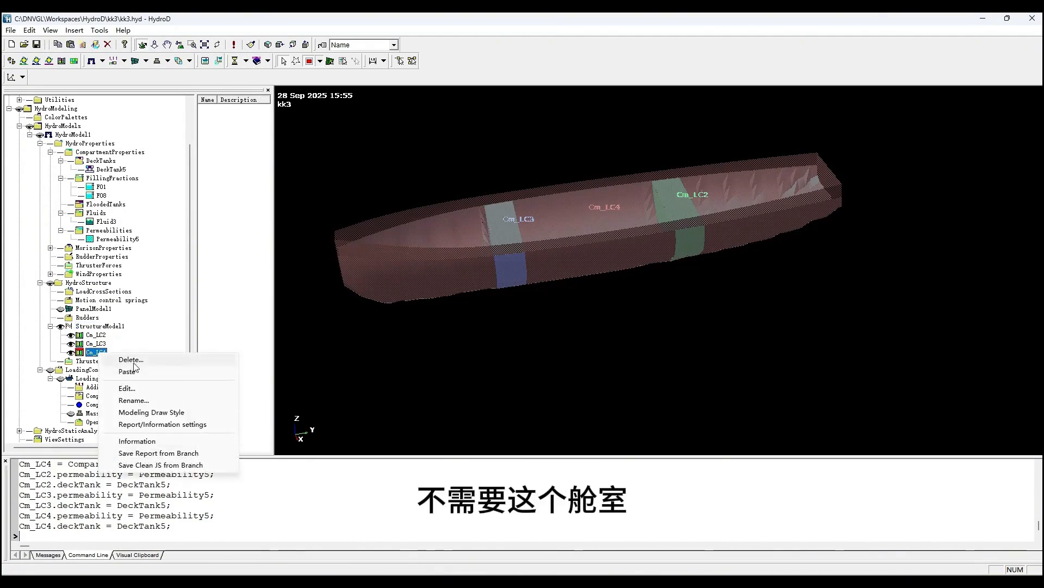
{"action": "left_click", "coordinate": [111, 360]}
{"action": "left_click", "coordinate": [531, 329]}
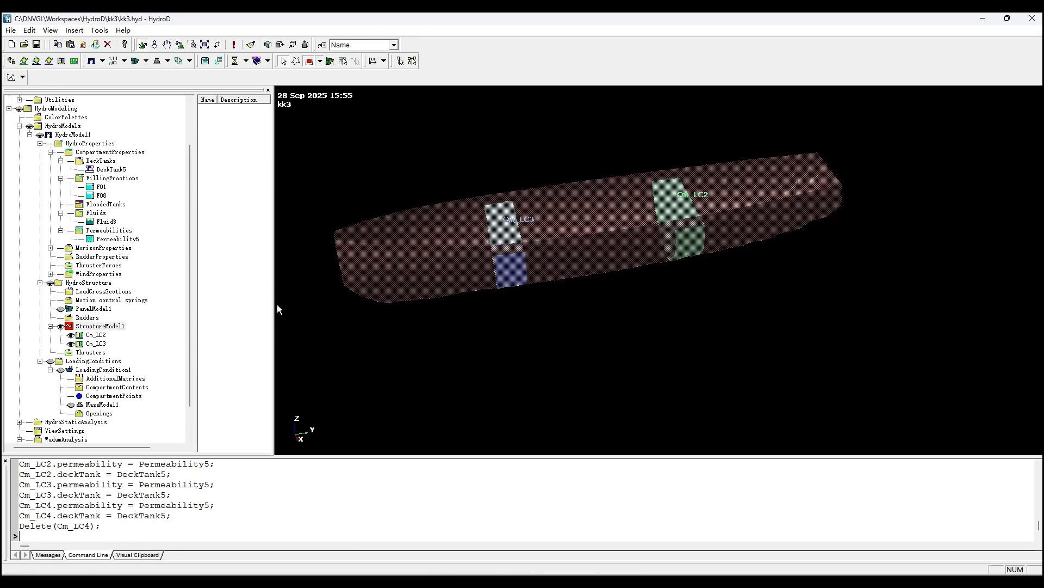
Step: Open the compartment contents definition of LoadingCondition1 and assign Fluid3 as intact fluid to Cm_LC2 and Cm_LC3
{"action": "scroll", "coordinate": [190, 309], "scroll_direction": "down", "scroll_amount": 1}
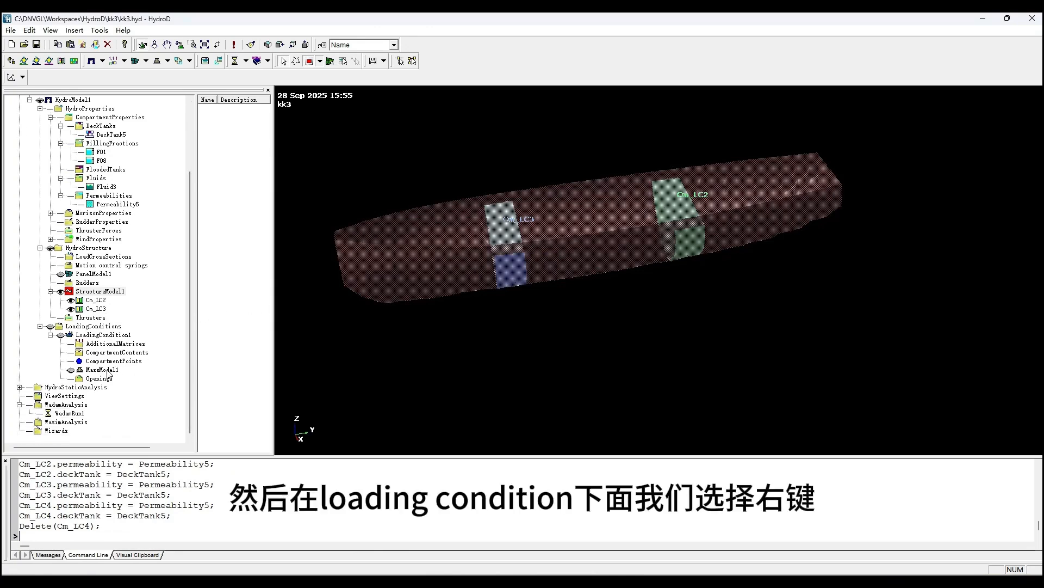
{"action": "left_click", "coordinate": [102, 354]}
{"action": "left_click", "coordinate": [94, 336]}
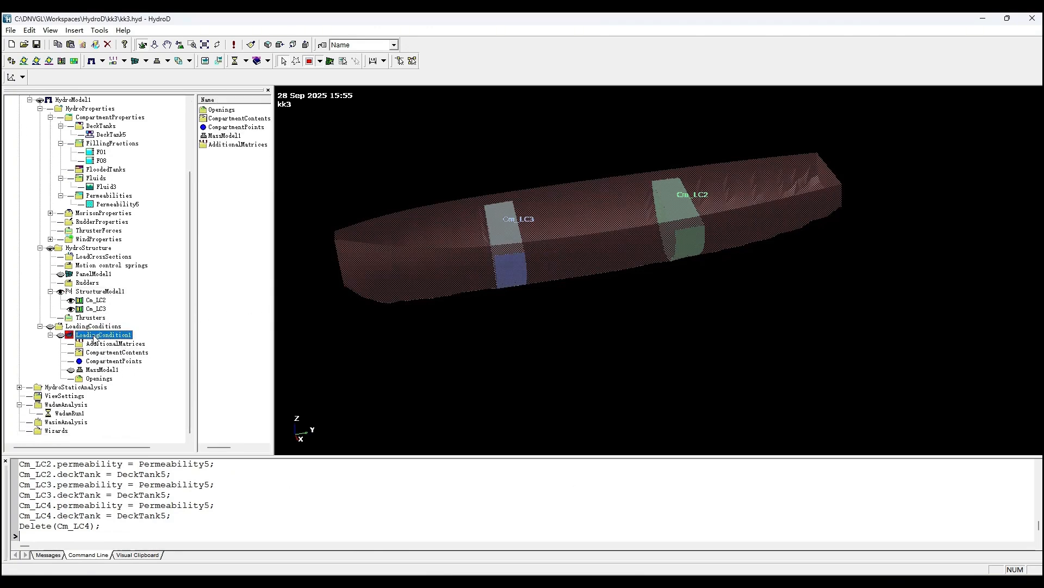
{"action": "right_click", "coordinate": [156, 352]}
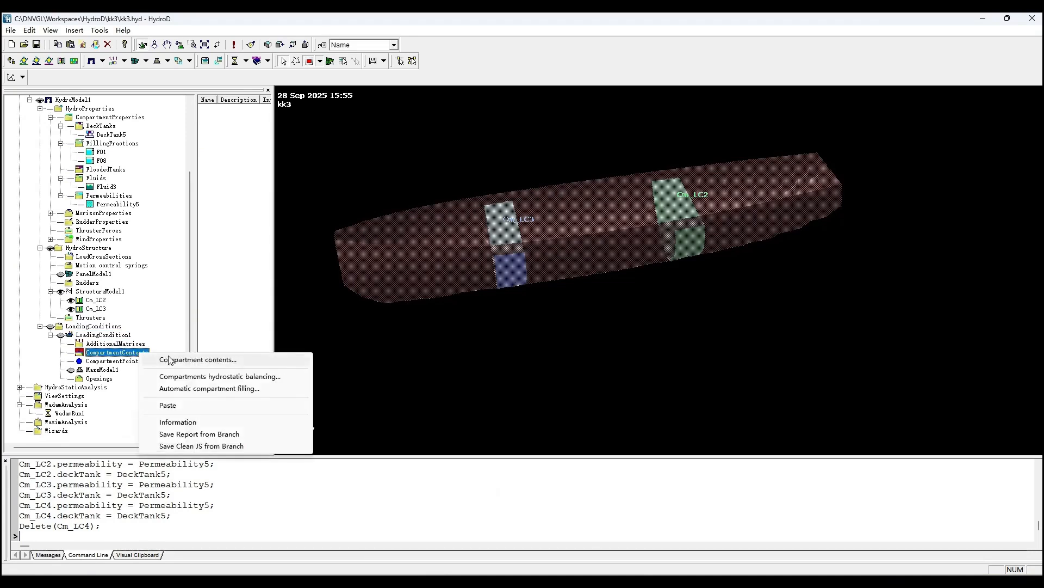
{"action": "left_click", "coordinate": [178, 360]}
{"action": "left_click", "coordinate": [213, 119]}
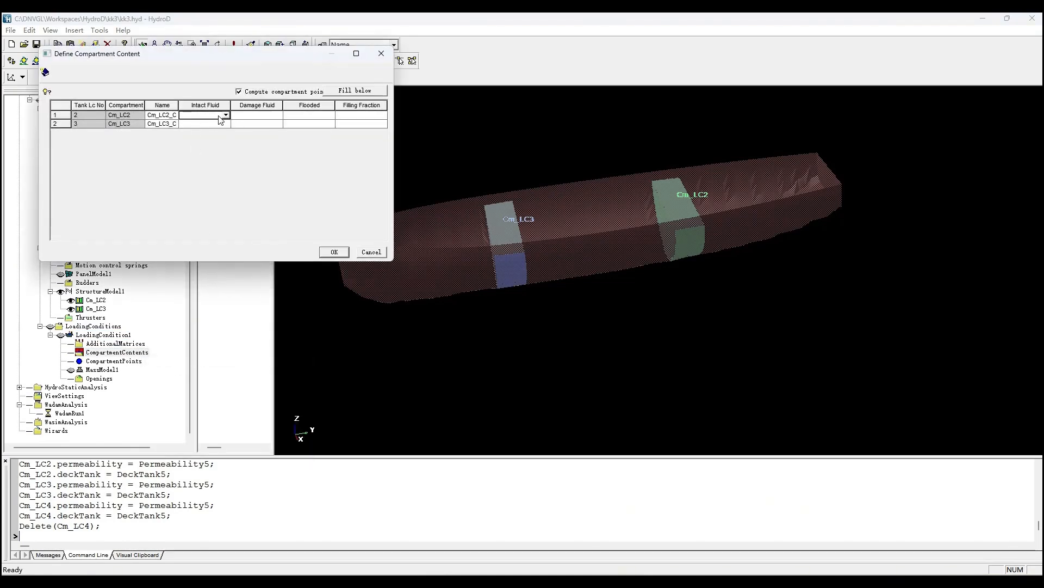
{"action": "left_click", "coordinate": [208, 123]}
{"action": "left_click", "coordinate": [359, 90]}
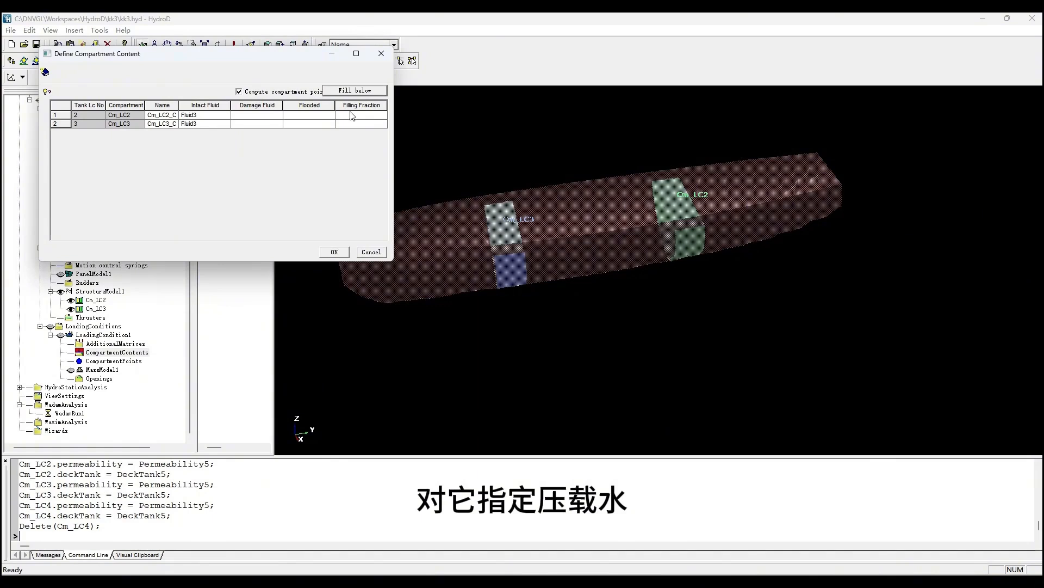
Step: Assign filling fraction F01 to Cm_LC2 and Cm_LC3, leave damage fluid and flooded empty, and apply the compartment contents
{"action": "left_click", "coordinate": [370, 116]}
{"action": "left_click", "coordinate": [382, 115]}
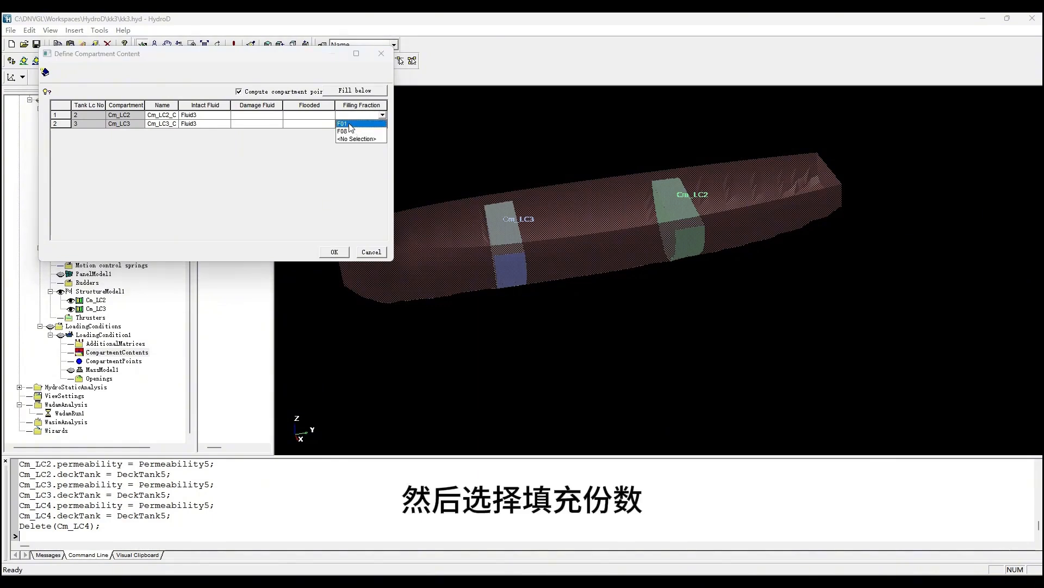
{"action": "left_click", "coordinate": [350, 127]}
{"action": "left_click", "coordinate": [371, 124]}
{"action": "left_click", "coordinate": [382, 123]}
{"action": "left_click", "coordinate": [346, 133]}
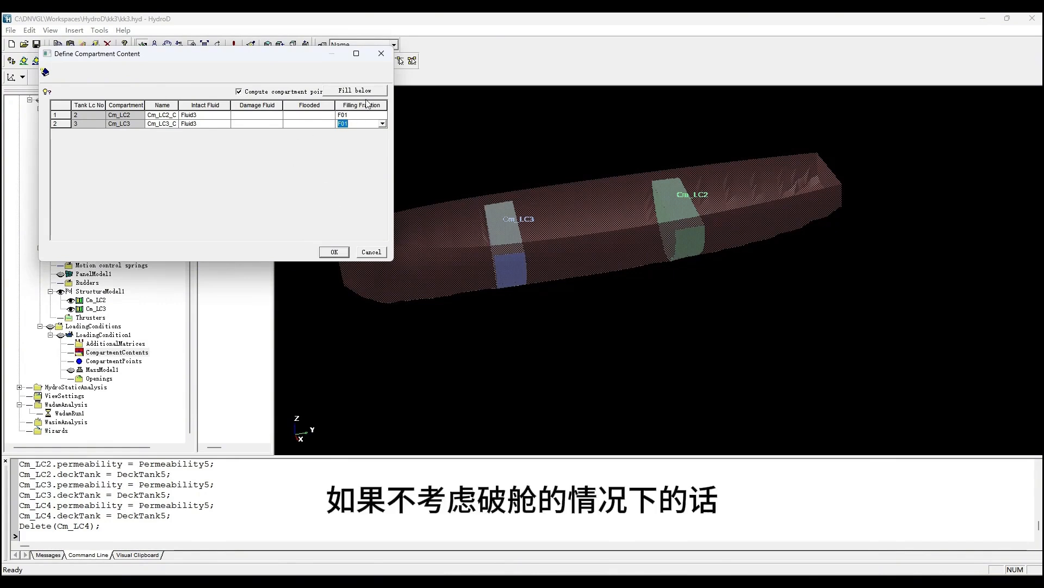
{"action": "left_click", "coordinate": [294, 105]}
{"action": "left_click", "coordinate": [255, 106]}
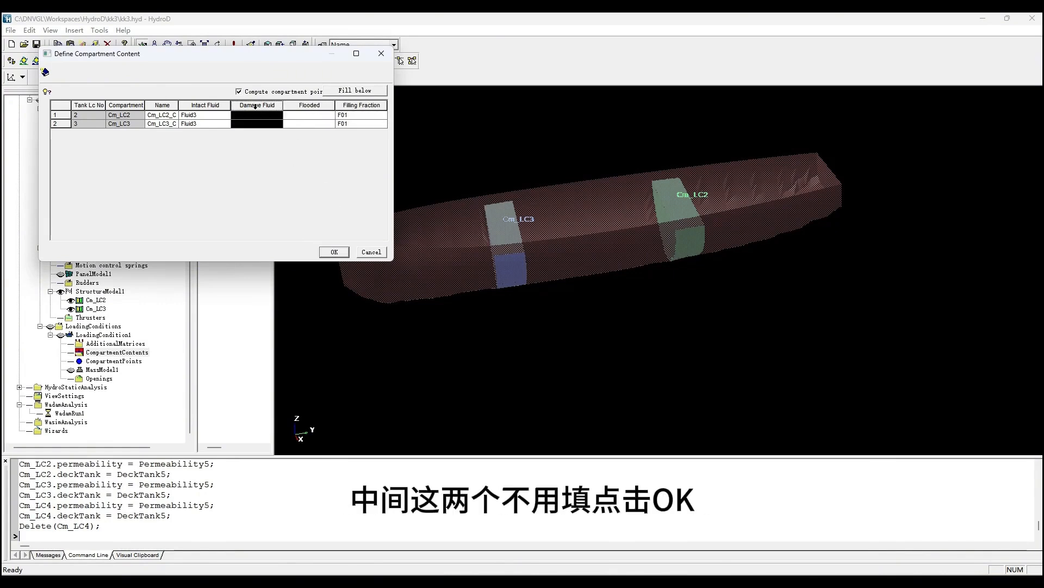
{"action": "left_click", "coordinate": [328, 253]}
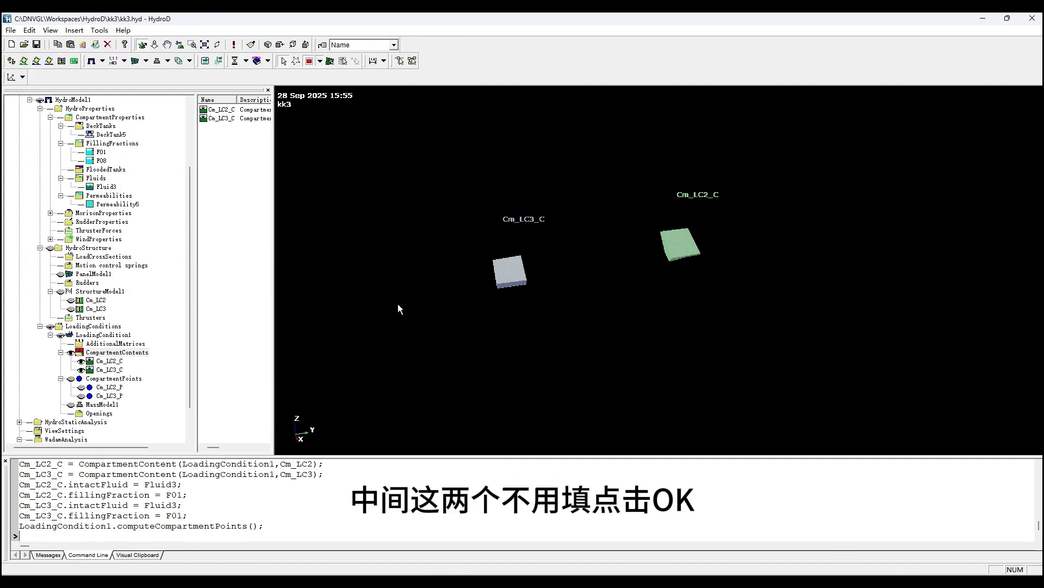
{"action": "left_click_drag", "start_coordinate": [508, 270], "coordinate": [551, 250]}
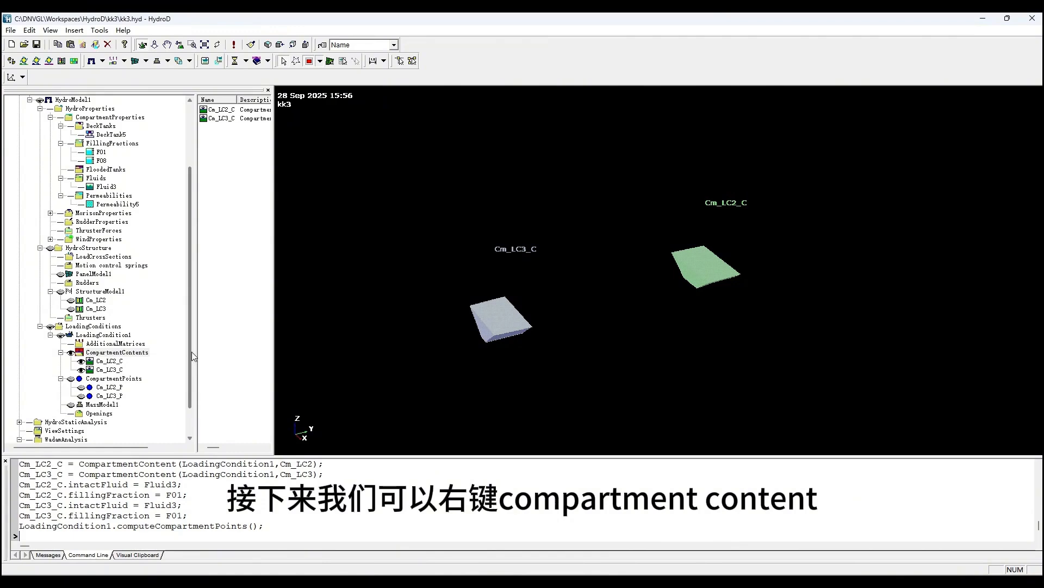
Step: Save an XML Excel report of the CompartmentContents branch under the file name 3, including all report items
{"action": "scroll", "coordinate": [185, 366], "scroll_direction": "down", "scroll_amount": 1}
{"action": "left_click", "coordinate": [140, 326]}
{"action": "right_click", "coordinate": [149, 328]}
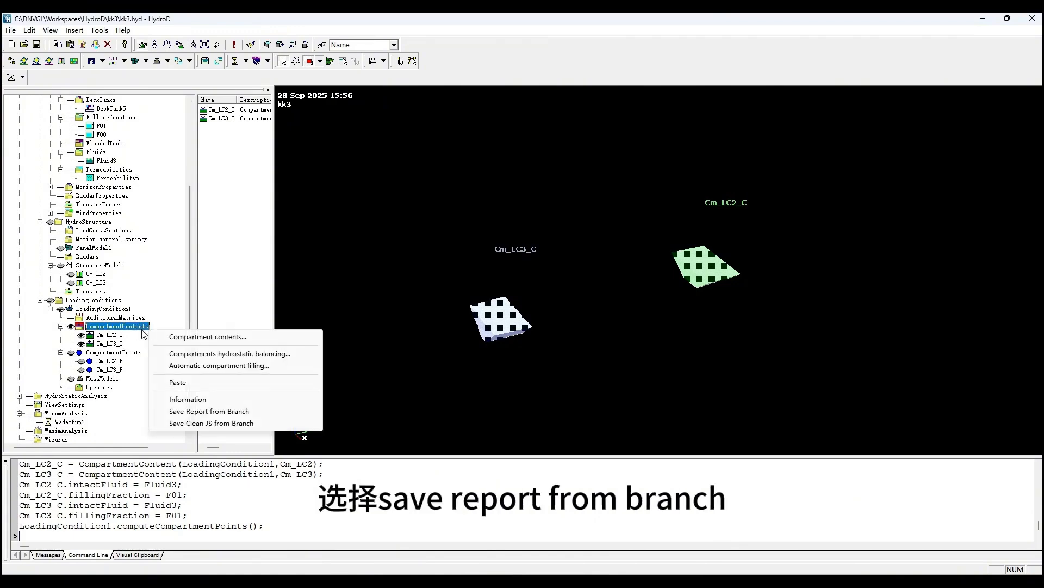
{"action": "left_click", "coordinate": [217, 412]}
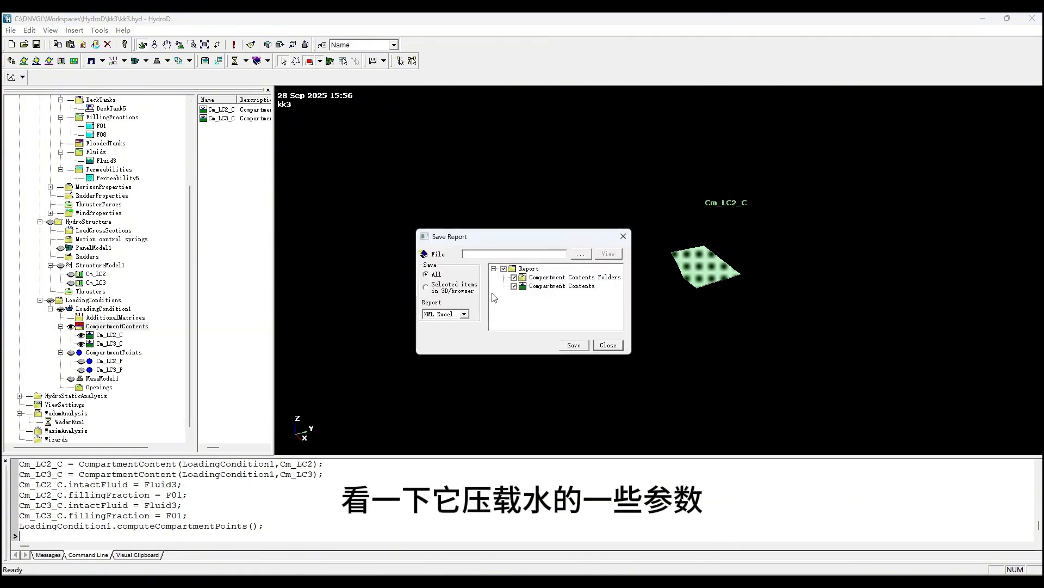
{"action": "left_click", "coordinate": [581, 254]}
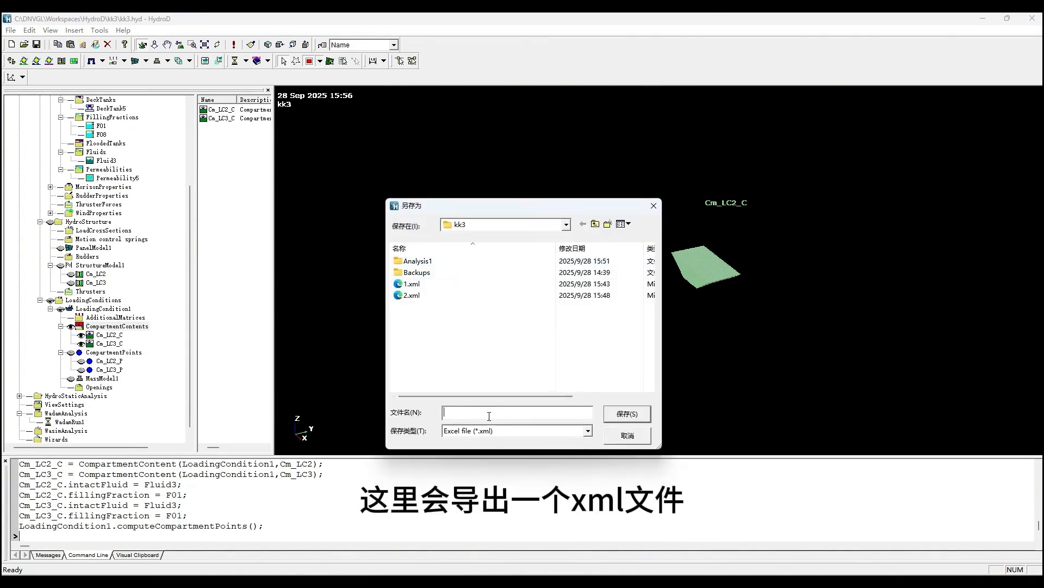
{"action": "left_click", "coordinate": [641, 416]}
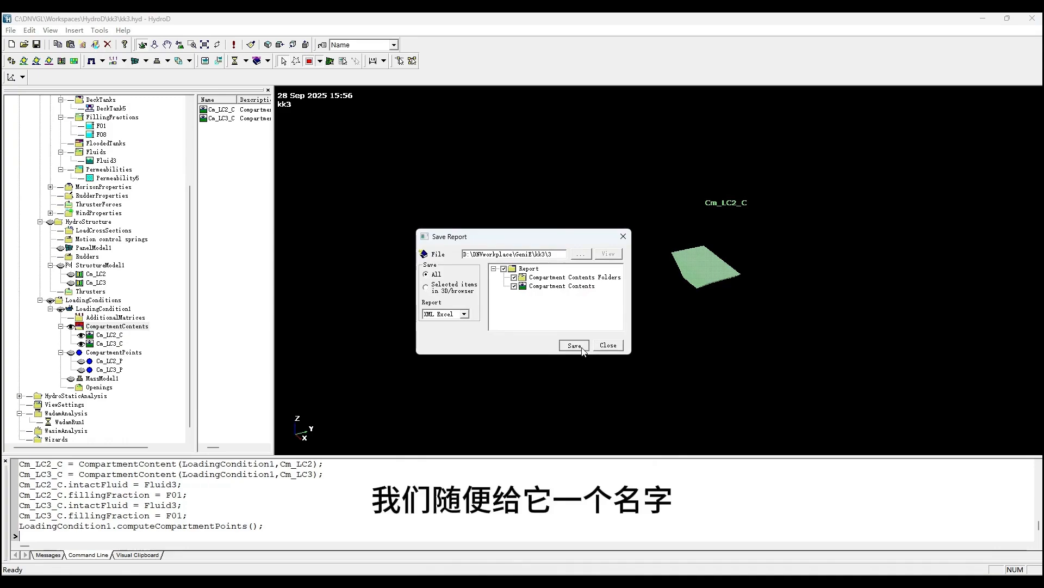
{"action": "left_click", "coordinate": [574, 346]}
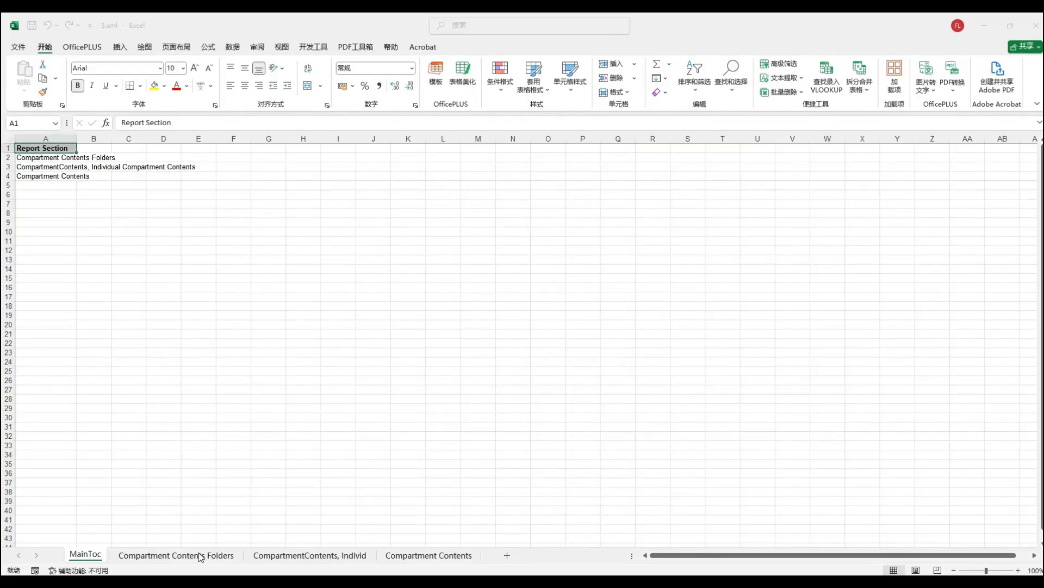
Step: Switch to the exported 3.xml report in Excel, show the individual compartment contents sheet and widen the Name column
{"action": "left_click", "coordinate": [321, 555]}
{"action": "left_click", "coordinate": [416, 397]}
{"action": "left_click", "coordinate": [381, 305]}
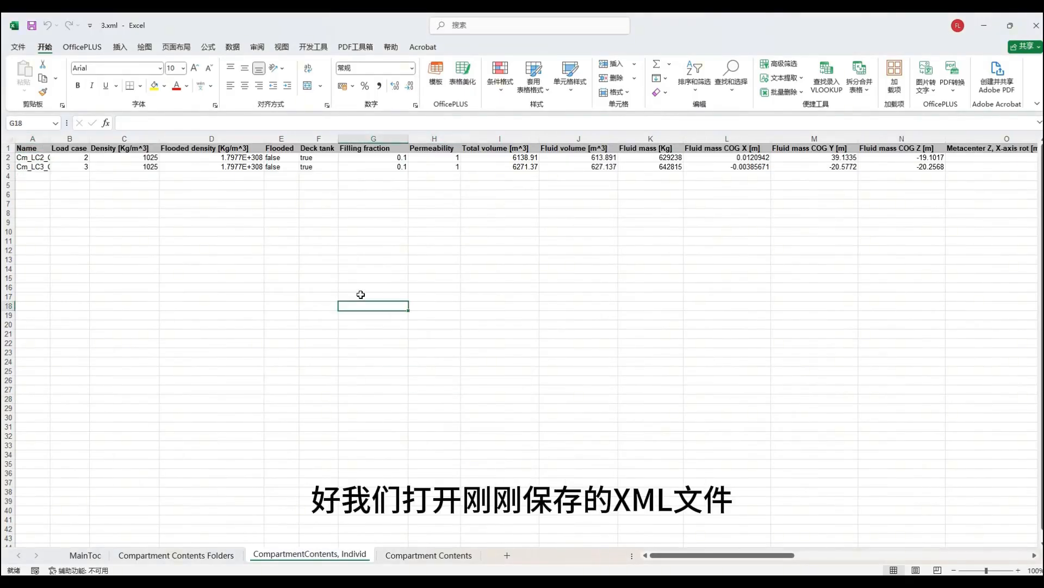
{"action": "left_click_drag", "start_coordinate": [49, 140], "coordinate": [62, 140]}
{"action": "left_click", "coordinate": [46, 158]}
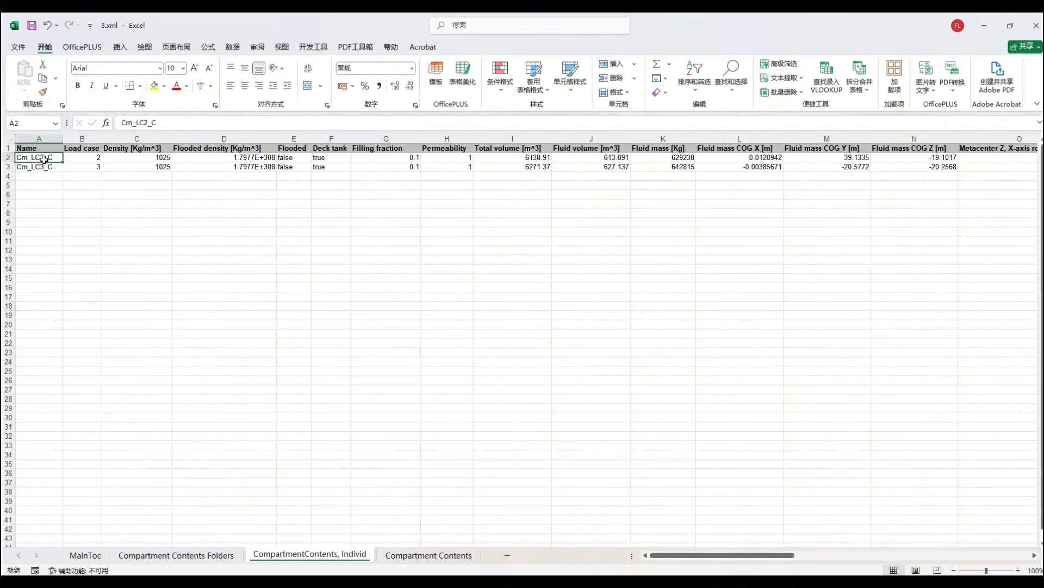
{"action": "left_click", "coordinate": [49, 166]}
{"action": "left_click", "coordinate": [175, 205]}
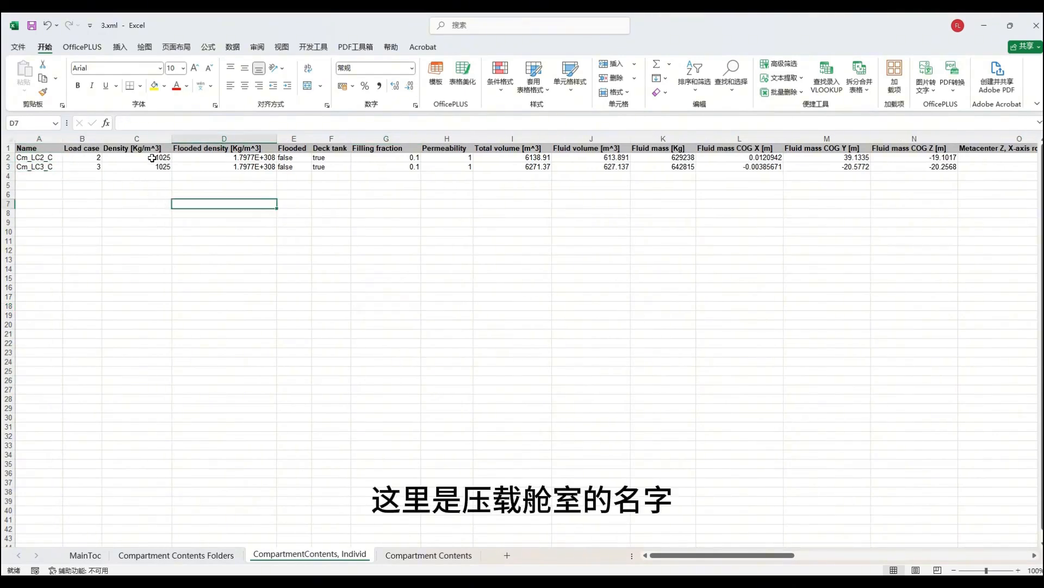
Step: Examine the density, flooded density, filling fraction, fluid volume and fluid mass of both ballast compartments
{"action": "left_click_drag", "start_coordinate": [150, 157], "coordinate": [156, 166]}
{"action": "left_click_drag", "start_coordinate": [249, 158], "coordinate": [257, 165]}
{"action": "left_click", "coordinate": [325, 202]}
{"action": "left_click_drag", "start_coordinate": [403, 157], "coordinate": [407, 167]}
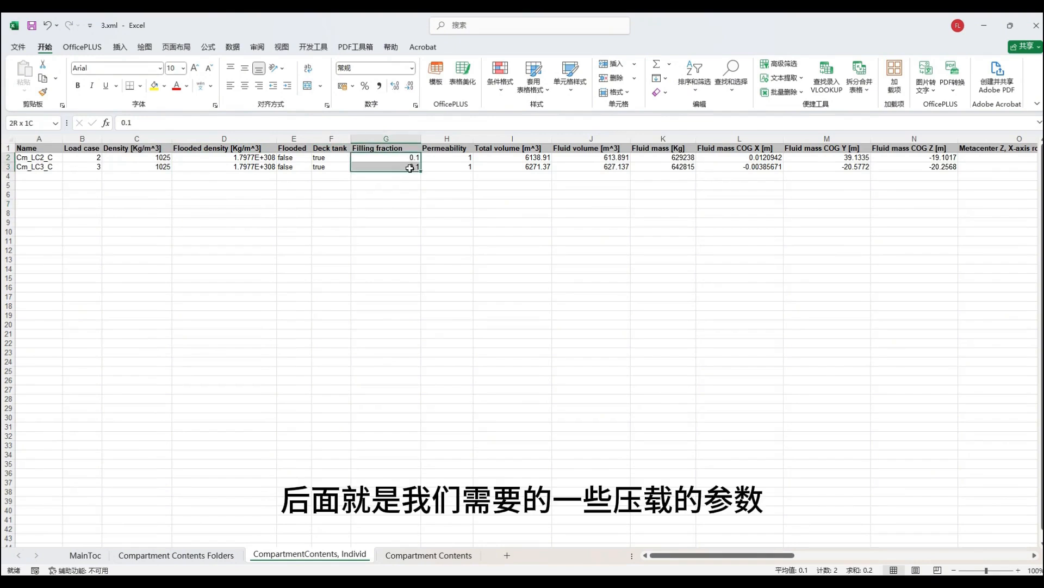
{"action": "left_click", "coordinate": [514, 199]}
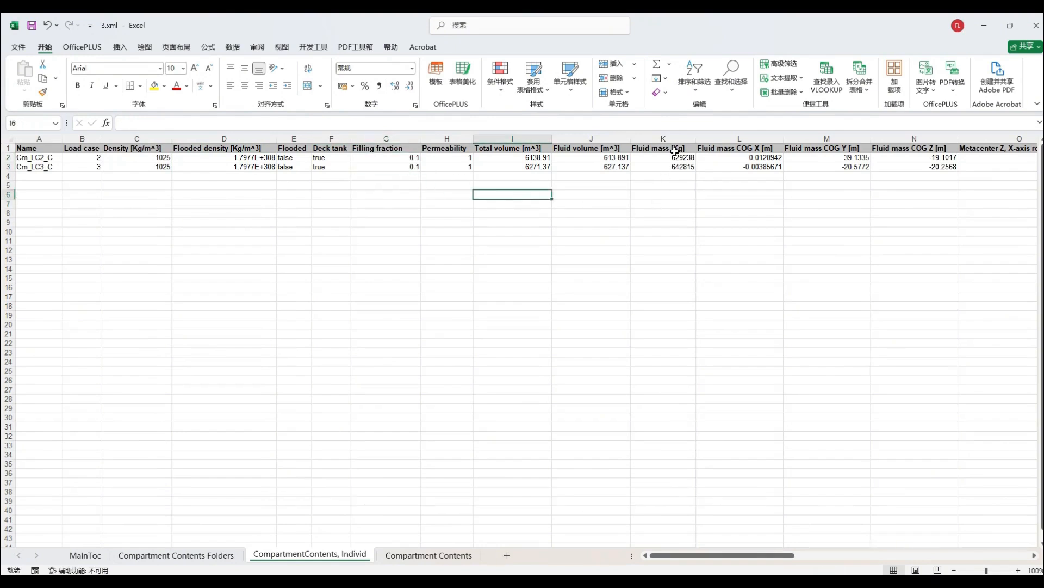
{"action": "left_click_drag", "start_coordinate": [603, 156], "coordinate": [603, 166]}
{"action": "left_click_drag", "start_coordinate": [665, 158], "coordinate": [674, 167]}
{"action": "left_click", "coordinate": [702, 222]}
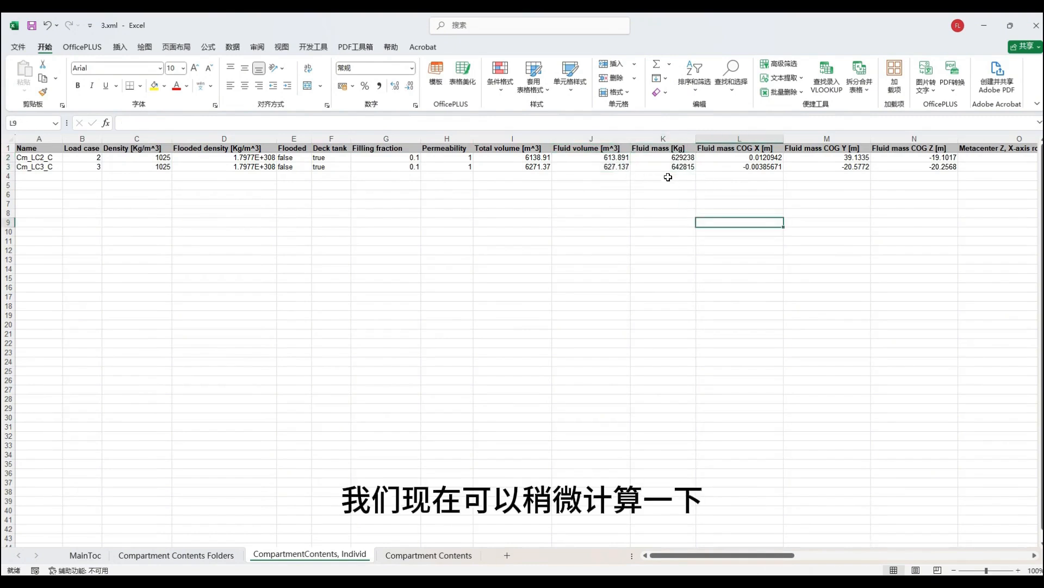
Step: Sum the two compartments' fluid masses in cell K6 with =K2+K3 and highlight that cell in yellow
{"action": "left_click_drag", "start_coordinate": [667, 158], "coordinate": [669, 167]}
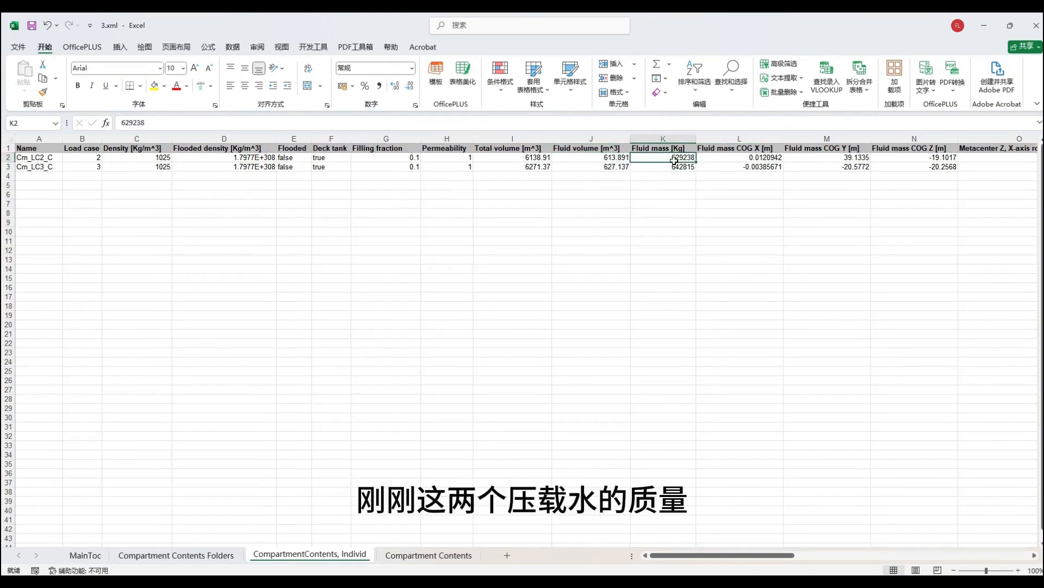
{"action": "left_click", "coordinate": [663, 193]}
{"action": "type", "text": "="}
{"action": "left_click", "coordinate": [680, 157]}
{"action": "type", "text": "+"}
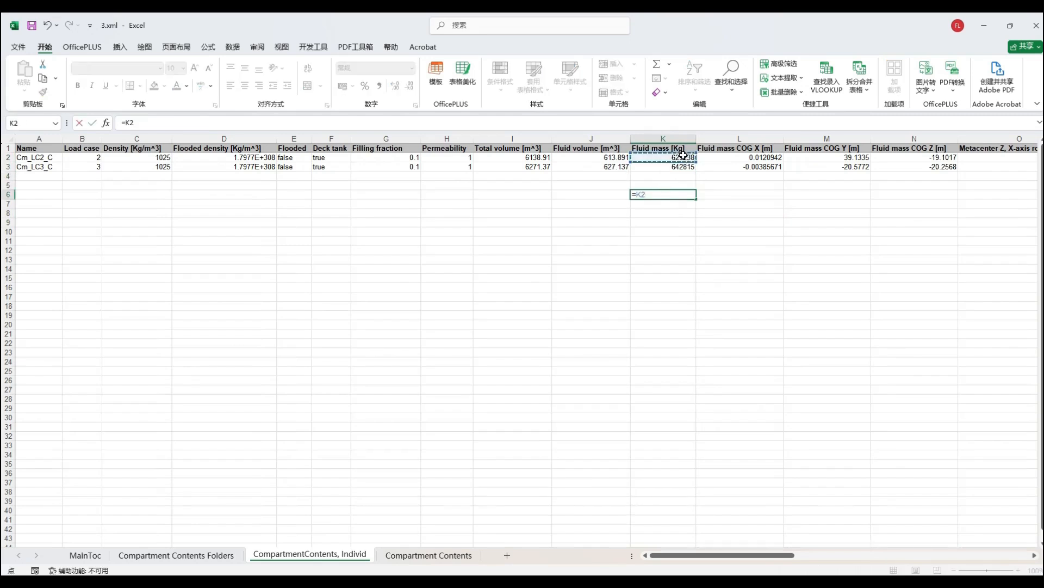
{"action": "left_click", "coordinate": [675, 167]}
{"action": "key", "text": "Return"}
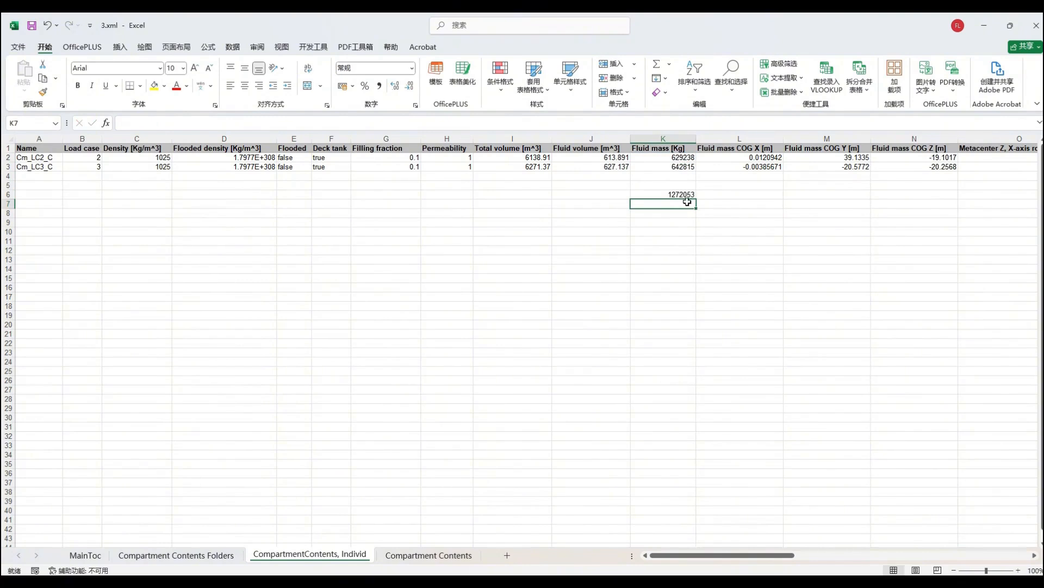
{"action": "left_click", "coordinate": [691, 194]}
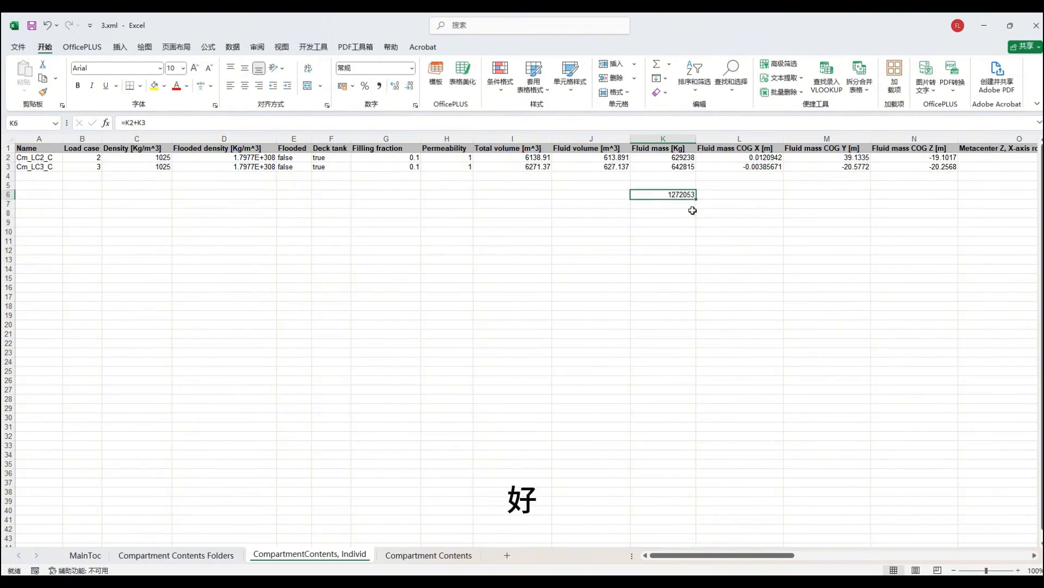
{"action": "left_click", "coordinate": [155, 86]}
{"action": "left_click", "coordinate": [654, 245]}
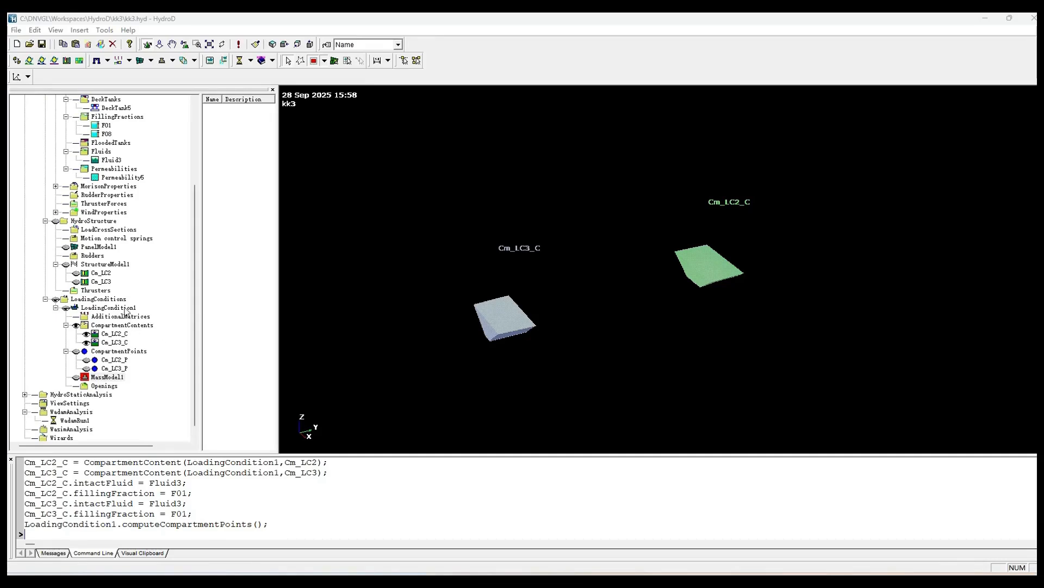
Step: Switch back to HydroD and set the total mass of MassModel1 to 86211022.21 kg
{"action": "left_click", "coordinate": [125, 308]}
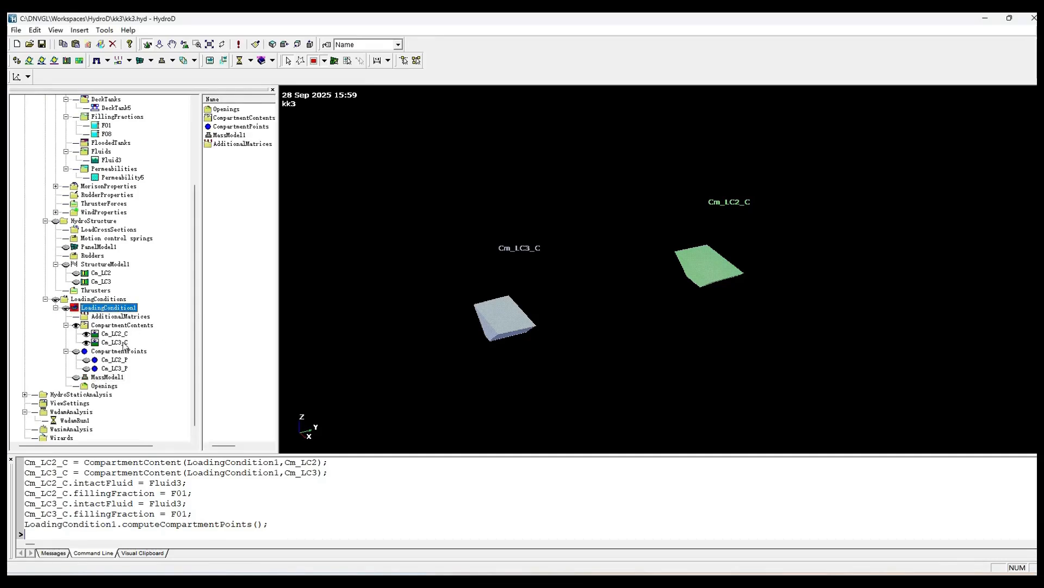
{"action": "left_click", "coordinate": [113, 369]}
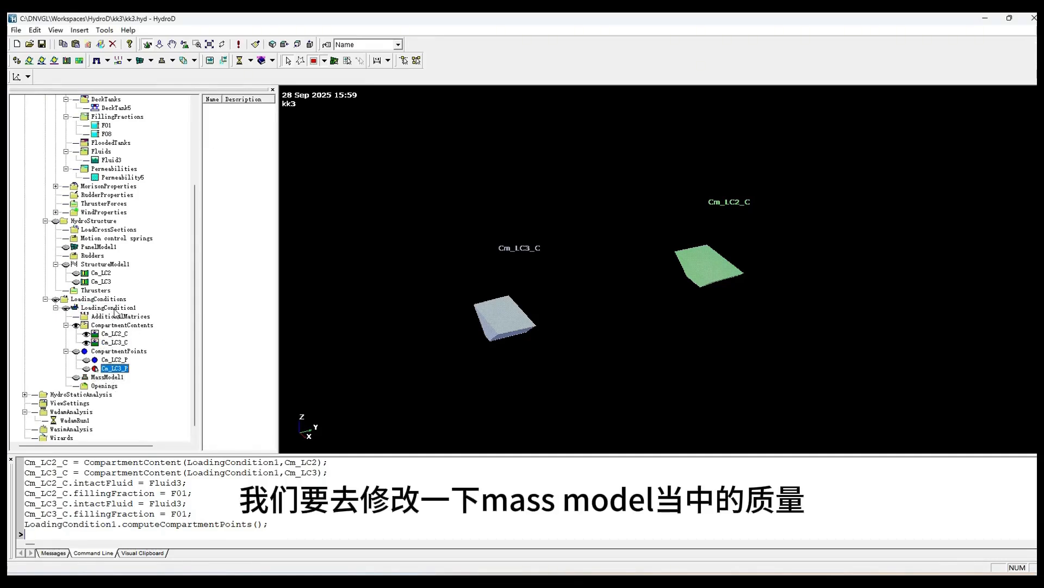
{"action": "left_click", "coordinate": [107, 377]}
{"action": "right_click", "coordinate": [107, 377]}
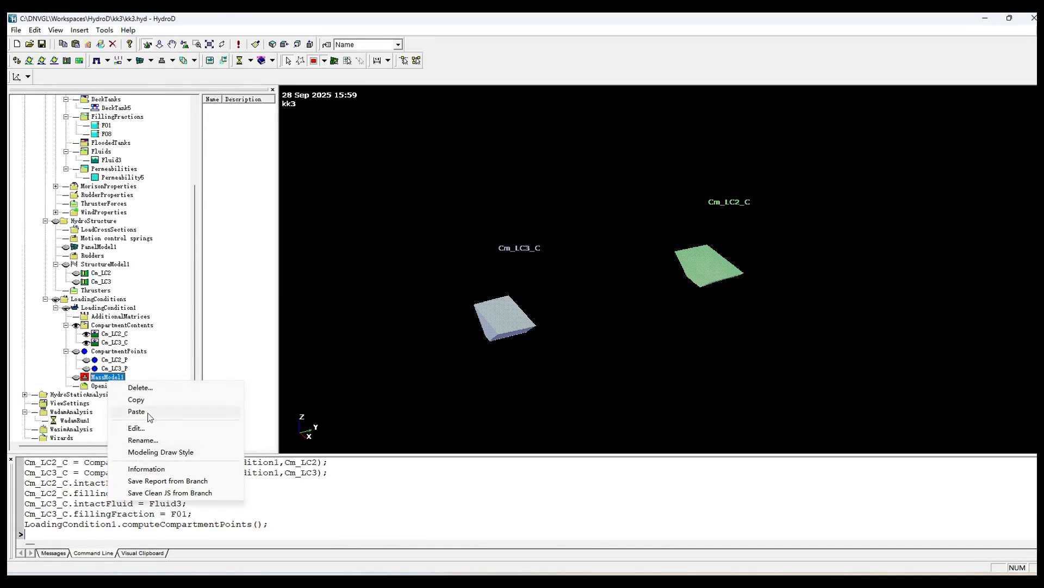
{"action": "left_click", "coordinate": [141, 428]}
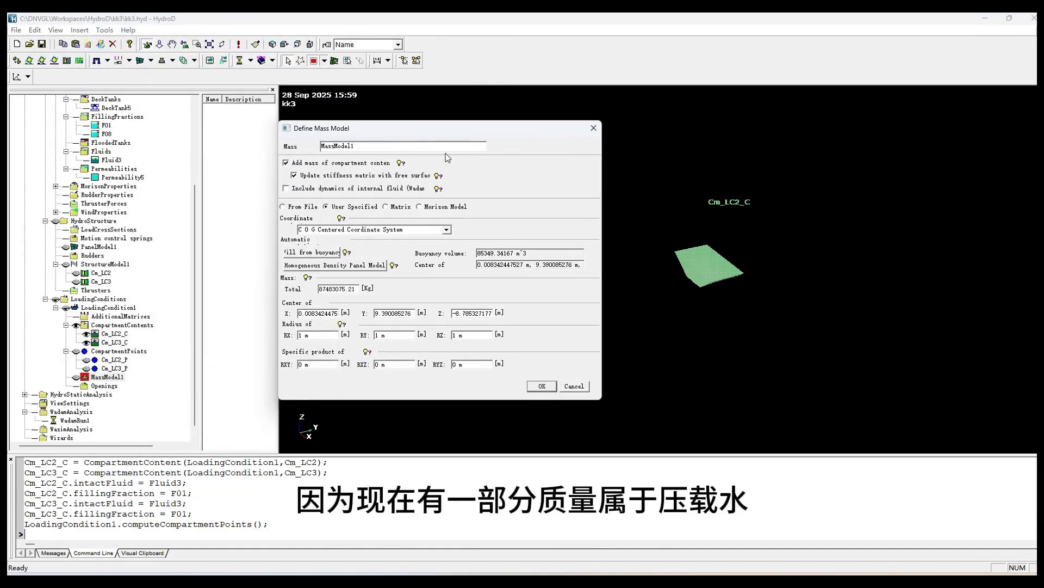
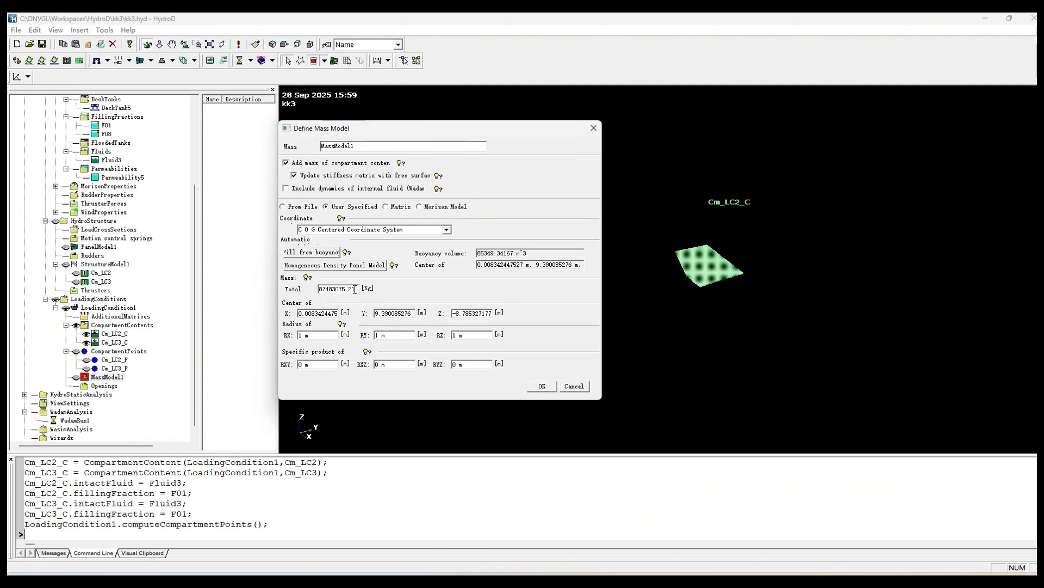
{"action": "left_click_drag", "start_coordinate": [358, 289], "coordinate": [315, 290]}
{"action": "type", "text": "86211022.21K"}
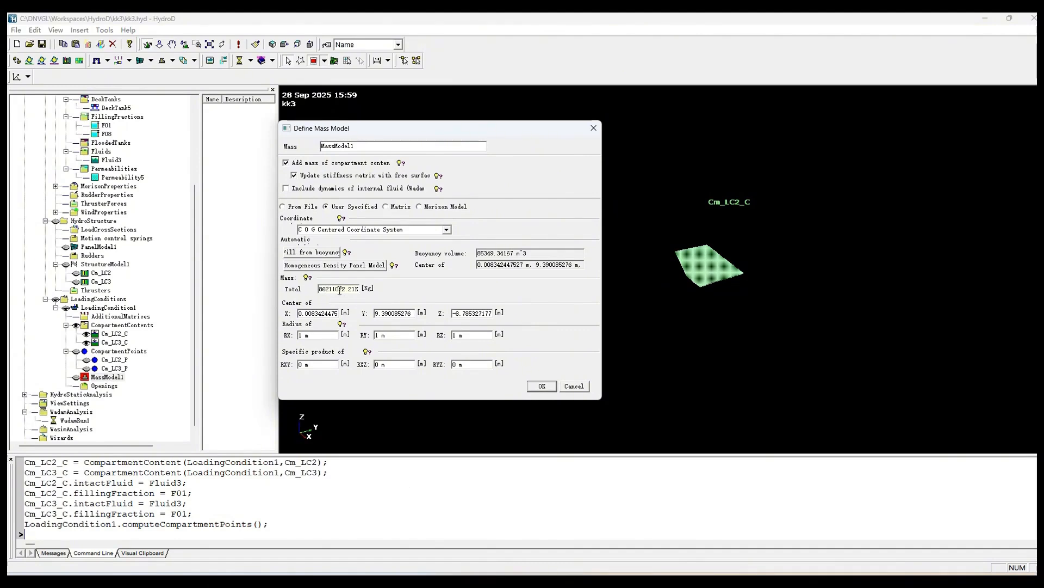
{"action": "left_click", "coordinate": [547, 385]}
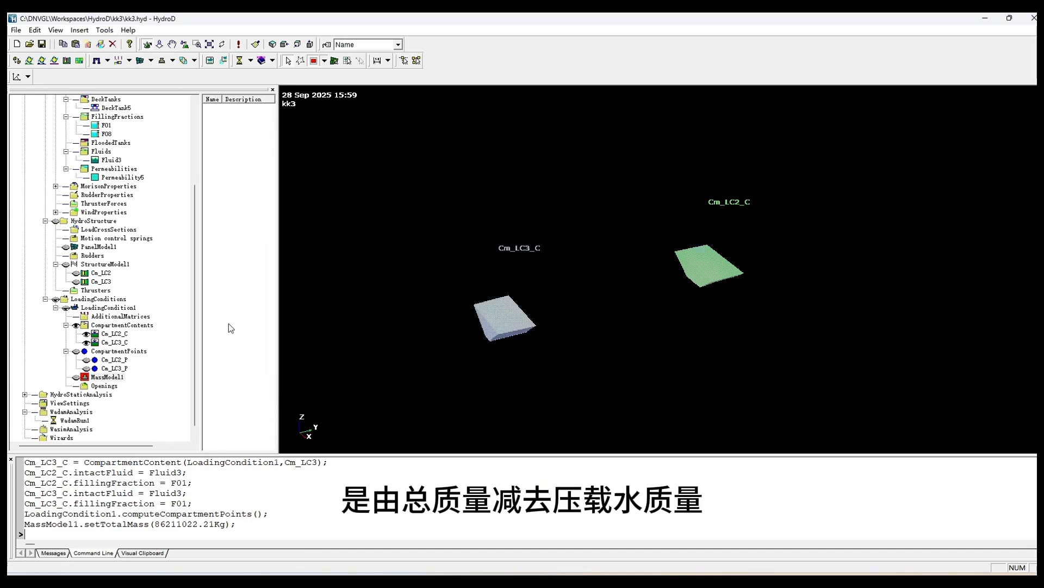
Step: Review the total mass of MassModel1 and compare it with the ballast mass calculation in the Excel report
{"action": "right_click", "coordinate": [109, 377]}
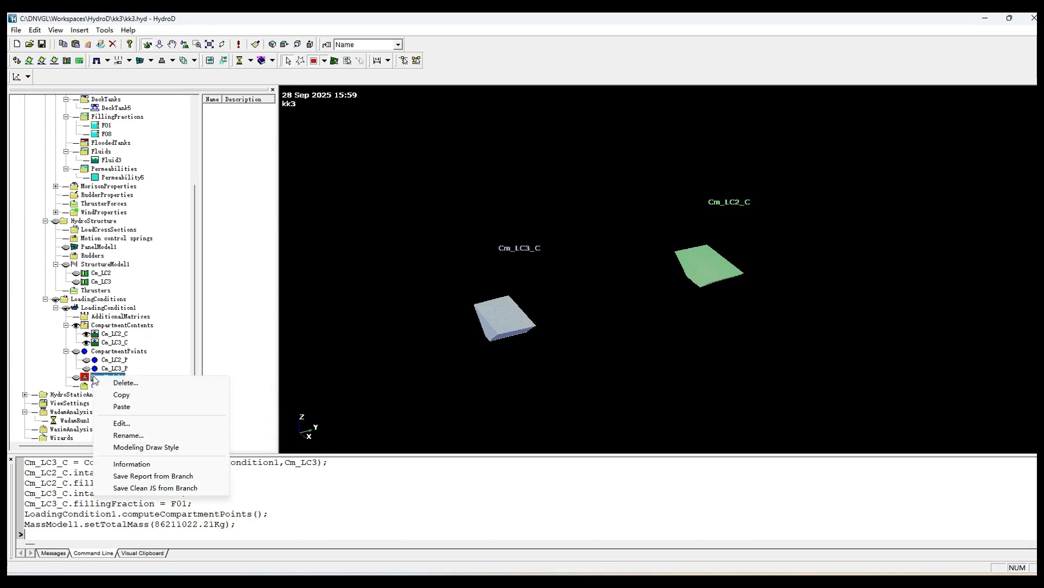
{"action": "left_click", "coordinate": [142, 420]}
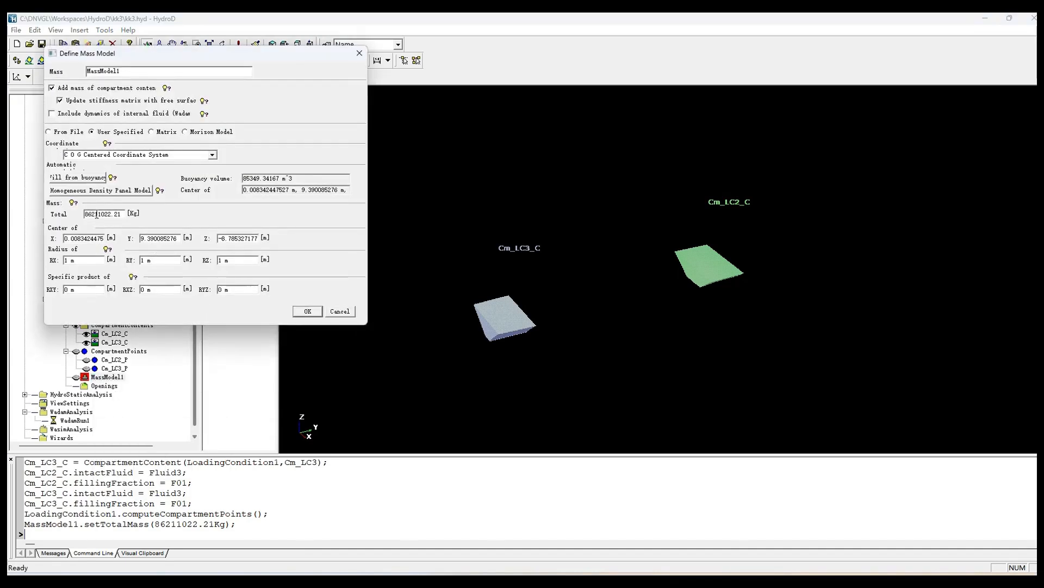
{"action": "left_click", "coordinate": [359, 52]}
{"action": "left_click_drag", "start_coordinate": [1043, 136], "coordinate": [551, 105]}
{"action": "left_click", "coordinate": [734, 282]}
{"action": "left_click", "coordinate": [707, 276]}
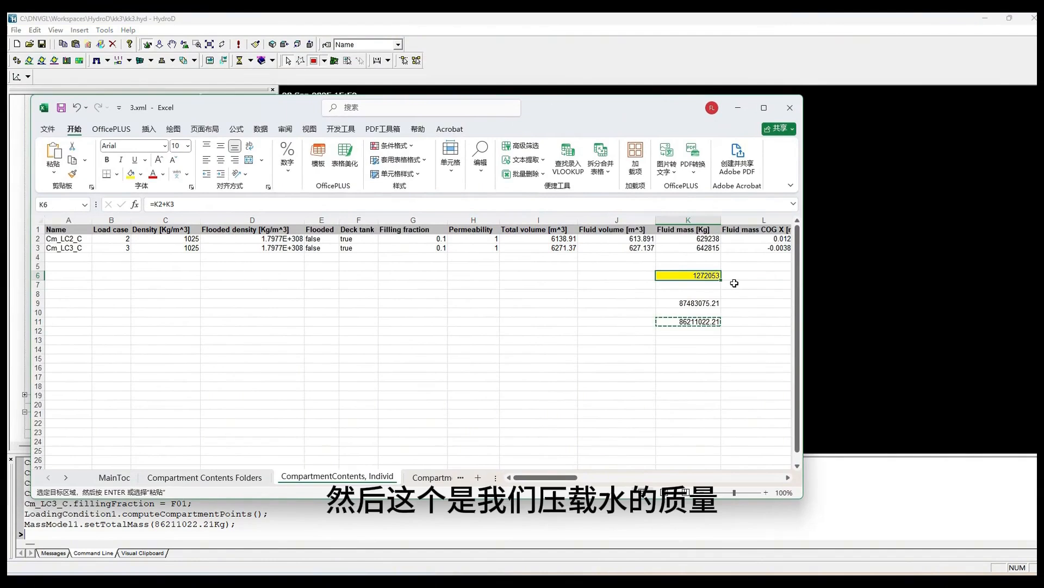
{"action": "left_click_drag", "start_coordinate": [550, 109], "coordinate": [1043, 175]}
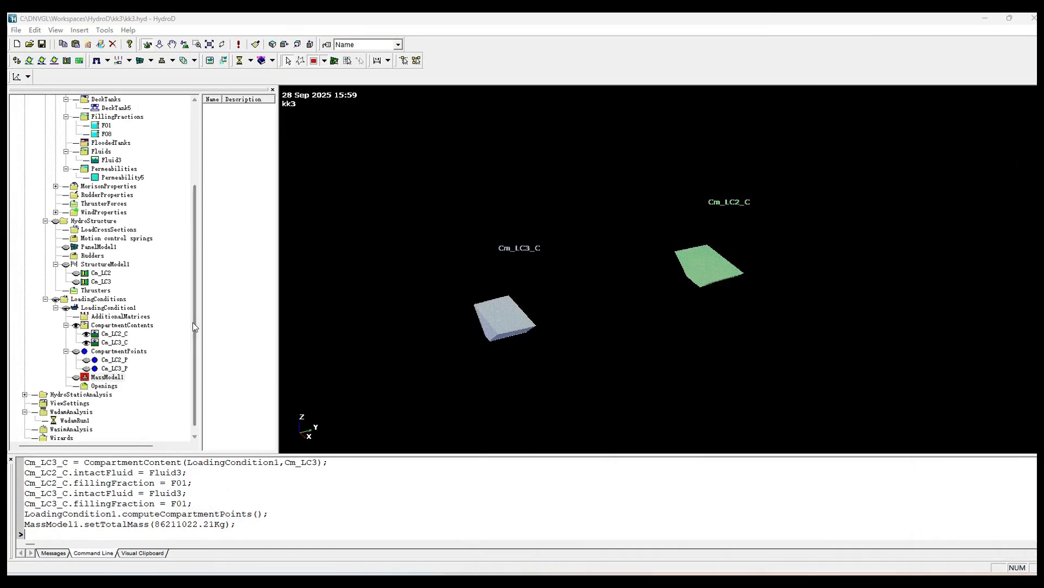
Step: Rerun the WadamRun1 analysis and open the listing file of its Wadam execute activity
{"action": "left_click_drag", "start_coordinate": [194, 323], "coordinate": [191, 351]}
{"action": "right_click", "coordinate": [76, 412]}
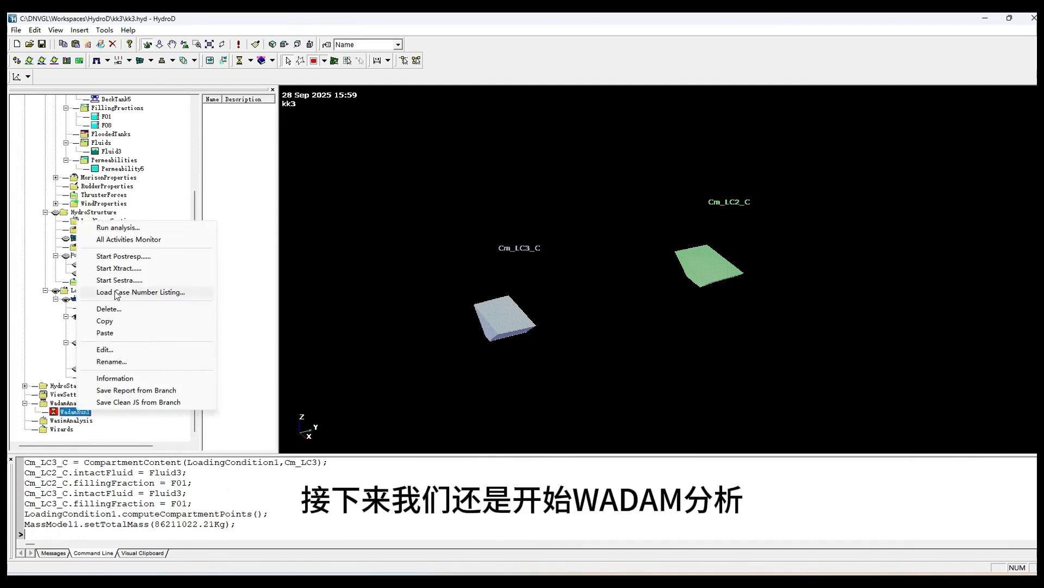
{"action": "left_click", "coordinate": [125, 227]}
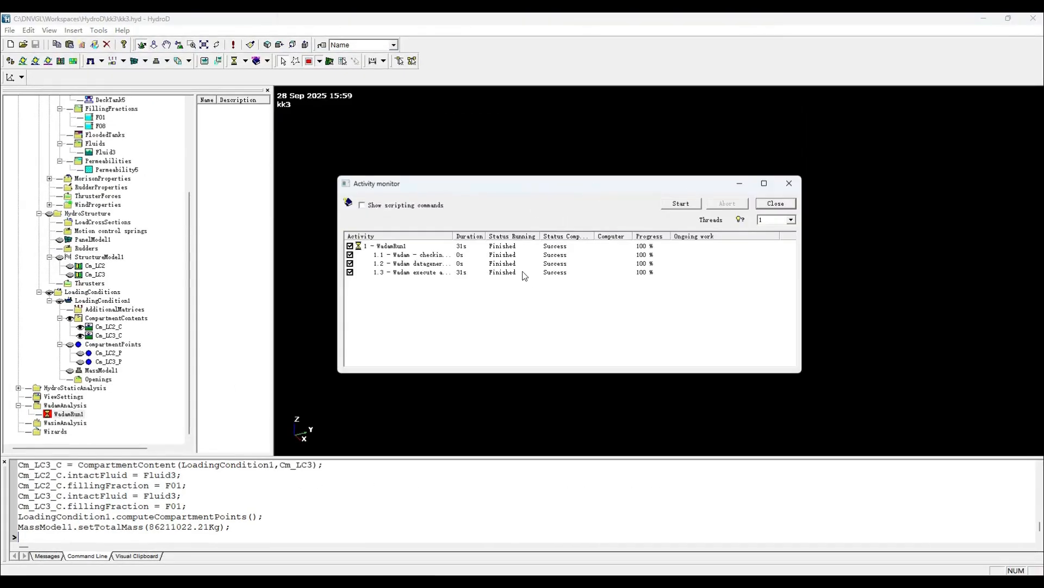
{"action": "right_click", "coordinate": [525, 273]}
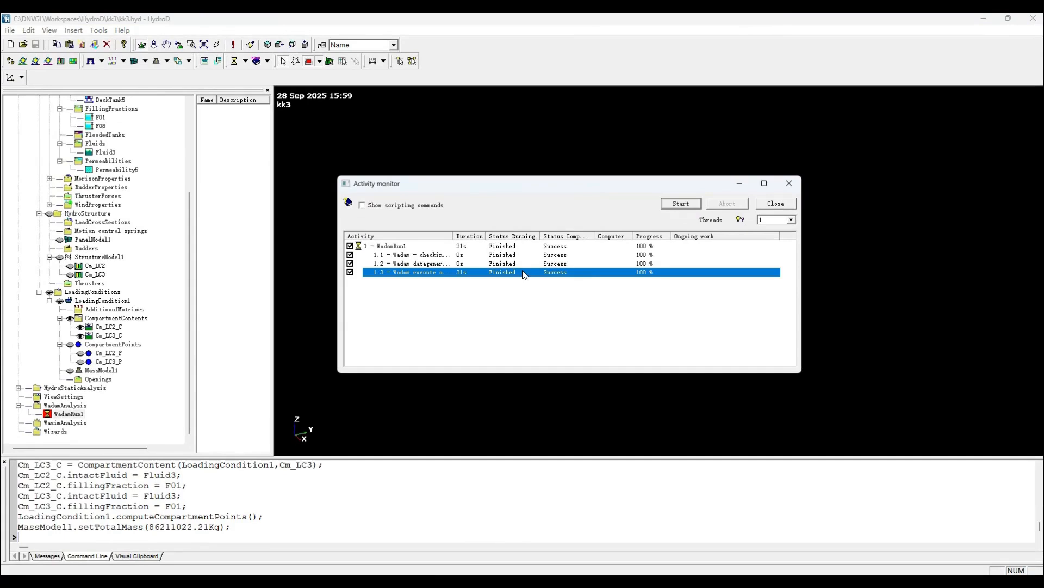
{"action": "left_click", "coordinate": [553, 278]}
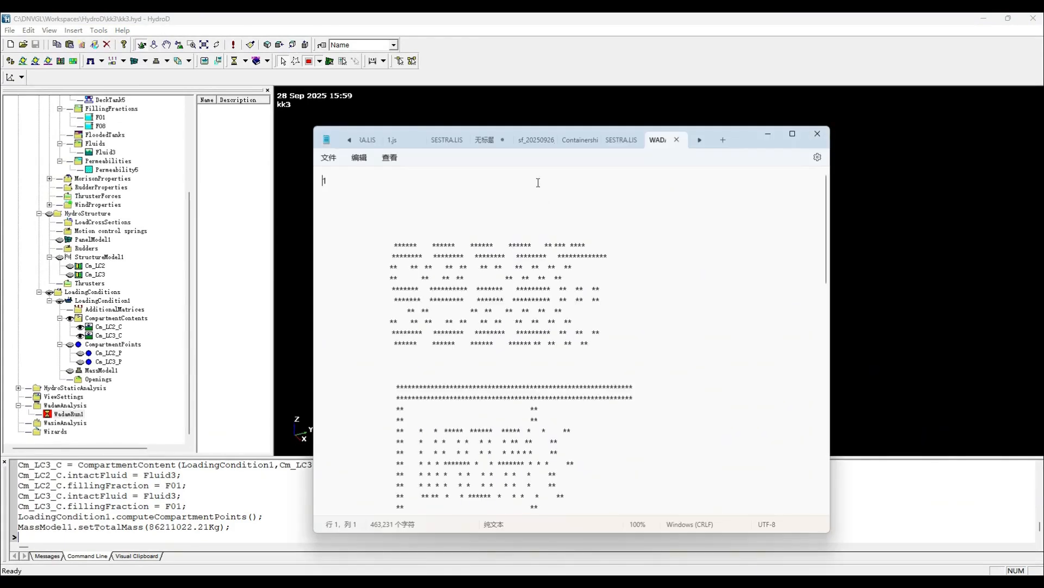
Step: Find the mass properties and structural data in the Wadam listing and copy the mass of the structure
{"action": "scroll", "coordinate": [624, 245], "scroll_direction": "down", "scroll_amount": 15}
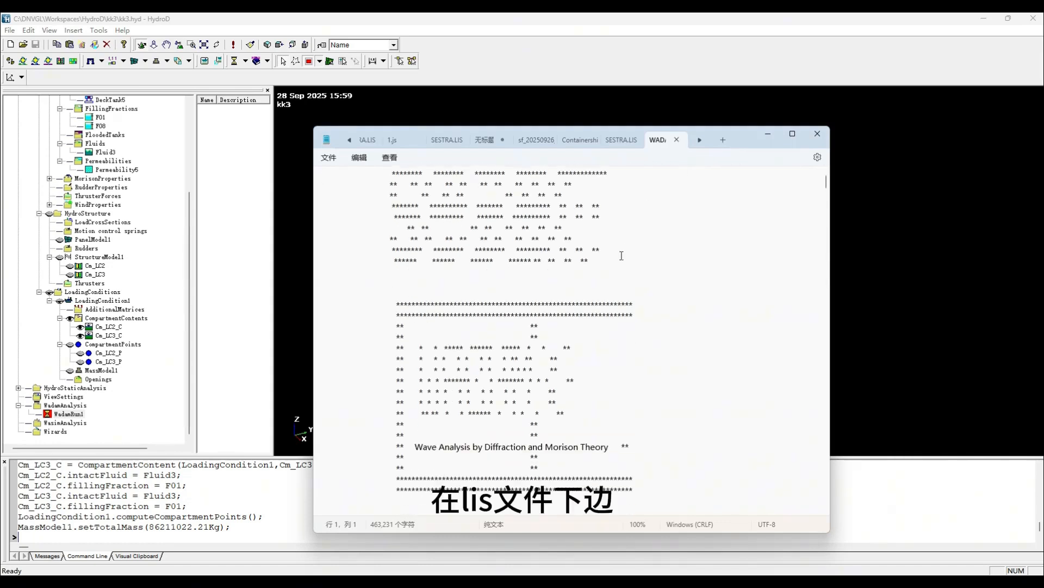
{"action": "scroll", "coordinate": [623, 269], "scroll_direction": "down", "scroll_amount": 20}
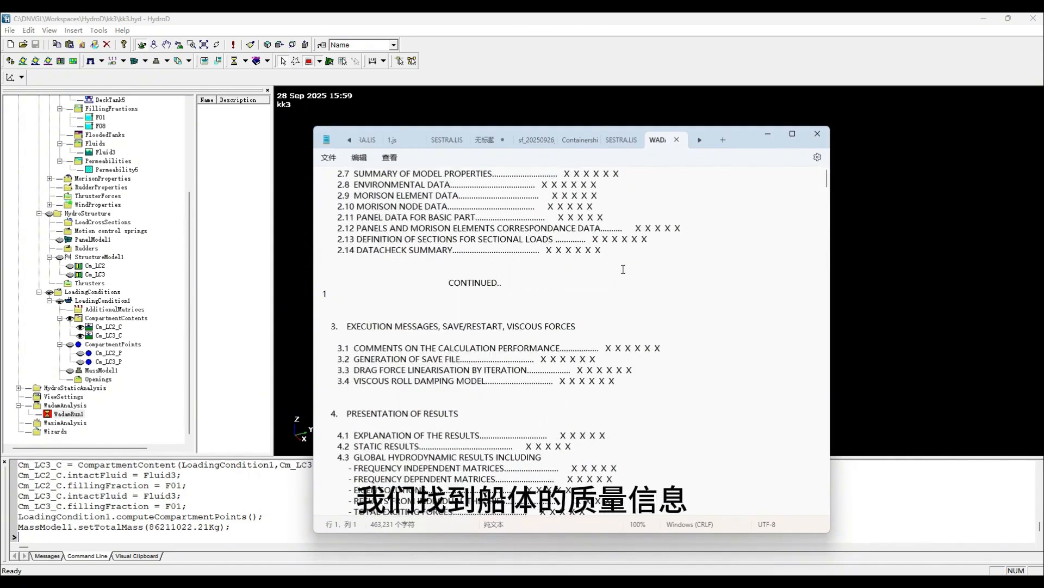
{"action": "scroll", "coordinate": [623, 268], "scroll_direction": "down", "scroll_amount": 20}
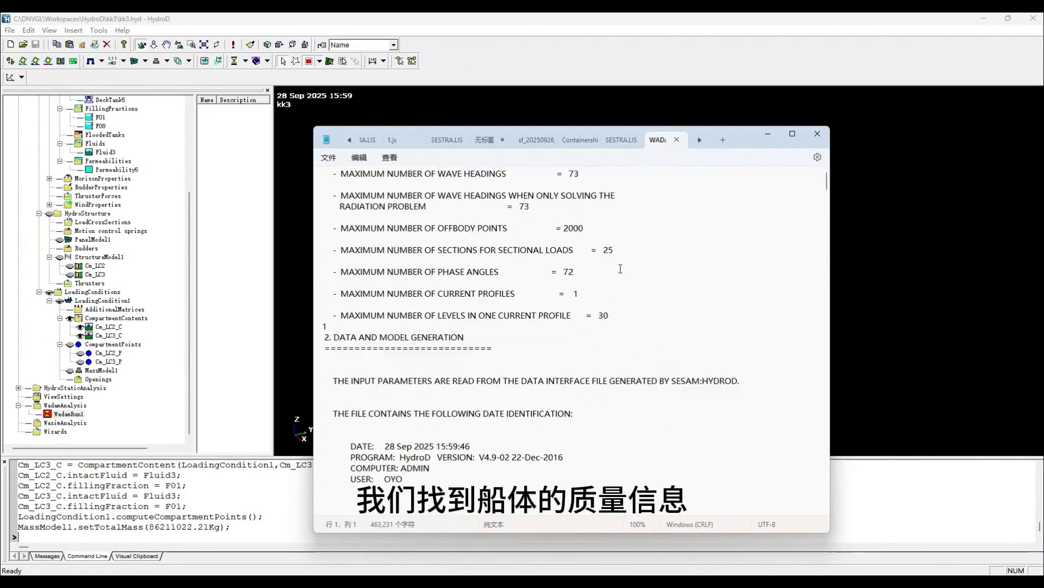
{"action": "scroll", "coordinate": [620, 272], "scroll_direction": "down", "scroll_amount": 20}
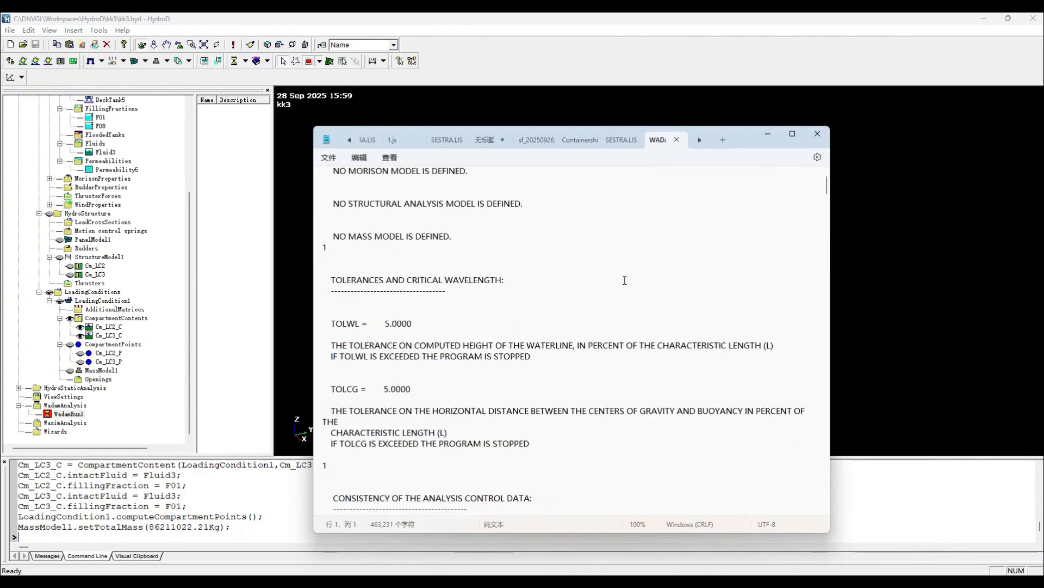
{"action": "scroll", "coordinate": [625, 284], "scroll_direction": "down", "scroll_amount": 8}
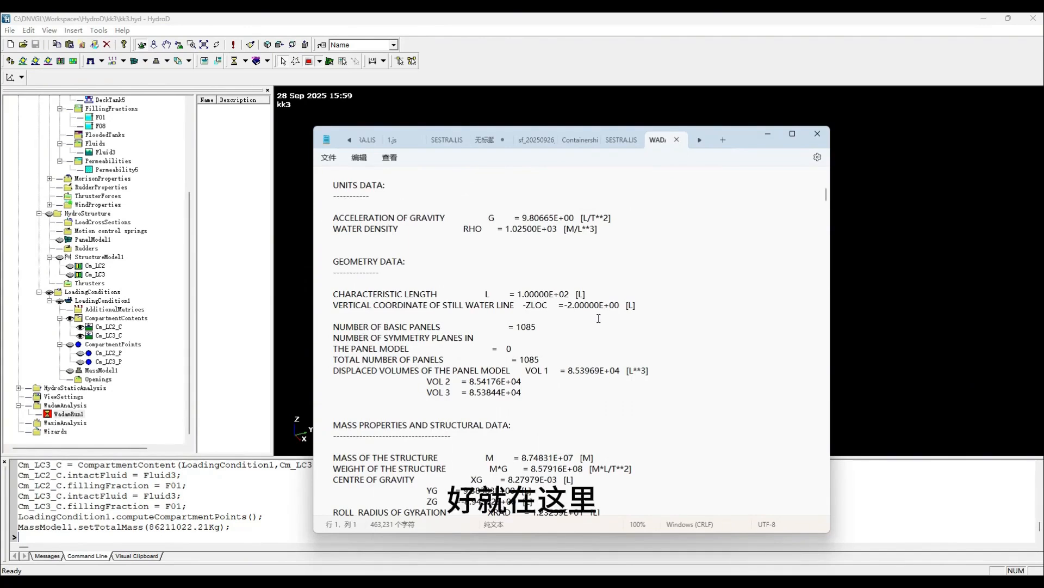
{"action": "scroll", "coordinate": [598, 319], "scroll_direction": "down", "scroll_amount": 5}
{"action": "left_click", "coordinate": [569, 322]}
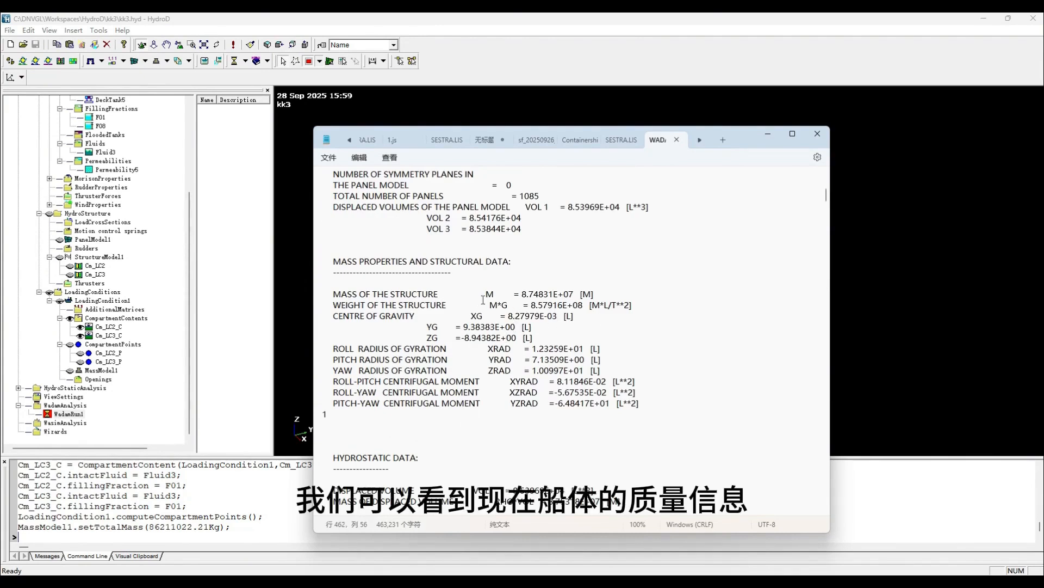
{"action": "left_click_drag", "start_coordinate": [531, 305], "coordinate": [583, 308]}
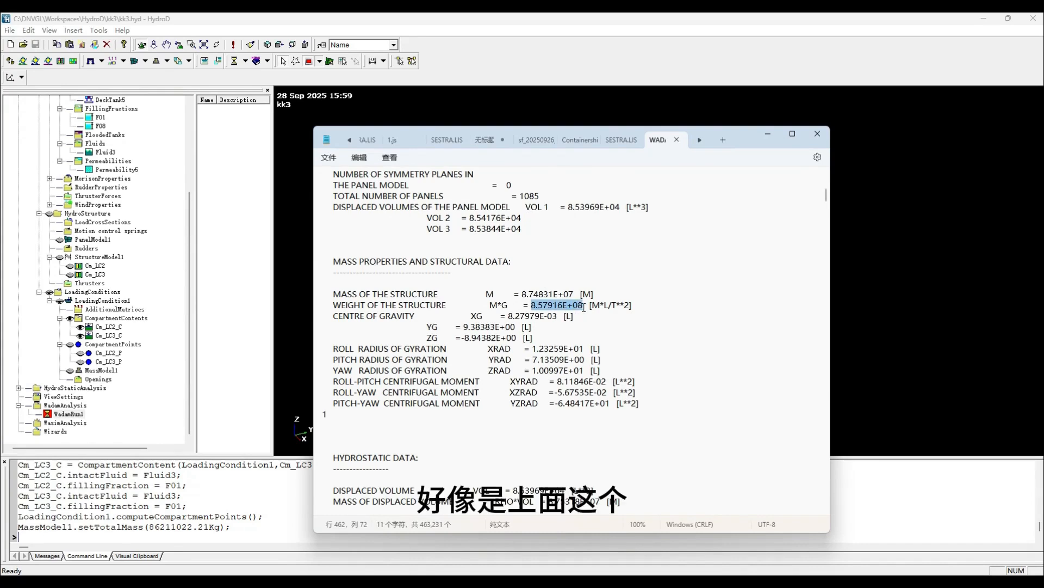
{"action": "left_click_drag", "start_coordinate": [519, 294], "coordinate": [574, 294]}
{"action": "right_click", "coordinate": [552, 299]}
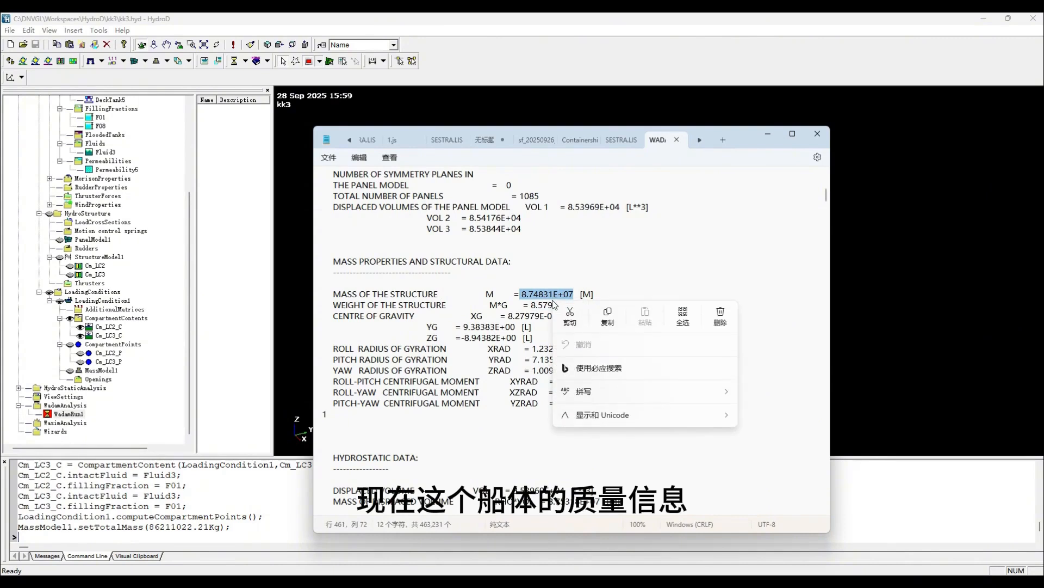
{"action": "left_click", "coordinate": [607, 316]}
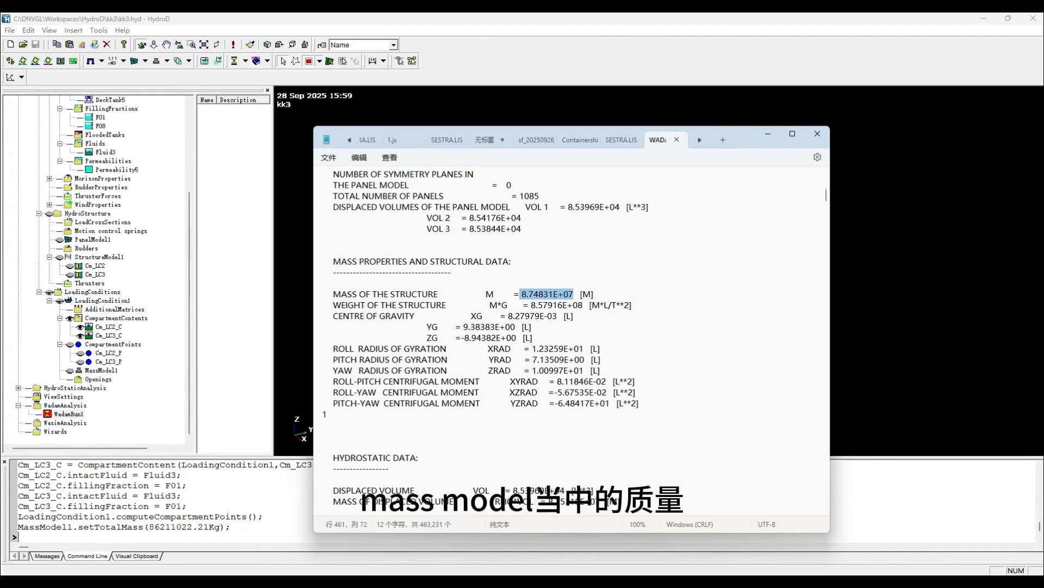
Step: Switch to Excel, place it beside the Wadam listing and compare the listed structure mass with the ballast and mass model masses
{"action": "left_click_drag", "start_coordinate": [1043, 231], "coordinate": [421, 159]}
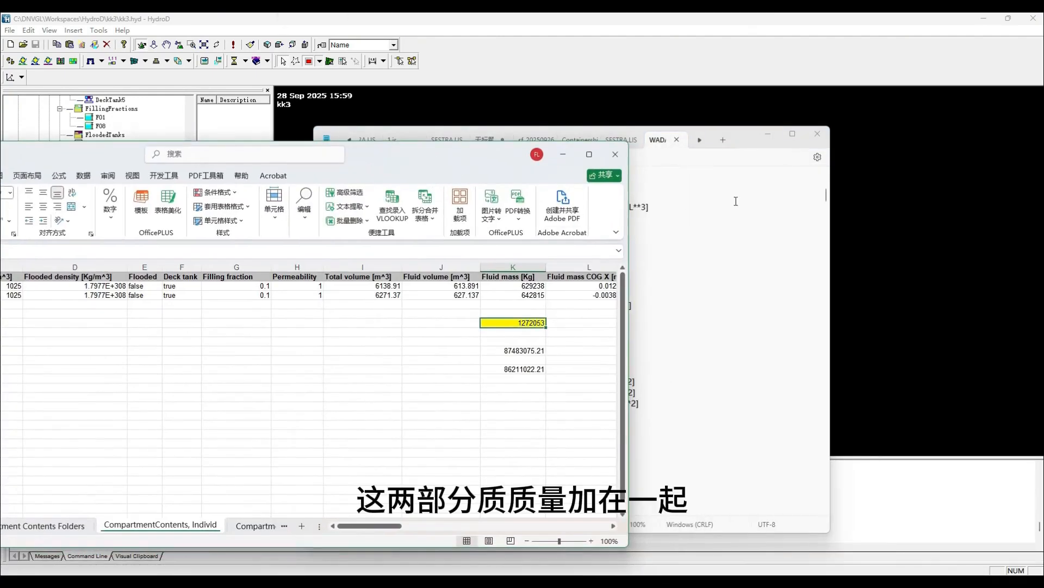
{"action": "left_click_drag", "start_coordinate": [746, 139], "coordinate": [940, 152]}
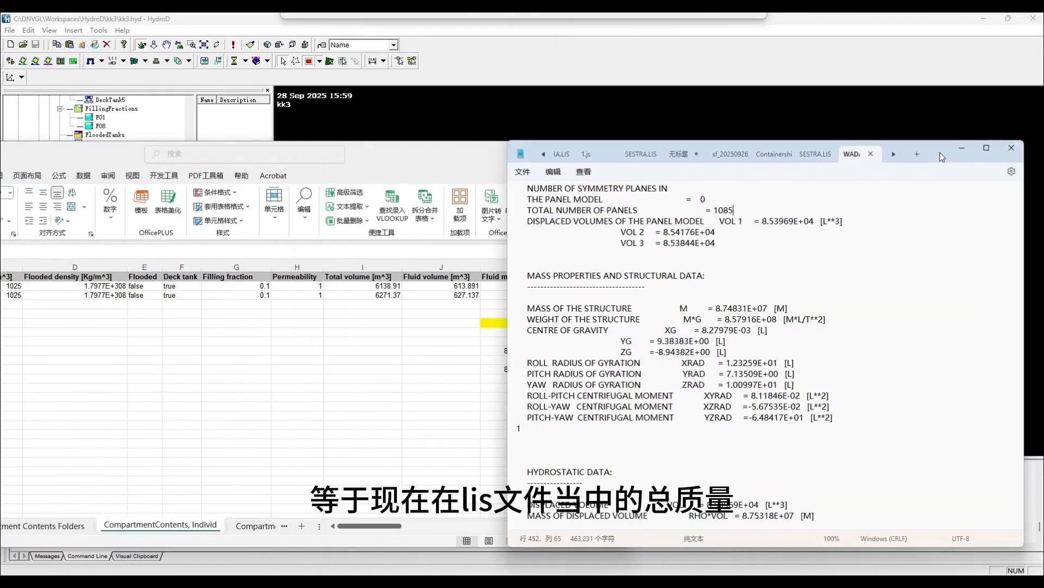
{"action": "left_click_drag", "start_coordinate": [482, 146], "coordinate": [380, 145]}
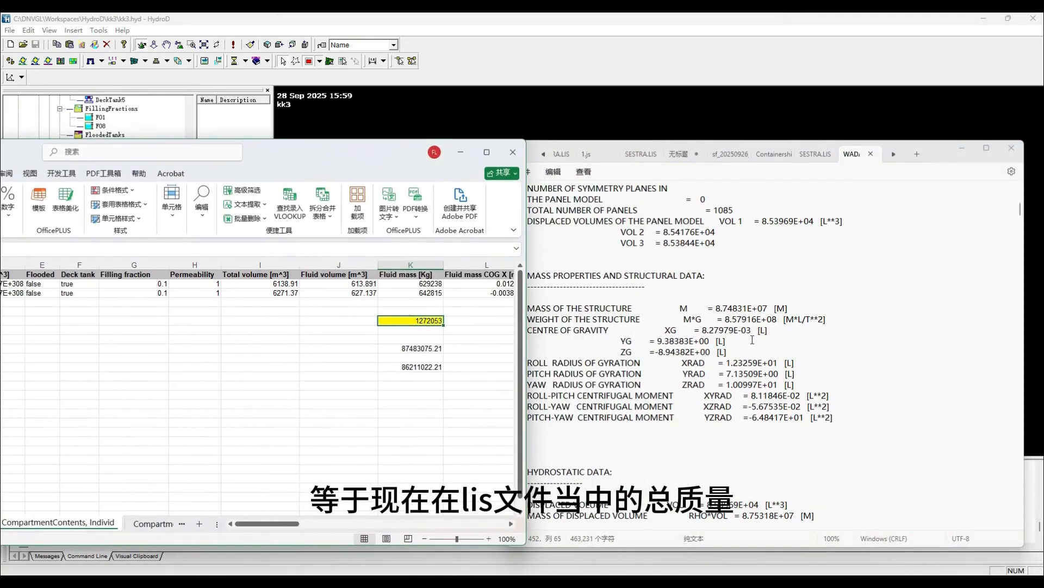
{"action": "left_click", "coordinate": [702, 330]}
{"action": "left_click_drag", "start_coordinate": [702, 330], "coordinate": [760, 333]}
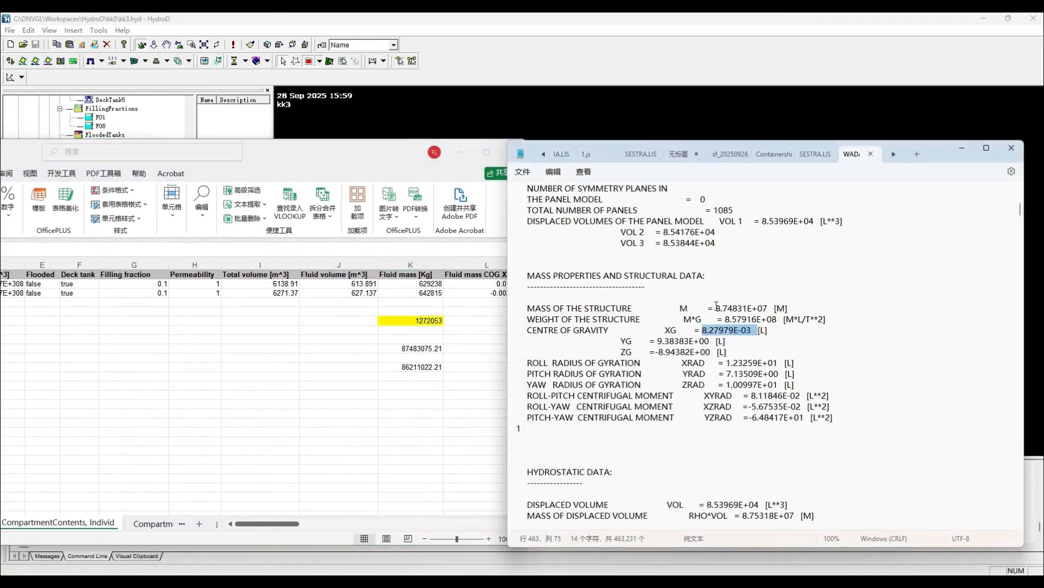
{"action": "left_click_drag", "start_coordinate": [714, 308], "coordinate": [772, 309]}
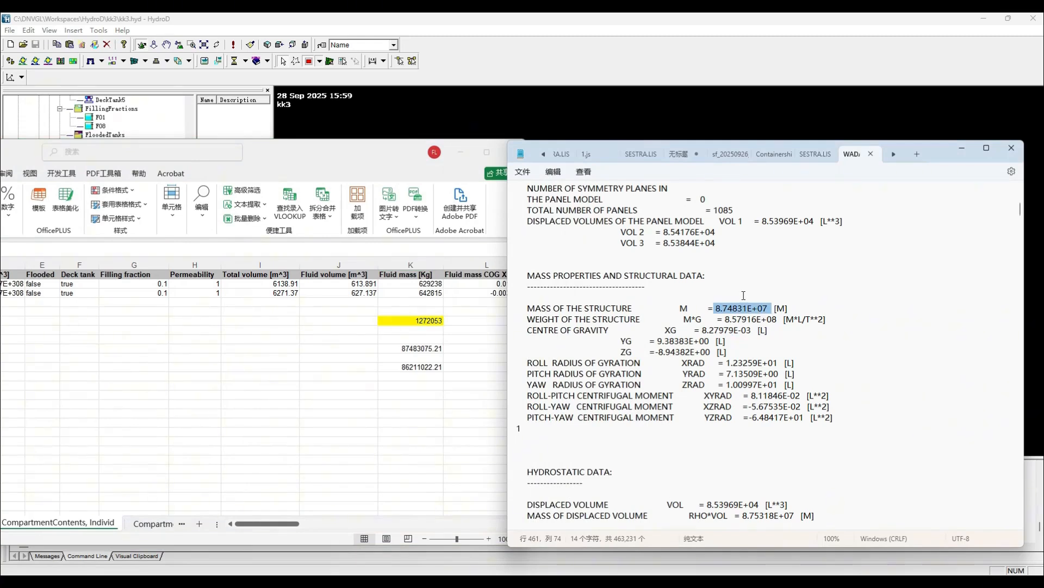
{"action": "left_click", "coordinate": [441, 405]}
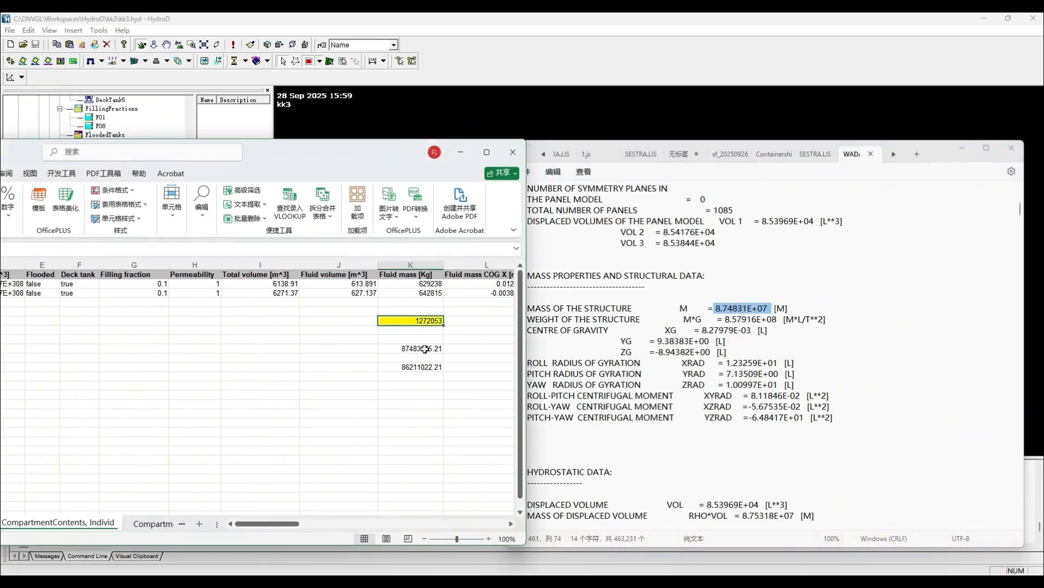
{"action": "left_click", "coordinate": [425, 349]}
{"action": "left_click", "coordinate": [420, 320]}
{"action": "left_click", "coordinate": [425, 368]}
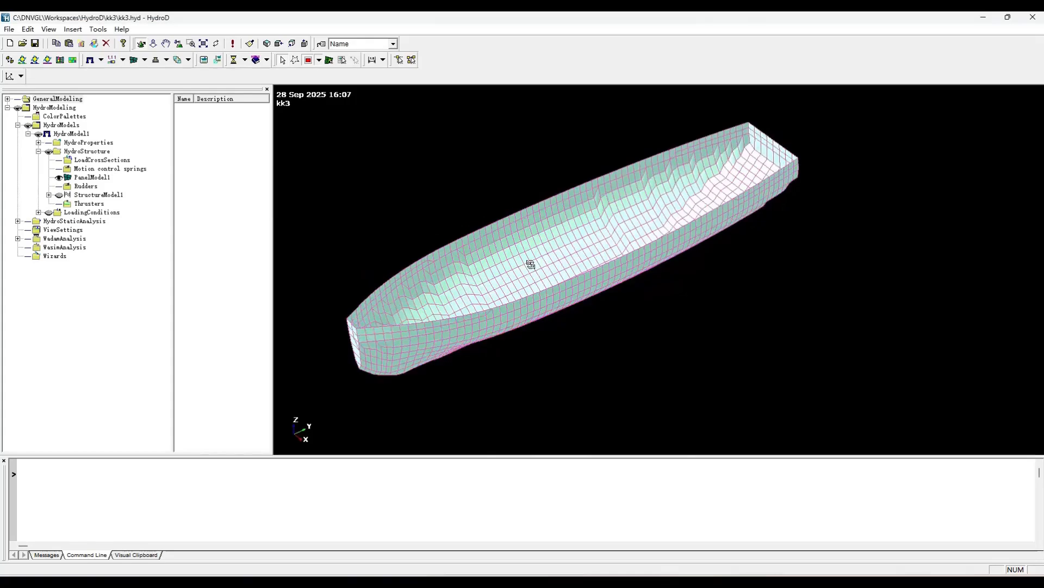
Step: In HydroD, define a new load cross section on the hull in the XZ-plane through the origin, using the positive side
{"action": "middle_click_drag", "start_coordinate": [544, 254], "coordinate": [530, 256]}
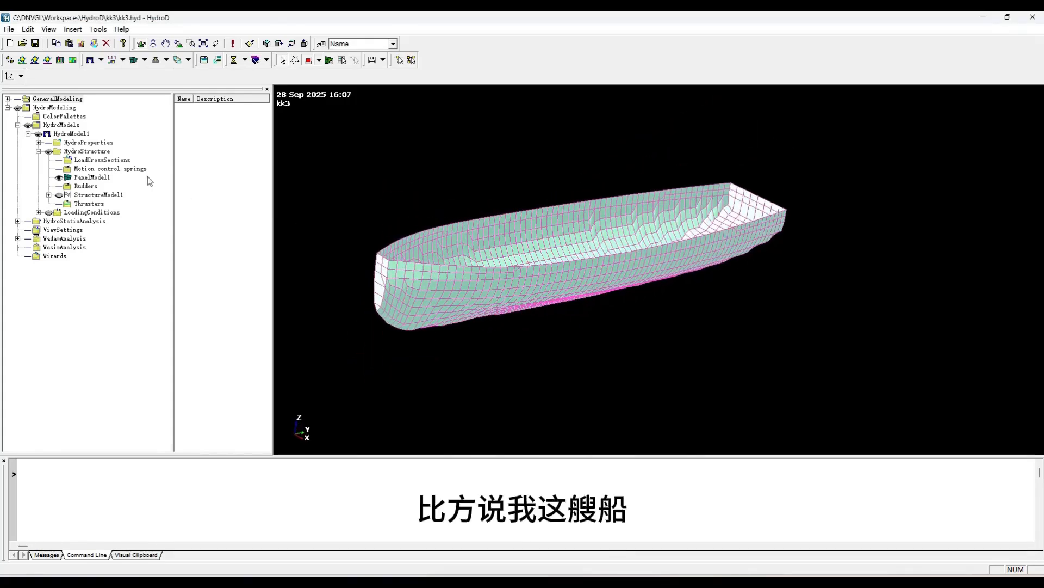
{"action": "left_click", "coordinate": [38, 142]}
{"action": "right_click", "coordinate": [111, 204]}
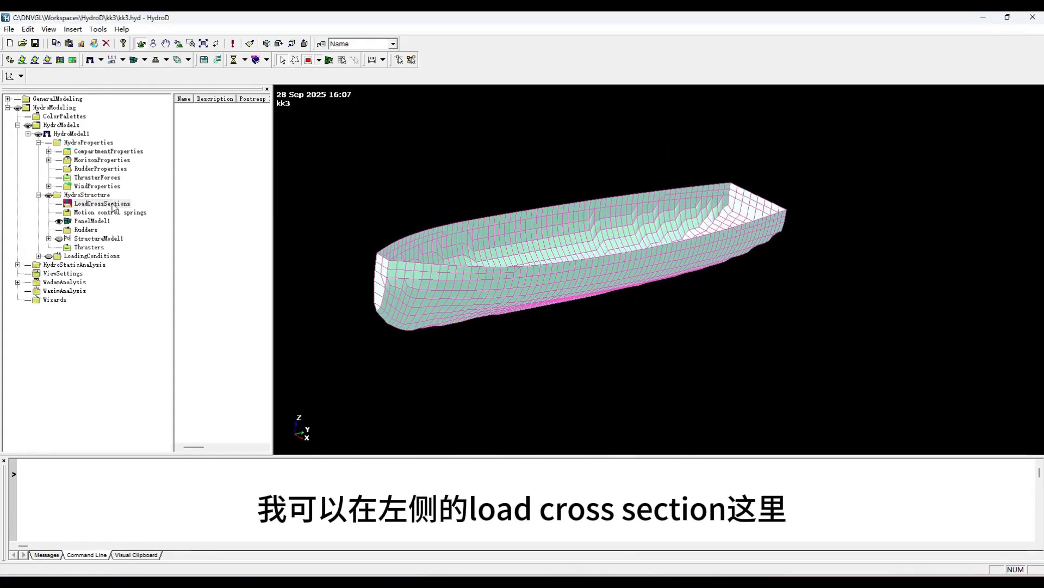
{"action": "left_click", "coordinate": [157, 211]}
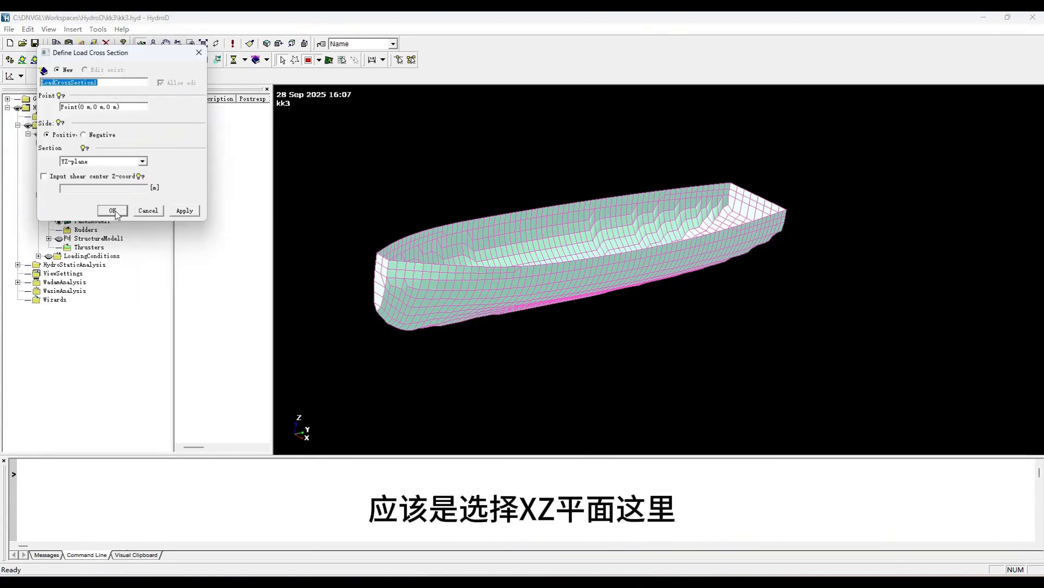
{"action": "left_click", "coordinate": [142, 161]}
{"action": "left_click", "coordinate": [110, 182]}
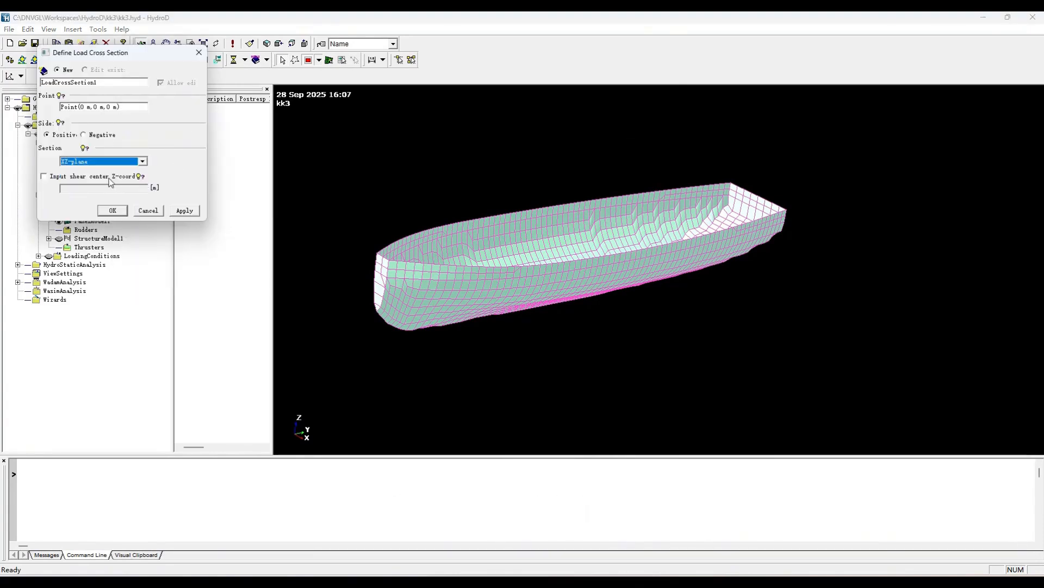
{"action": "left_click", "coordinate": [111, 212]}
{"action": "middle_click_drag", "start_coordinate": [598, 269], "coordinate": [567, 253]}
{"action": "right_click_drag", "start_coordinate": [567, 254], "coordinate": [571, 307]}
{"action": "left_click", "coordinate": [575, 312]}
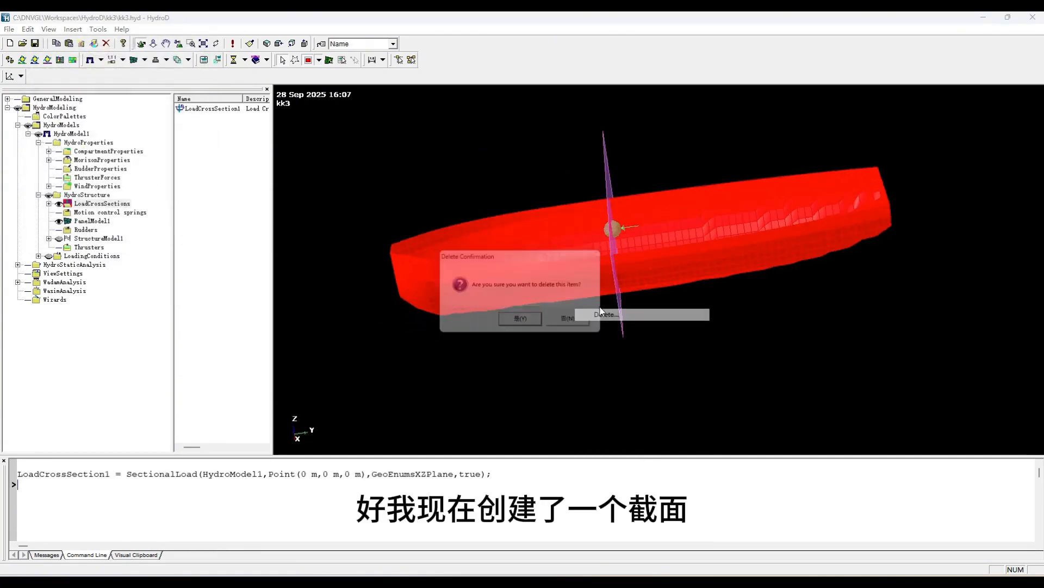
{"action": "left_click", "coordinate": [589, 325]}
Step: Inspect the placement of the load cross section through the hull from different viewing angles
{"action": "middle_click_drag", "start_coordinate": [520, 197], "coordinate": [624, 188]}
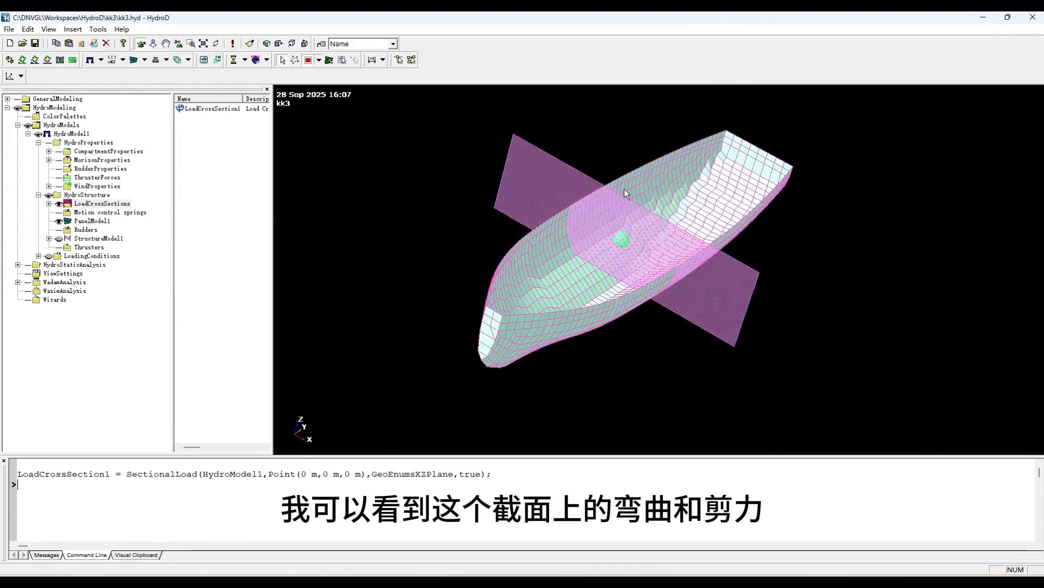
{"action": "middle_click_drag", "start_coordinate": [657, 239], "coordinate": [611, 249]}
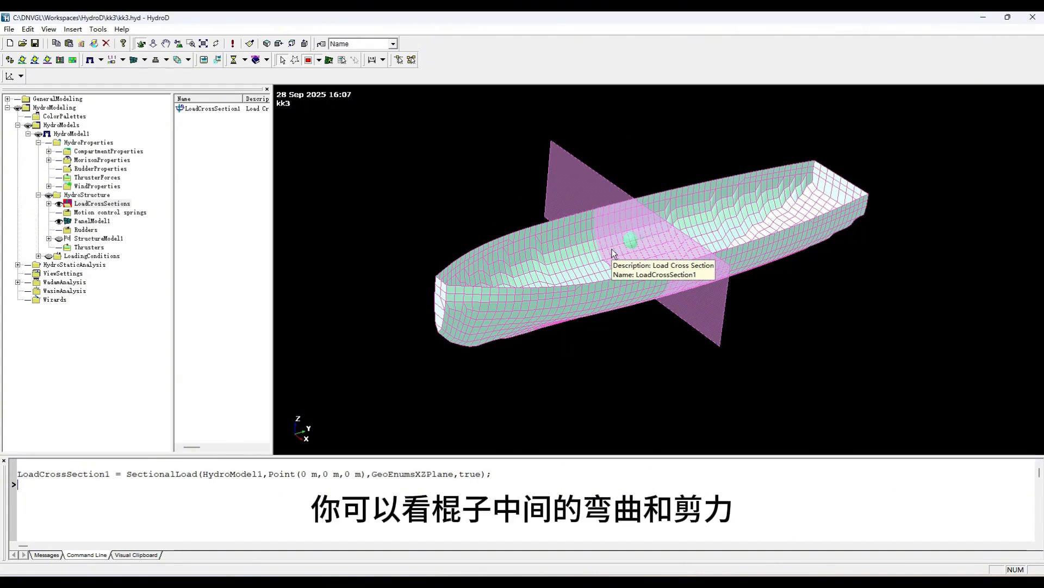